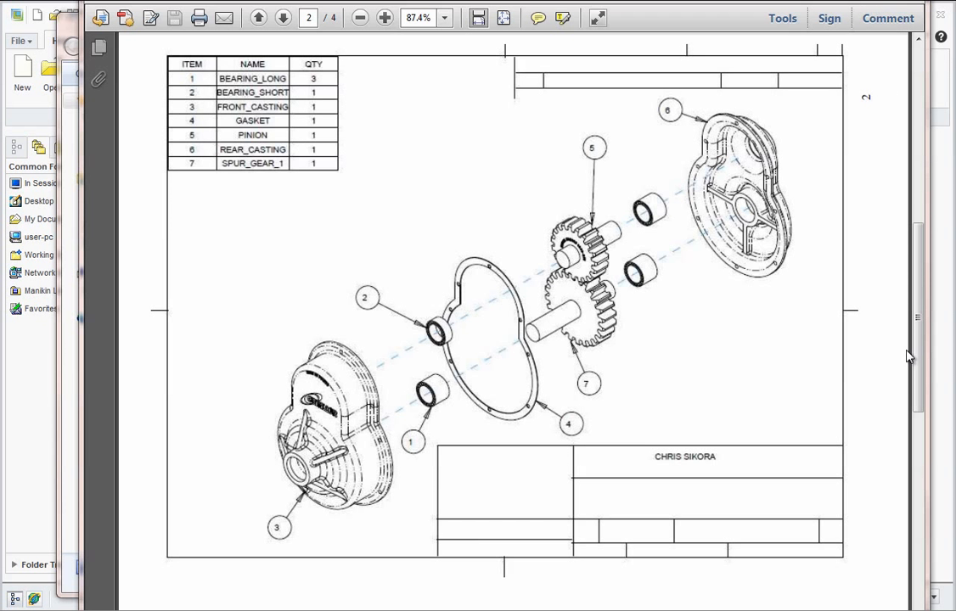
Step: Go to the exam's first page, try rotating the view counterclockwise, and turn it back clockwise
{"action": "scroll", "coordinate": [899, 127], "scroll_direction": "up", "scroll_amount": 10}
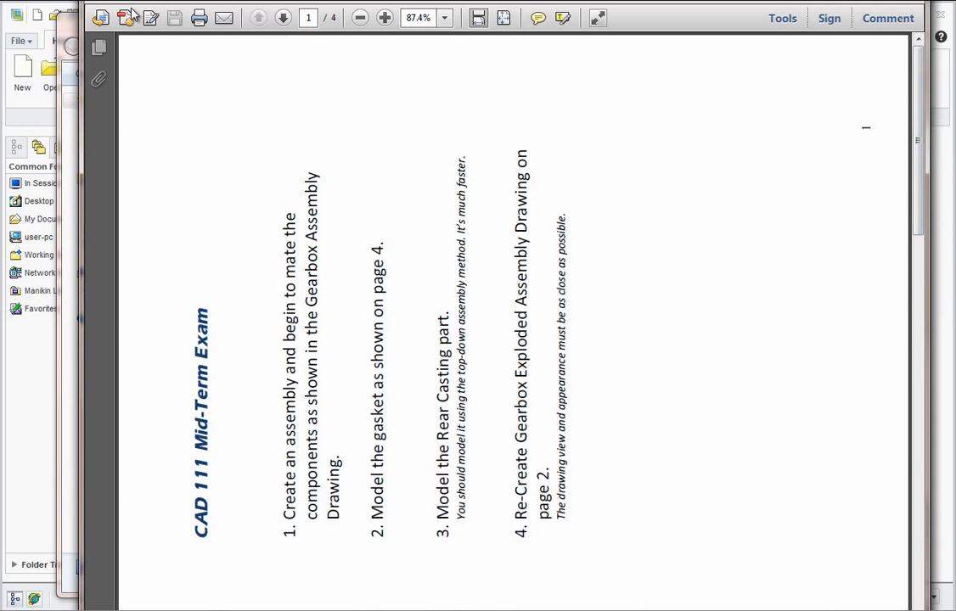
{"action": "left_click", "coordinate": [161, 4]}
{"action": "mouse_move", "coordinate": [154, 10]}
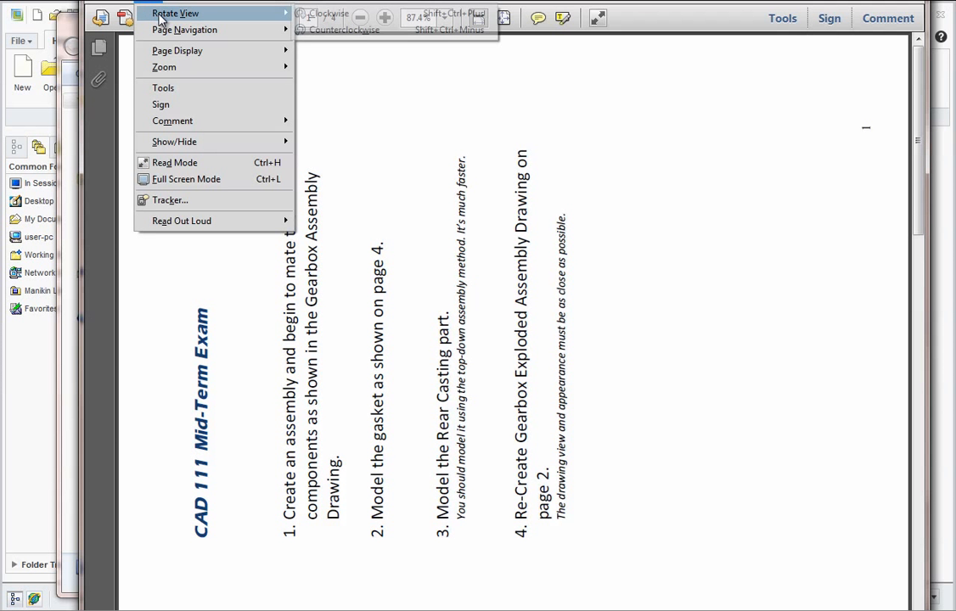
{"action": "mouse_move", "coordinate": [255, 13]}
{"action": "left_click", "coordinate": [315, 32]}
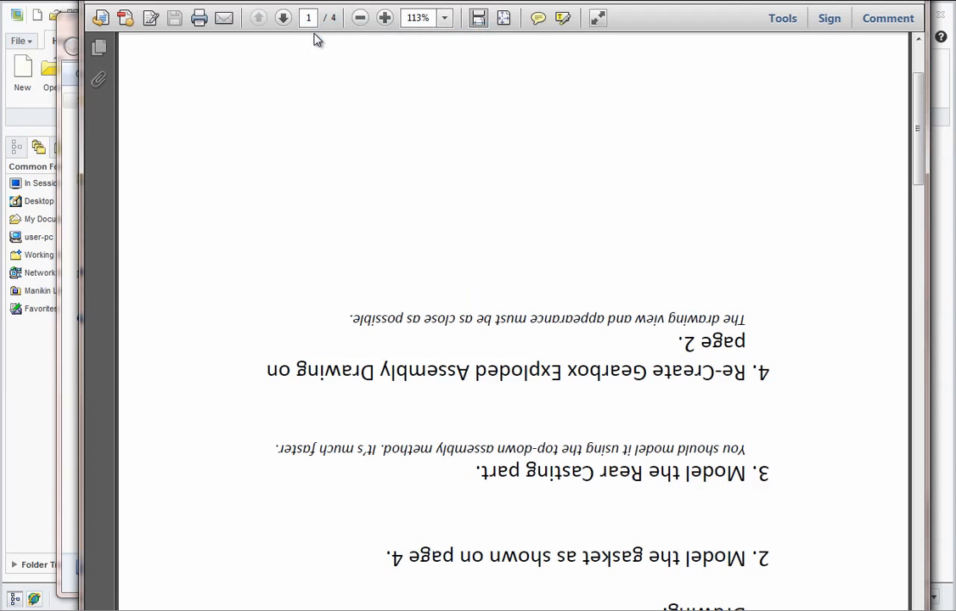
{"action": "left_click", "coordinate": [170, 3]}
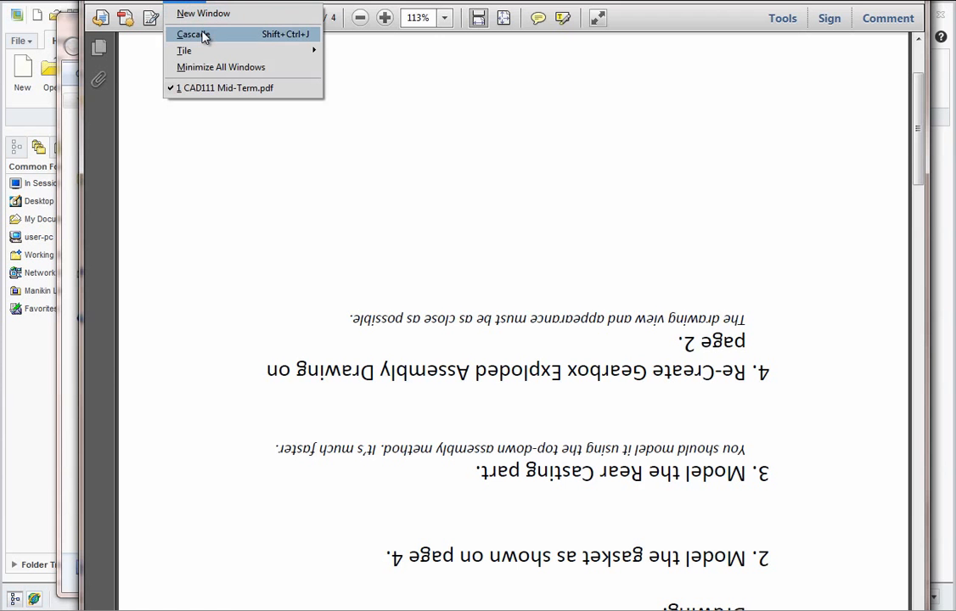
{"action": "mouse_move", "coordinate": [154, 3]}
{"action": "mouse_move", "coordinate": [252, 14]}
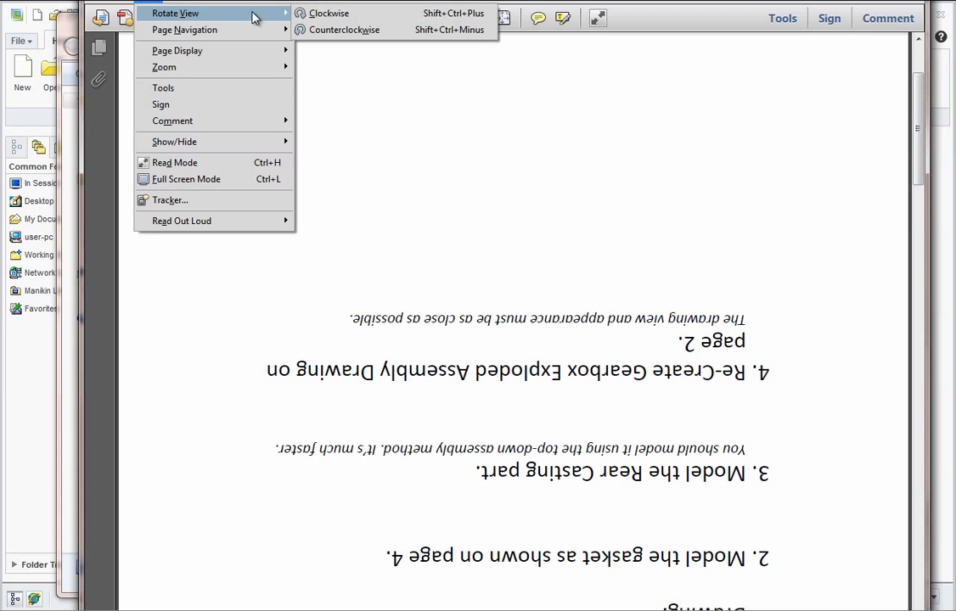
{"action": "left_click", "coordinate": [335, 14]}
Step: Rotate the PDF view clockwise so the text is upright and read the exam tasks on the first page
{"action": "left_click", "coordinate": [147, 4]}
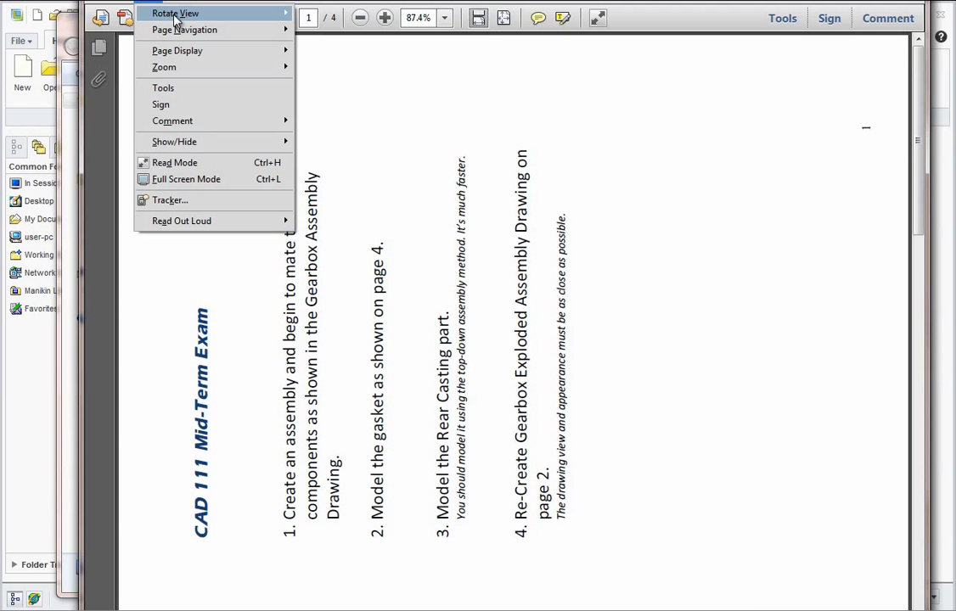
{"action": "mouse_move", "coordinate": [213, 13]}
{"action": "left_click", "coordinate": [321, 13]}
{"action": "scroll", "coordinate": [406, 308], "scroll_direction": "up", "scroll_amount": 3}
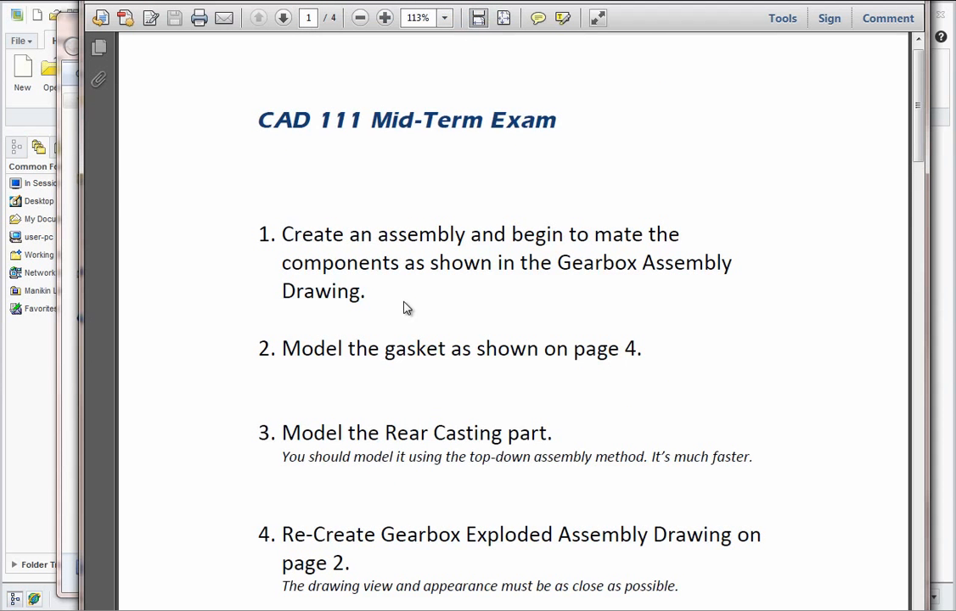
{"action": "scroll", "coordinate": [412, 298], "scroll_direction": "down", "scroll_amount": 1}
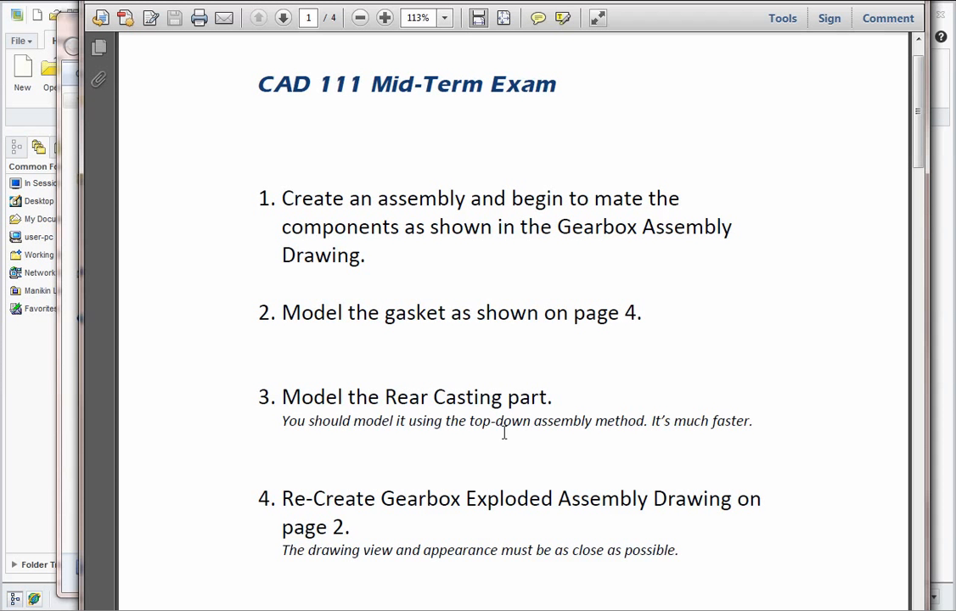
{"action": "scroll", "coordinate": [454, 467], "scroll_direction": "down", "scroll_amount": 1}
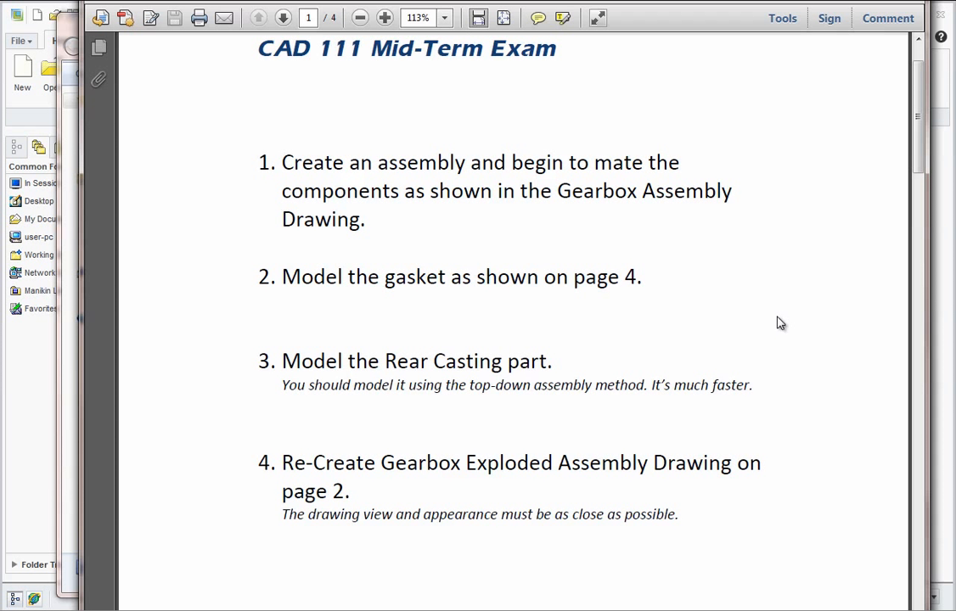
Step: Switch to Creo Parametric and create a design assembly named MIDTERM_111 from the default template
{"action": "left_click", "coordinate": [945, 251]}
{"action": "left_click", "coordinate": [22, 75]}
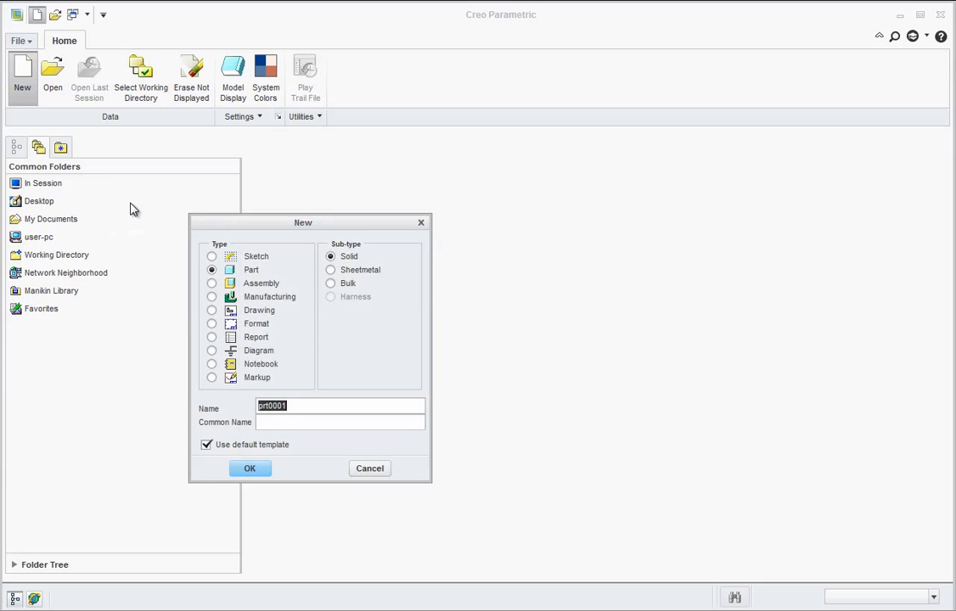
{"action": "left_click", "coordinate": [212, 283]}
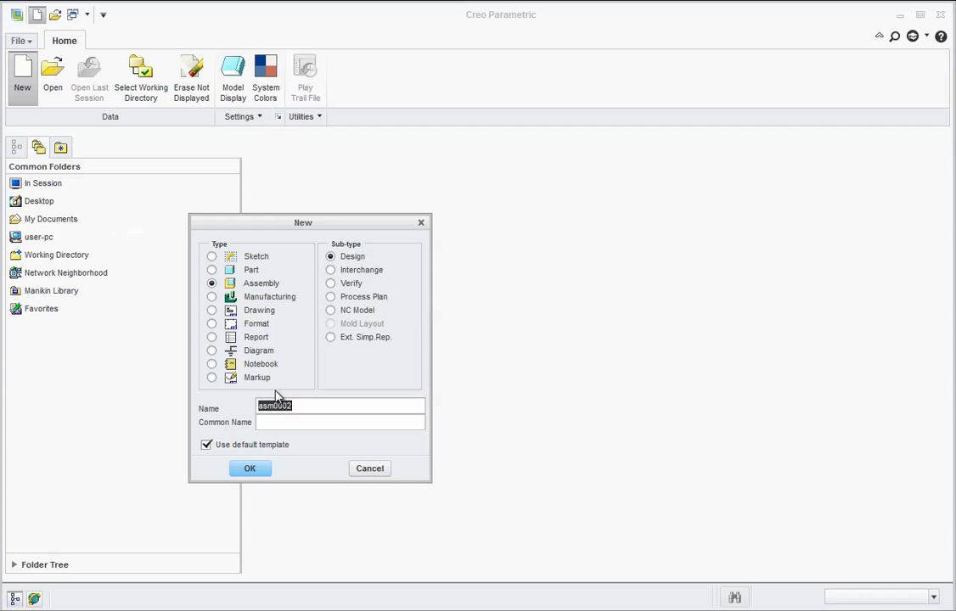
{"action": "type", "text": "MIDTERM 111"}
{"action": "left_click", "coordinate": [250, 468]}
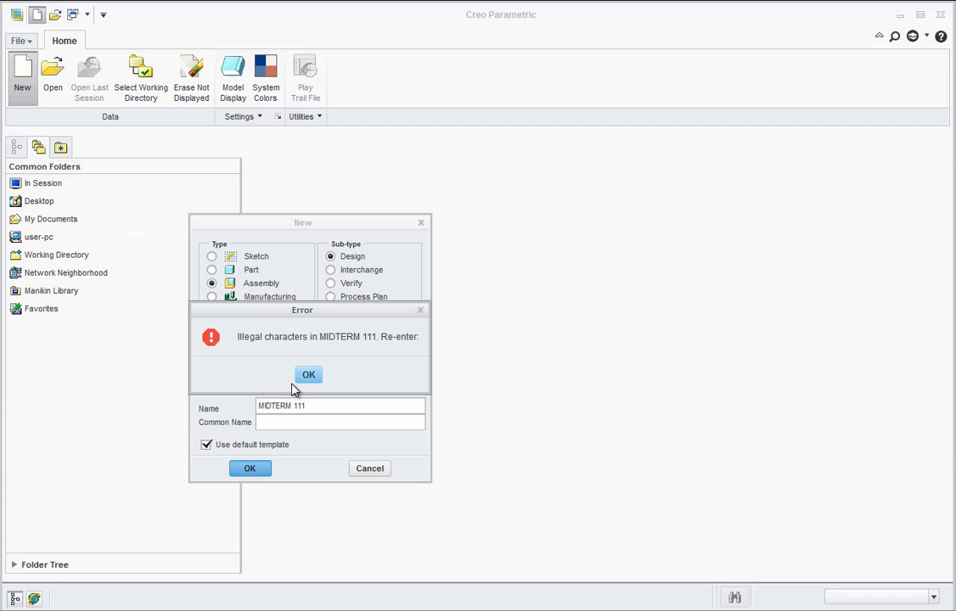
{"action": "key", "text": "Return"}
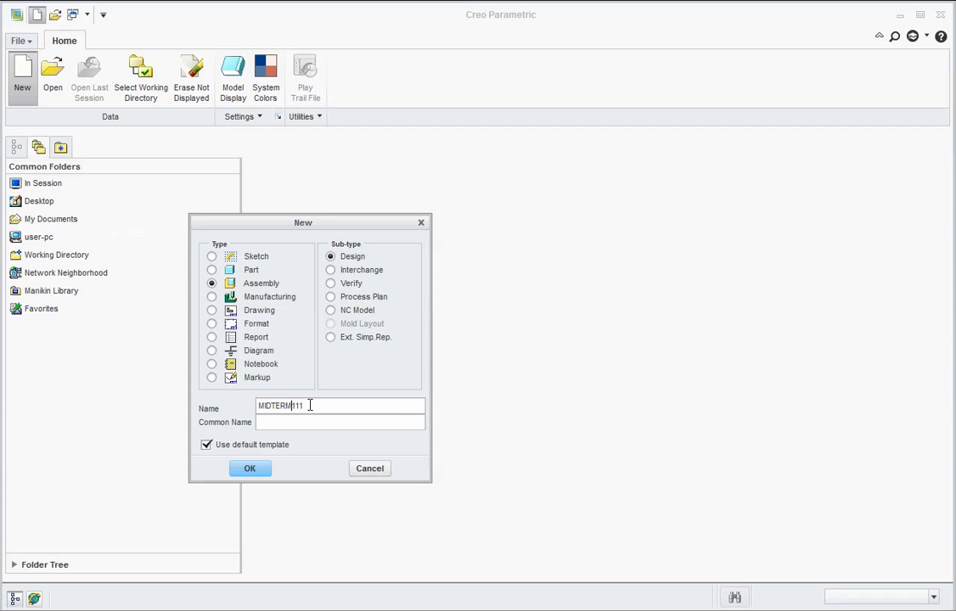
{"action": "type", "text": "_"}
{"action": "left_click", "coordinate": [250, 467]}
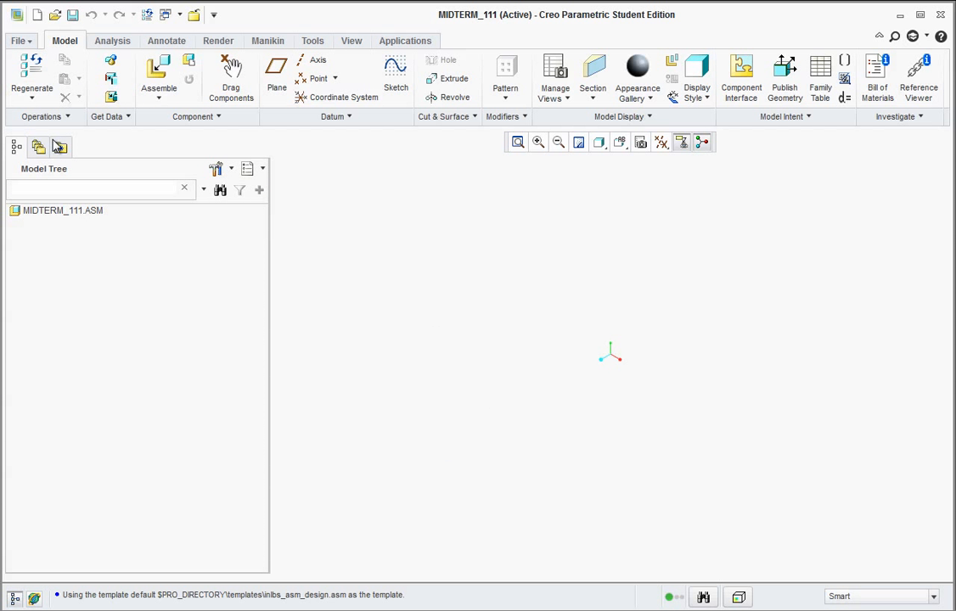
Step: Assemble front_casting.prt as the first component, fixing it with the Default constraint
{"action": "left_click", "coordinate": [160, 75]}
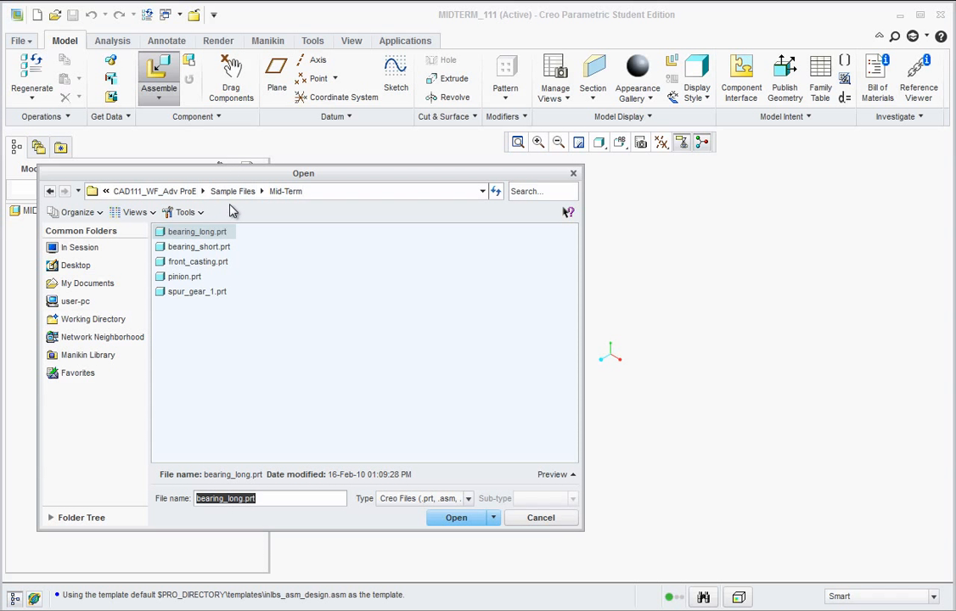
{"action": "left_click", "coordinate": [204, 263]}
{"action": "left_click", "coordinate": [454, 517]}
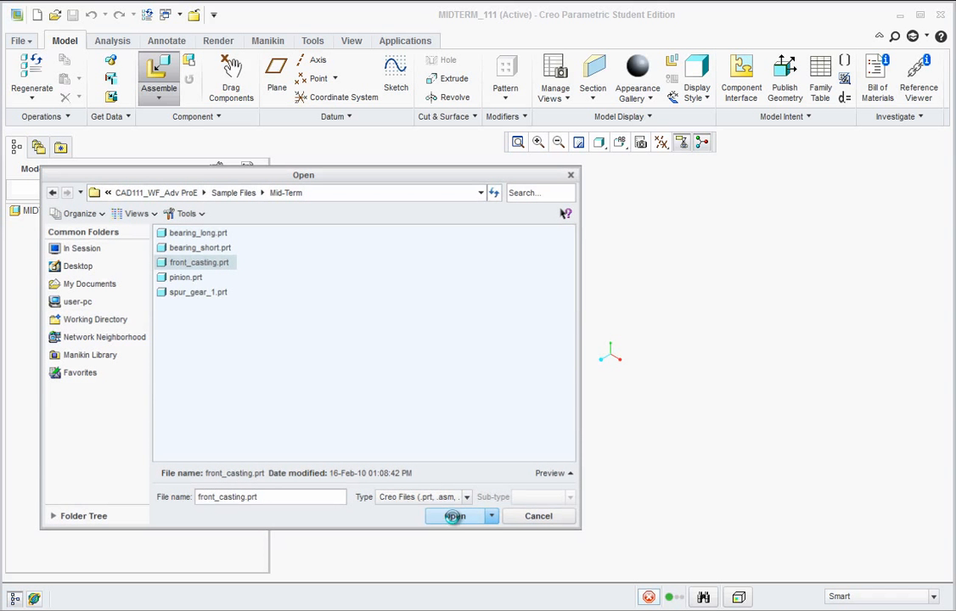
{"action": "left_click", "coordinate": [270, 79]}
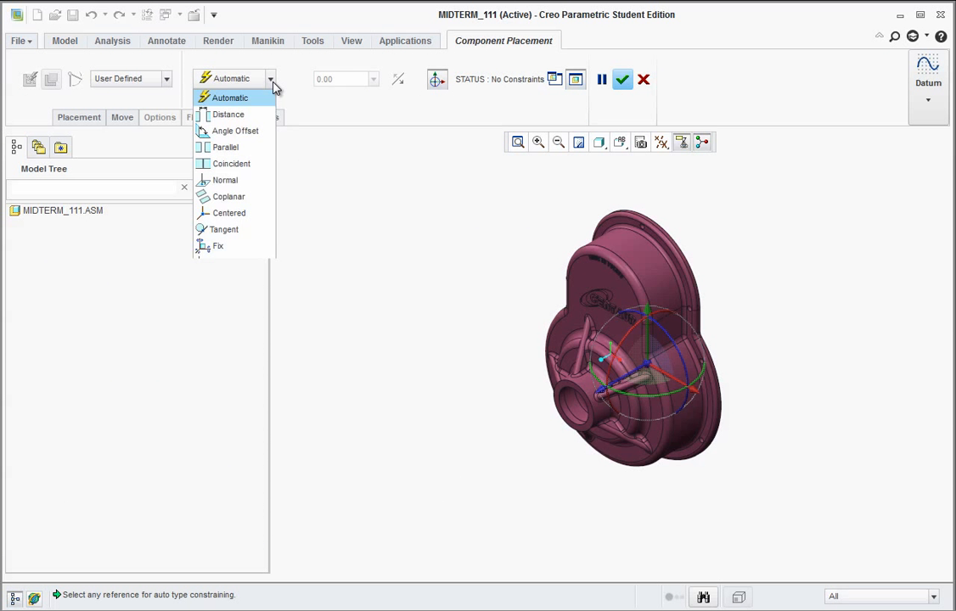
{"action": "left_click", "coordinate": [221, 263]}
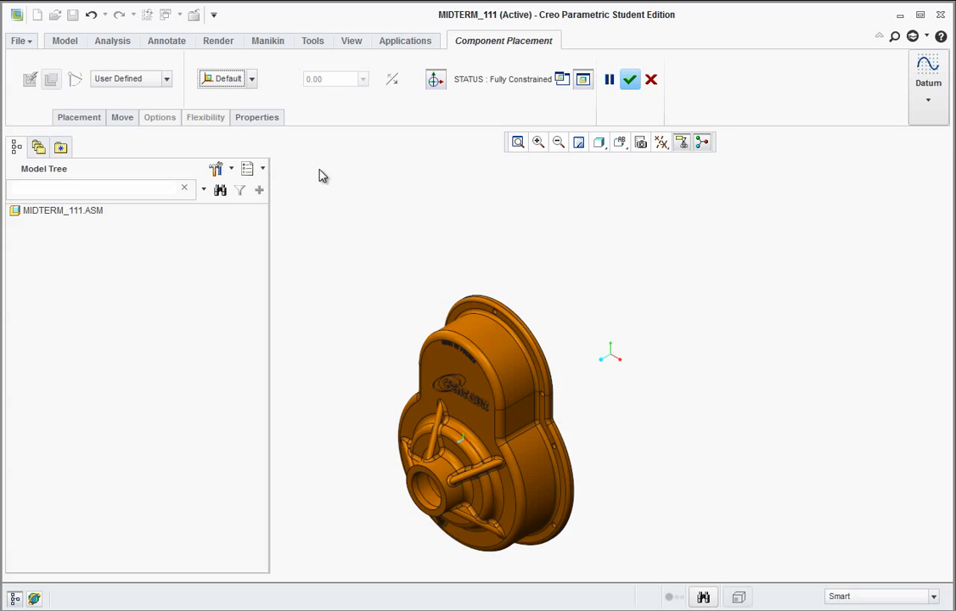
{"action": "left_click", "coordinate": [629, 79]}
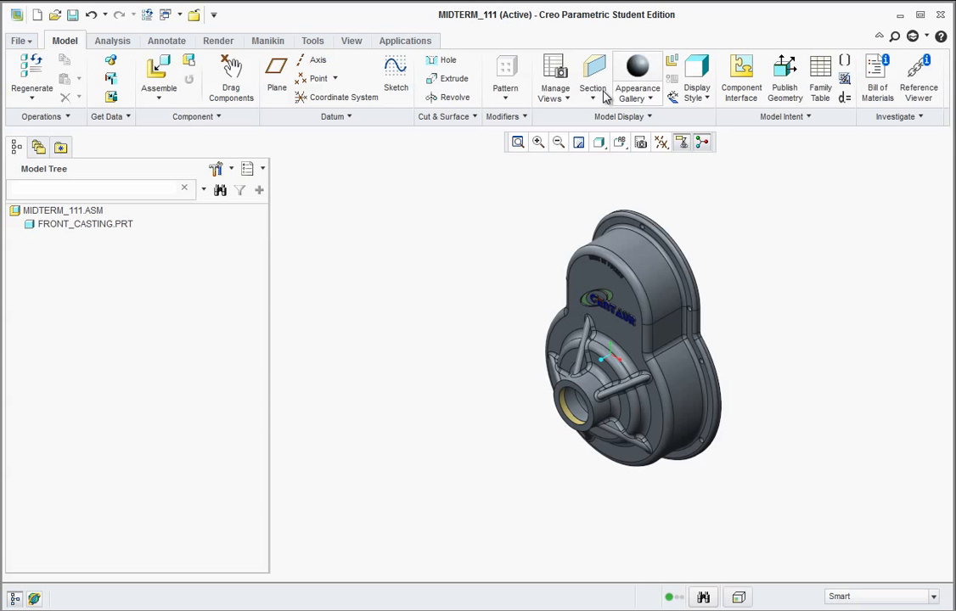
Step: Bring bearing_short.prt into the assembly and move it clear of the front casting, with the casting's interior in view
{"action": "left_click", "coordinate": [156, 87]}
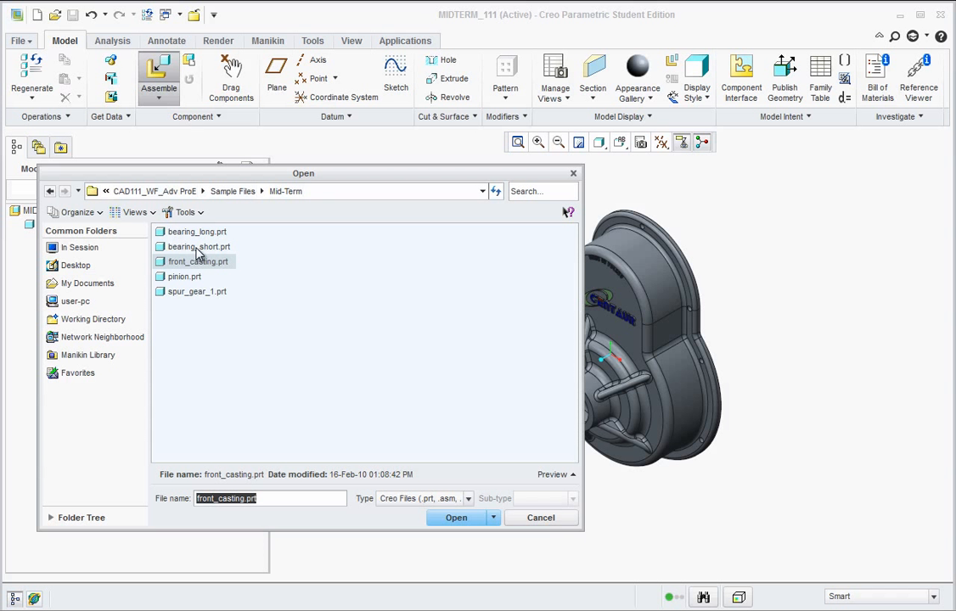
{"action": "left_click", "coordinate": [198, 247]}
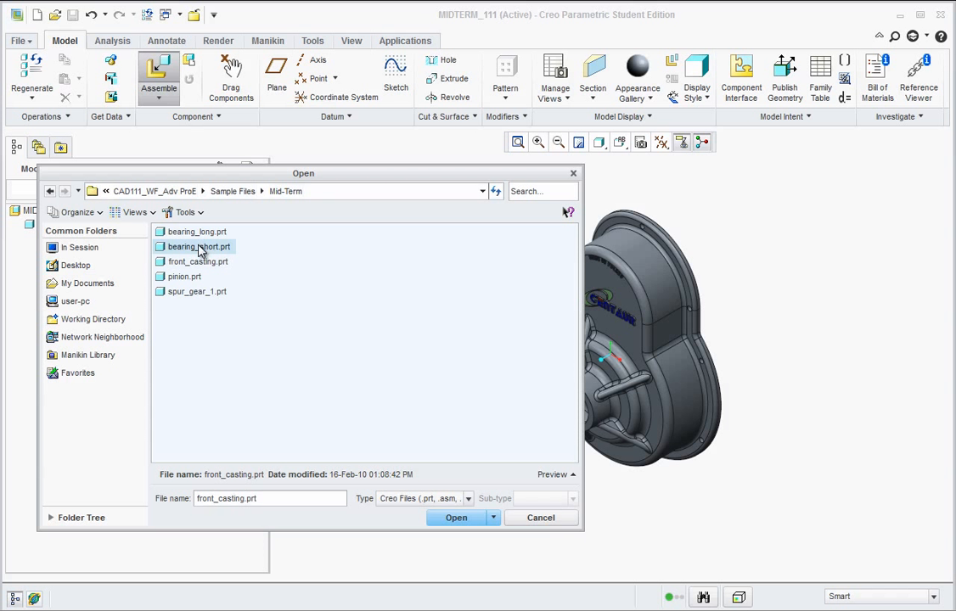
{"action": "left_click", "coordinate": [456, 517]}
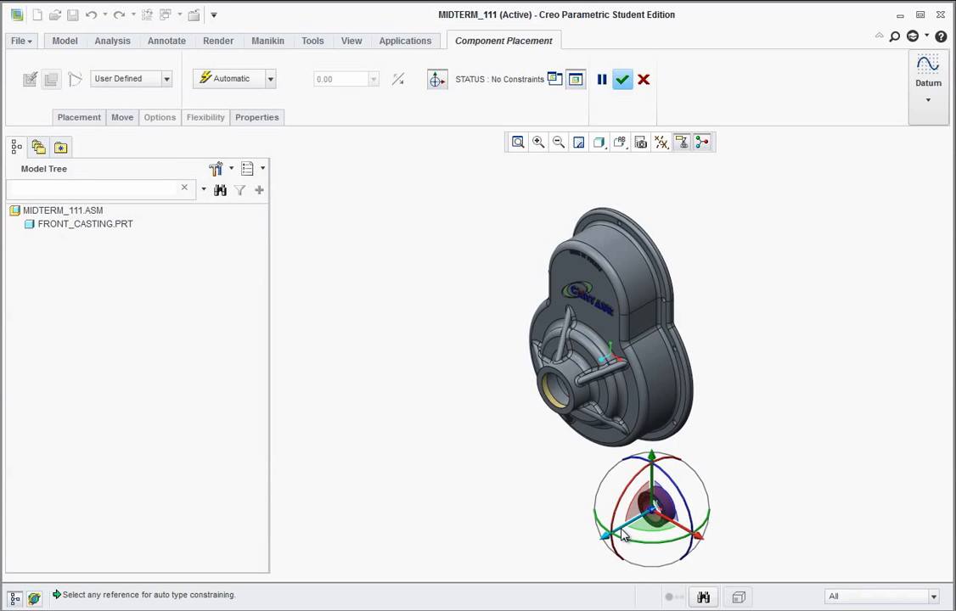
{"action": "left_click_drag", "start_coordinate": [620, 528], "coordinate": [788, 365]}
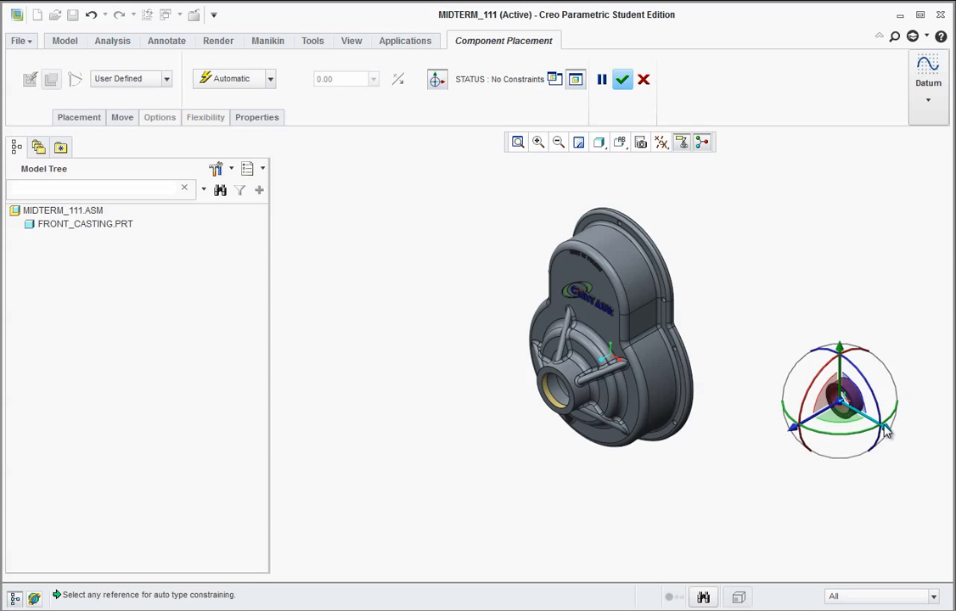
{"action": "left_click_drag", "start_coordinate": [885, 433], "coordinate": [730, 326]}
{"action": "middle_click_drag", "start_coordinate": [703, 358], "coordinate": [713, 273]}
{"action": "left_click_drag", "start_coordinate": [797, 295], "coordinate": [774, 261]}
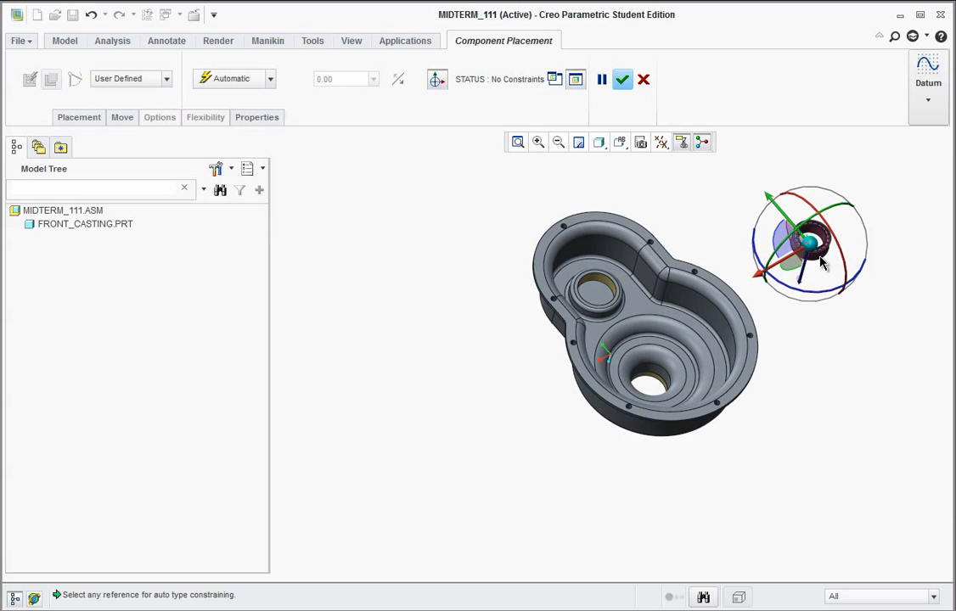
Step: Constrain the short bearing's outer cylindrical surface coincident with the wall of the casting's smaller bearing bore
{"action": "scroll", "coordinate": [821, 263], "scroll_direction": "down", "scroll_amount": 3}
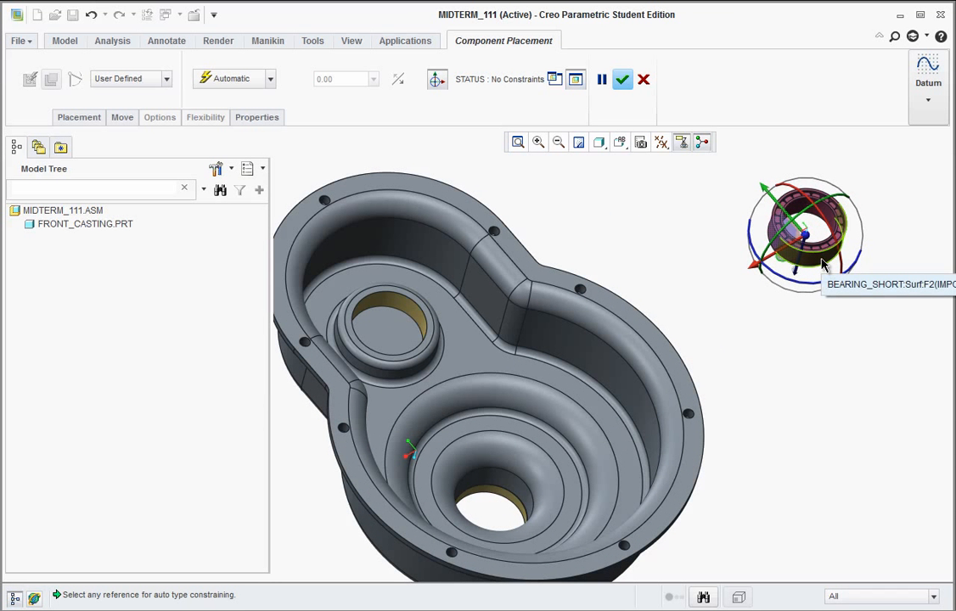
{"action": "left_click", "coordinate": [821, 263]}
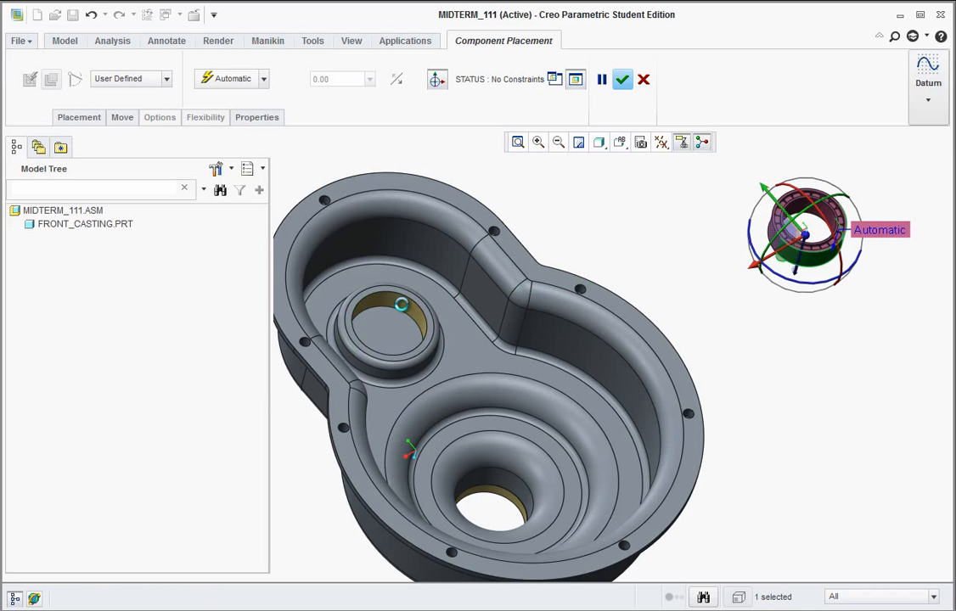
{"action": "left_click", "coordinate": [404, 311]}
{"action": "scroll", "coordinate": [437, 367], "scroll_direction": "down", "scroll_amount": 3}
{"action": "scroll", "coordinate": [463, 218], "scroll_direction": "up", "scroll_amount": 2}
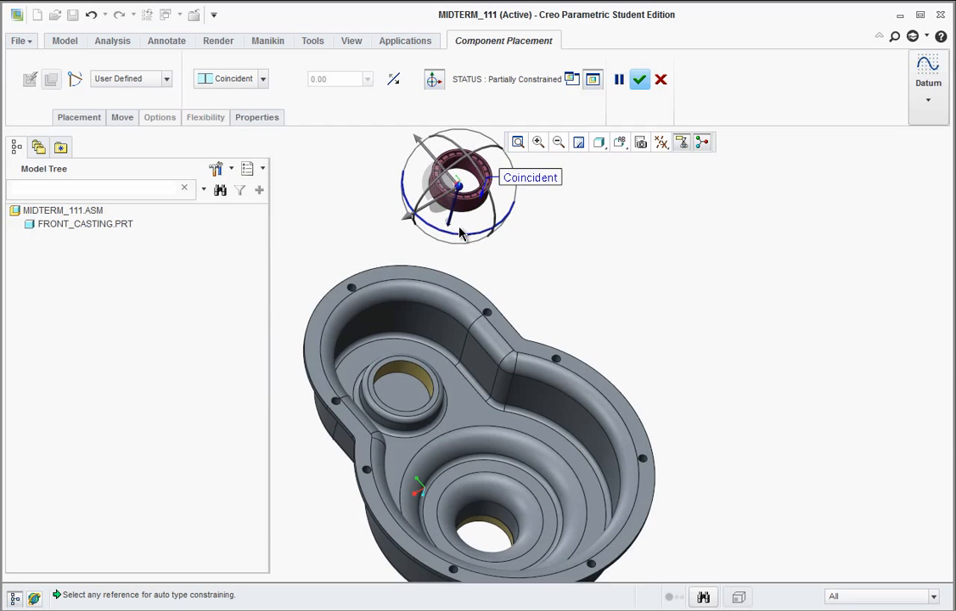
Step: Add a second constraint between the floor of the smaller bore and the flat end face of the bearing's inner ring
{"action": "left_click", "coordinate": [404, 395]}
{"action": "middle_click_drag", "start_coordinate": [357, 344], "coordinate": [535, 259]}
{"action": "scroll", "coordinate": [535, 259], "scroll_direction": "up", "scroll_amount": 6}
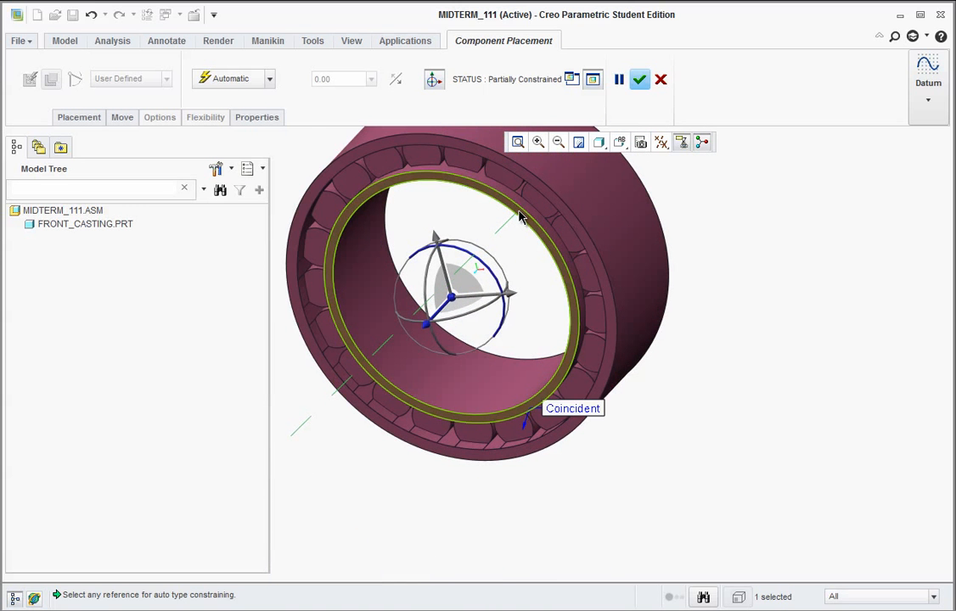
{"action": "left_click", "coordinate": [516, 209]}
{"action": "scroll", "coordinate": [600, 457], "scroll_direction": "down", "scroll_amount": 5}
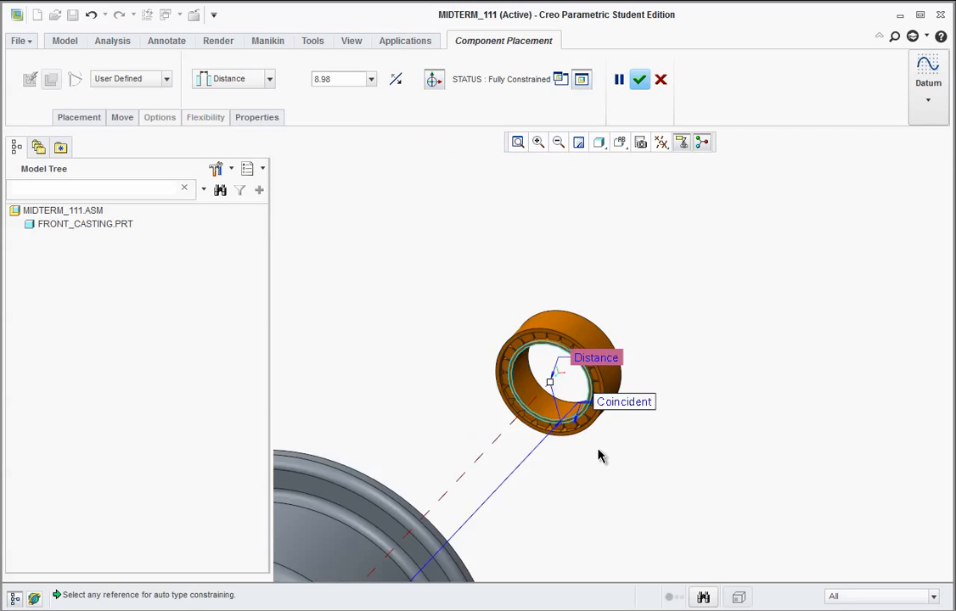
Step: Change the bearing's Distance constraint to Coincident so it seats in the bore, and accept the placement
{"action": "middle_click_drag", "start_coordinate": [599, 456], "coordinate": [585, 439]}
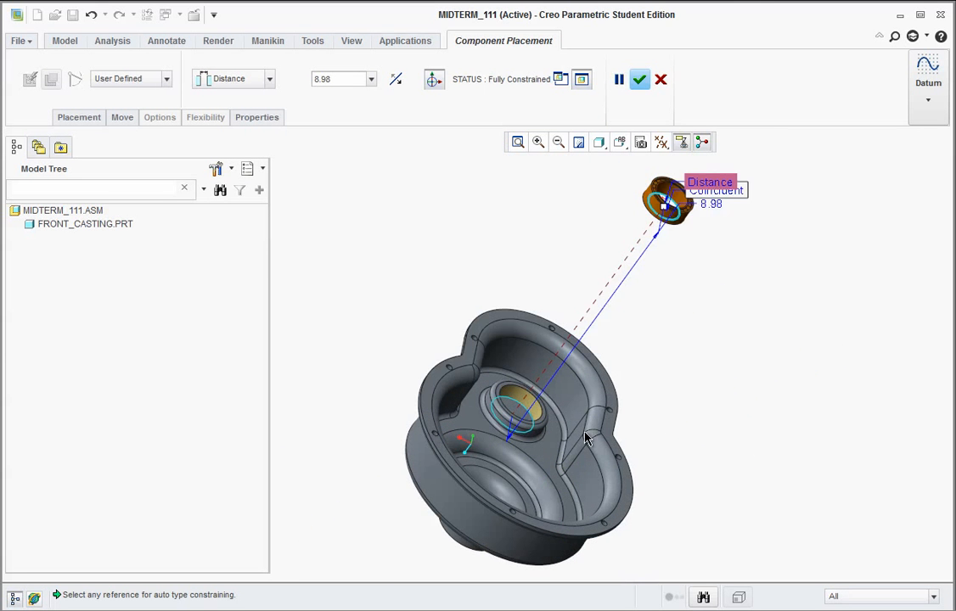
{"action": "left_click", "coordinate": [713, 185]}
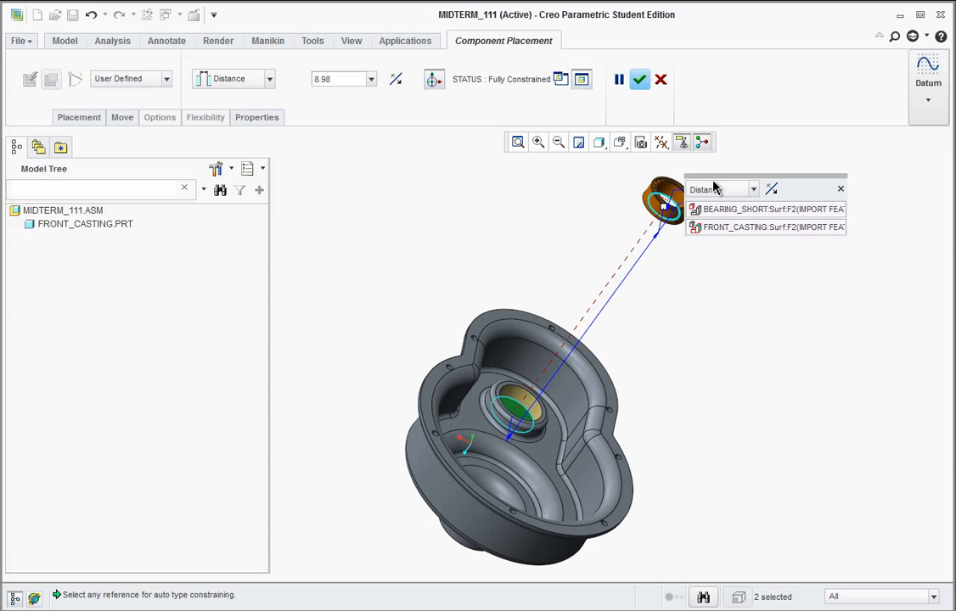
{"action": "left_click", "coordinate": [751, 190]}
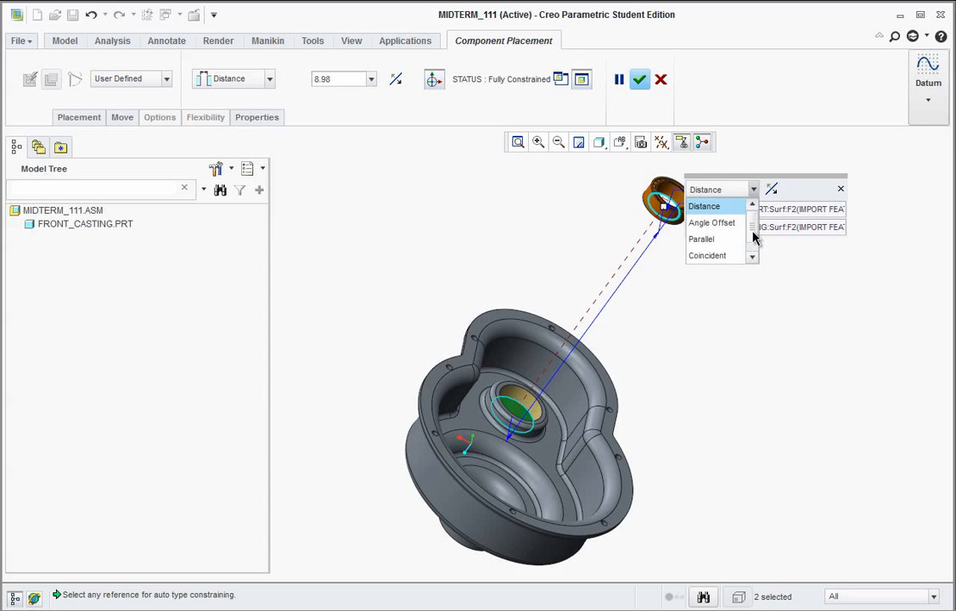
{"action": "left_click", "coordinate": [717, 256]}
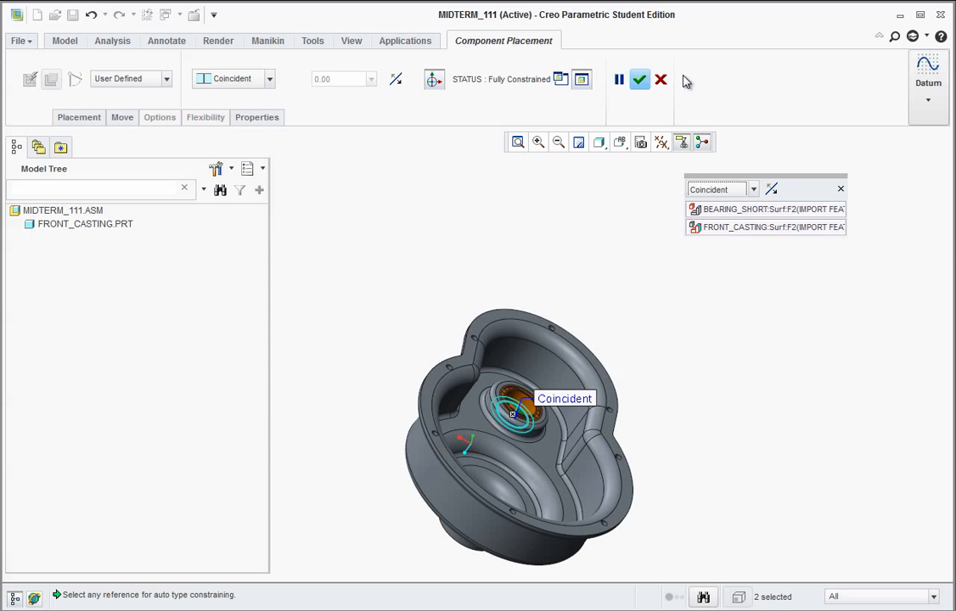
{"action": "left_click", "coordinate": [639, 79]}
{"action": "middle_click_drag", "start_coordinate": [578, 422], "coordinate": [606, 384]}
{"action": "scroll", "coordinate": [599, 382], "scroll_direction": "down", "scroll_amount": 3}
{"action": "middle_click_drag", "start_coordinate": [766, 501], "coordinate": [783, 501]}
{"action": "scroll", "coordinate": [777, 493], "scroll_direction": "up", "scroll_amount": 5}
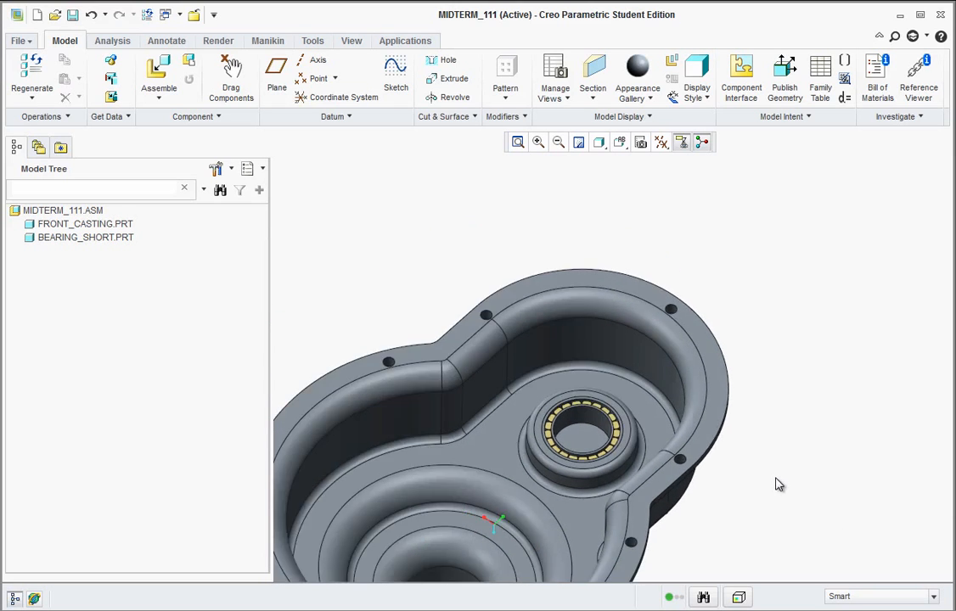
{"action": "scroll", "coordinate": [585, 472], "scroll_direction": "up", "scroll_amount": 3}
{"action": "scroll", "coordinate": [586, 472], "scroll_direction": "down", "scroll_amount": 3}
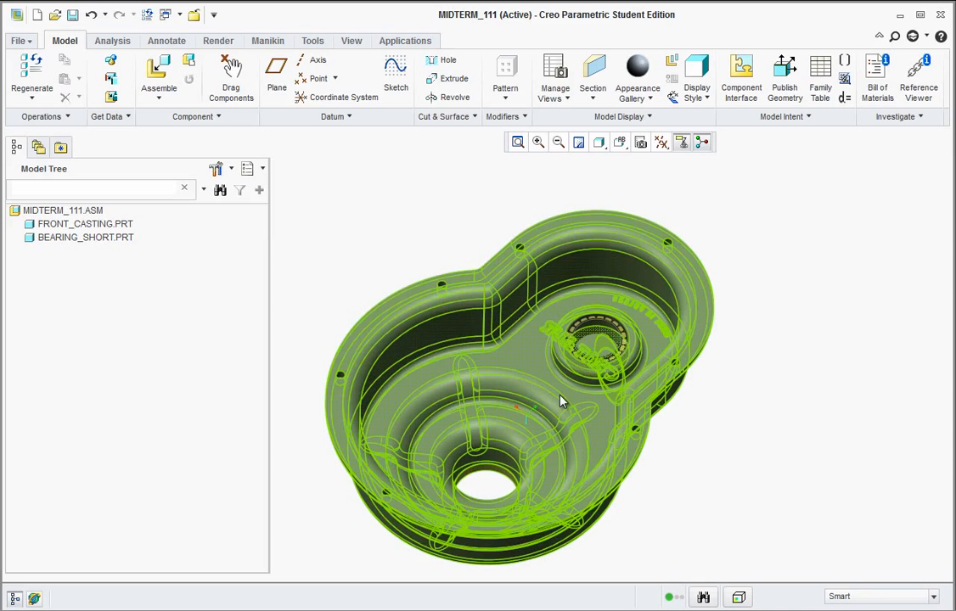
Step: Bring bearing_long.prt into the assembly and move it clear of the front casting, above the open interior
{"action": "left_click", "coordinate": [159, 73]}
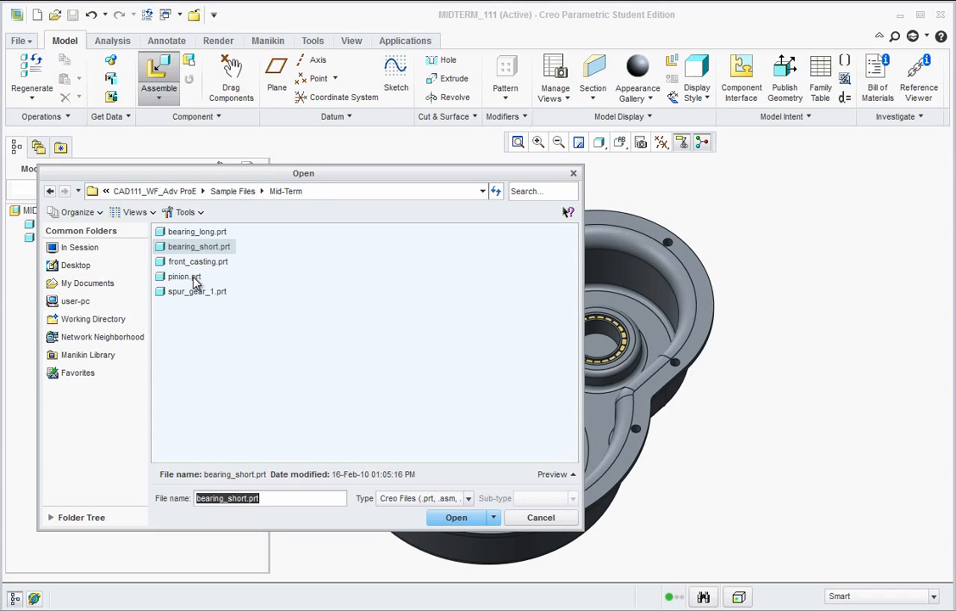
{"action": "left_click", "coordinate": [188, 232]}
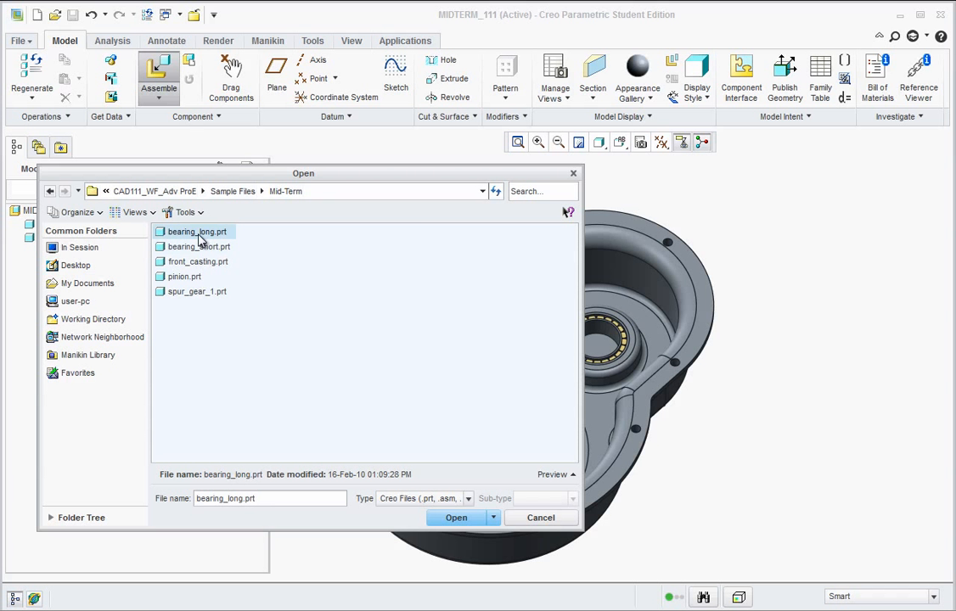
{"action": "left_click", "coordinate": [454, 516]}
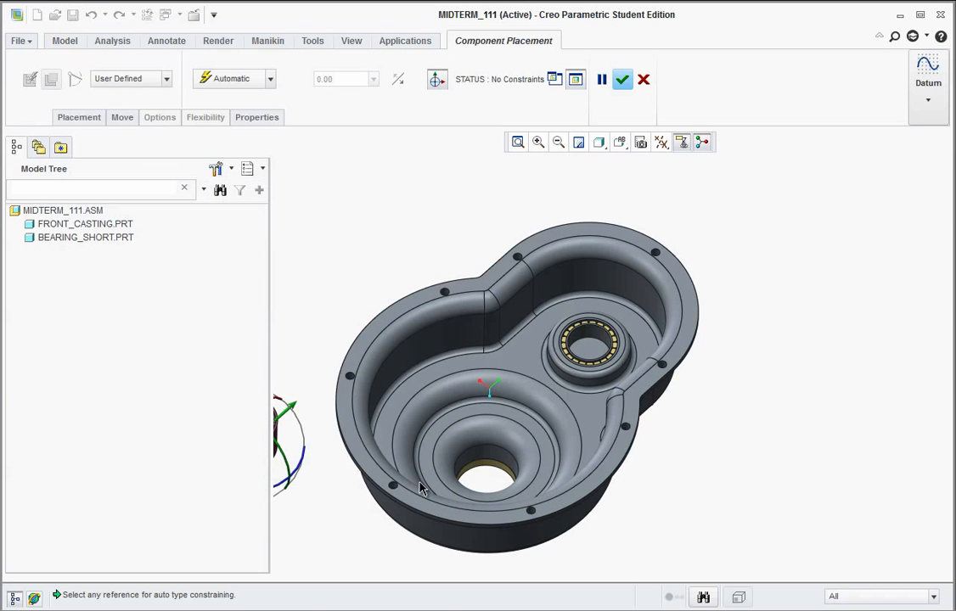
{"action": "left_click_drag", "start_coordinate": [292, 405], "coordinate": [500, 207]}
{"action": "left_click_drag", "start_coordinate": [458, 296], "coordinate": [456, 234]}
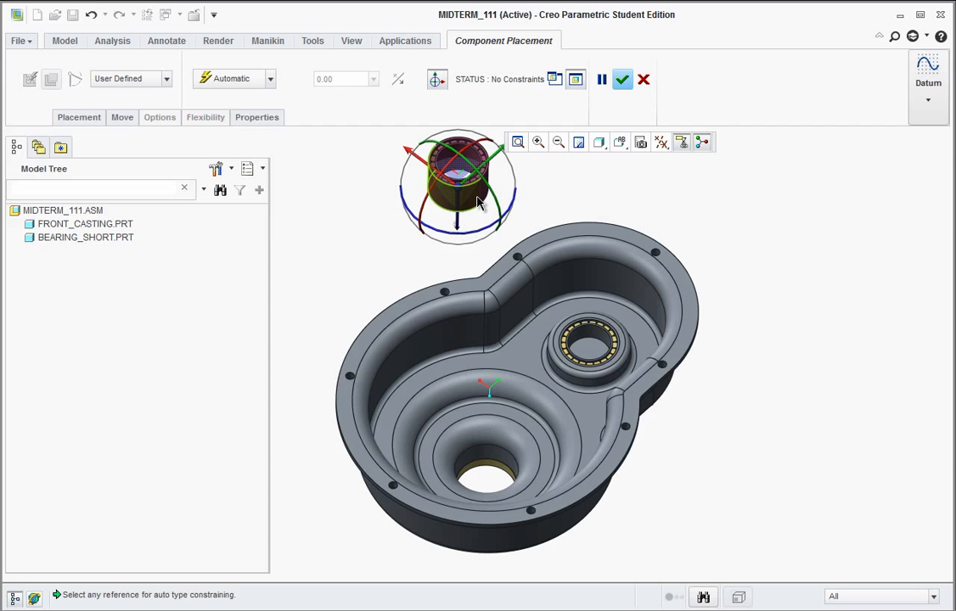
Step: Constrain the long bearing's outer cylinder coincident with the casting's through bore, and pair its outer-ring end face with the boss's exterior end face
{"action": "left_click", "coordinate": [477, 202]}
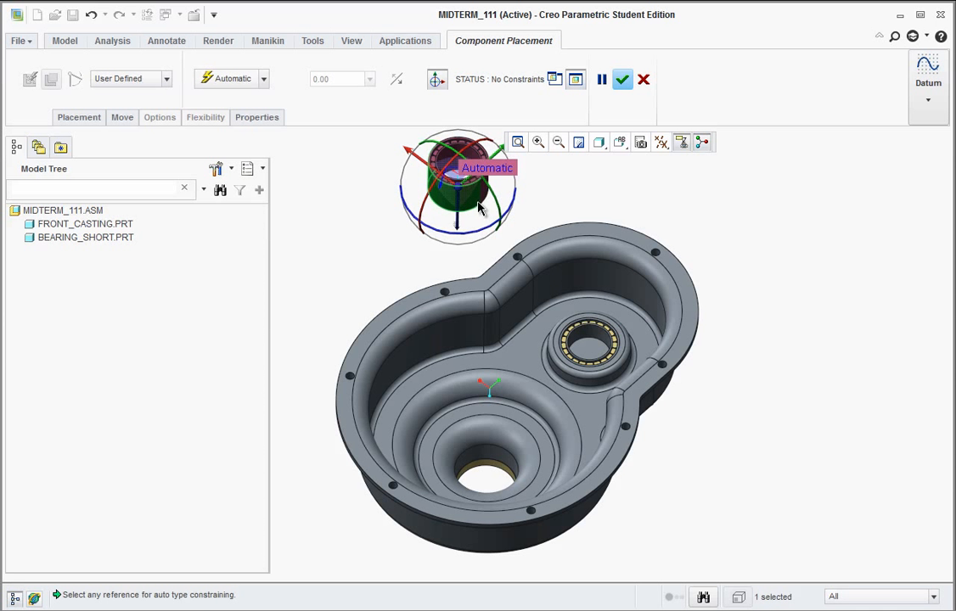
{"action": "left_click", "coordinate": [492, 472]}
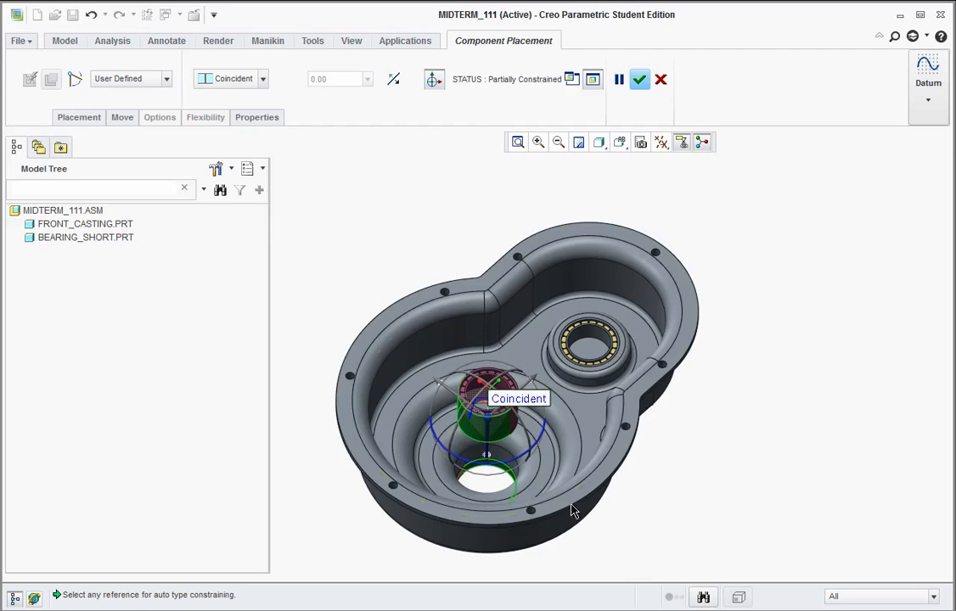
{"action": "middle_click_drag", "start_coordinate": [570, 509], "coordinate": [441, 339]}
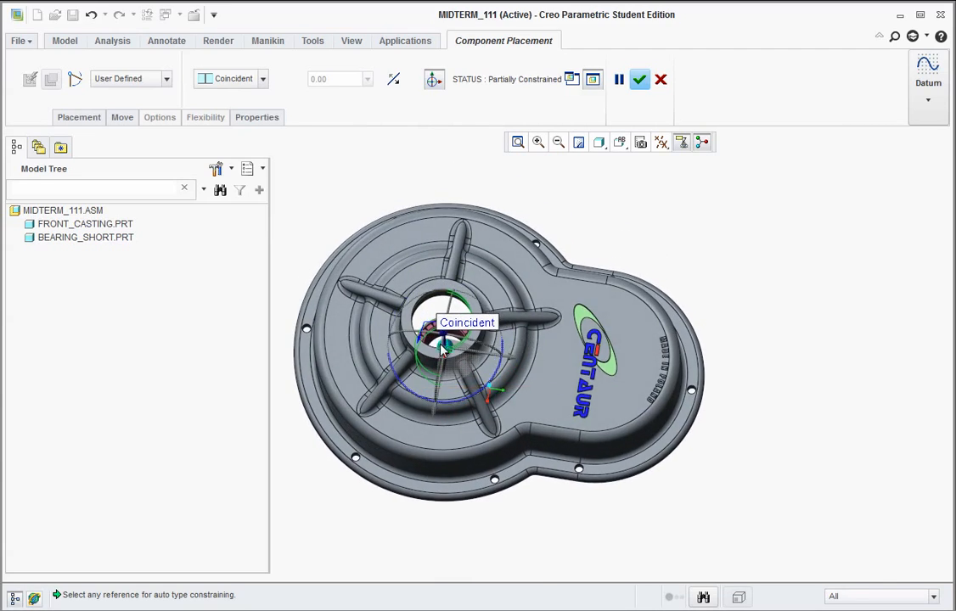
{"action": "scroll", "coordinate": [436, 298], "scroll_direction": "up", "scroll_amount": 5}
{"action": "left_click", "coordinate": [431, 300]}
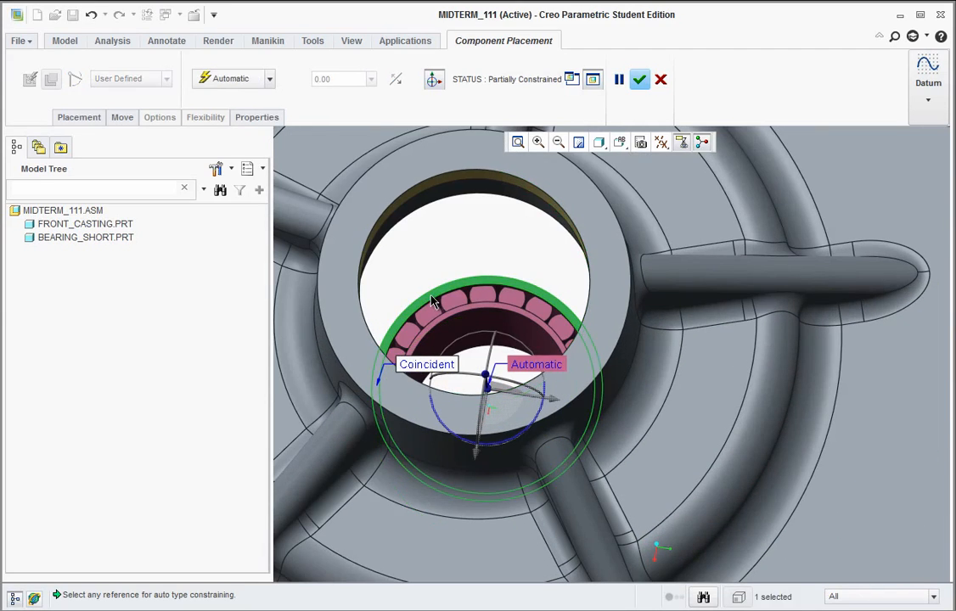
{"action": "left_click", "coordinate": [410, 181]}
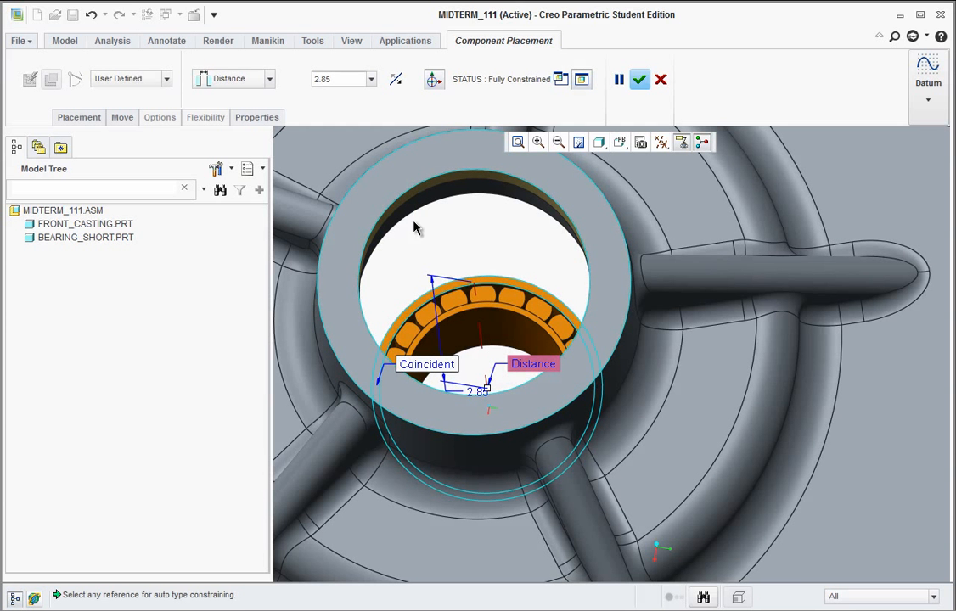
Step: Change the long bearing's Distance constraint to Coincident so it sits flush with the boss face, and accept the placement
{"action": "left_click", "coordinate": [537, 367]}
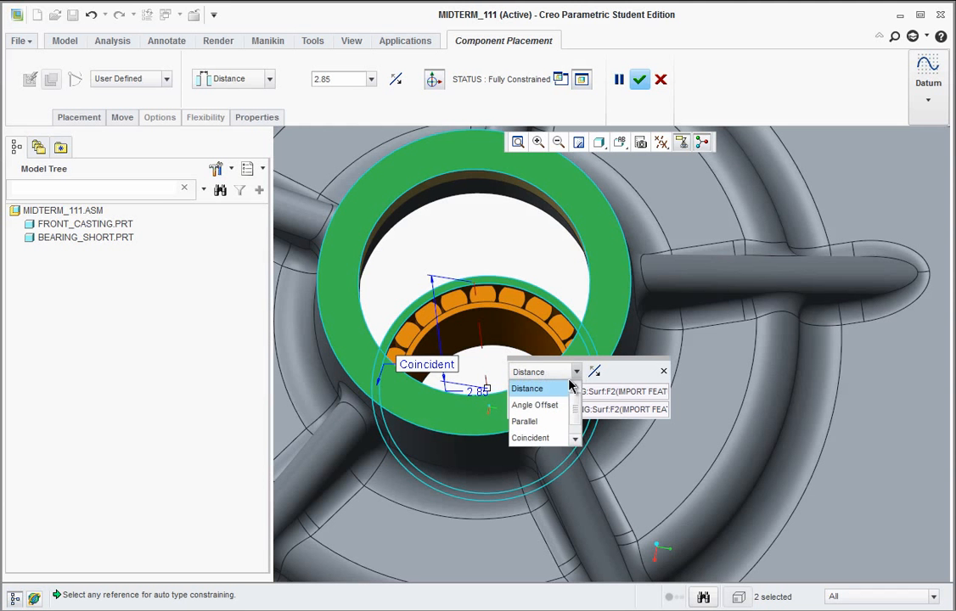
{"action": "left_click", "coordinate": [544, 437]}
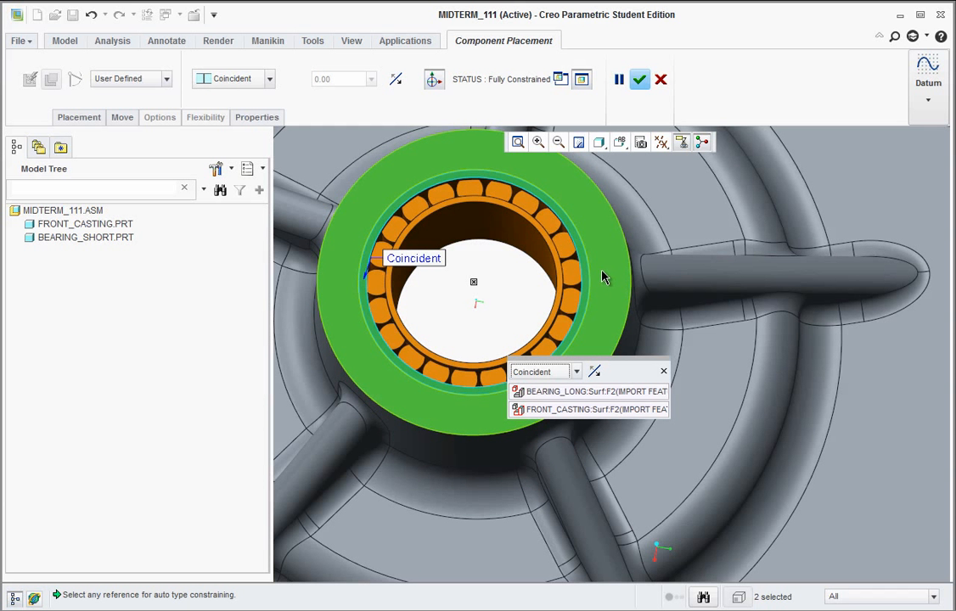
{"action": "left_click", "coordinate": [639, 79]}
{"action": "scroll", "coordinate": [501, 291], "scroll_direction": "up", "scroll_amount": 5}
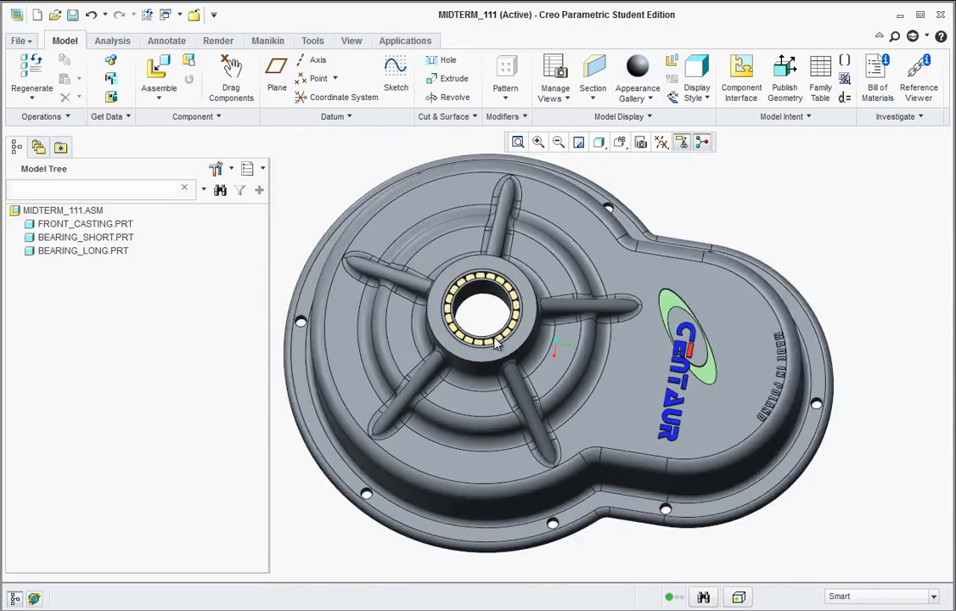
Step: Bring pinion.prt into the assembly and move it beside the front casting, with the casting's interior in view
{"action": "mouse_move", "coordinate": [547, 335]}
{"action": "middle_mouse_down"}
{"action": "mouse_move", "coordinate": [562, 353]}
{"action": "mouse_move", "coordinate": [521, 297]}
{"action": "mouse_move", "coordinate": [497, 303]}
{"action": "mouse_move", "coordinate": [324, 248]}
{"action": "mouse_move", "coordinate": [309, 257]}
{"action": "mouse_move", "coordinate": [488, 327]}
{"action": "mouse_move", "coordinate": [488, 230]}
{"action": "mouse_move", "coordinate": [337, 200]}
{"action": "middle_mouse_up"}
{"action": "left_click", "coordinate": [157, 72]}
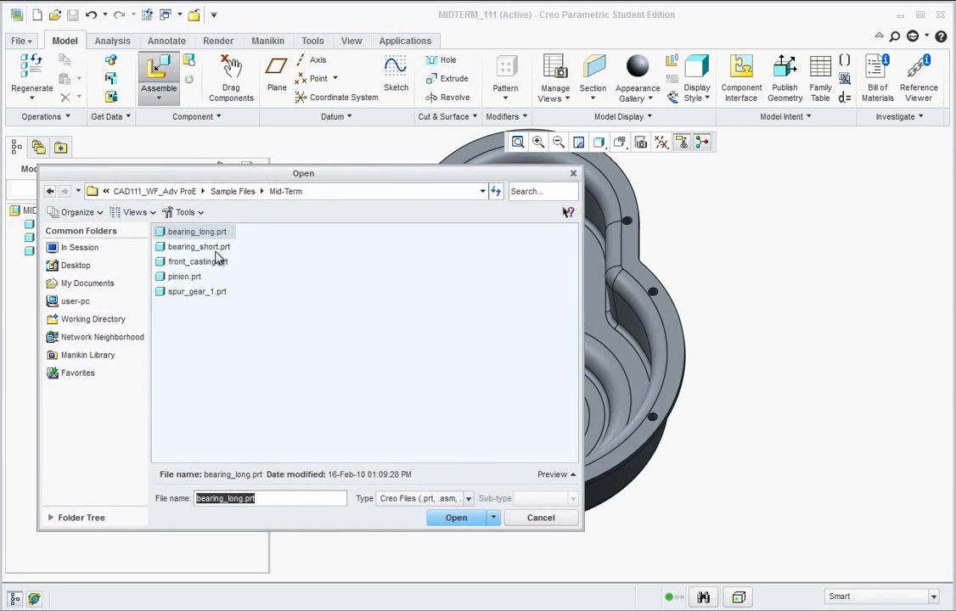
{"action": "left_click", "coordinate": [189, 279]}
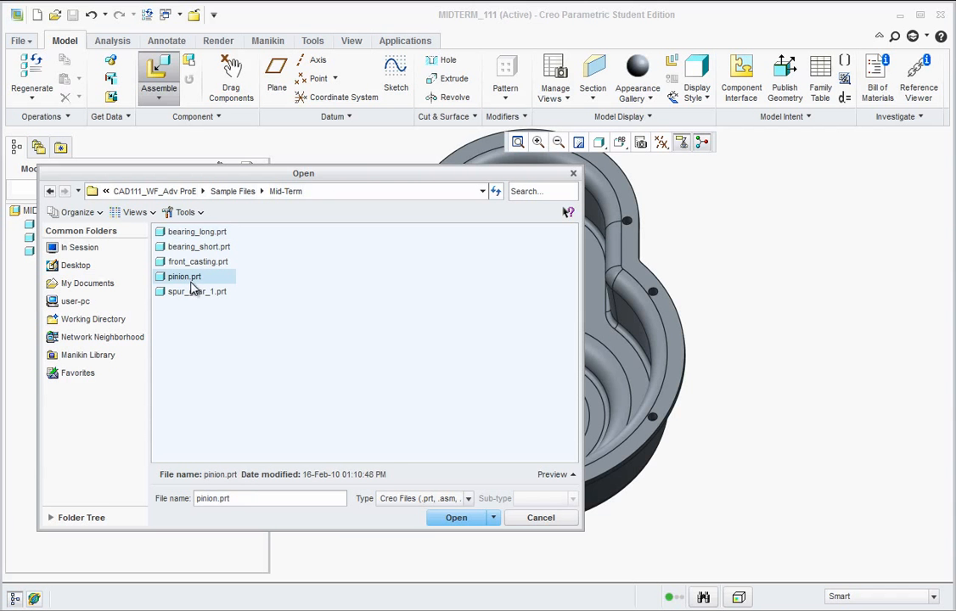
{"action": "left_click", "coordinate": [447, 518]}
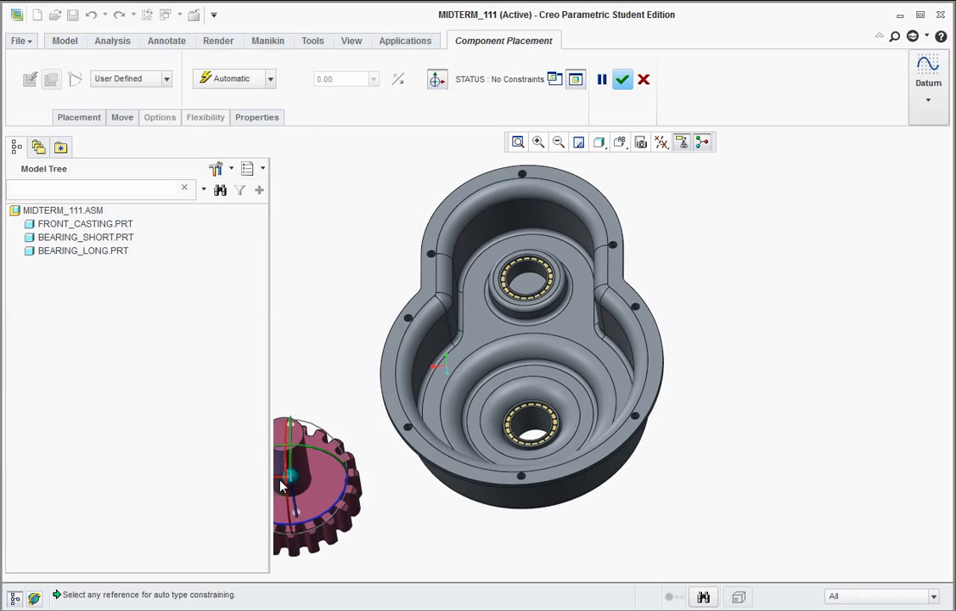
{"action": "scroll", "coordinate": [420, 505], "scroll_direction": "up", "scroll_amount": 1}
{"action": "left_click_drag", "start_coordinate": [302, 485], "coordinate": [552, 492]}
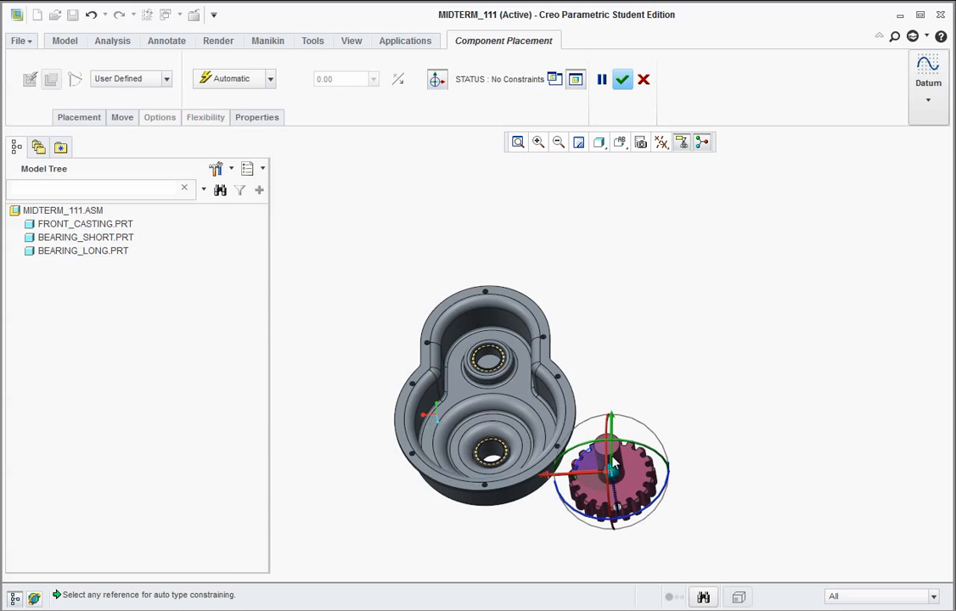
{"action": "left_click_drag", "start_coordinate": [603, 471], "coordinate": [608, 279]}
{"action": "scroll", "coordinate": [609, 279], "scroll_direction": "down", "scroll_amount": 5}
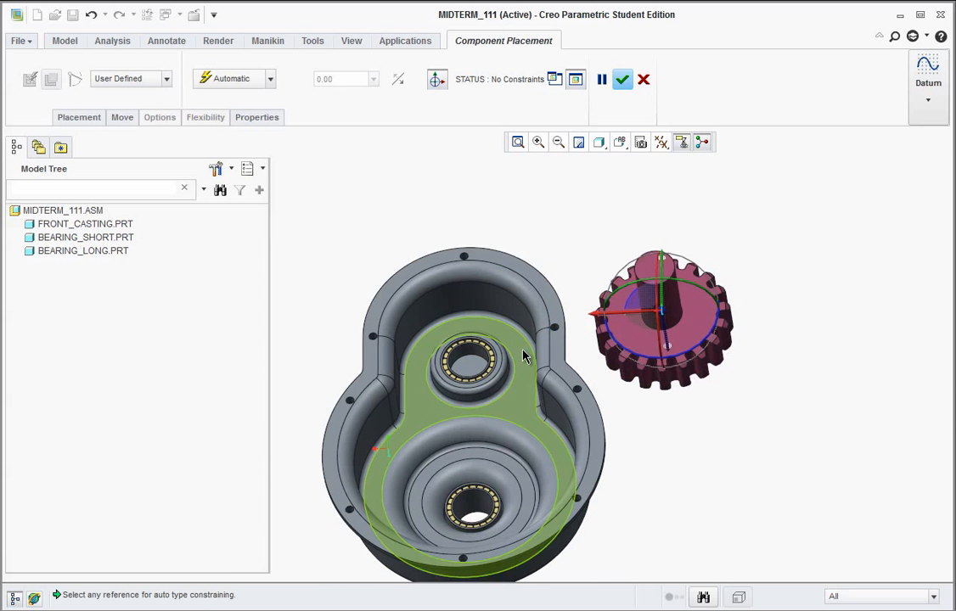
Step: Move the pinion clear of the casting and constrain its shaft surface coincident with the inner bore of the short bearing
{"action": "left_click_drag", "start_coordinate": [691, 293], "coordinate": [619, 274]}
{"action": "scroll", "coordinate": [618, 274], "scroll_direction": "up", "scroll_amount": 2}
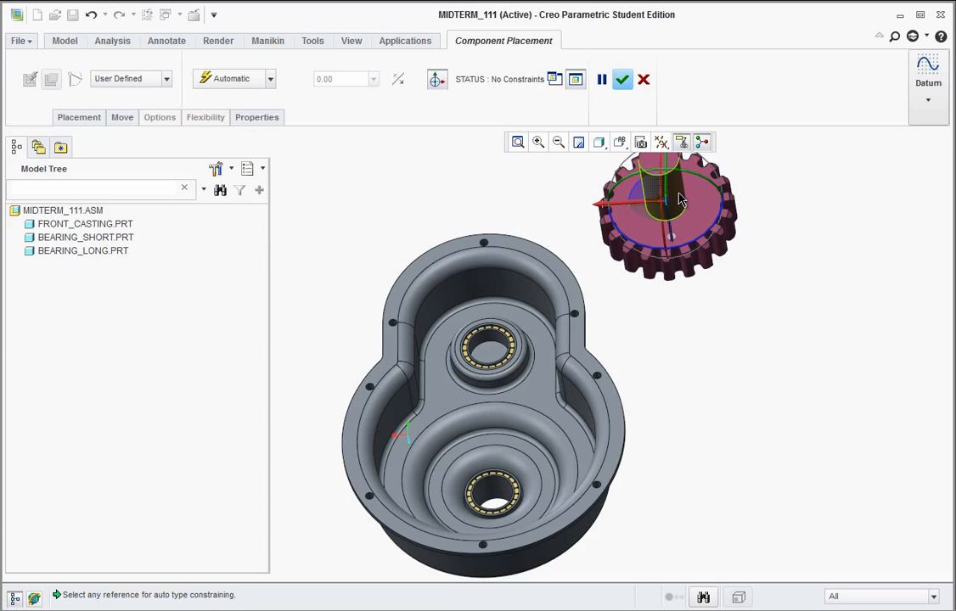
{"action": "left_click", "coordinate": [675, 200]}
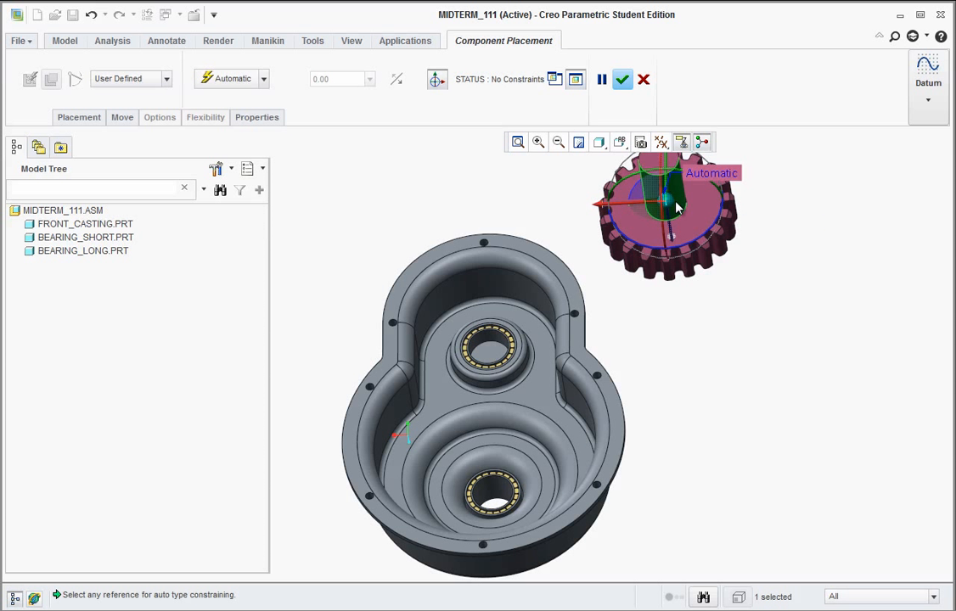
{"action": "left_click", "coordinate": [489, 344]}
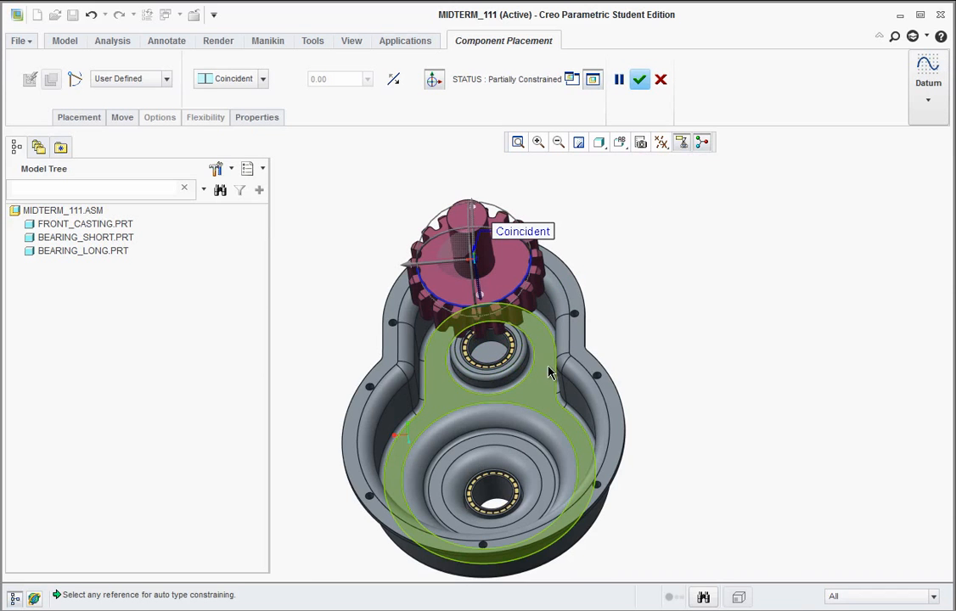
Step: Constrain the end face of the pinion's short shaft coincident with the floor of the casting's smaller bore, and accept the placement
{"action": "middle_click_drag", "start_coordinate": [550, 366], "coordinate": [433, 326]}
{"action": "scroll", "coordinate": [391, 327], "scroll_direction": "down", "scroll_amount": 3}
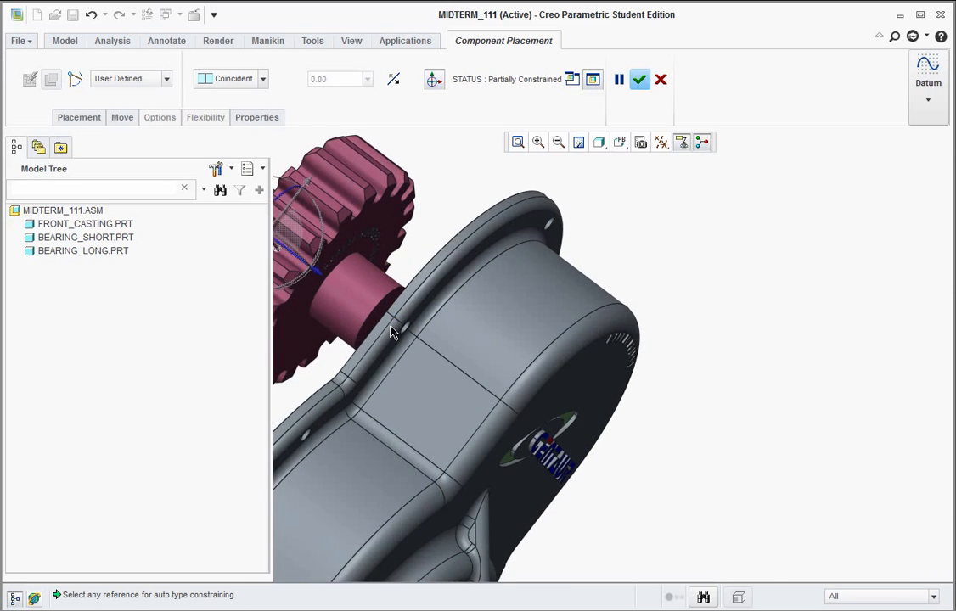
{"action": "scroll", "coordinate": [370, 340], "scroll_direction": "up", "scroll_amount": 5}
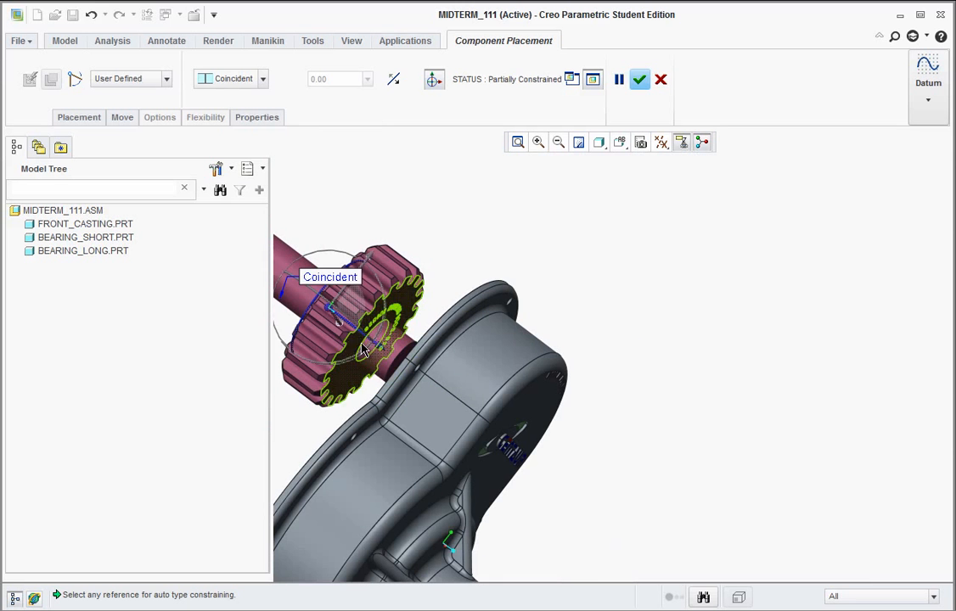
{"action": "scroll", "coordinate": [377, 353], "scroll_direction": "down", "scroll_amount": 3}
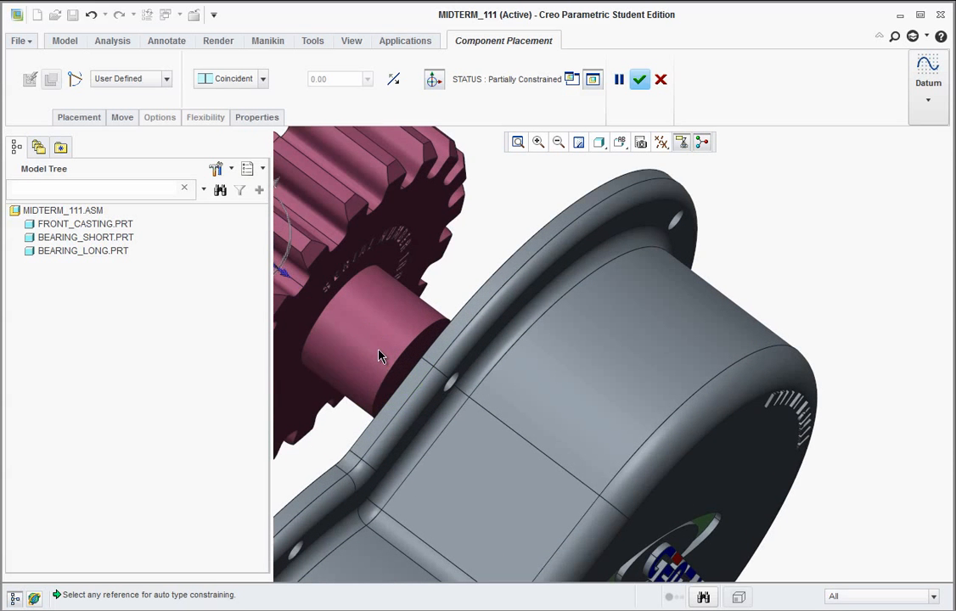
{"action": "left_click", "coordinate": [413, 365]}
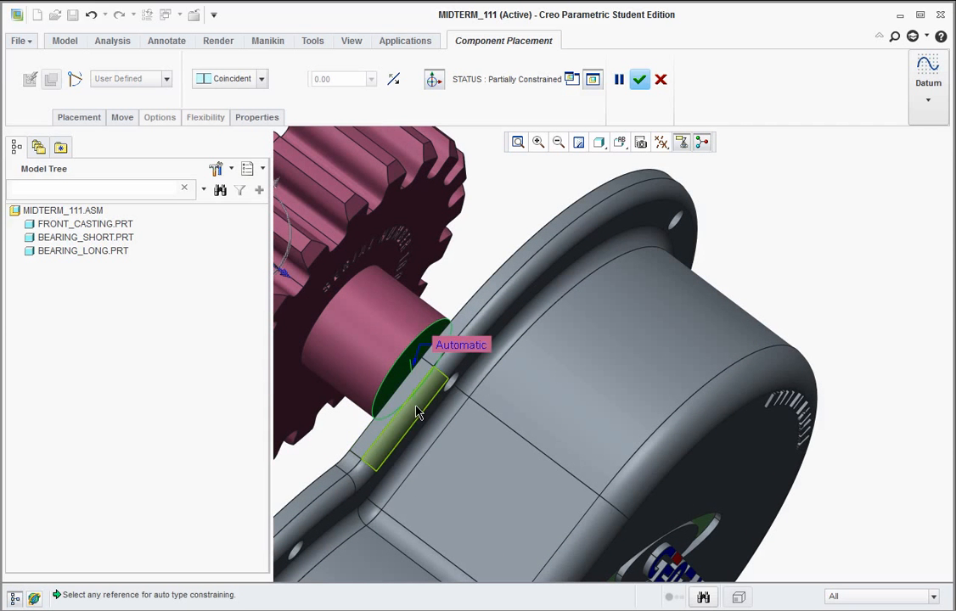
{"action": "middle_click_drag", "start_coordinate": [412, 365], "coordinate": [588, 511]}
{"action": "left_click", "coordinate": [588, 511]}
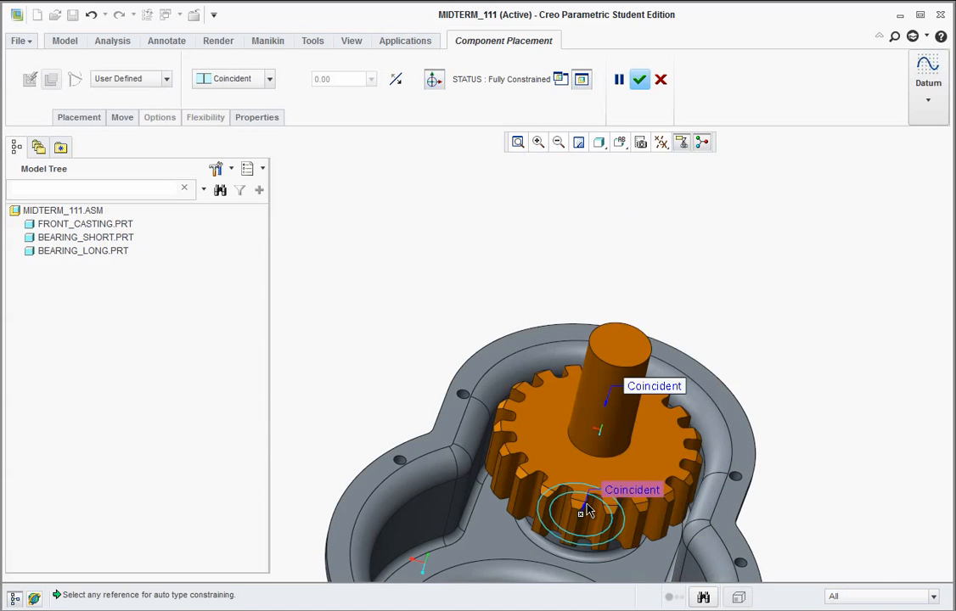
{"action": "left_click", "coordinate": [640, 79]}
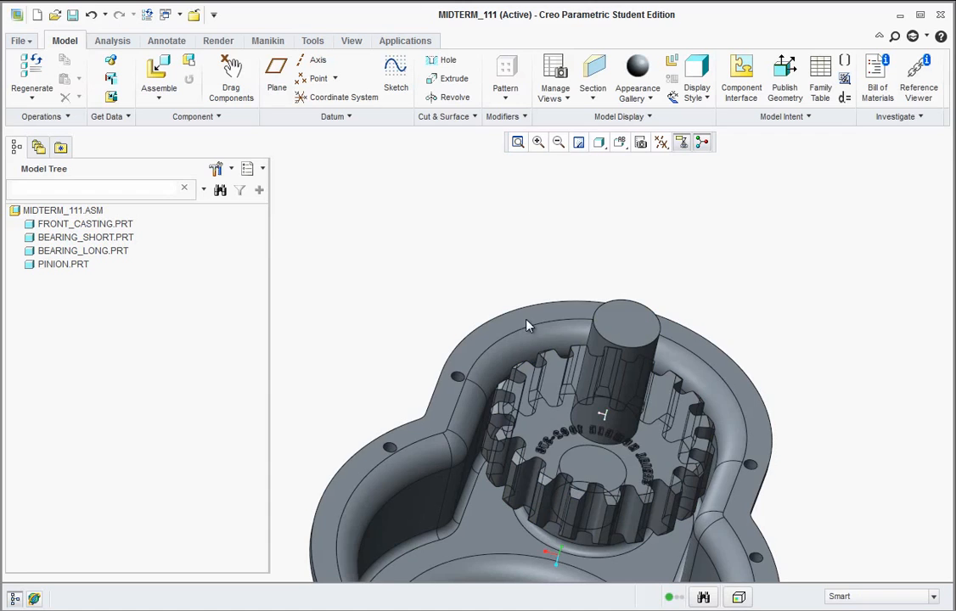
{"action": "middle_click_drag", "start_coordinate": [527, 324], "coordinate": [642, 498]}
{"action": "scroll", "coordinate": [659, 465], "scroll_direction": "up", "scroll_amount": 3}
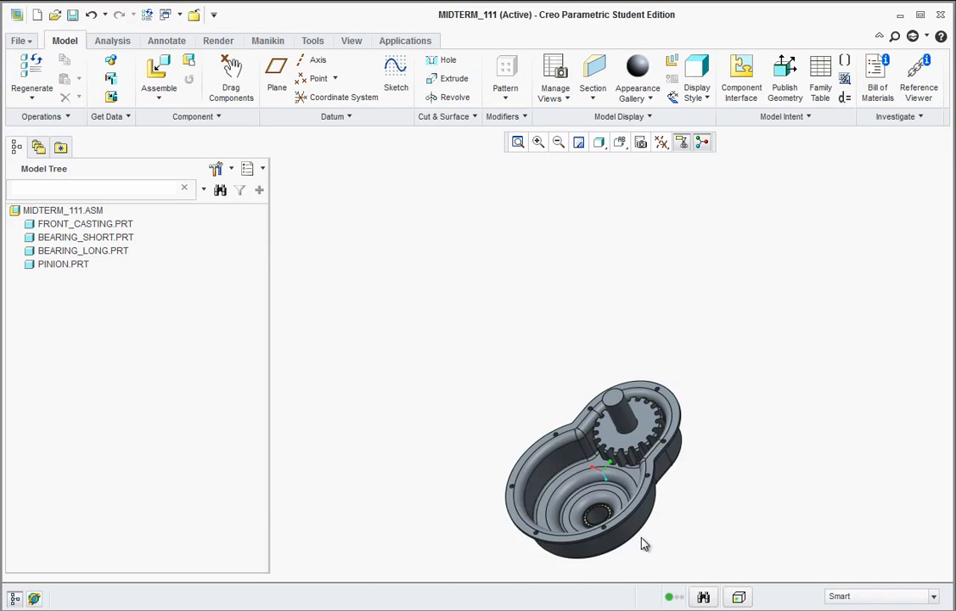
{"action": "scroll", "coordinate": [642, 542], "scroll_direction": "down", "scroll_amount": 4}
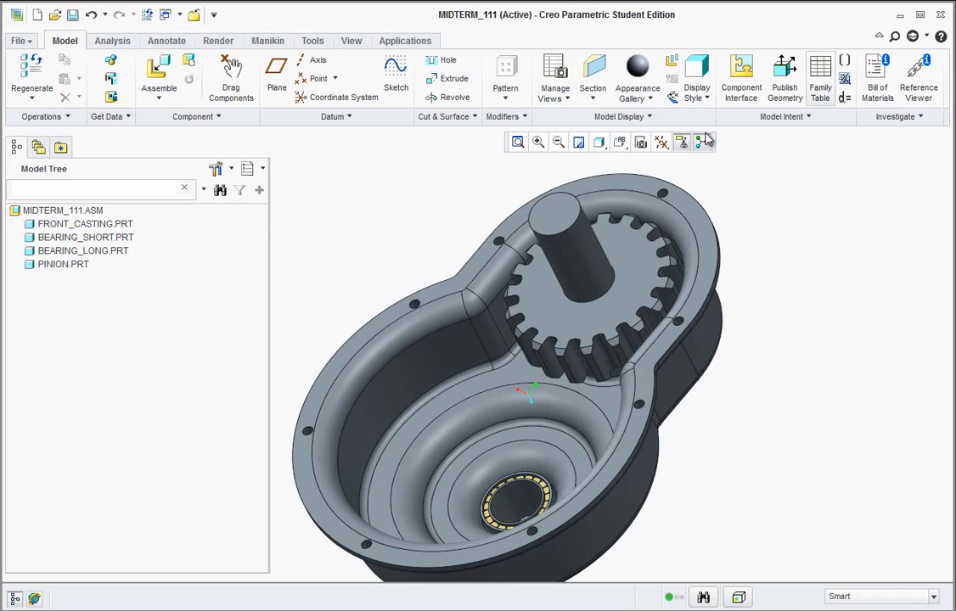
{"action": "left_click", "coordinate": [663, 145]}
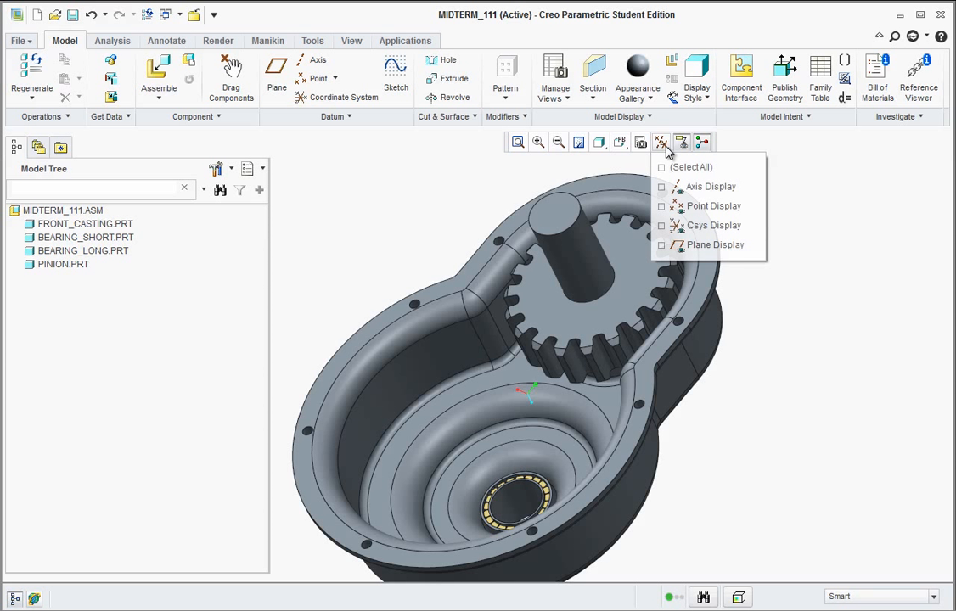
{"action": "left_click", "coordinate": [807, 168]}
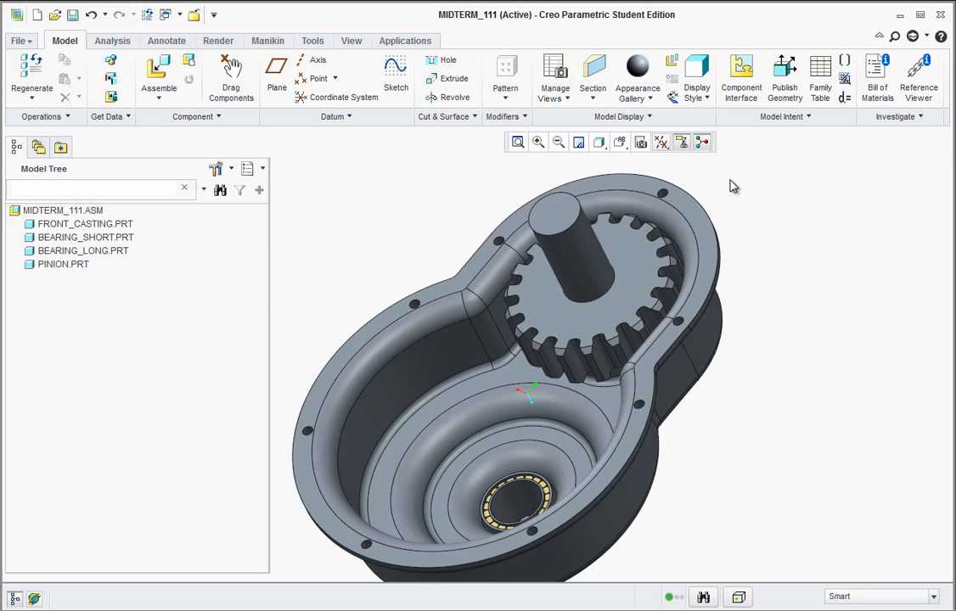
Step: Bring spur_gear_1.prt into the assembly and constrain its lower shaft surface coincident with the inner bore of the long bearing
{"action": "left_click", "coordinate": [159, 73]}
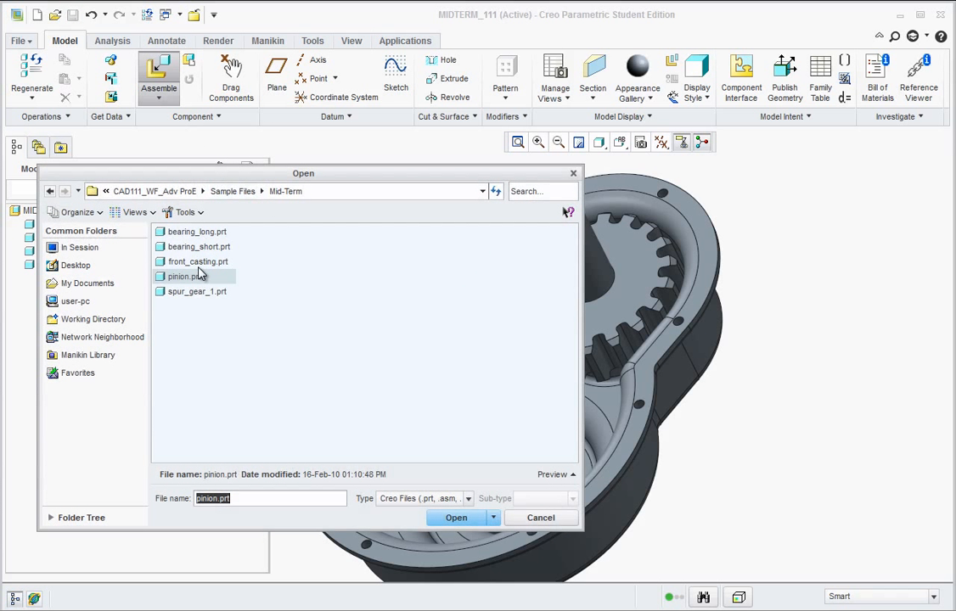
{"action": "left_click", "coordinate": [197, 292]}
{"action": "left_click", "coordinate": [455, 518]}
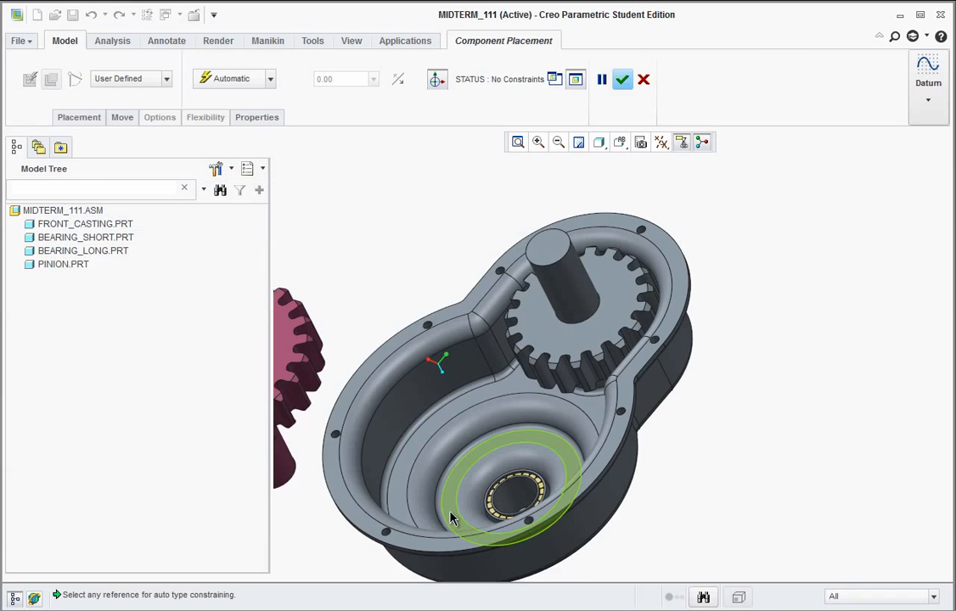
{"action": "left_click", "coordinate": [288, 467]}
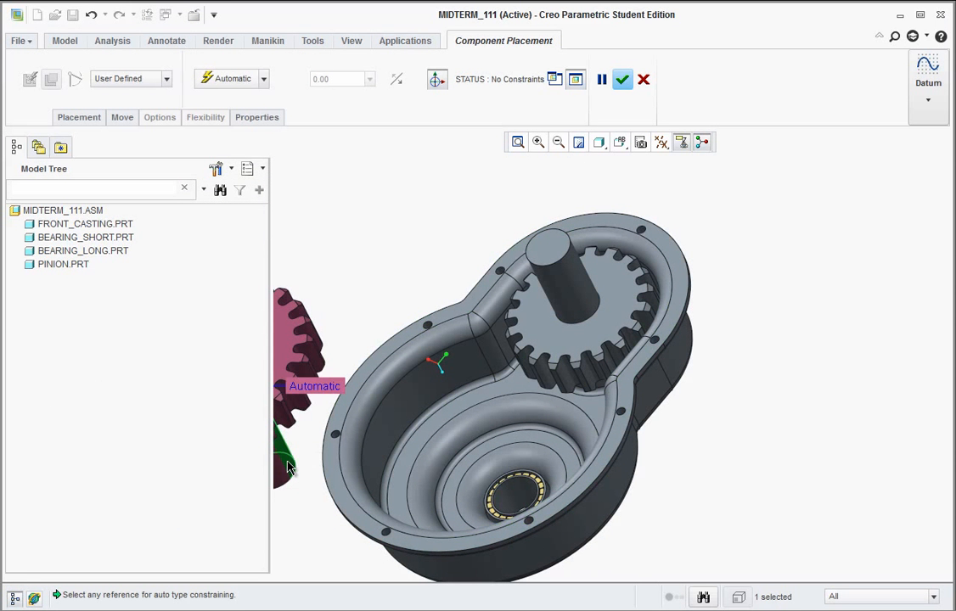
{"action": "left_click", "coordinate": [519, 499]}
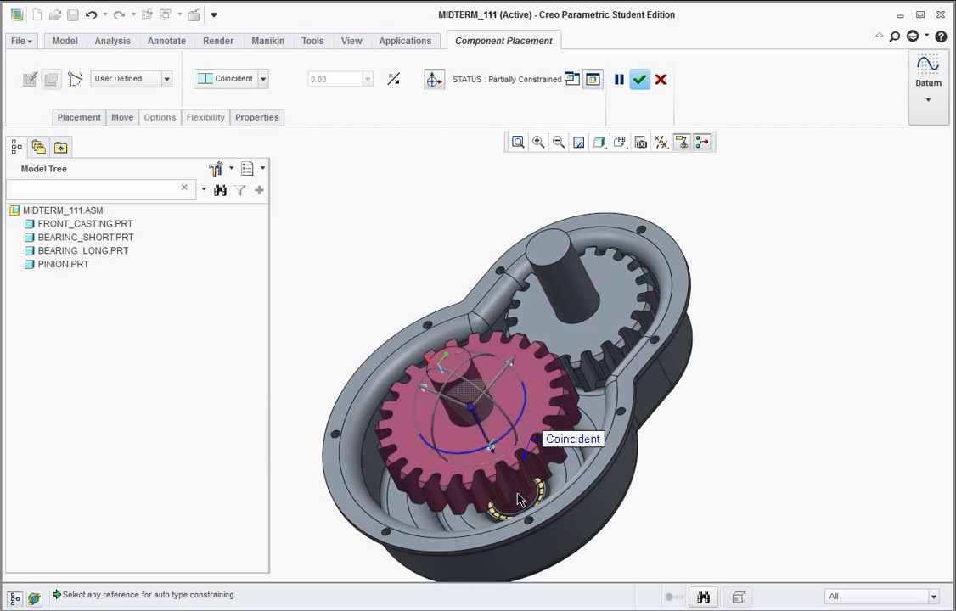
Step: Constrain the spur gear's upper tooth face coincident with the pinion's matching upper face, and accept the placement
{"action": "left_click", "coordinate": [526, 372]}
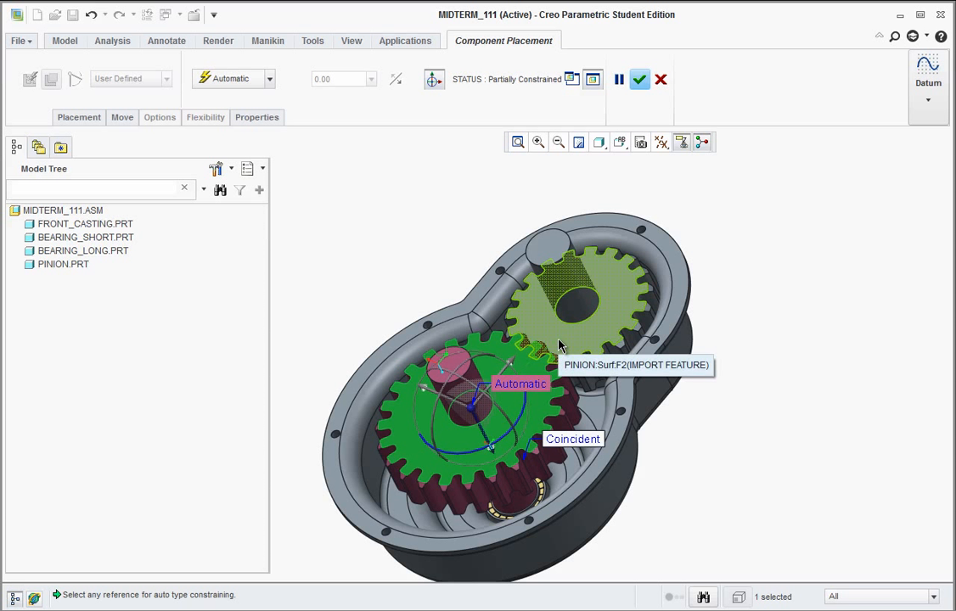
{"action": "left_click", "coordinate": [559, 345]}
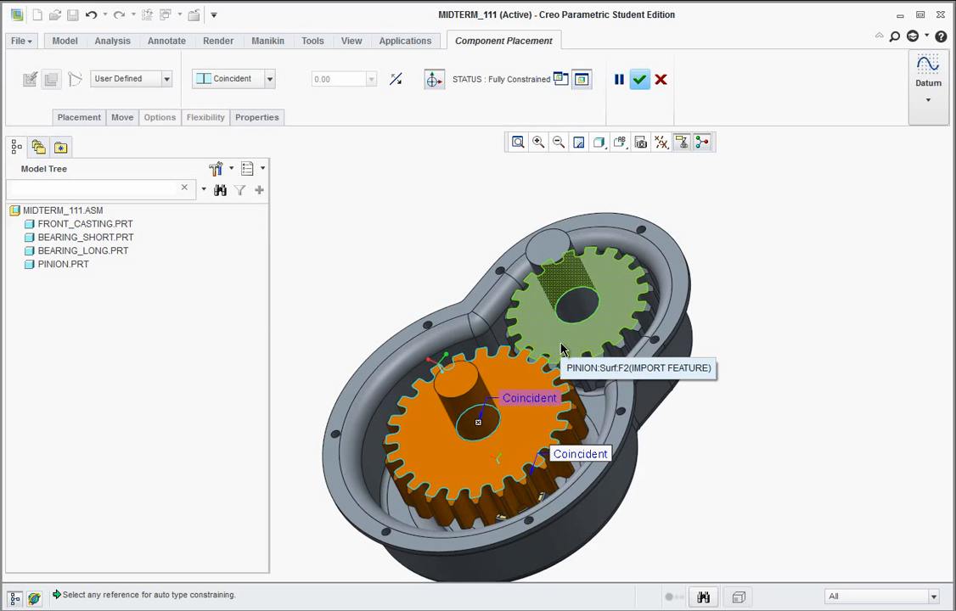
{"action": "left_click", "coordinate": [639, 79]}
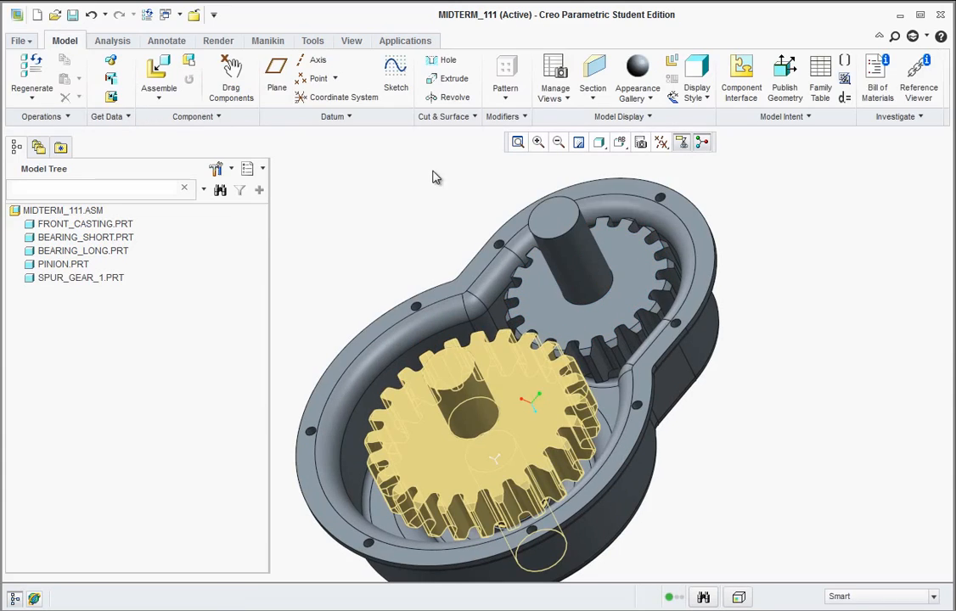
Step: Bring another bearing_long.prt into the assembly for the upper end of the spur gear's shaft
{"action": "scroll", "coordinate": [398, 262], "scroll_direction": "up", "scroll_amount": 2}
{"action": "mouse_move", "coordinate": [352, 269]}
{"action": "middle_mouse_down"}
{"action": "mouse_move", "coordinate": [369, 286]}
{"action": "mouse_move", "coordinate": [358, 261]}
{"action": "middle_mouse_up"}
{"action": "scroll", "coordinate": [391, 264], "scroll_direction": "down", "scroll_amount": 3}
{"action": "middle_click_drag", "start_coordinate": [755, 388], "coordinate": [723, 400]}
{"action": "scroll", "coordinate": [722, 400], "scroll_direction": "up", "scroll_amount": 3}
{"action": "scroll", "coordinate": [705, 492], "scroll_direction": "down", "scroll_amount": 3}
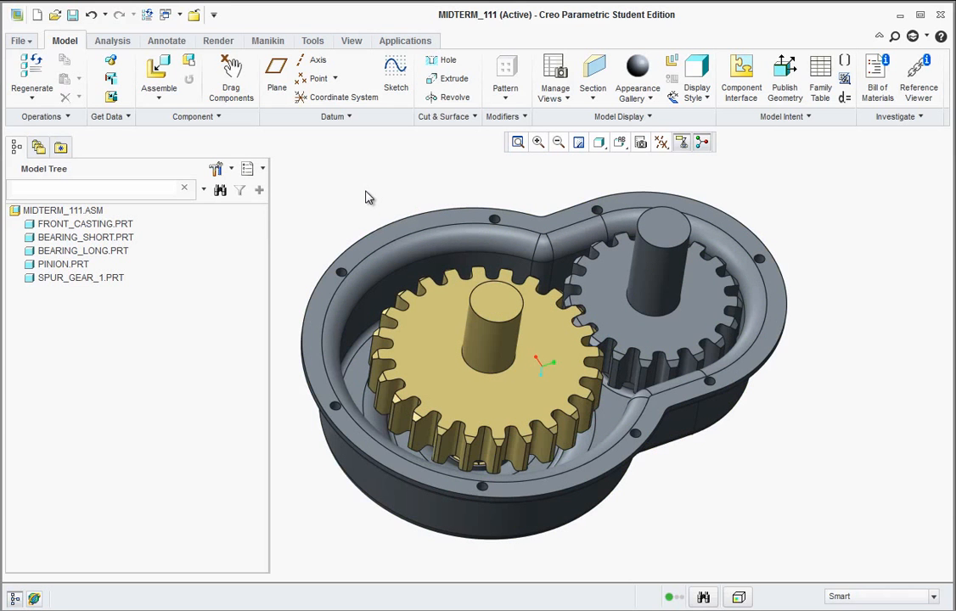
{"action": "mouse_move", "coordinate": [367, 197]}
{"action": "middle_mouse_down"}
{"action": "mouse_move", "coordinate": [367, 117]}
{"action": "mouse_move", "coordinate": [367, 181]}
{"action": "middle_mouse_up"}
{"action": "left_click", "coordinate": [170, 89]}
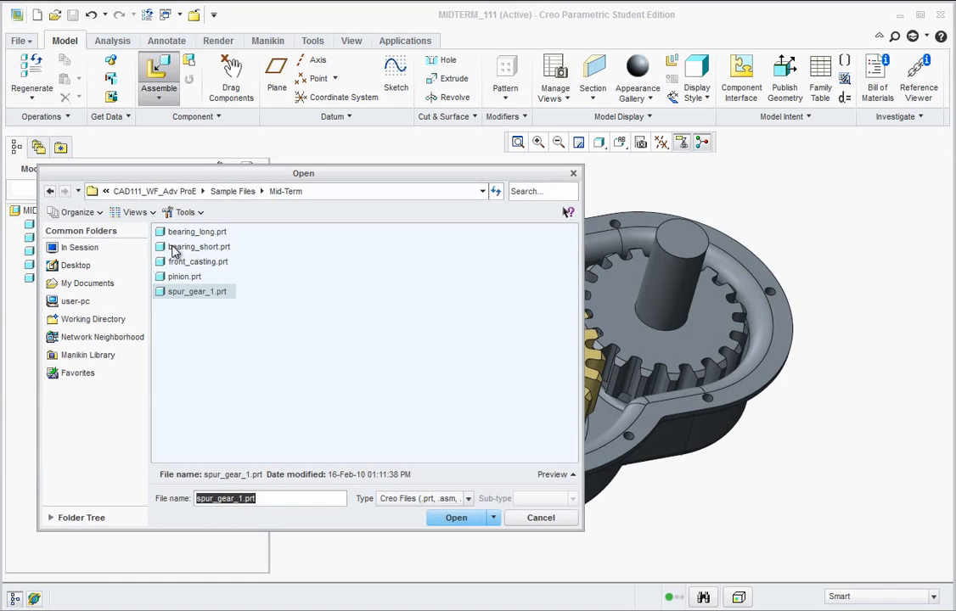
{"action": "left_click", "coordinate": [180, 232]}
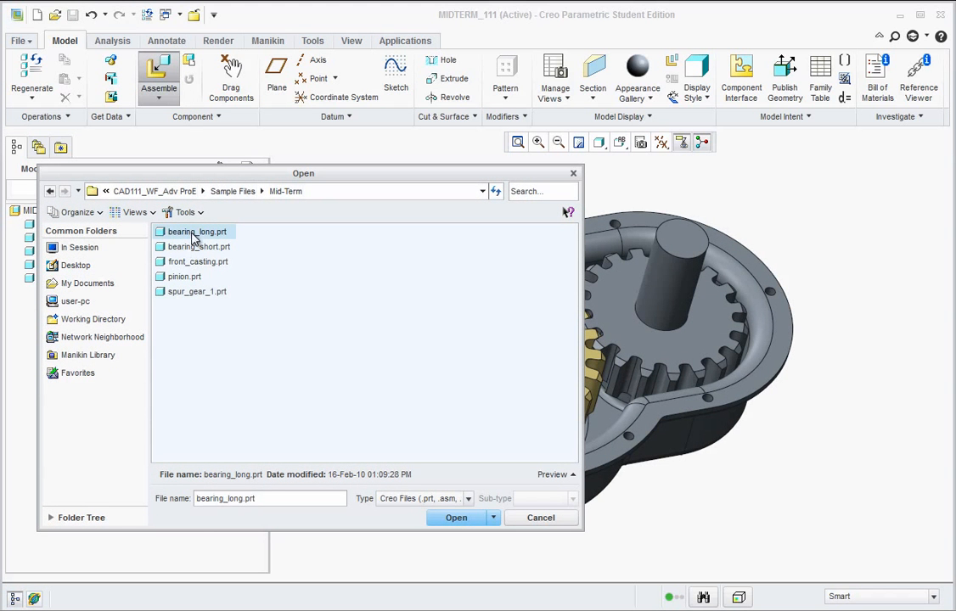
{"action": "left_click", "coordinate": [447, 516]}
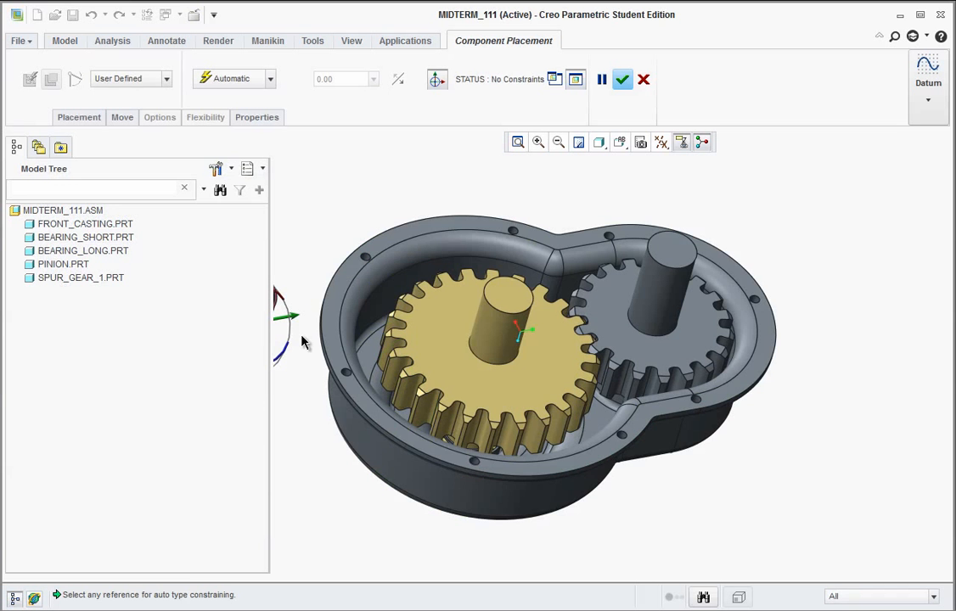
{"action": "scroll", "coordinate": [302, 348], "scroll_direction": "up", "scroll_amount": 4}
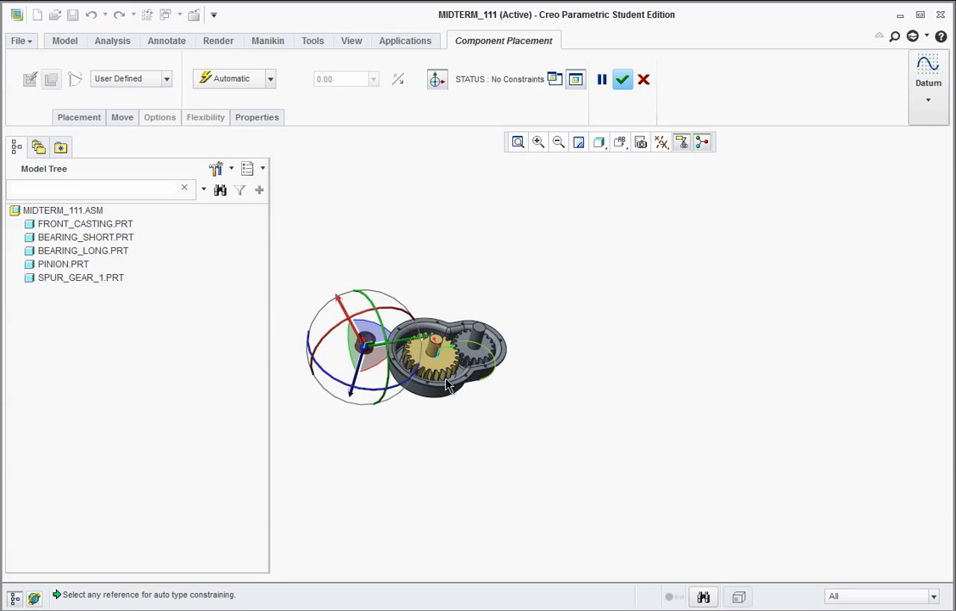
{"action": "scroll", "coordinate": [364, 340], "scroll_direction": "down", "scroll_amount": 5}
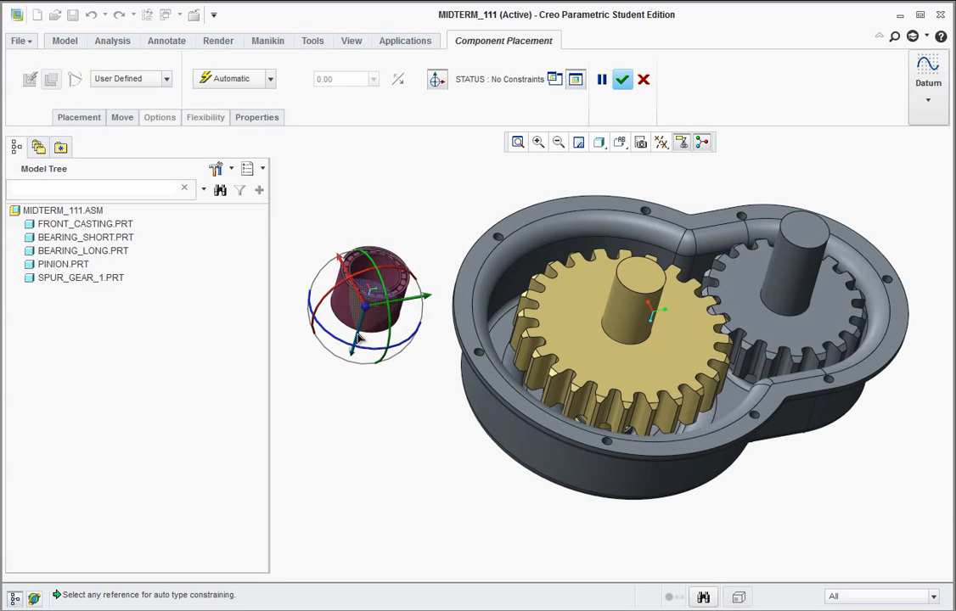
Step: Move the bearing clear of the casting and constrain its cylindrical surface coincident with the spur gear's upper shaft surface
{"action": "left_click_drag", "start_coordinate": [363, 339], "coordinate": [431, 197]}
{"action": "left_click", "coordinate": [431, 197]}
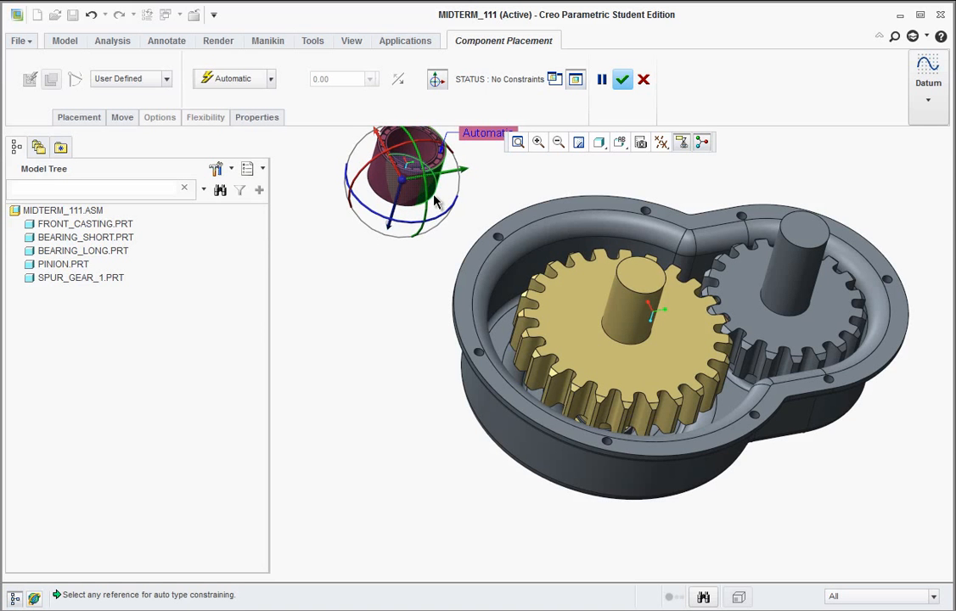
{"action": "left_click", "coordinate": [633, 317]}
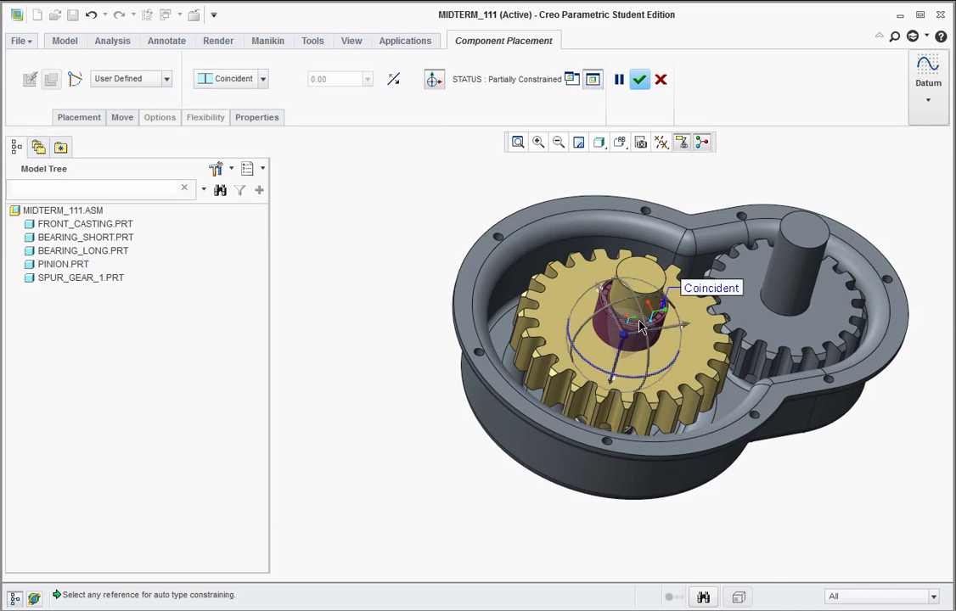
Step: Constrain the bearing's upper end face coincident with the end face of the spur gear's shaft, and accept the placement
{"action": "scroll", "coordinate": [633, 310], "scroll_direction": "up", "scroll_amount": 5}
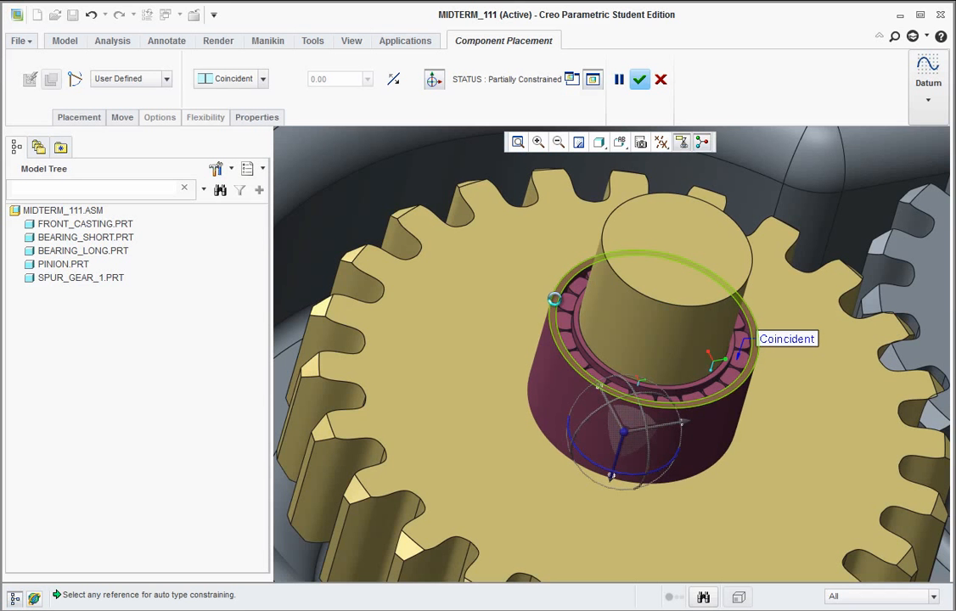
{"action": "left_click", "coordinate": [625, 241]}
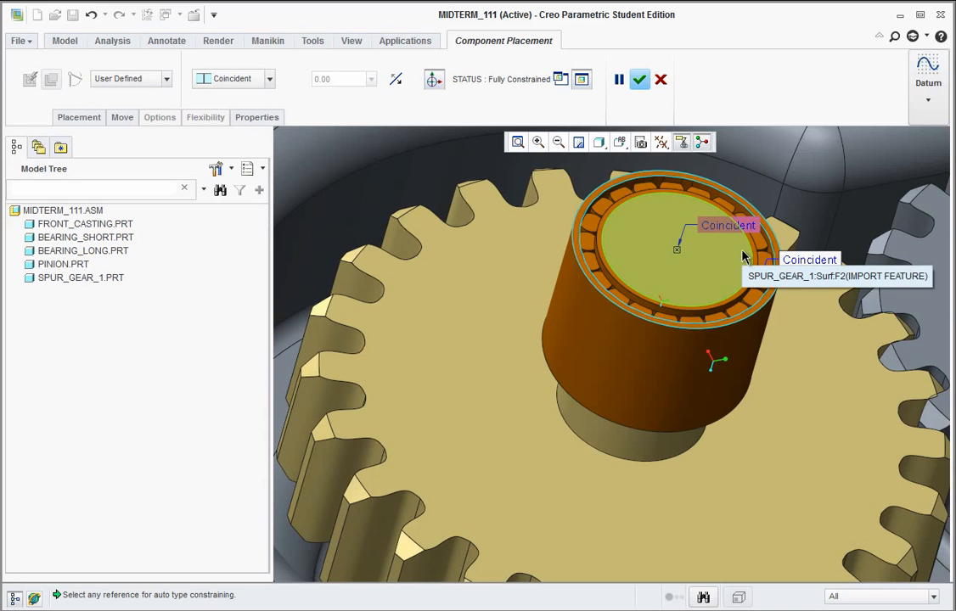
{"action": "scroll", "coordinate": [704, 268], "scroll_direction": "down", "scroll_amount": 5}
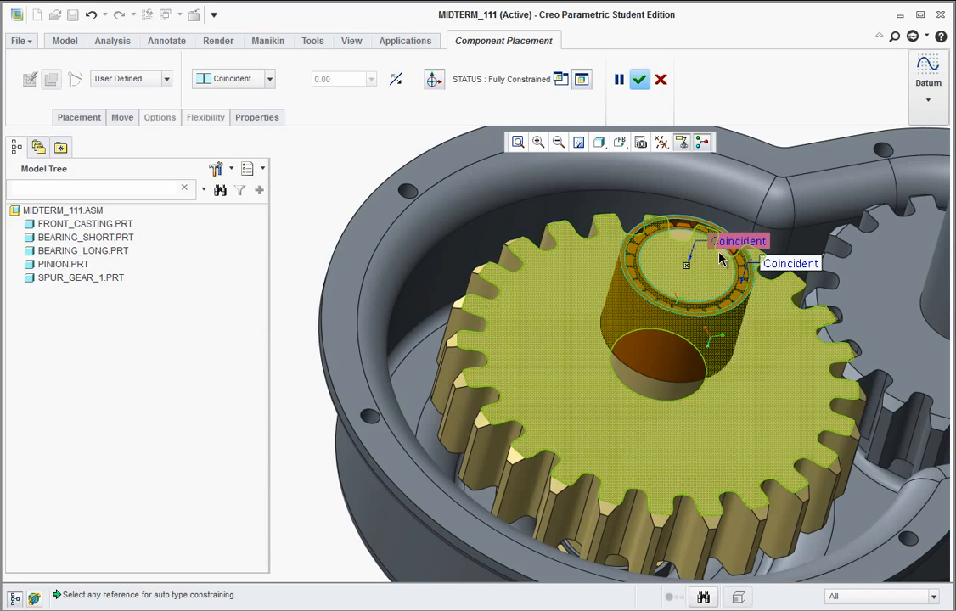
{"action": "scroll", "coordinate": [669, 321], "scroll_direction": "up", "scroll_amount": 2}
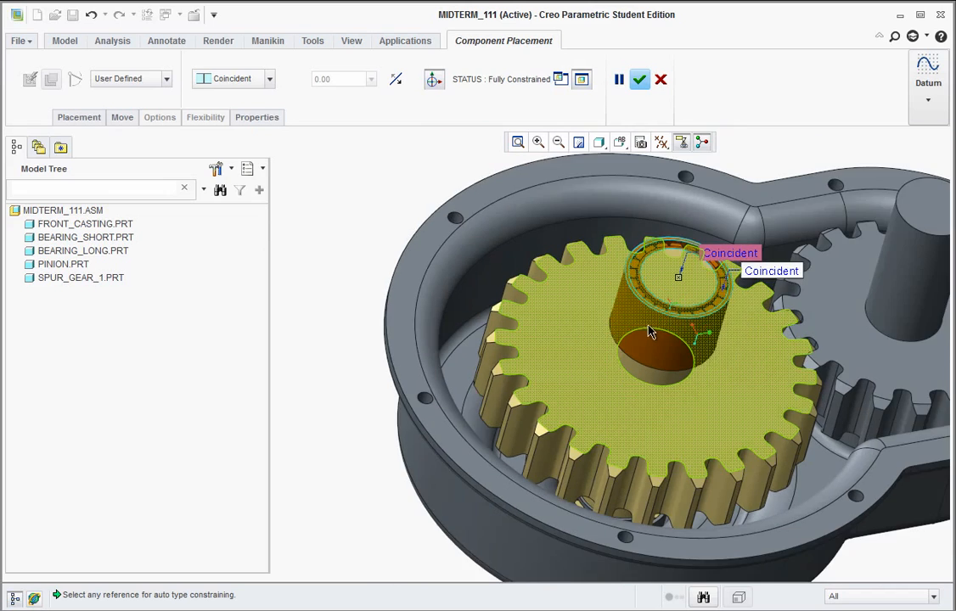
{"action": "scroll", "coordinate": [818, 274], "scroll_direction": "down", "scroll_amount": 2}
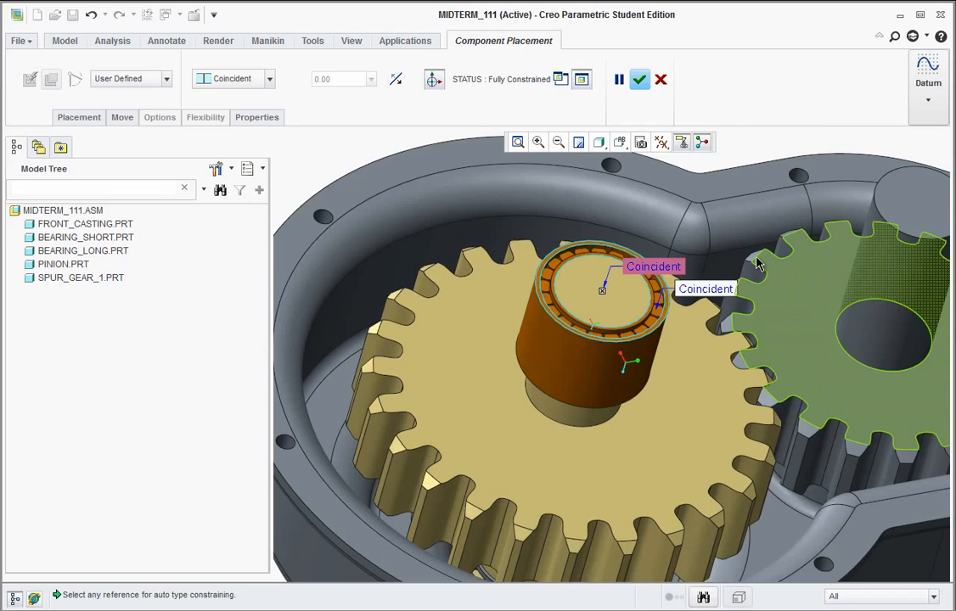
{"action": "left_click", "coordinate": [639, 81]}
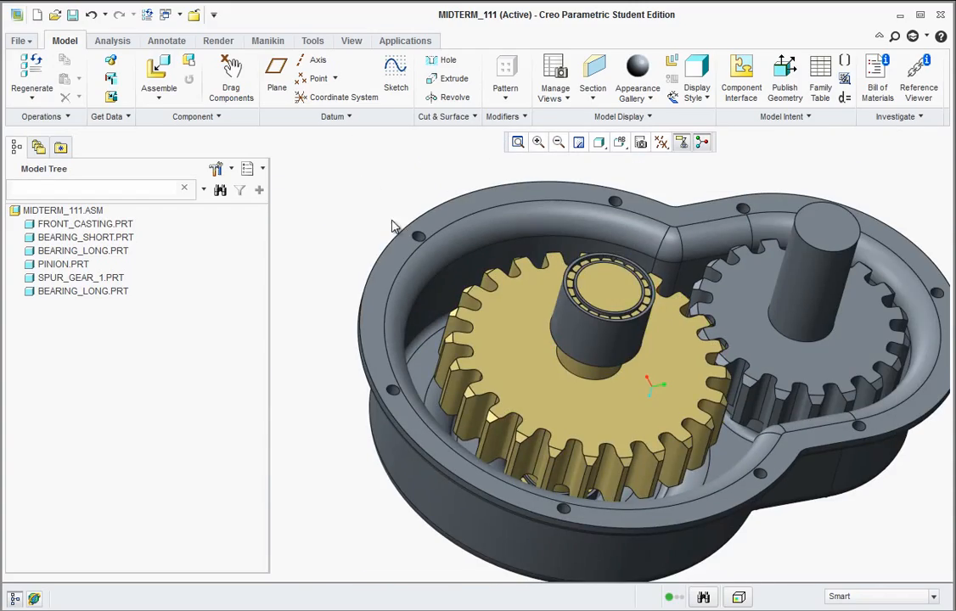
Step: Switch to the exam PDF, examine the parts list, exploded view, Section A-A and gasket Detail C, and return to the Creo assembly
{"action": "mouse_move", "coordinate": [510, 289]}
{"action": "middle_mouse_down"}
{"action": "mouse_move", "coordinate": [532, 324]}
{"action": "mouse_move", "coordinate": [560, 339]}
{"action": "mouse_move", "coordinate": [603, 291]}
{"action": "mouse_move", "coordinate": [616, 310]}
{"action": "middle_mouse_up"}
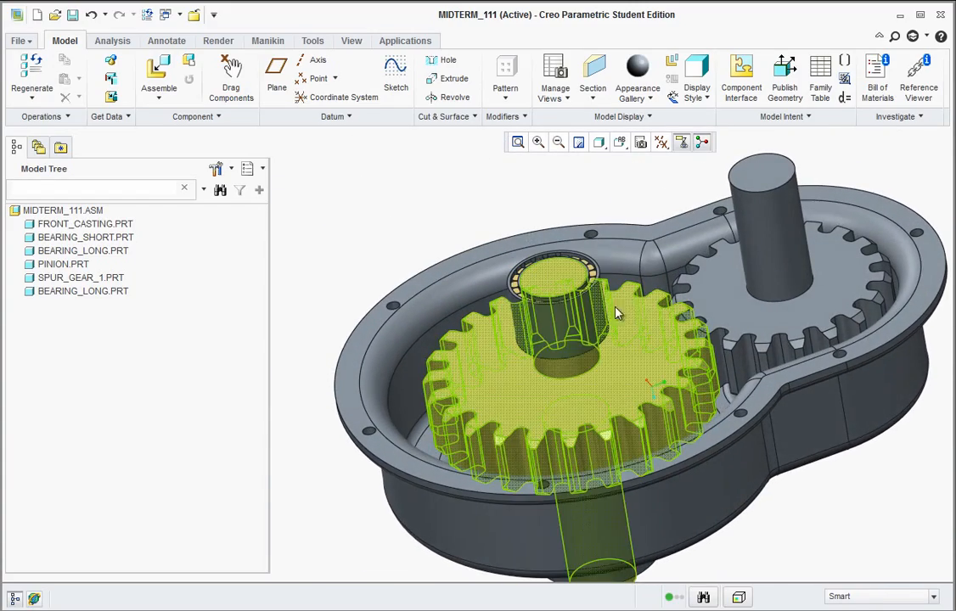
{"action": "scroll", "coordinate": [652, 293], "scroll_direction": "up", "scroll_amount": 2}
{"action": "scroll", "coordinate": [704, 301], "scroll_direction": "down", "scroll_amount": 2}
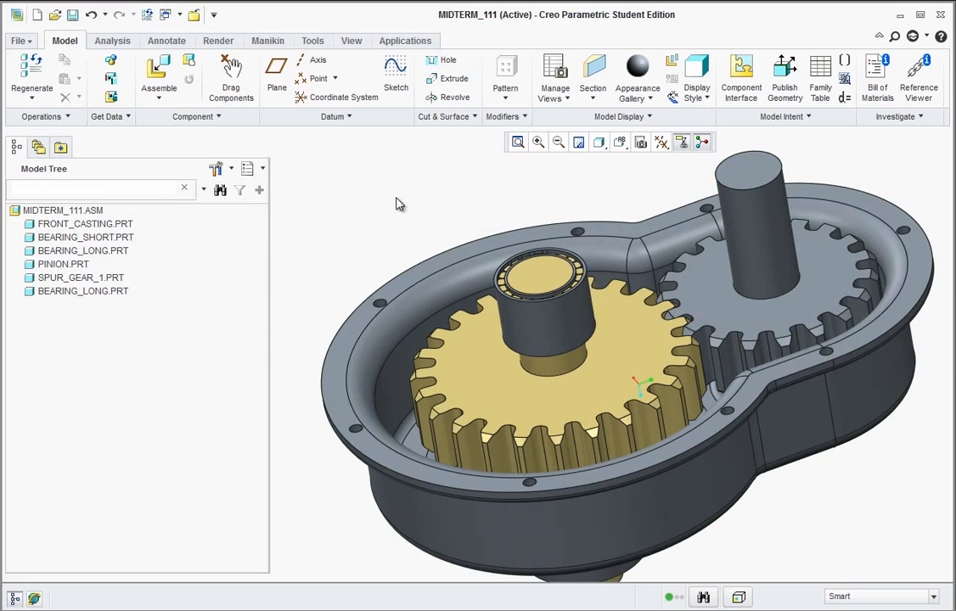
{"action": "middle_click_drag", "start_coordinate": [396, 203], "coordinate": [395, 219]}
{"action": "scroll", "coordinate": [395, 219], "scroll_direction": "up", "scroll_amount": 2}
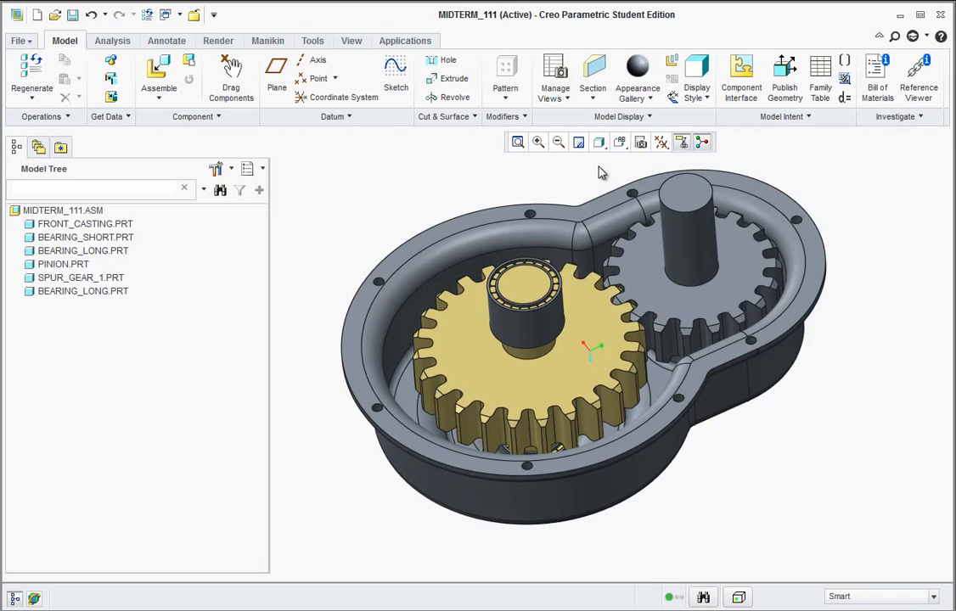
{"action": "scroll", "coordinate": [579, 170], "scroll_direction": "down", "scroll_amount": 1}
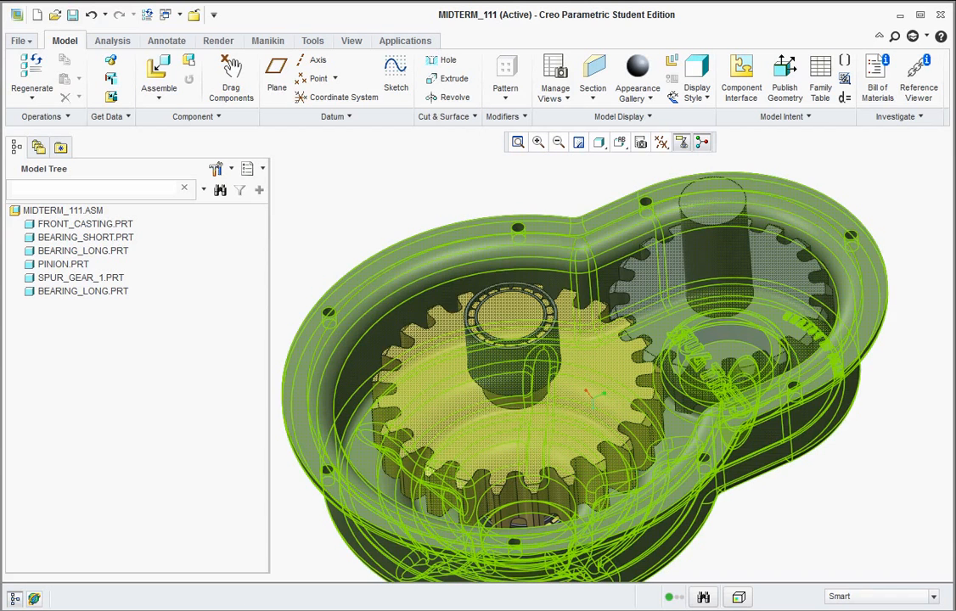
{"action": "key", "text": "alt+Tab"}
{"action": "scroll", "coordinate": [478, 427], "scroll_direction": "down", "scroll_amount": 10}
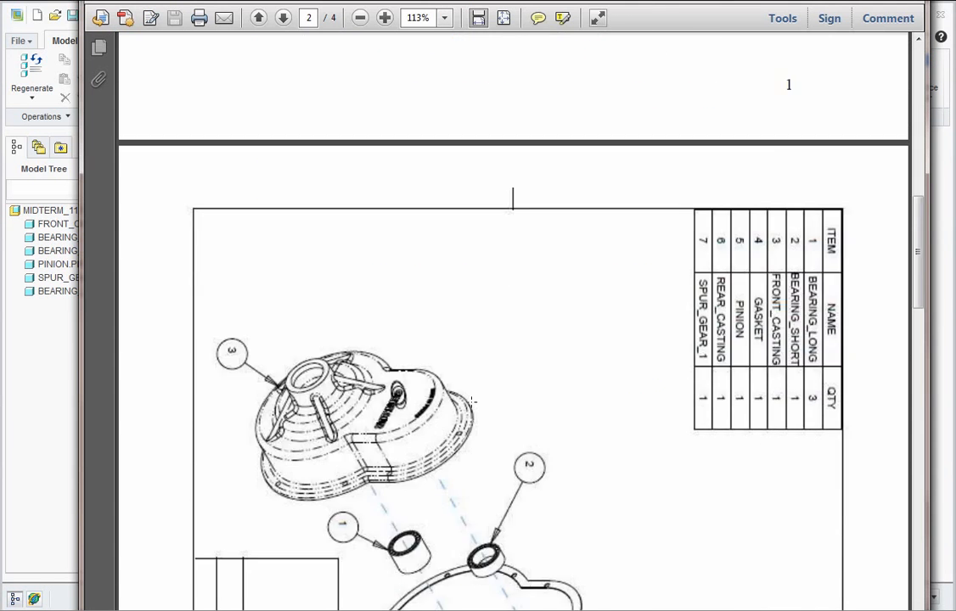
{"action": "scroll", "coordinate": [472, 400], "scroll_direction": "down", "scroll_amount": 10}
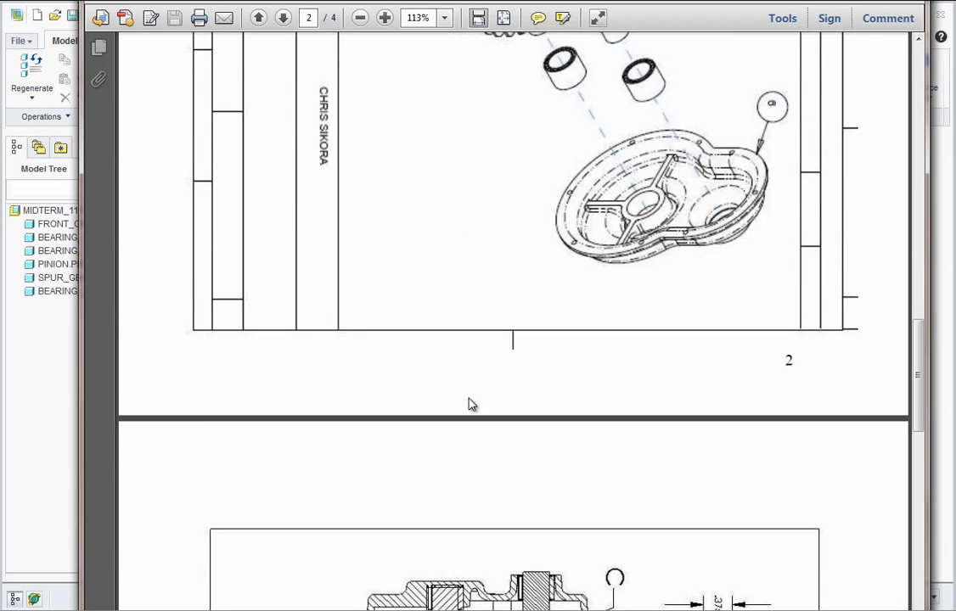
{"action": "scroll", "coordinate": [472, 404], "scroll_direction": "down", "scroll_amount": 8}
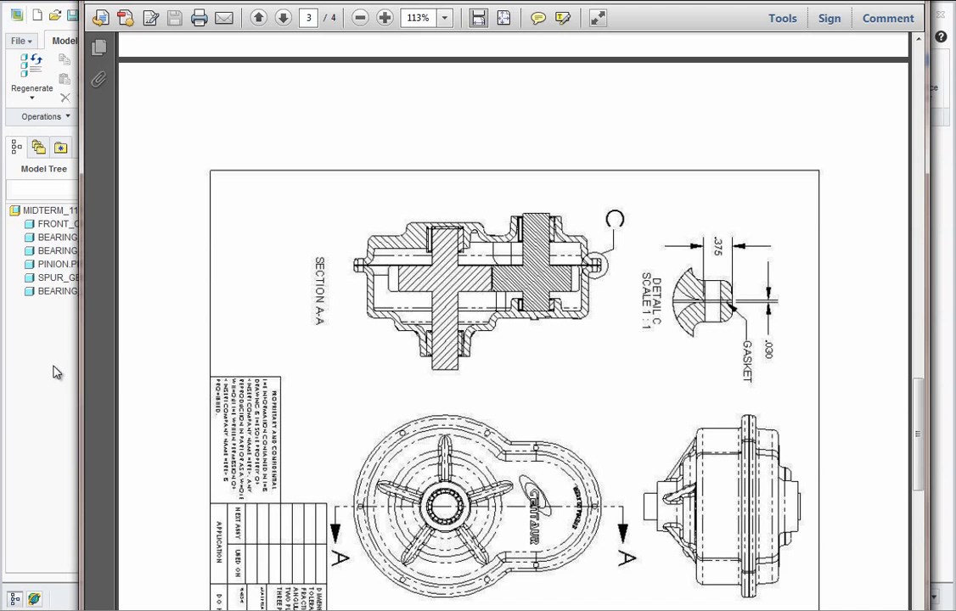
{"action": "left_click", "coordinate": [946, 206]}
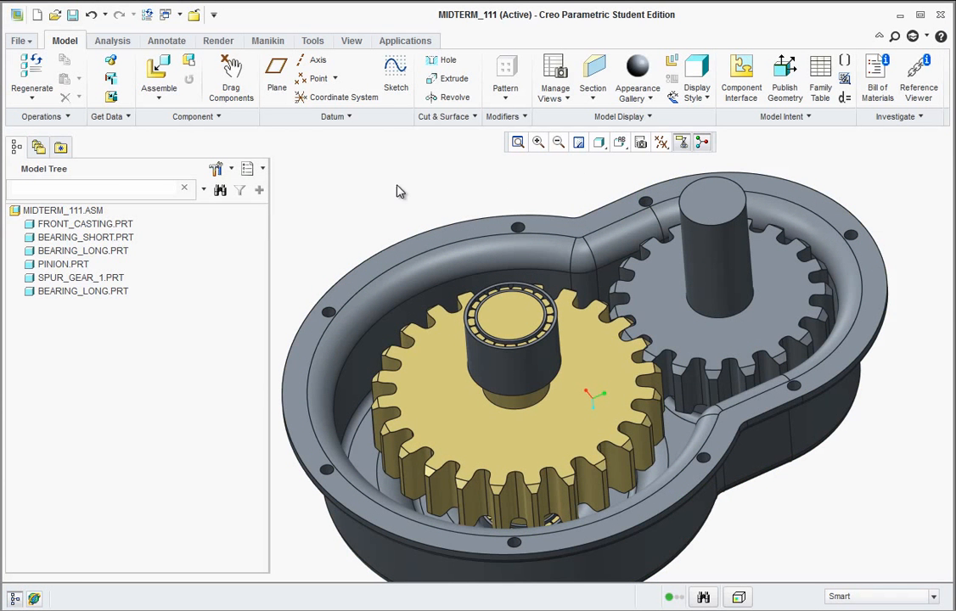
Step: Create a new solid part component named GASKET in the assembly, copied from the existing inlbs_part_solid.prt template
{"action": "left_click", "coordinate": [159, 100]}
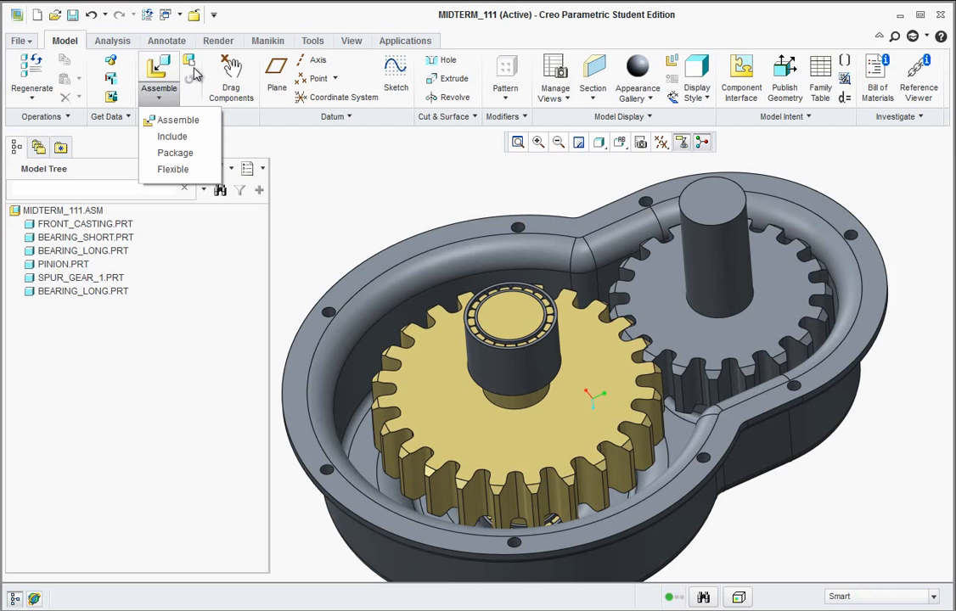
{"action": "left_click", "coordinate": [197, 89]}
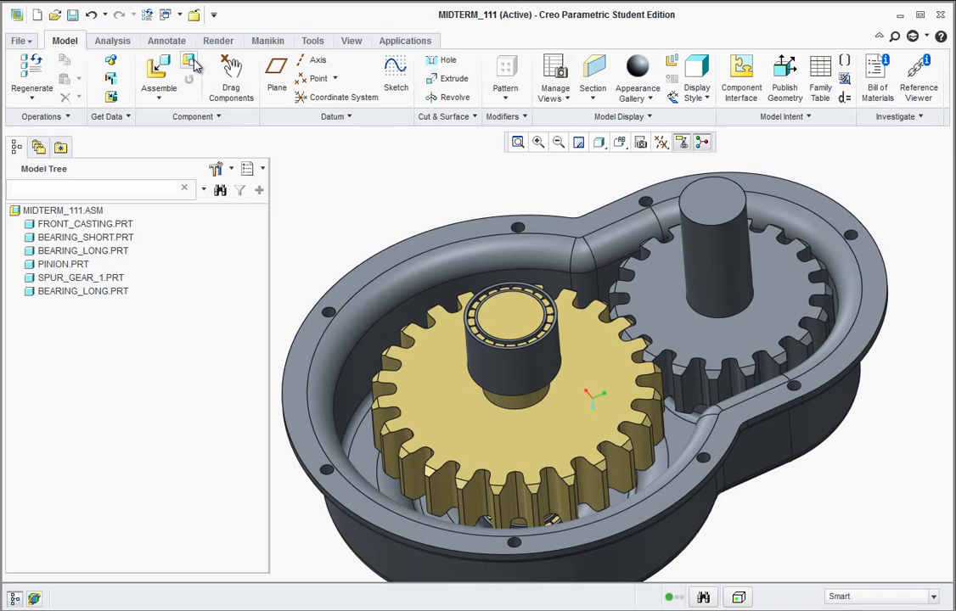
{"action": "left_click", "coordinate": [192, 65]}
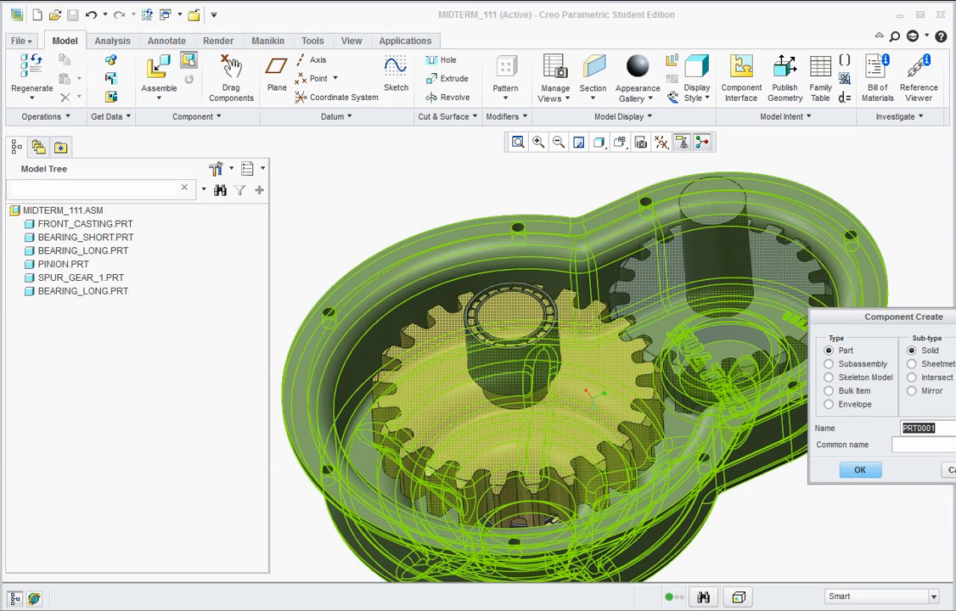
{"action": "type", "text": "GASKET"}
{"action": "left_click", "coordinate": [860, 469]}
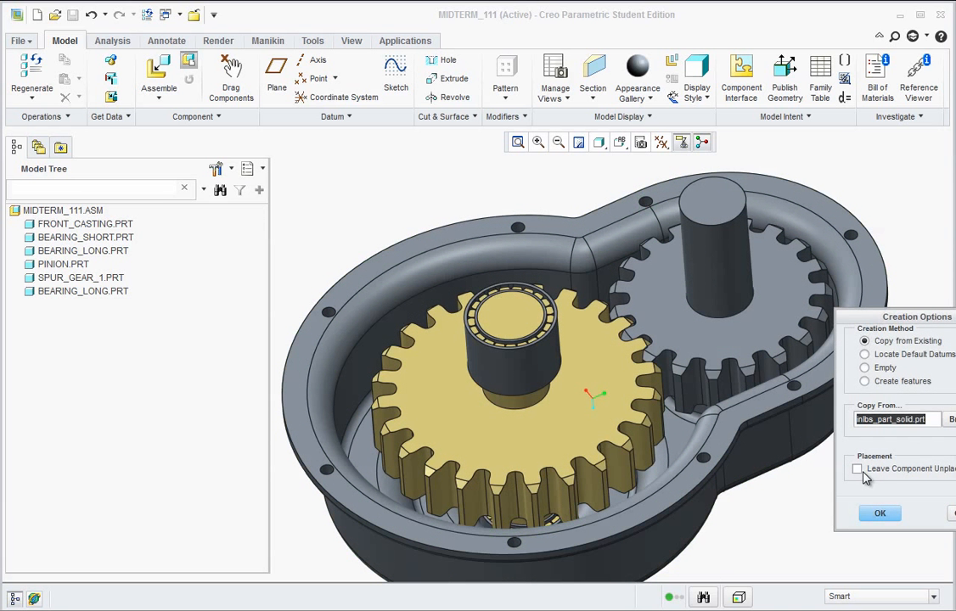
{"action": "left_click_drag", "start_coordinate": [917, 318], "coordinate": [866, 318]}
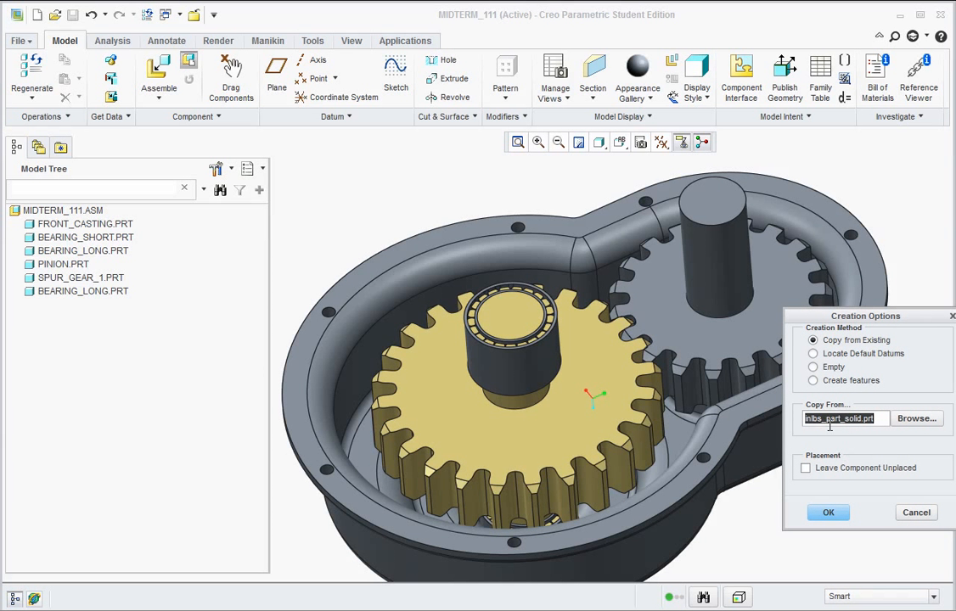
{"action": "left_click", "coordinate": [828, 511]}
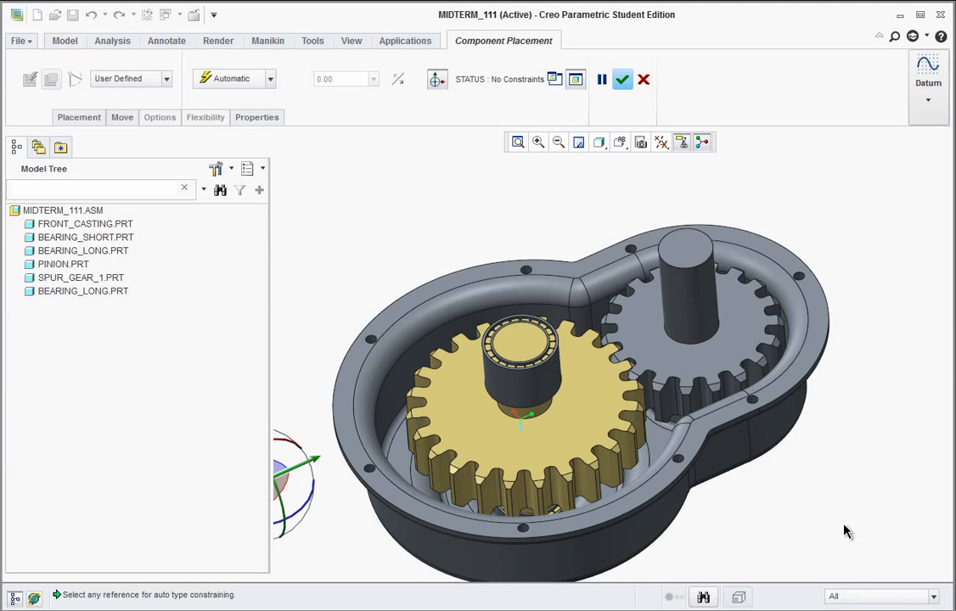
Step: Place the gasket part with the Default constraint and accept the placement
{"action": "scroll", "coordinate": [437, 406], "scroll_direction": "down", "scroll_amount": 3}
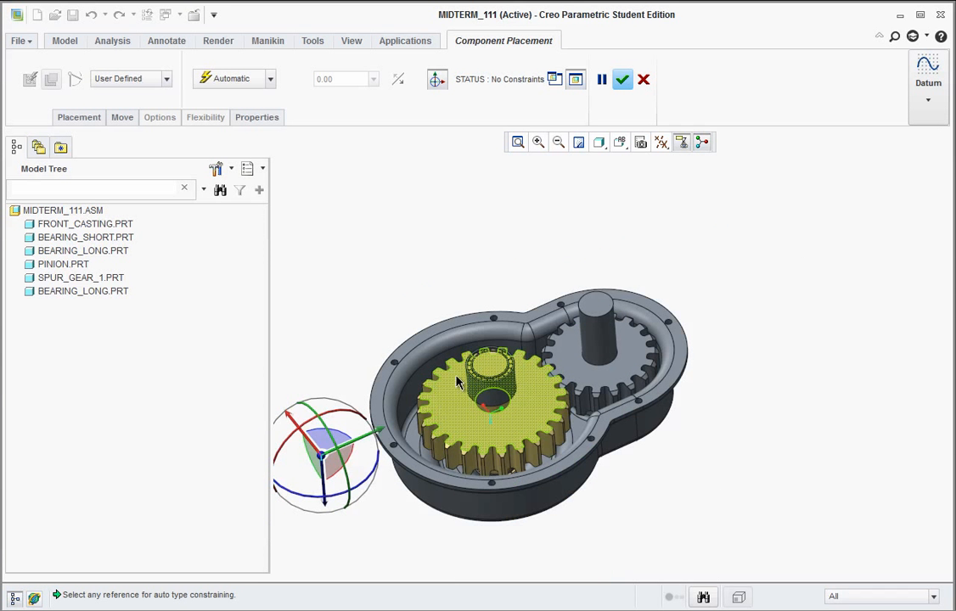
{"action": "left_click", "coordinate": [271, 79]}
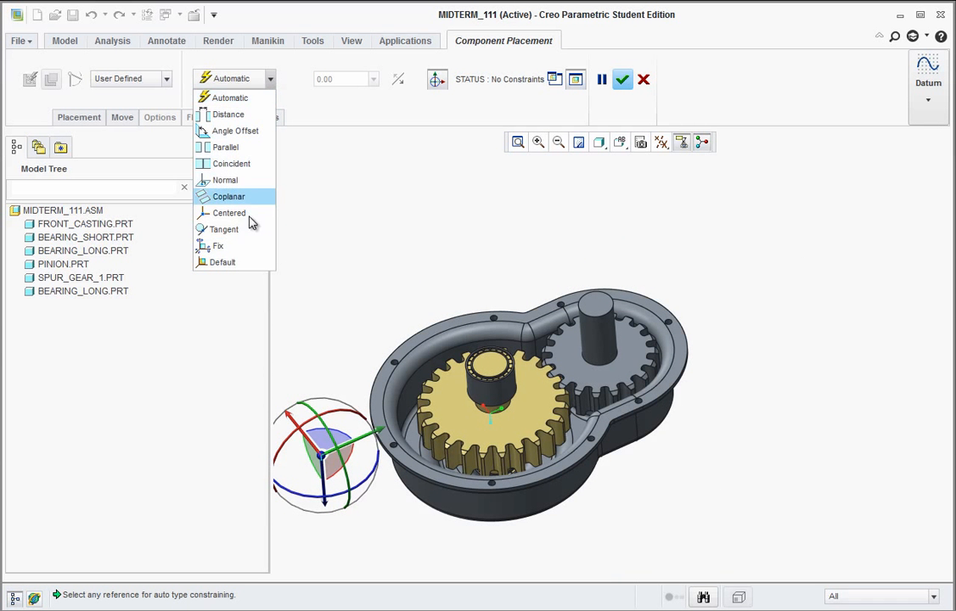
{"action": "left_click", "coordinate": [222, 265]}
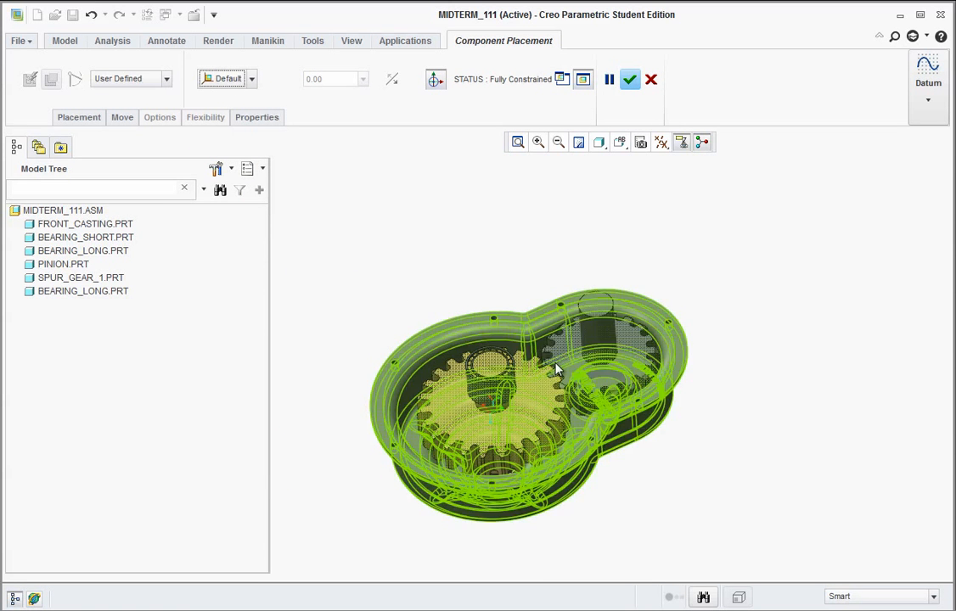
{"action": "scroll", "coordinate": [487, 318], "scroll_direction": "up", "scroll_amount": 3}
{"action": "left_click", "coordinate": [629, 80]}
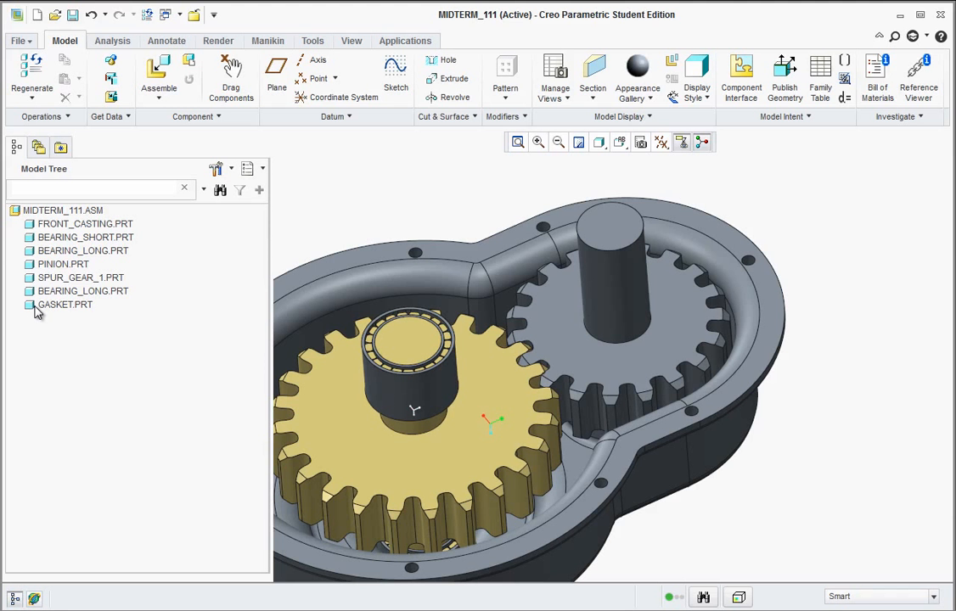
Step: Activate the gasket part and start a sketch on the front casting's flange face
{"action": "right_click", "coordinate": [35, 309]}
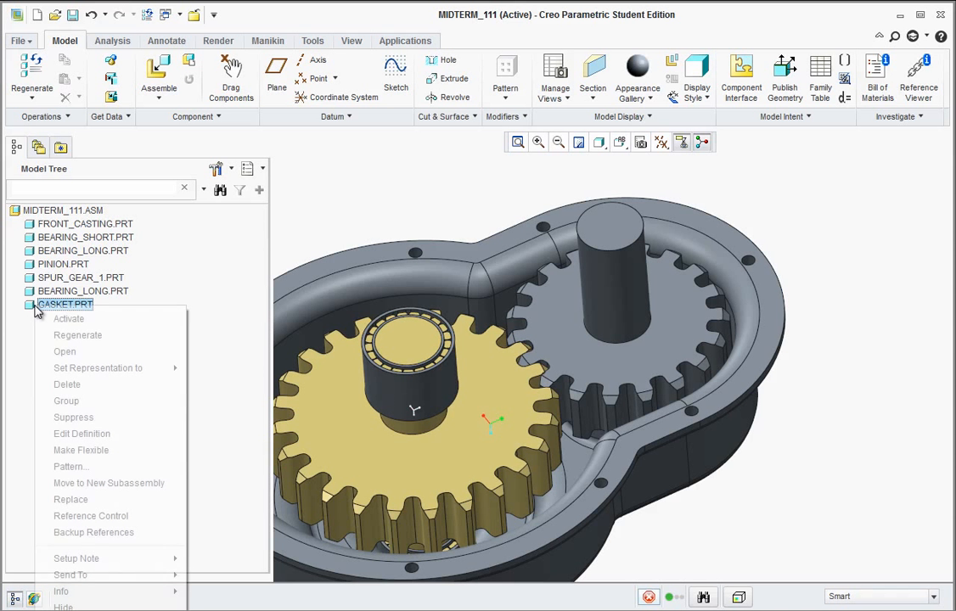
{"action": "left_click", "coordinate": [69, 321]}
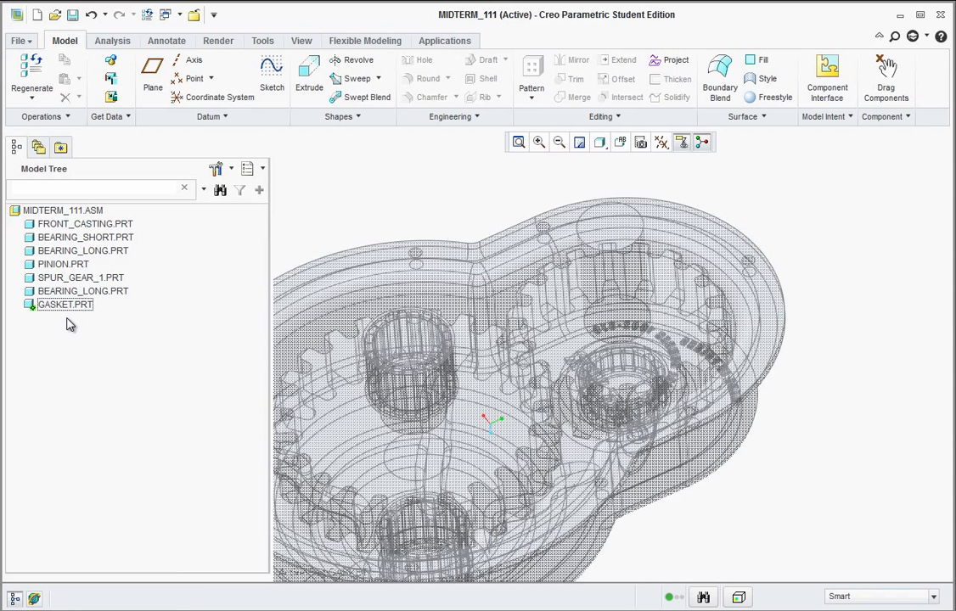
{"action": "left_click", "coordinate": [270, 72]}
{"action": "left_click", "coordinate": [450, 257]}
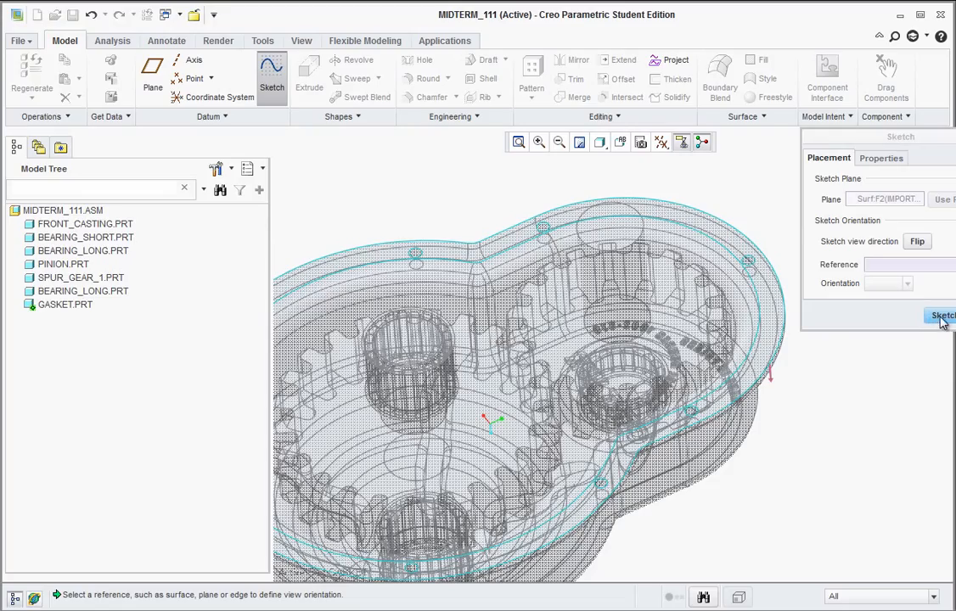
{"action": "left_click", "coordinate": [942, 316]}
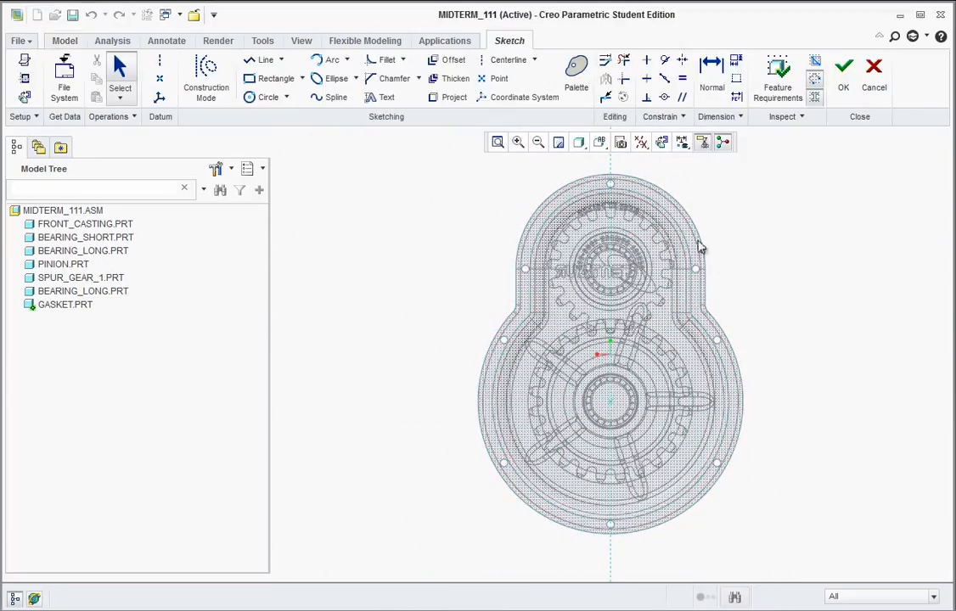
Step: Project the flange's outer edge chain into the gasket sketch and convert it to a closed loop
{"action": "left_click", "coordinate": [442, 100]}
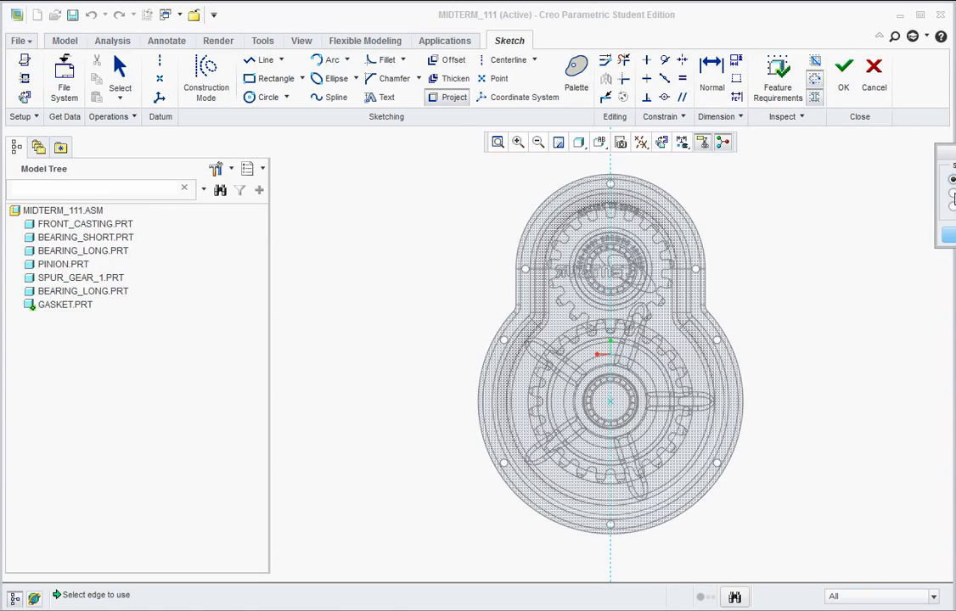
{"action": "left_click", "coordinate": [952, 193]}
{"action": "scroll", "coordinate": [704, 285], "scroll_direction": "up", "scroll_amount": 5}
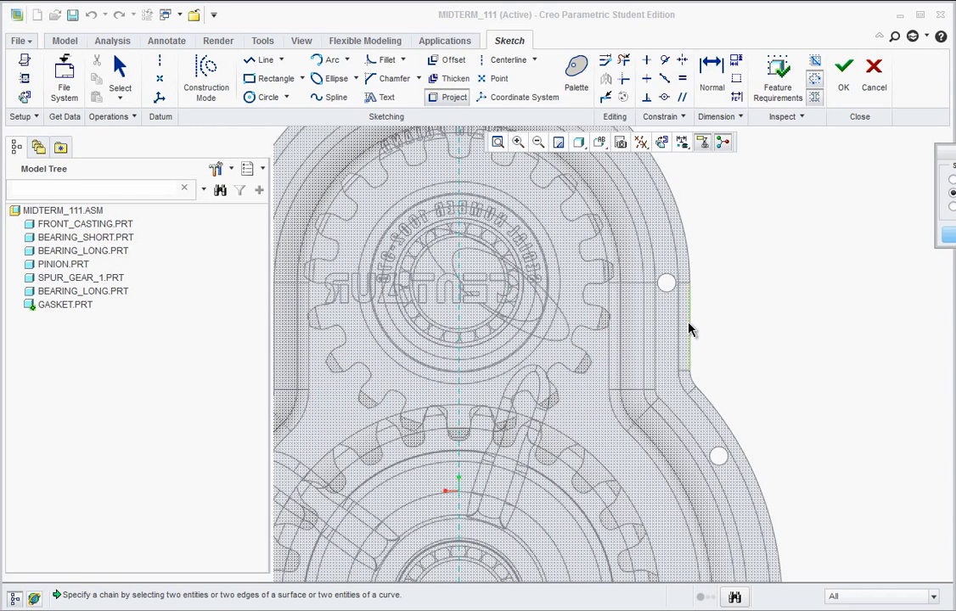
{"action": "left_click", "coordinate": [689, 327]}
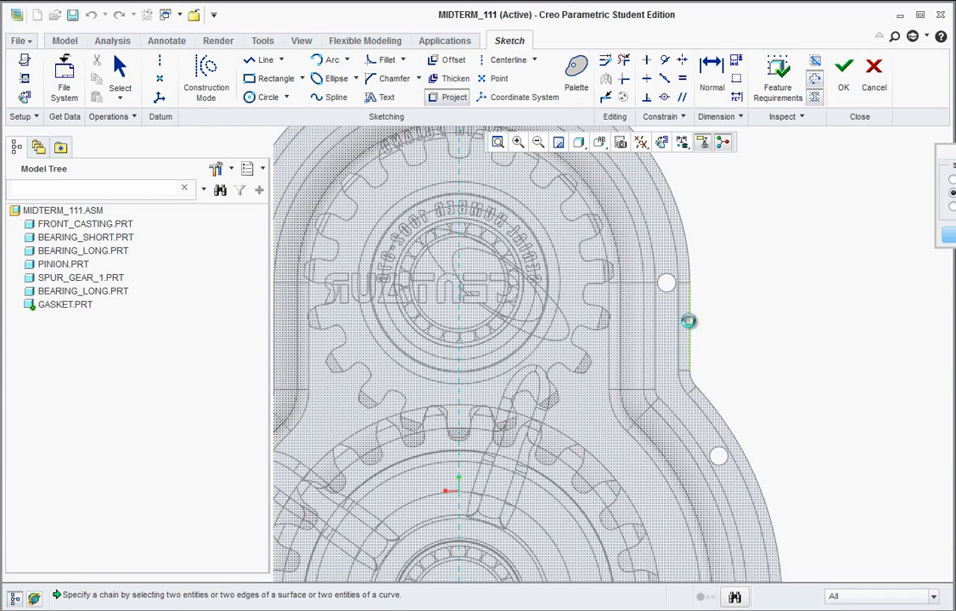
{"action": "left_click", "coordinate": [689, 266]}
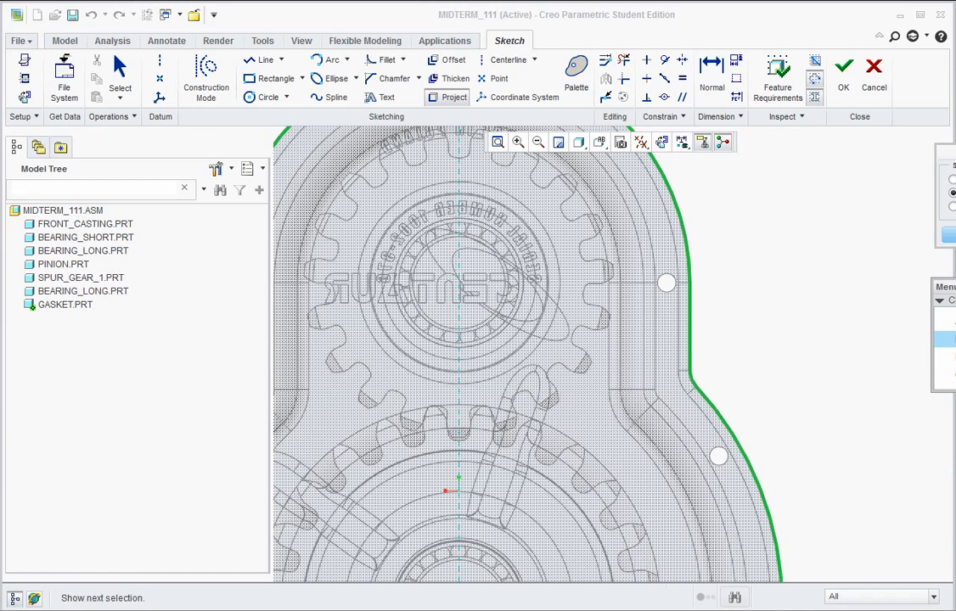
{"action": "scroll", "coordinate": [825, 348], "scroll_direction": "up", "scroll_amount": 3}
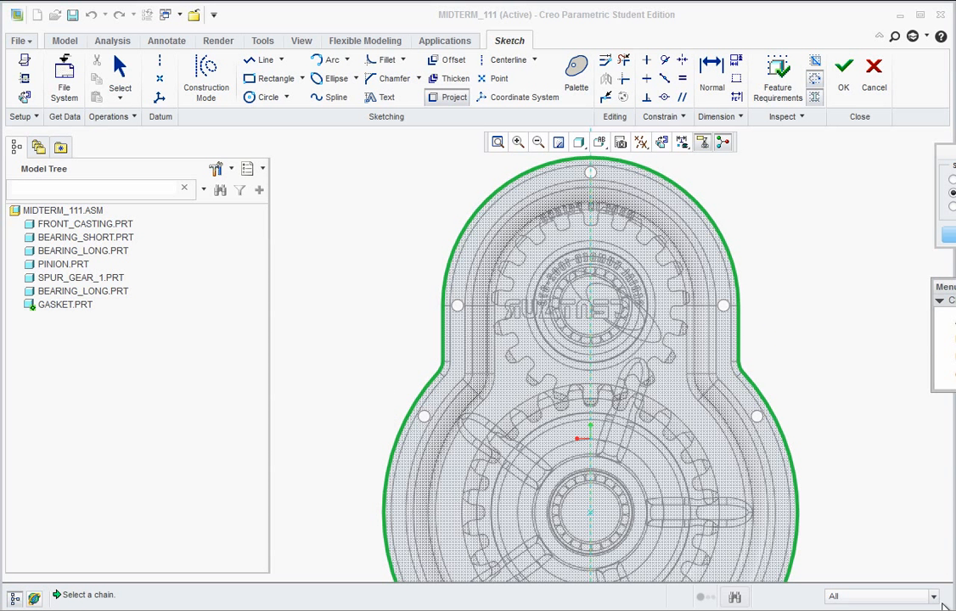
{"action": "left_click", "coordinate": [946, 321]}
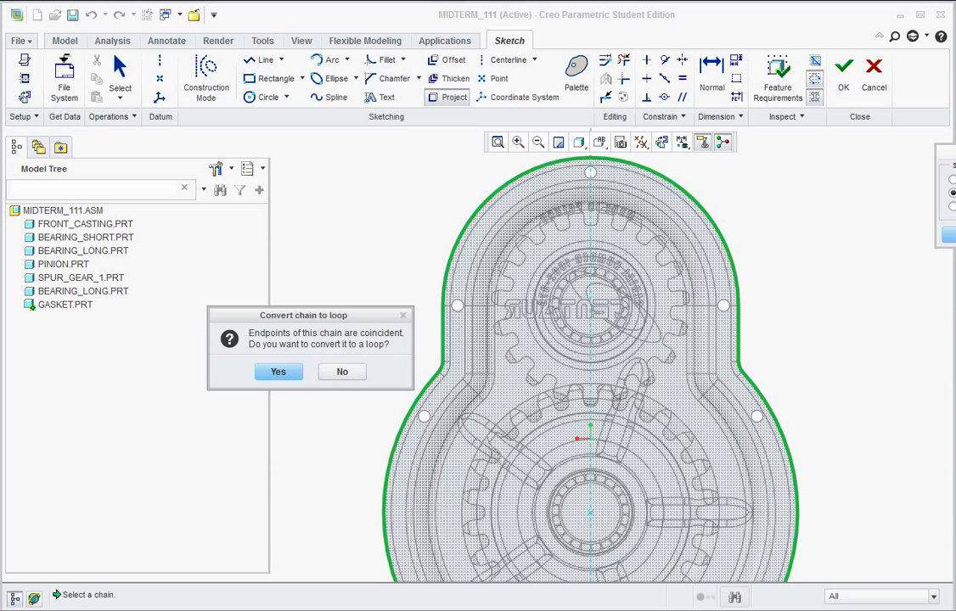
{"action": "left_click", "coordinate": [280, 372]}
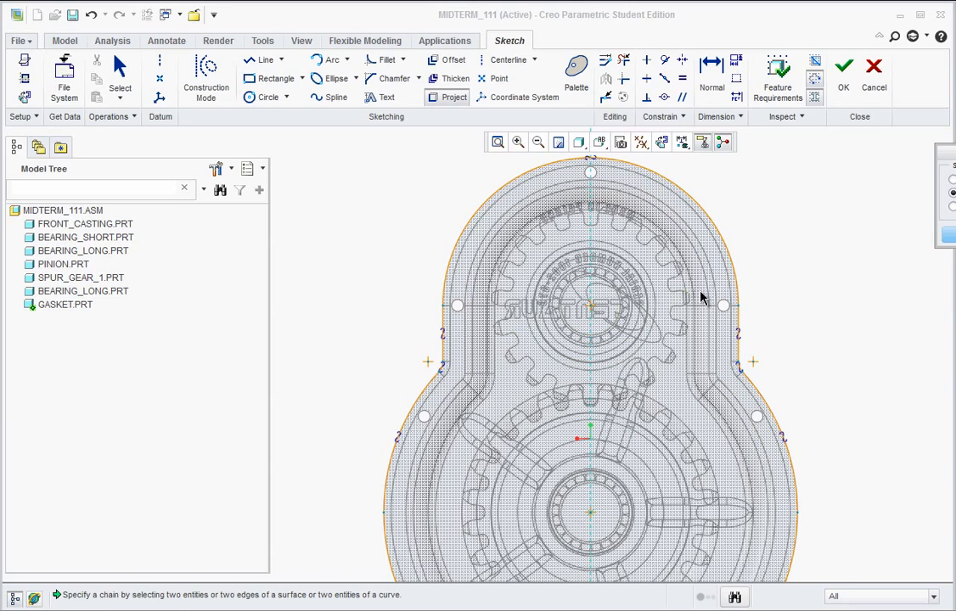
Step: Project the flange's inner edge chain into the sketch as a closed loop and finish projecting edges
{"action": "scroll", "coordinate": [717, 345], "scroll_direction": "up", "scroll_amount": 2}
{"action": "scroll", "coordinate": [718, 346], "scroll_direction": "up", "scroll_amount": 1}
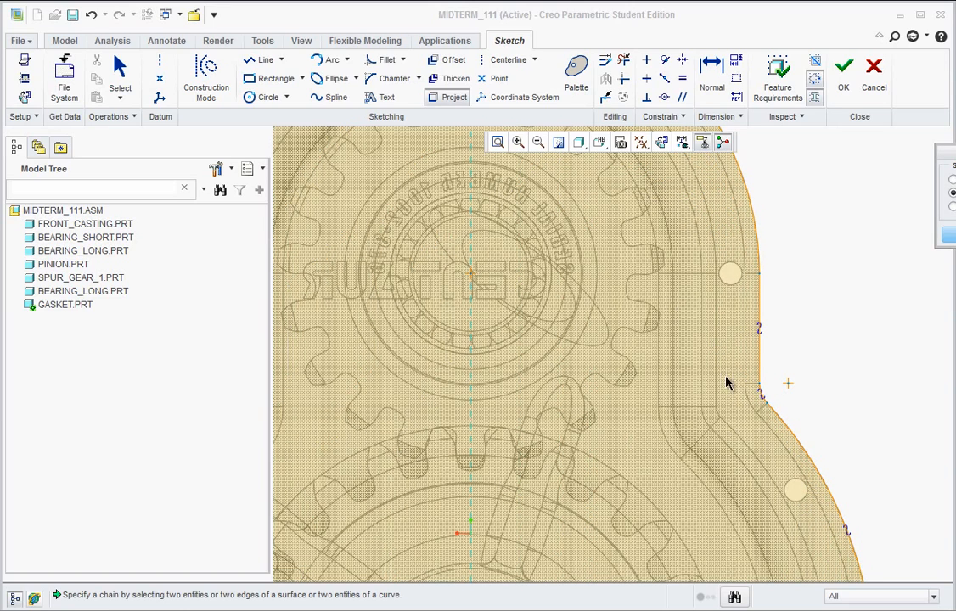
{"action": "left_click", "coordinate": [717, 325]}
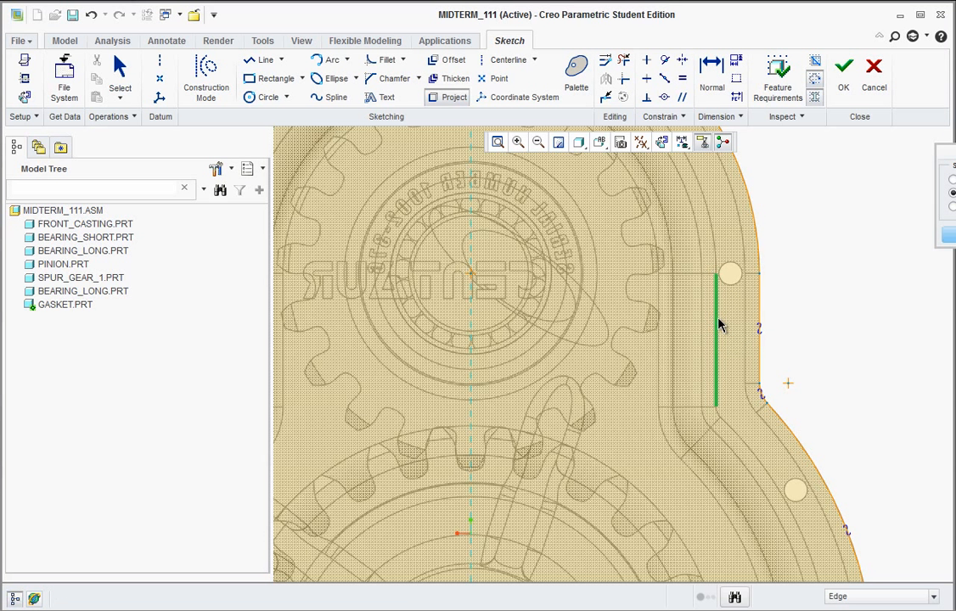
{"action": "left_click", "coordinate": [715, 256], "text": "ctrl"}
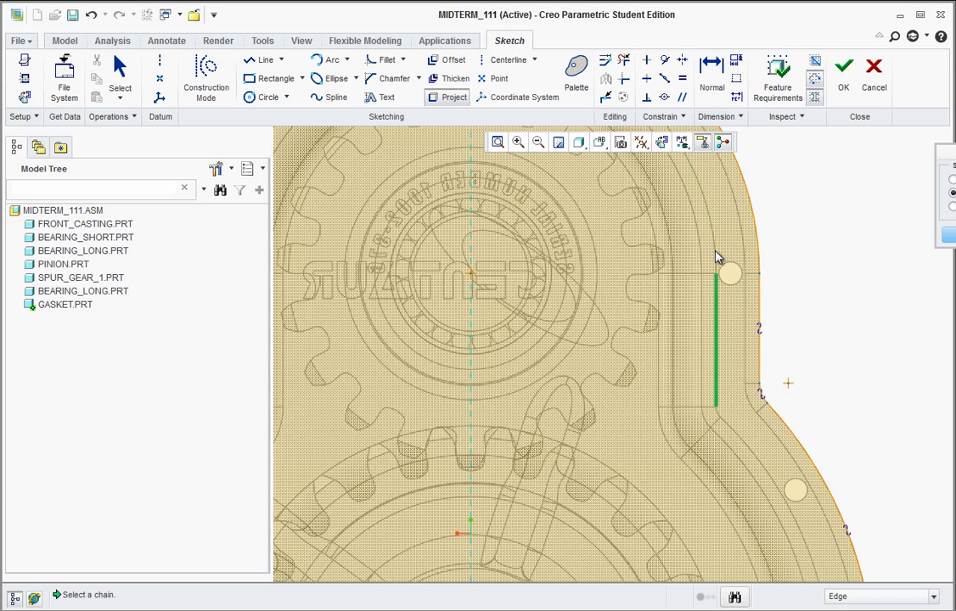
{"action": "scroll", "coordinate": [752, 367], "scroll_direction": "up", "scroll_amount": 3}
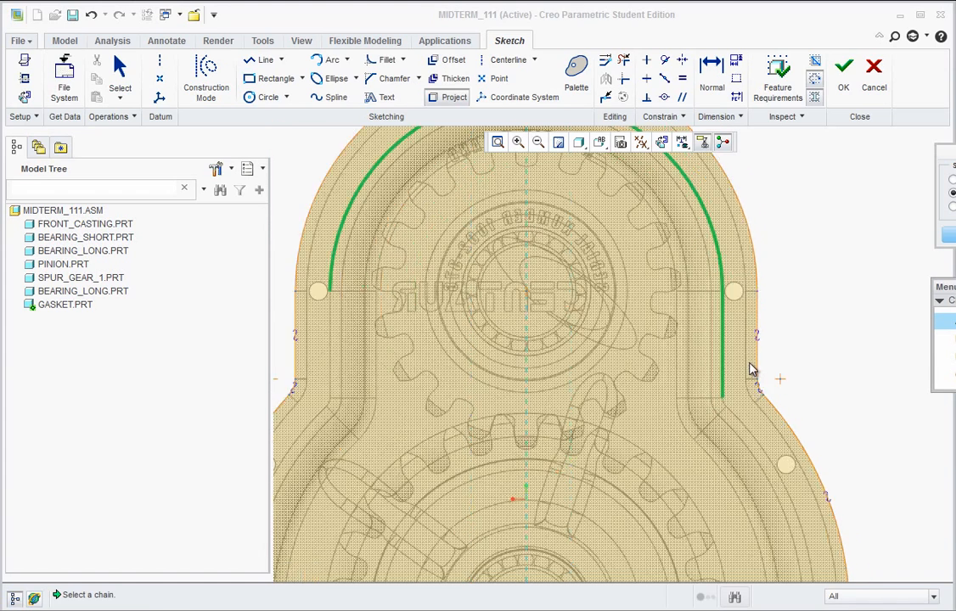
{"action": "left_click", "coordinate": [946, 320]}
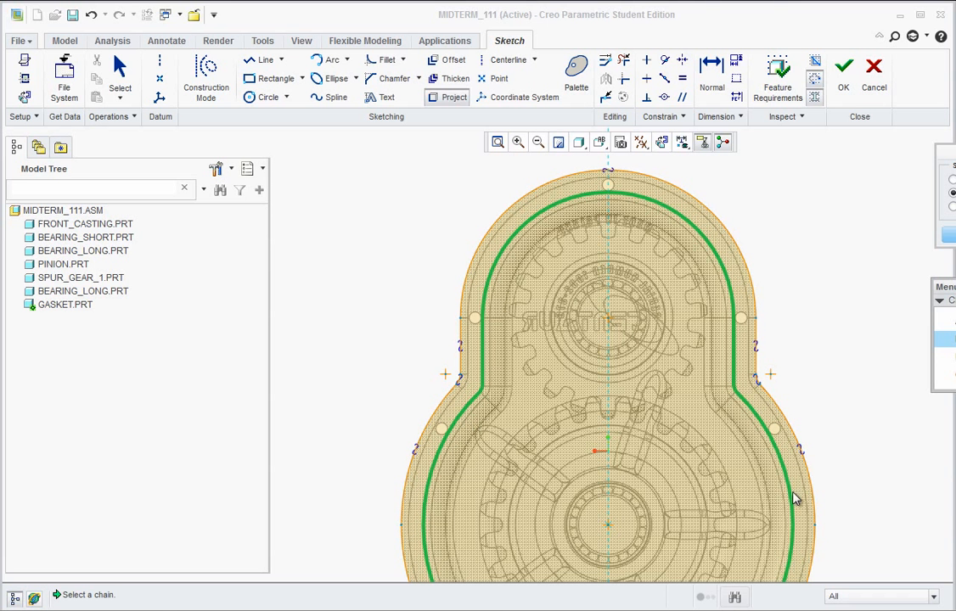
{"action": "left_click", "coordinate": [947, 340]}
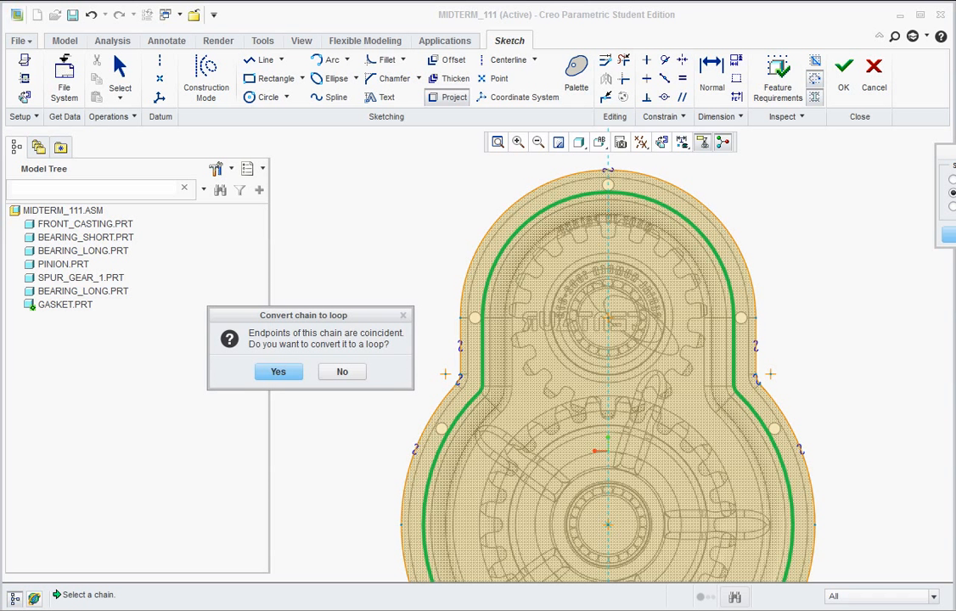
{"action": "left_click", "coordinate": [285, 378]}
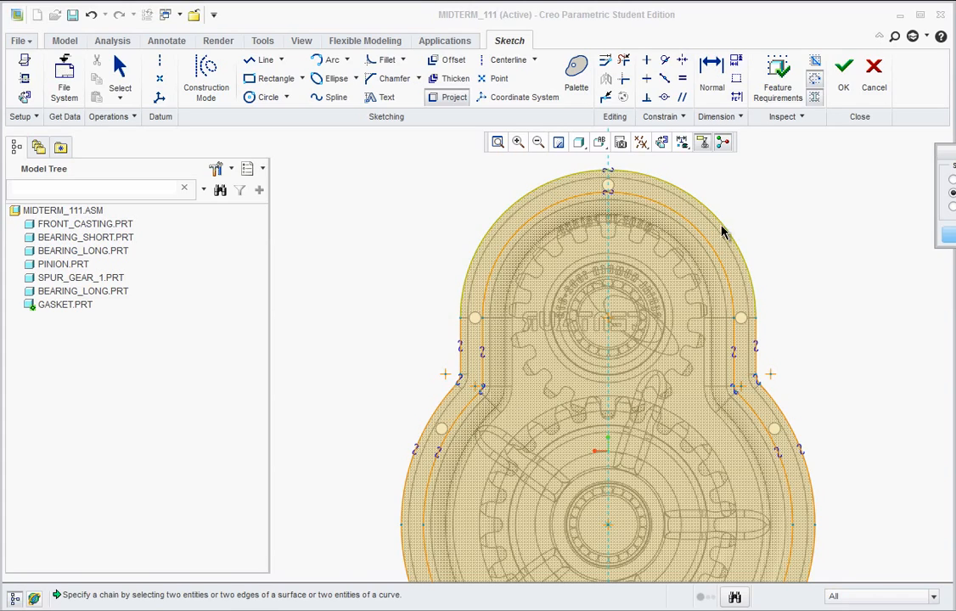
{"action": "scroll", "coordinate": [741, 322], "scroll_direction": "down", "scroll_amount": 5}
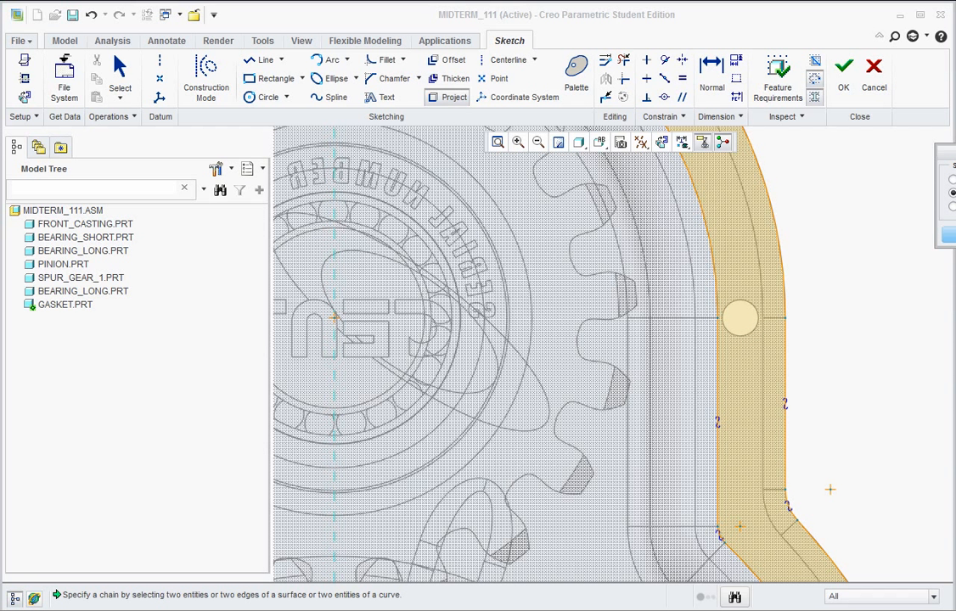
{"action": "left_click_drag", "start_coordinate": [952, 155], "coordinate": [917, 161]}
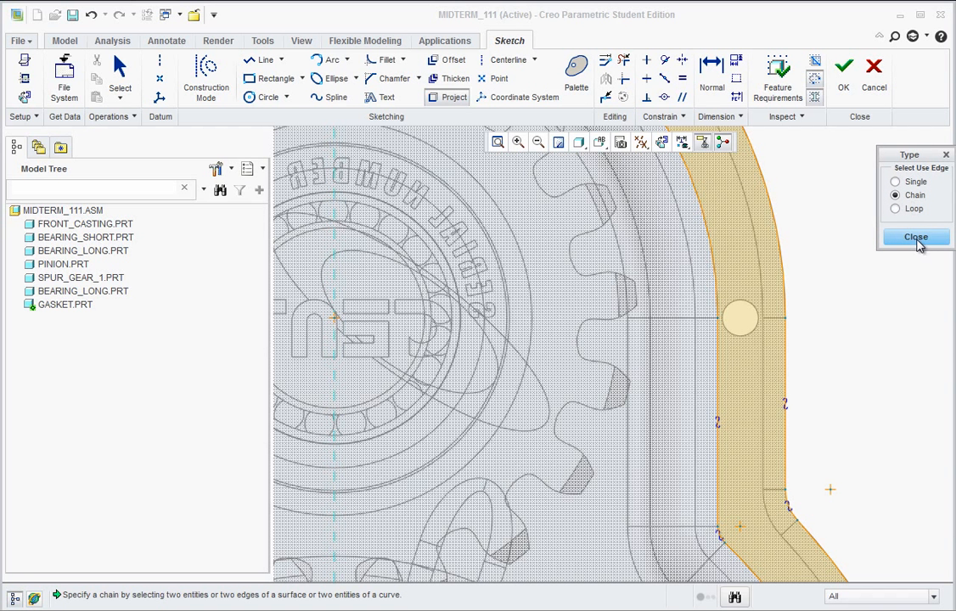
{"action": "left_click", "coordinate": [916, 238]}
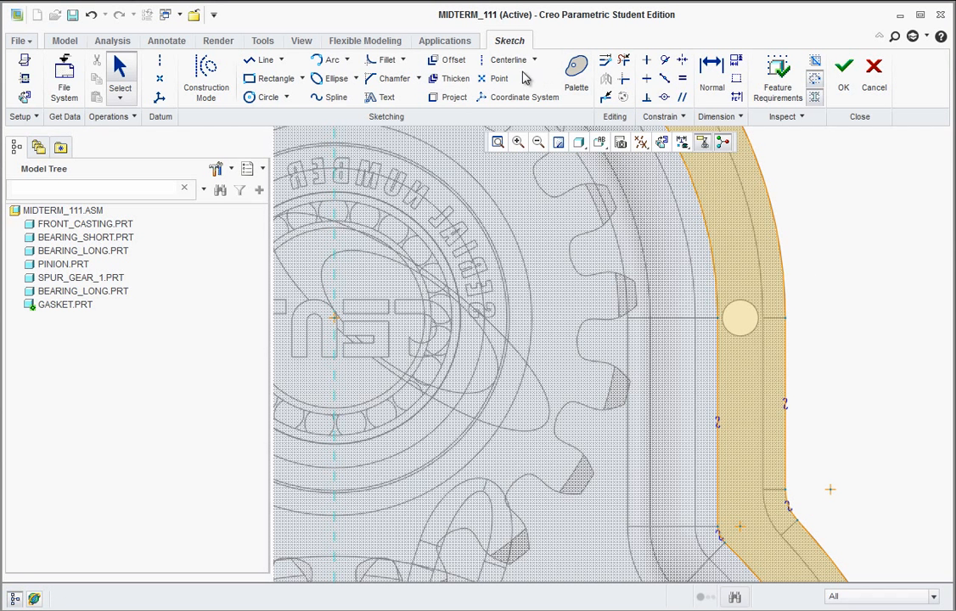
Step: Sketch concentric circles matching the bolt holes at the right side and top of the flange's smaller lobe
{"action": "left_click", "coordinate": [286, 96]}
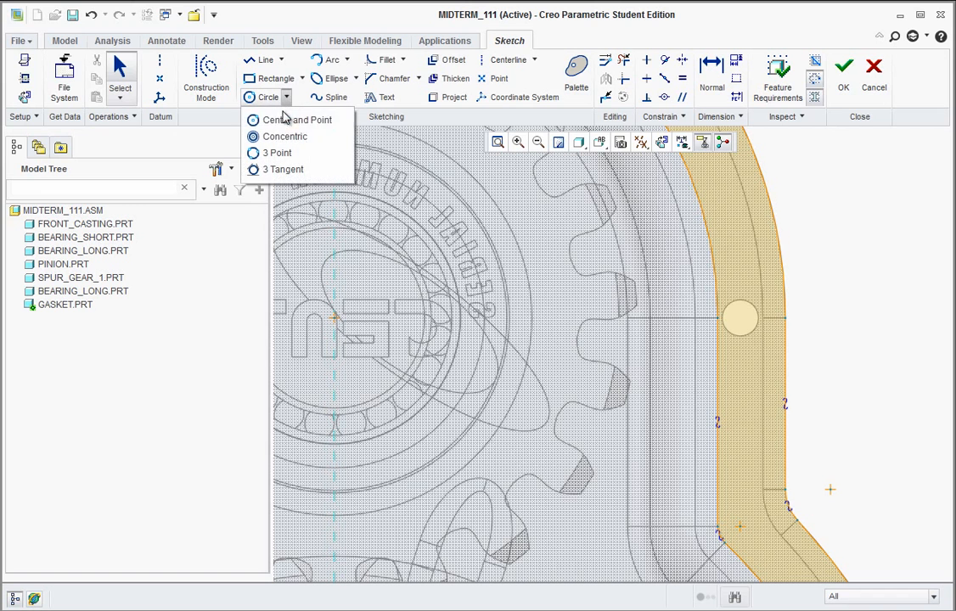
{"action": "left_click", "coordinate": [263, 138]}
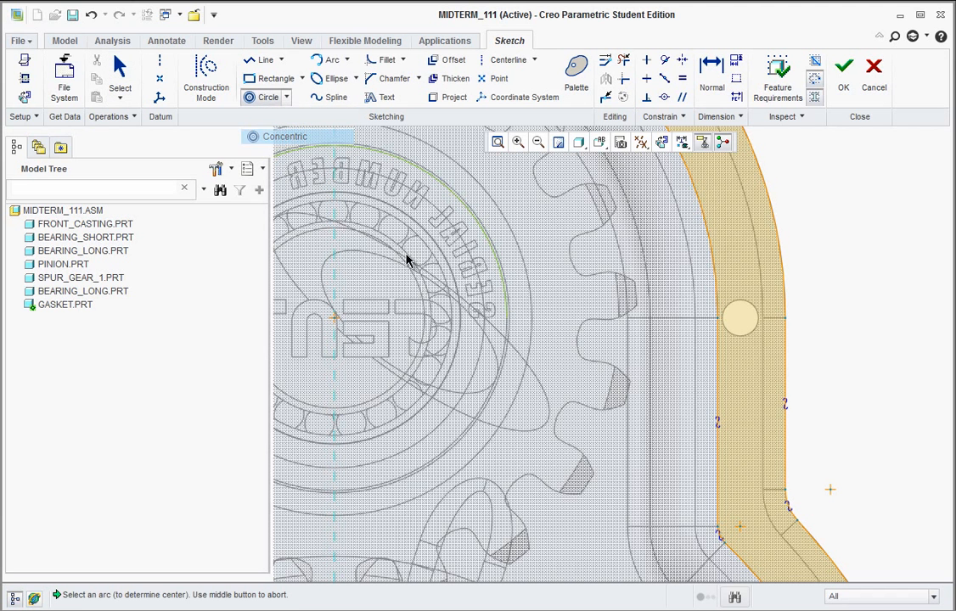
{"action": "left_click", "coordinate": [740, 339]}
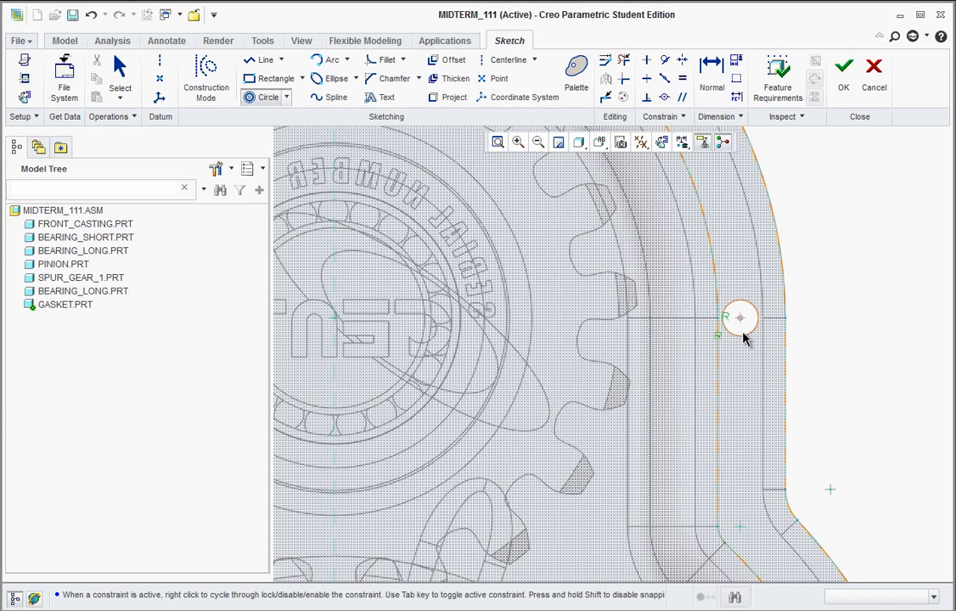
{"action": "middle_click", "coordinate": [810, 377]}
{"action": "scroll", "coordinate": [838, 405], "scroll_direction": "up", "scroll_amount": 3}
{"action": "scroll", "coordinate": [683, 242], "scroll_direction": "down", "scroll_amount": 5}
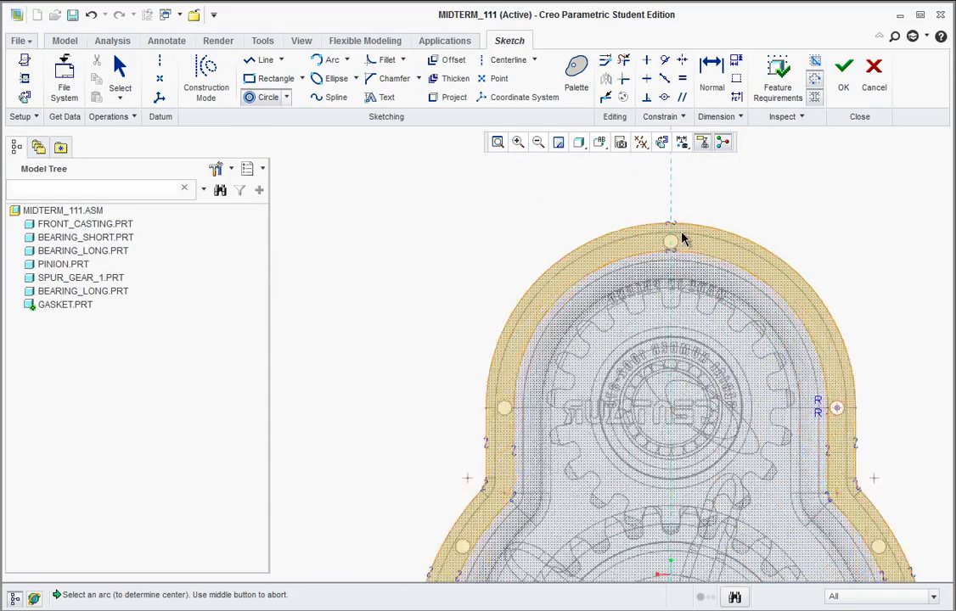
{"action": "left_click", "coordinate": [679, 261]}
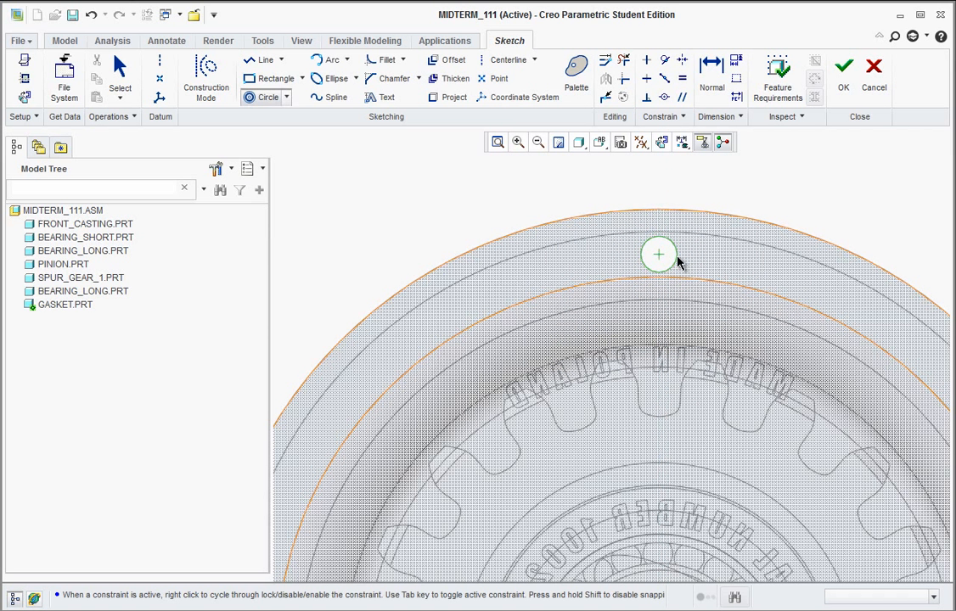
{"action": "middle_click", "coordinate": [735, 255]}
Step: Add matching concentric circles on the smaller lobe's left bolt hole and the left hole just below the flange's neck
{"action": "scroll", "coordinate": [718, 302], "scroll_direction": "up", "scroll_amount": 2}
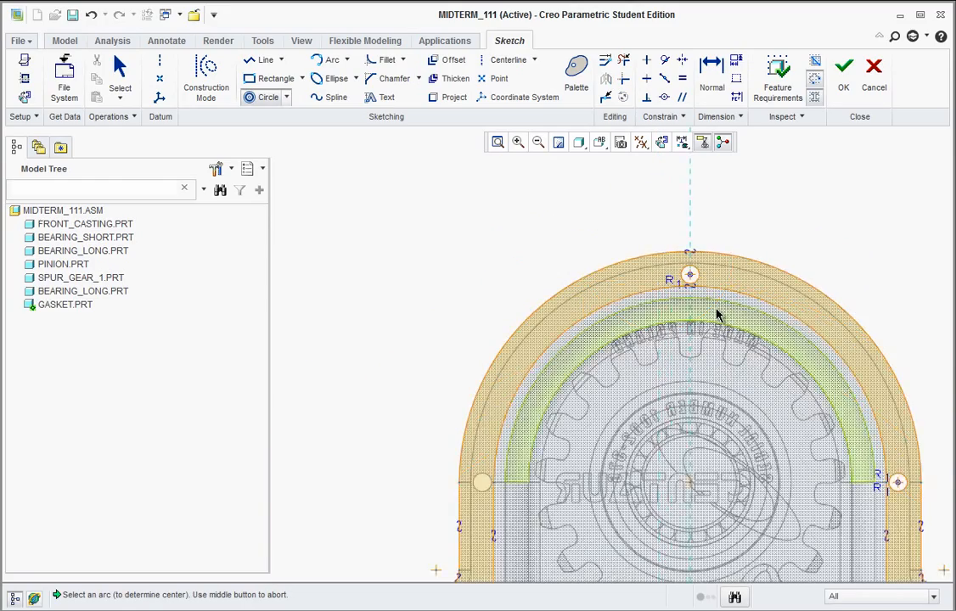
{"action": "scroll", "coordinate": [606, 420], "scroll_direction": "down", "scroll_amount": 1}
{"action": "scroll", "coordinate": [606, 440], "scroll_direction": "down", "scroll_amount": 3}
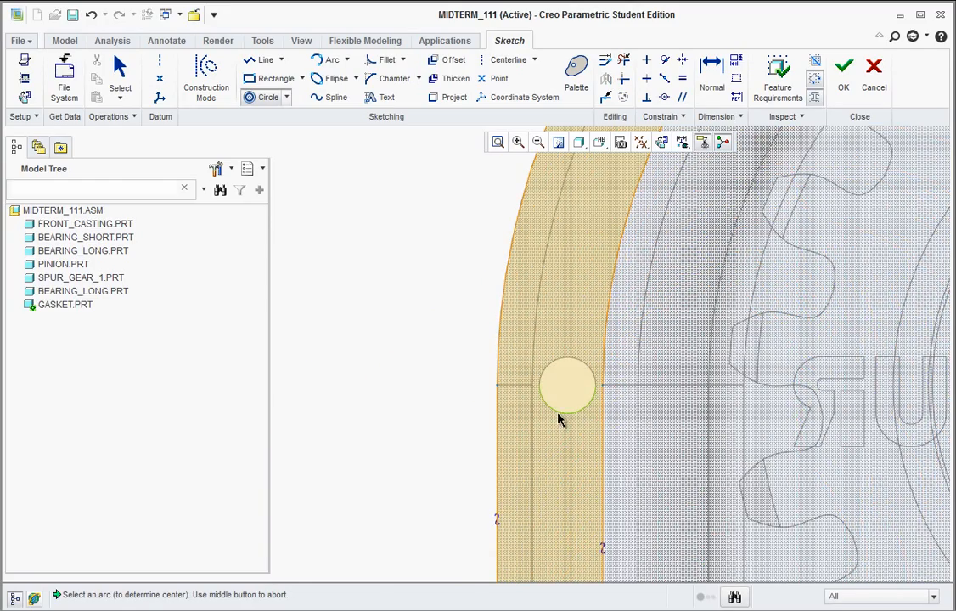
{"action": "left_click", "coordinate": [560, 415]}
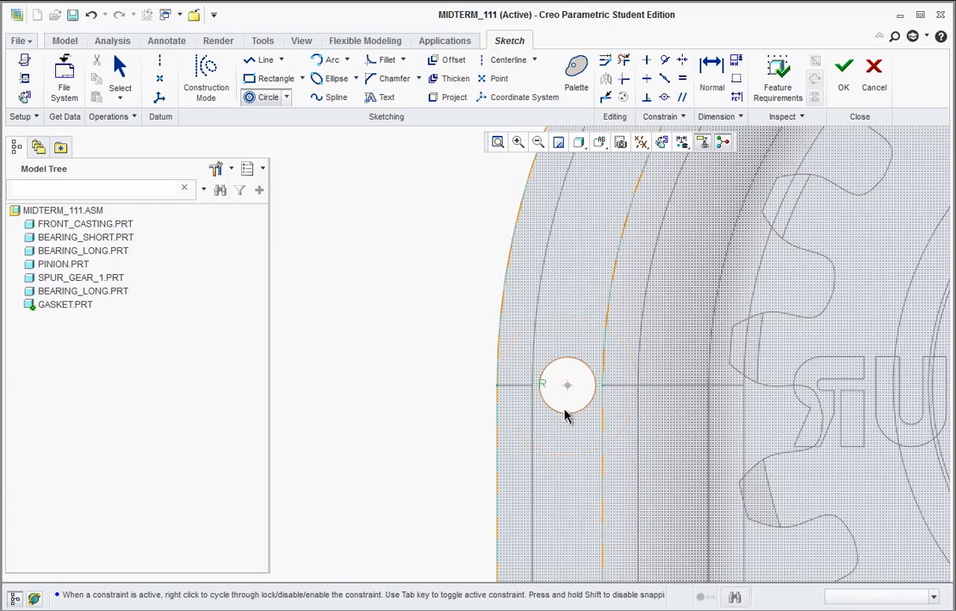
{"action": "left_click", "coordinate": [572, 458]}
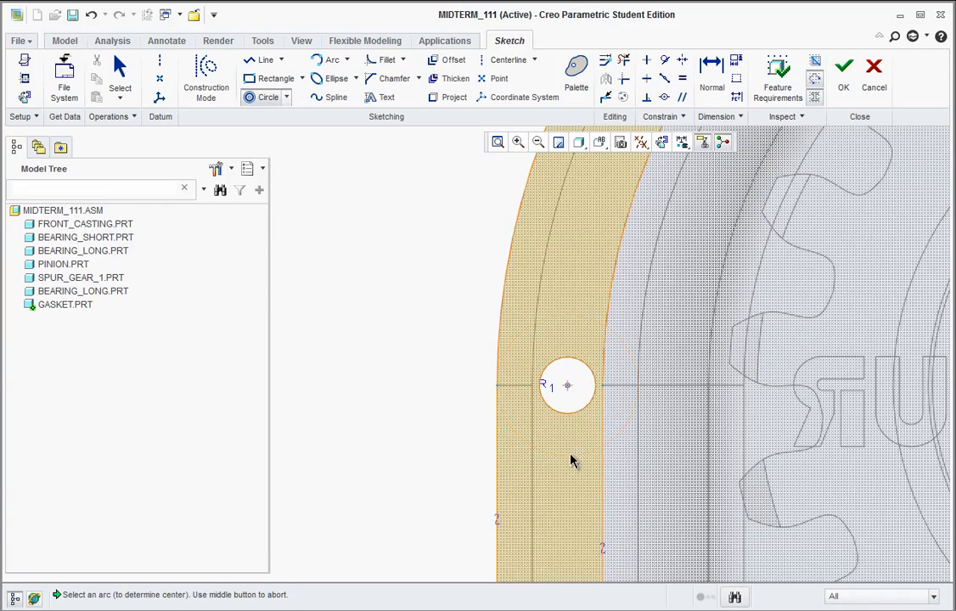
{"action": "scroll", "coordinate": [572, 458], "scroll_direction": "up", "scroll_amount": 2}
{"action": "scroll", "coordinate": [548, 424], "scroll_direction": "up", "scroll_amount": 4}
{"action": "scroll", "coordinate": [550, 495], "scroll_direction": "down", "scroll_amount": 8}
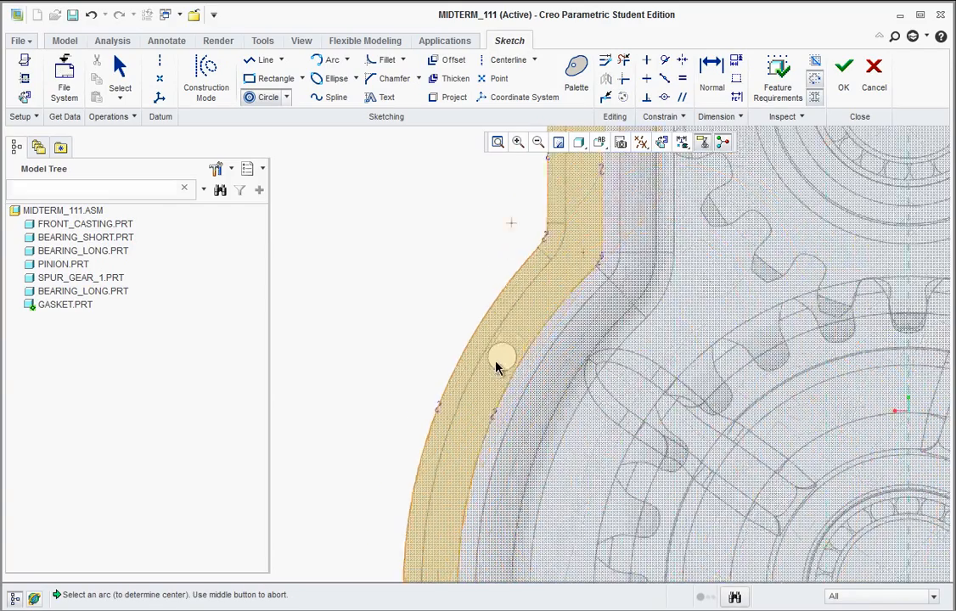
{"action": "left_click", "coordinate": [492, 379]}
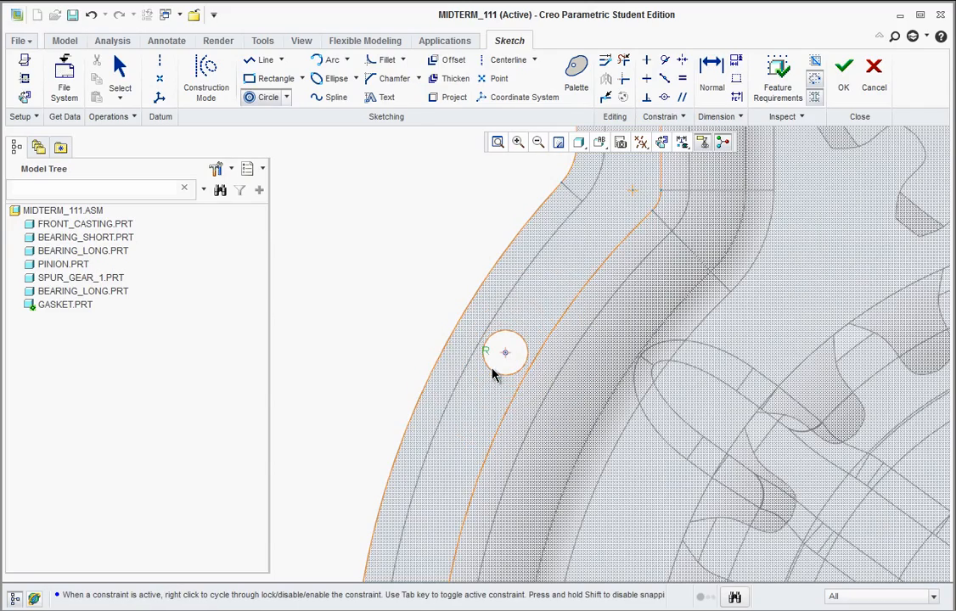
{"action": "left_click", "coordinate": [478, 422]}
Step: Sketch a concentric circle matching the lower-left bolt hole on the flange's larger lobe
{"action": "scroll", "coordinate": [480, 423], "scroll_direction": "up", "scroll_amount": 5}
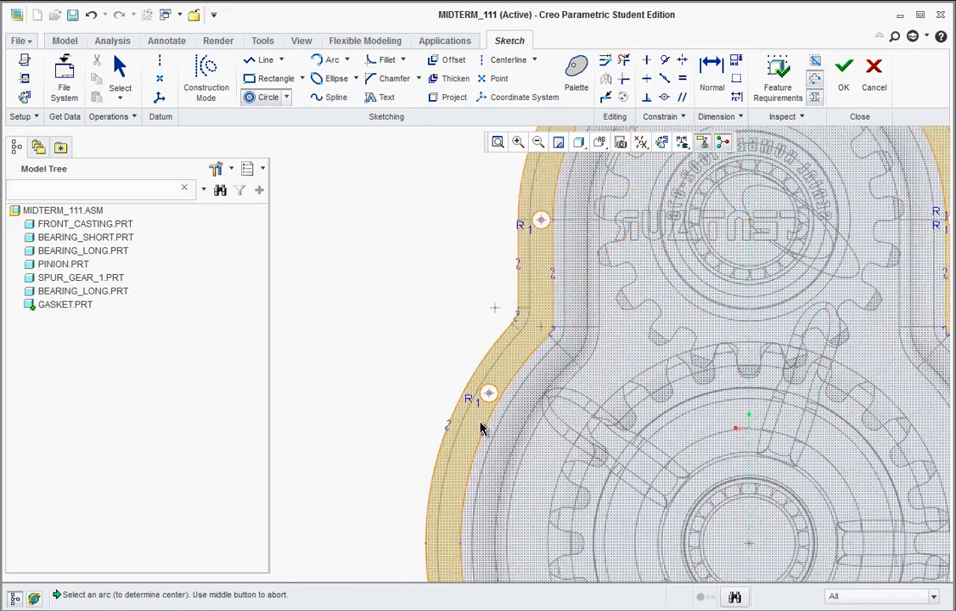
{"action": "scroll", "coordinate": [495, 568], "scroll_direction": "down", "scroll_amount": 2}
{"action": "scroll", "coordinate": [463, 397], "scroll_direction": "up", "scroll_amount": 2}
{"action": "scroll", "coordinate": [463, 476], "scroll_direction": "down", "scroll_amount": 7}
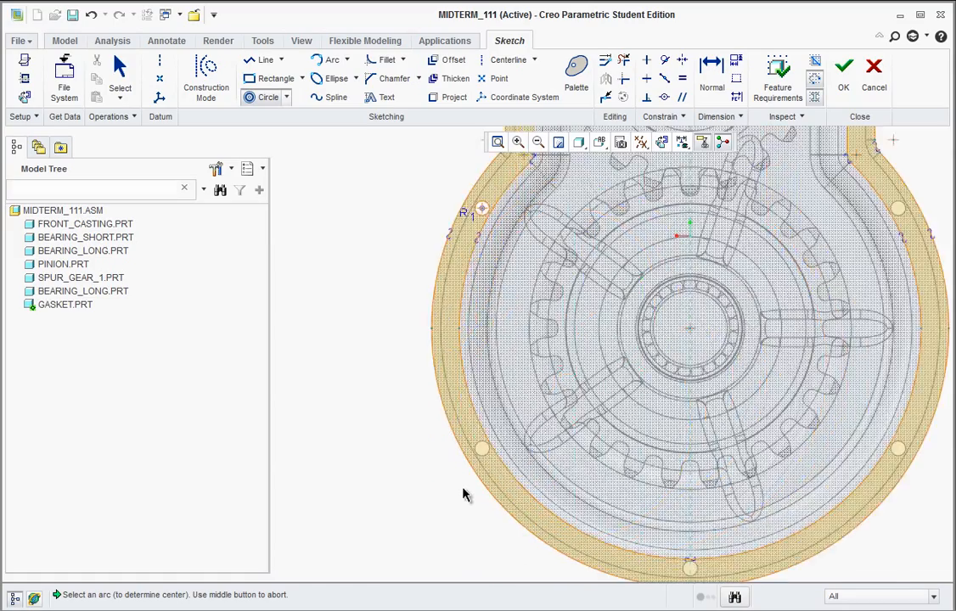
{"action": "left_click", "coordinate": [481, 434]}
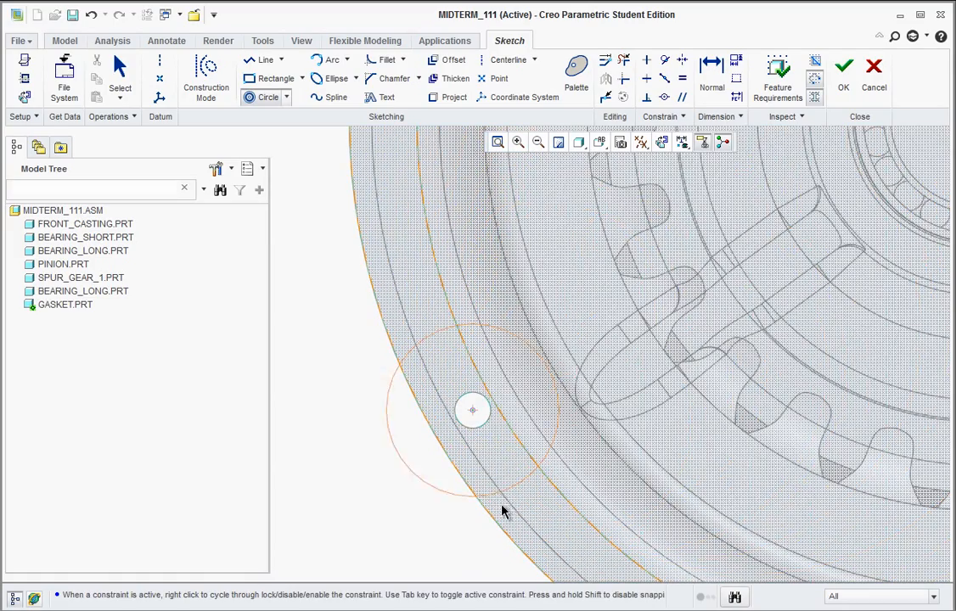
{"action": "left_click", "coordinate": [480, 458]}
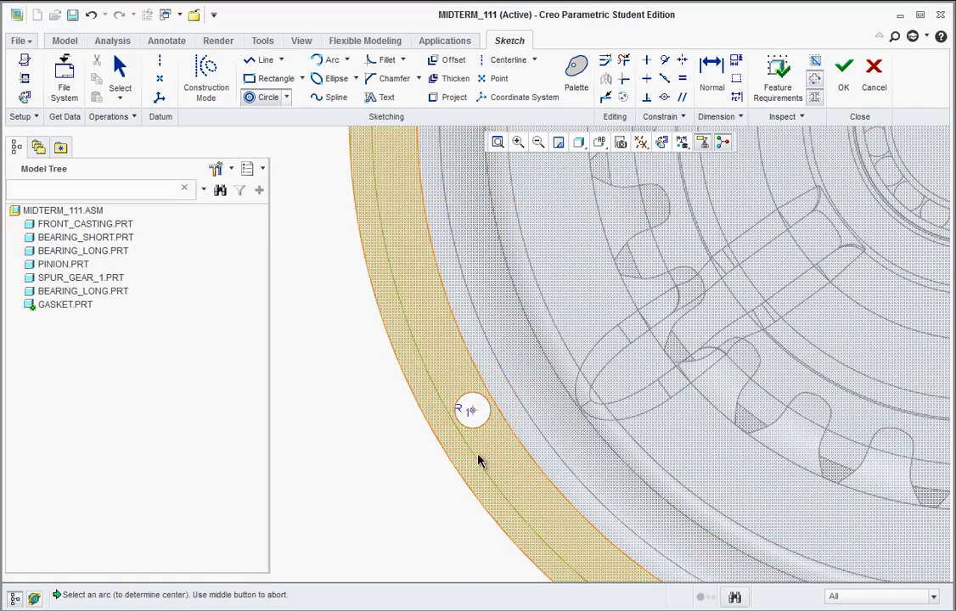
Step: Add a concentric circle matching the bolt hole at the very bottom of the larger lobe
{"action": "scroll", "coordinate": [590, 506], "scroll_direction": "up", "scroll_amount": 6}
{"action": "scroll", "coordinate": [642, 530], "scroll_direction": "down", "scroll_amount": 3}
{"action": "scroll", "coordinate": [642, 531], "scroll_direction": "down", "scroll_amount": 4}
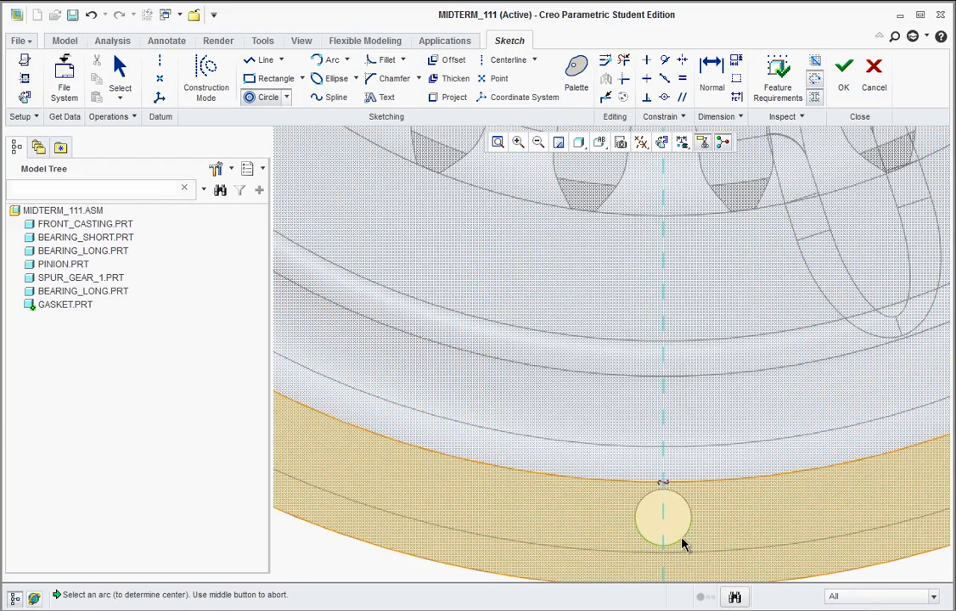
{"action": "left_click", "coordinate": [685, 545]}
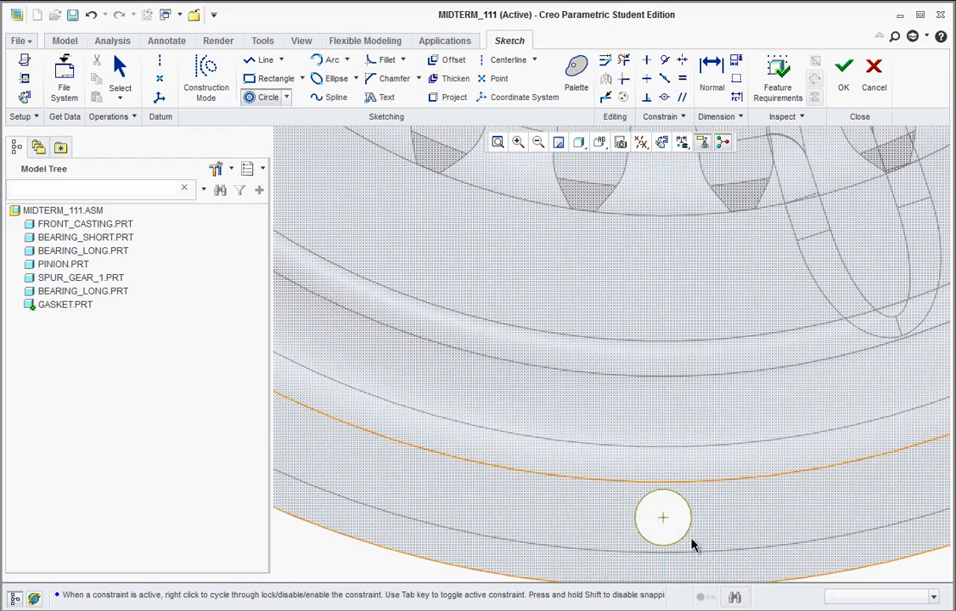
{"action": "middle_click", "coordinate": [748, 536]}
Step: Add concentric circles on the larger lobe's lower-right and upper-right bolt holes and finish the gasket sketch
{"action": "scroll", "coordinate": [769, 535], "scroll_direction": "up", "scroll_amount": 5}
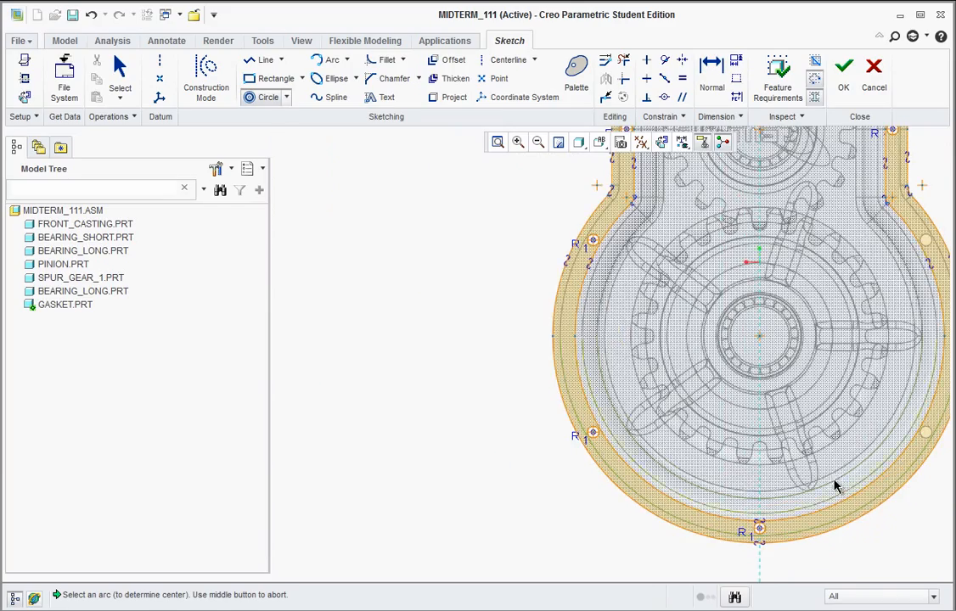
{"action": "scroll", "coordinate": [836, 487], "scroll_direction": "down", "scroll_amount": 4}
{"action": "left_click", "coordinate": [860, 491]}
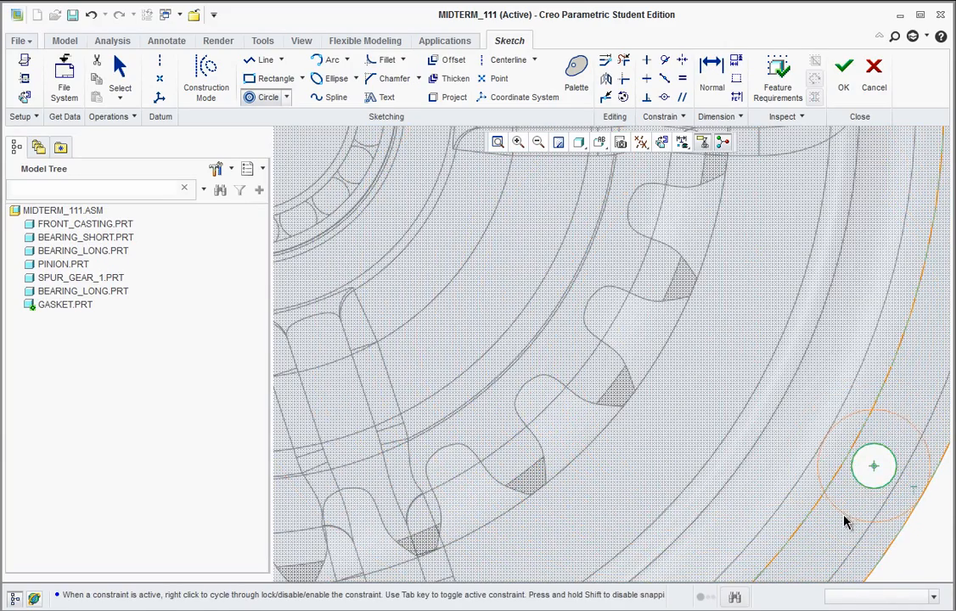
{"action": "middle_click", "coordinate": [795, 518]}
{"action": "scroll", "coordinate": [796, 518], "scroll_direction": "up", "scroll_amount": 5}
{"action": "scroll", "coordinate": [837, 263], "scroll_direction": "down", "scroll_amount": 5}
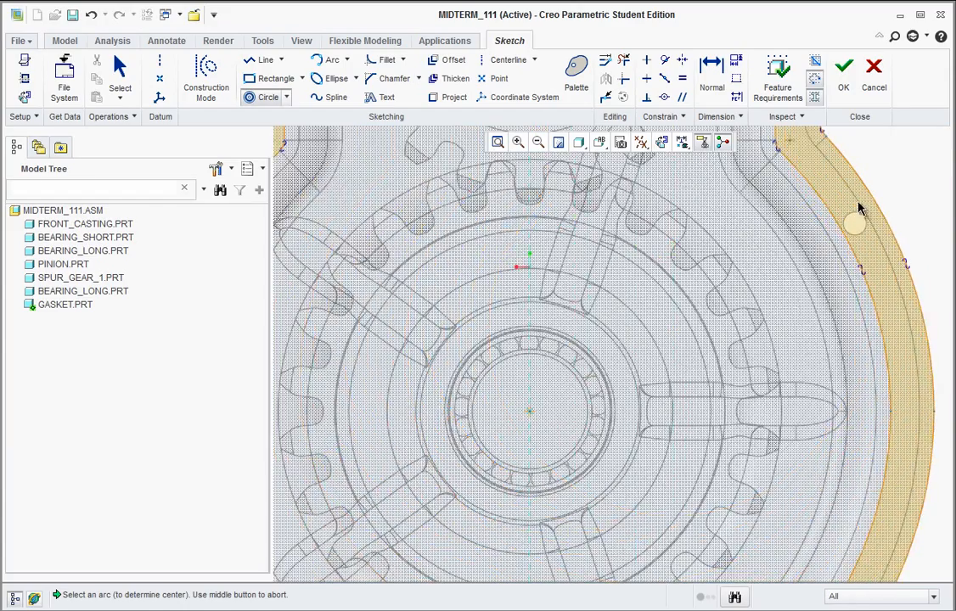
{"action": "left_click", "coordinate": [860, 259]}
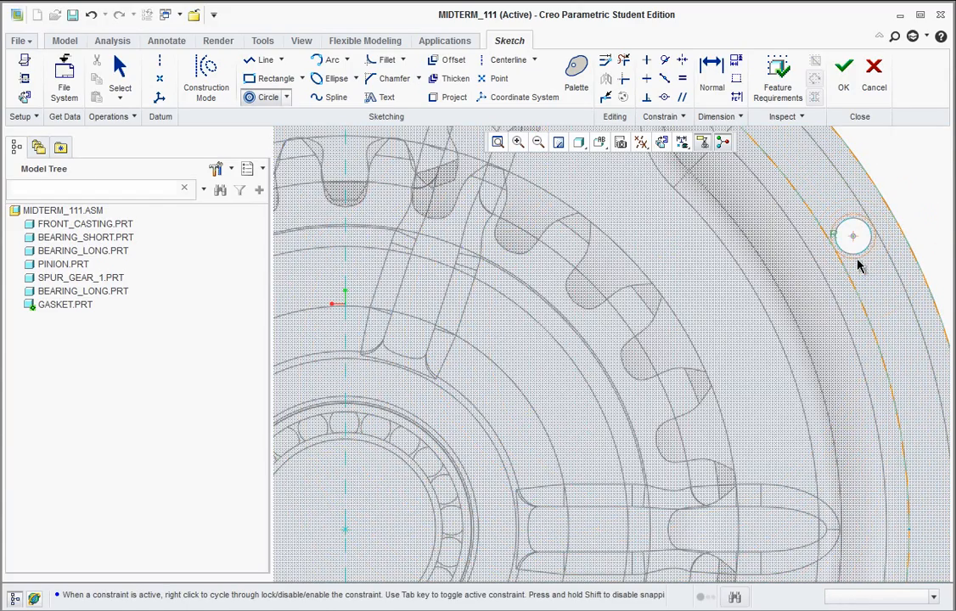
{"action": "middle_click", "coordinate": [823, 342]}
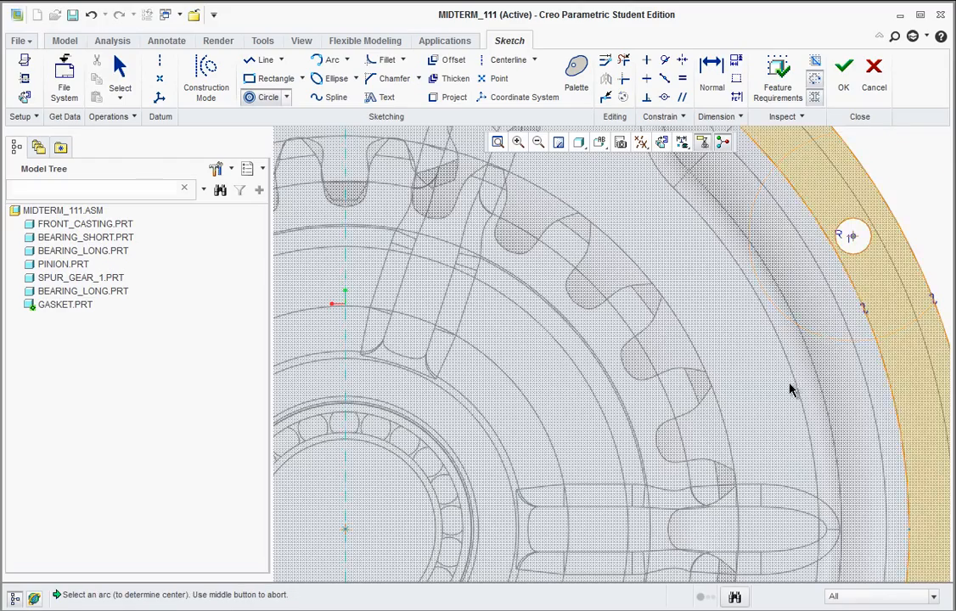
{"action": "scroll", "coordinate": [781, 390], "scroll_direction": "up", "scroll_amount": 5}
{"action": "mouse_move", "coordinate": [740, 416]}
{"action": "middle_mouse_down"}
{"action": "mouse_move", "coordinate": [690, 338]}
{"action": "mouse_move", "coordinate": [425, 540]}
{"action": "mouse_move", "coordinate": [441, 518]}
{"action": "middle_mouse_up"}
{"action": "left_click", "coordinate": [841, 90]}
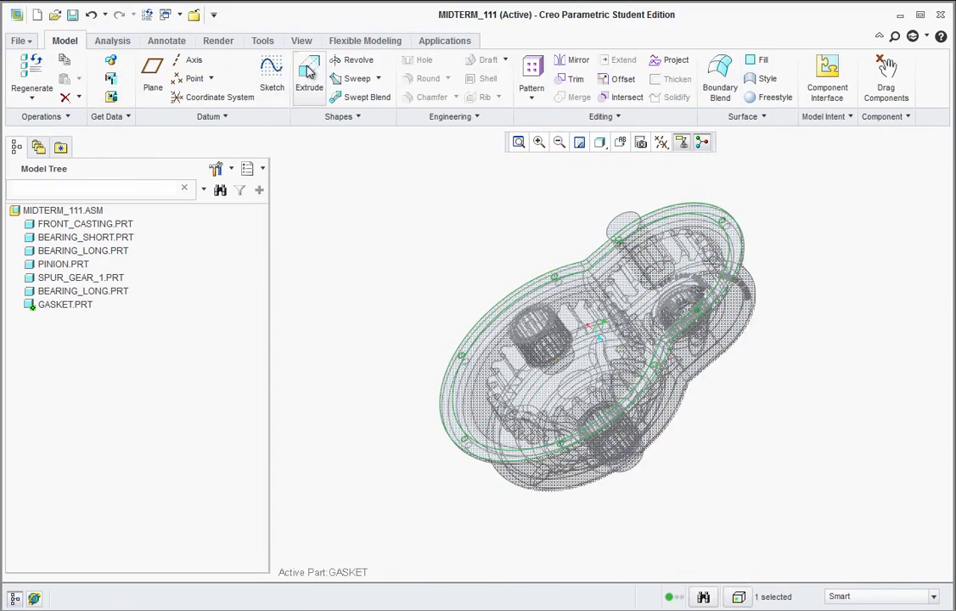
Step: Extrude the gasket sketch as a solid to a depth of 0.03
{"action": "left_click", "coordinate": [309, 74]}
{"action": "left_click", "coordinate": [106, 78]}
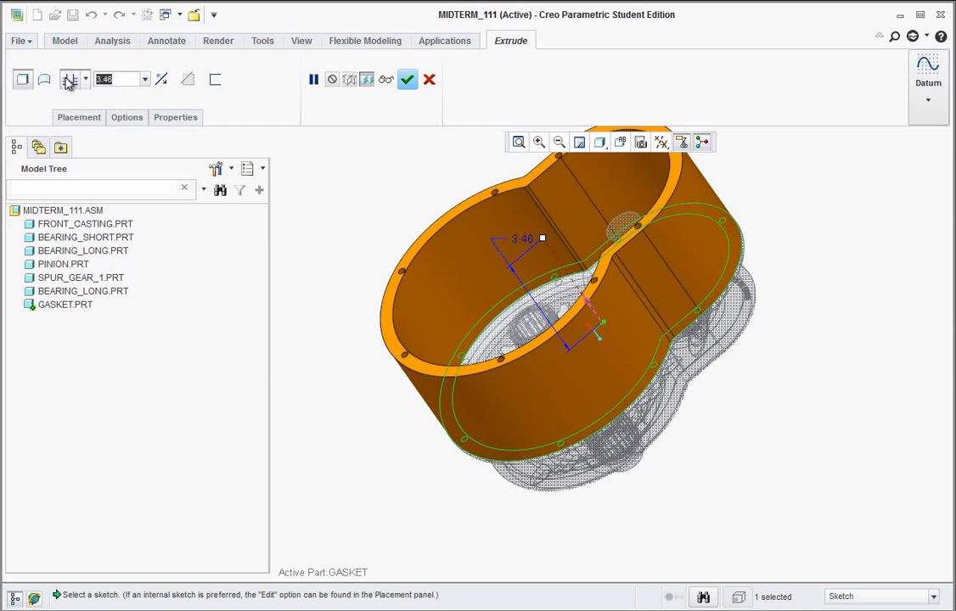
{"action": "type", "text": "0.03"}
{"action": "key", "text": "Return"}
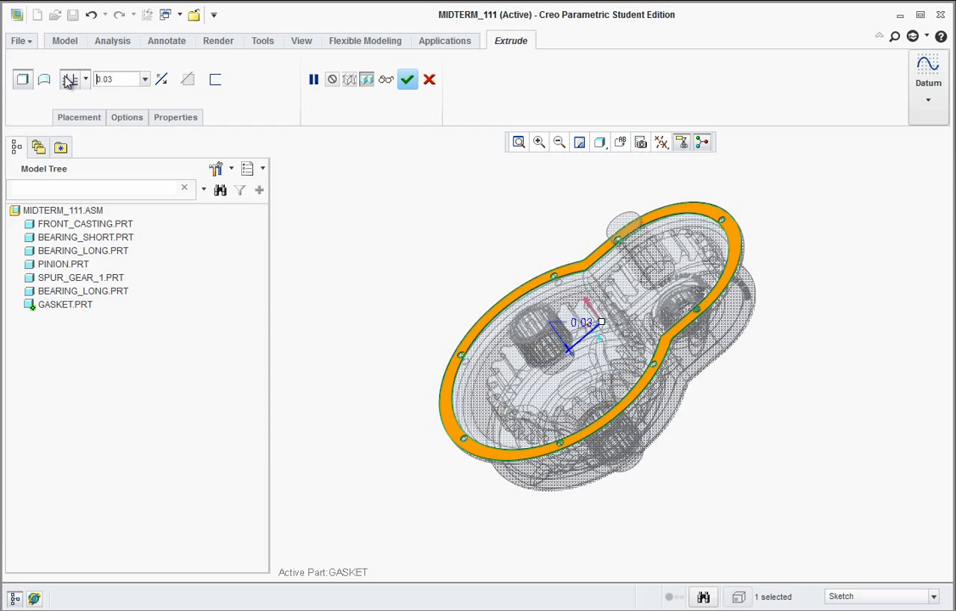
{"action": "left_click", "coordinate": [408, 81]}
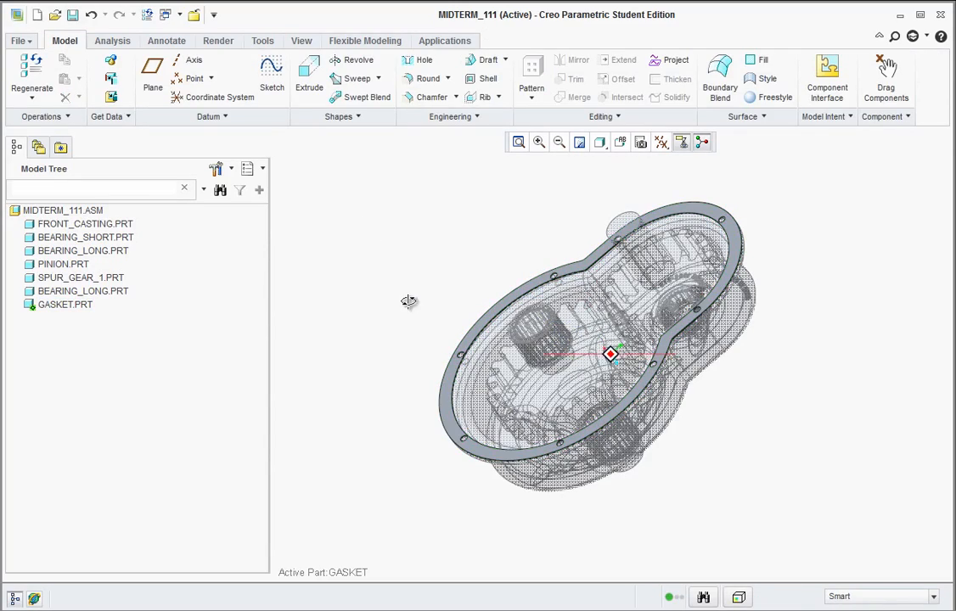
{"action": "middle_click_drag", "start_coordinate": [408, 302], "coordinate": [441, 295]}
{"action": "scroll", "coordinate": [649, 351], "scroll_direction": "down", "scroll_amount": 2}
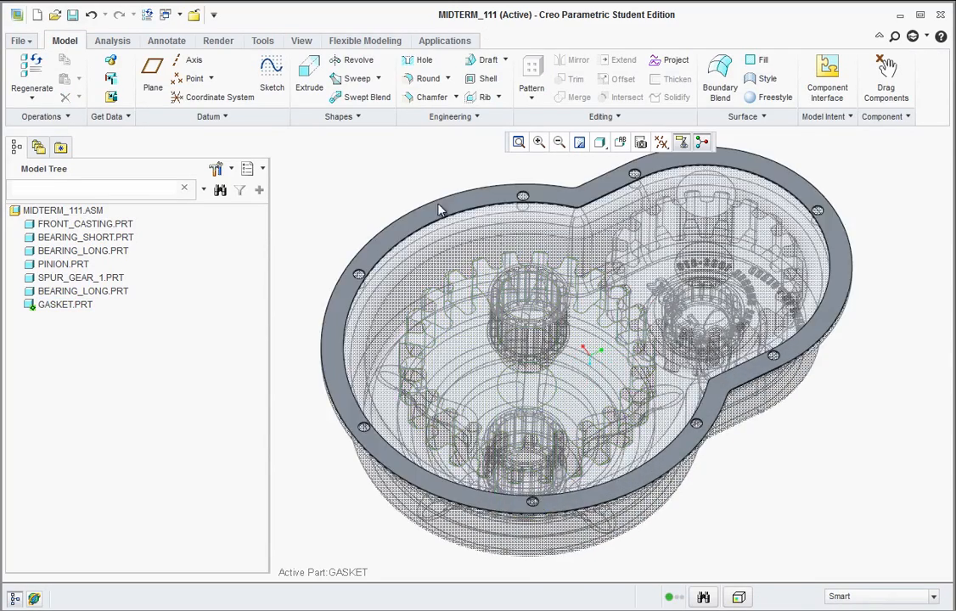
{"action": "scroll", "coordinate": [386, 203], "scroll_direction": "up", "scroll_amount": 1}
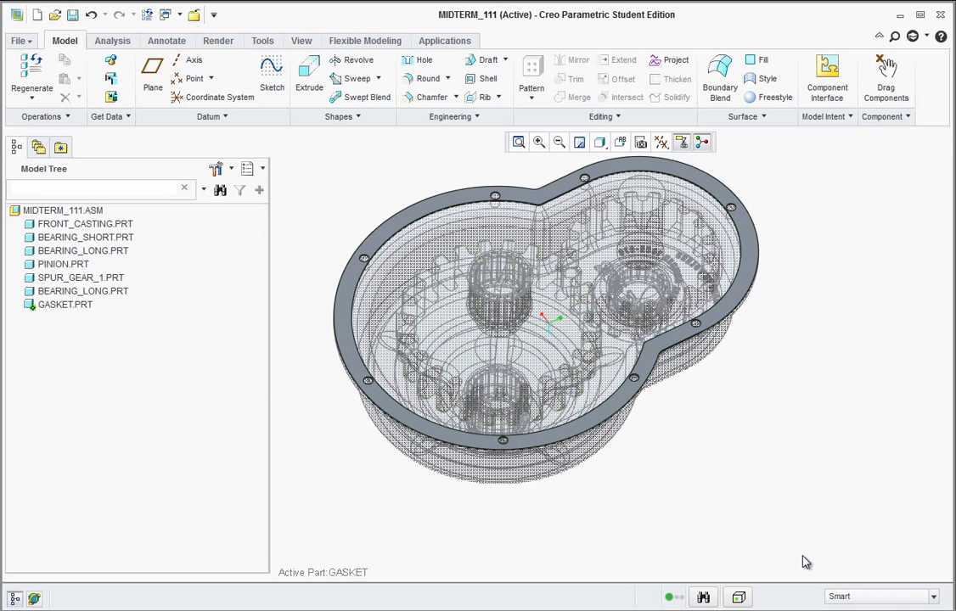
{"action": "left_click", "coordinate": [933, 596]}
{"action": "left_click", "coordinate": [932, 601]}
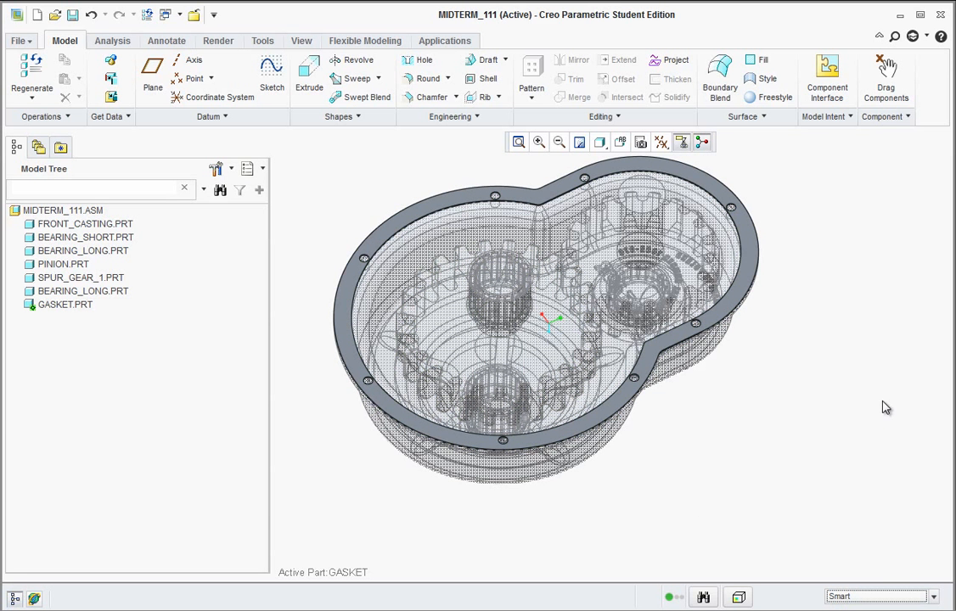
Step: Apply the ptc-stone-marble-purple appearance to the whole gasket, limiting the selection to parts
{"action": "left_click", "coordinate": [301, 43]}
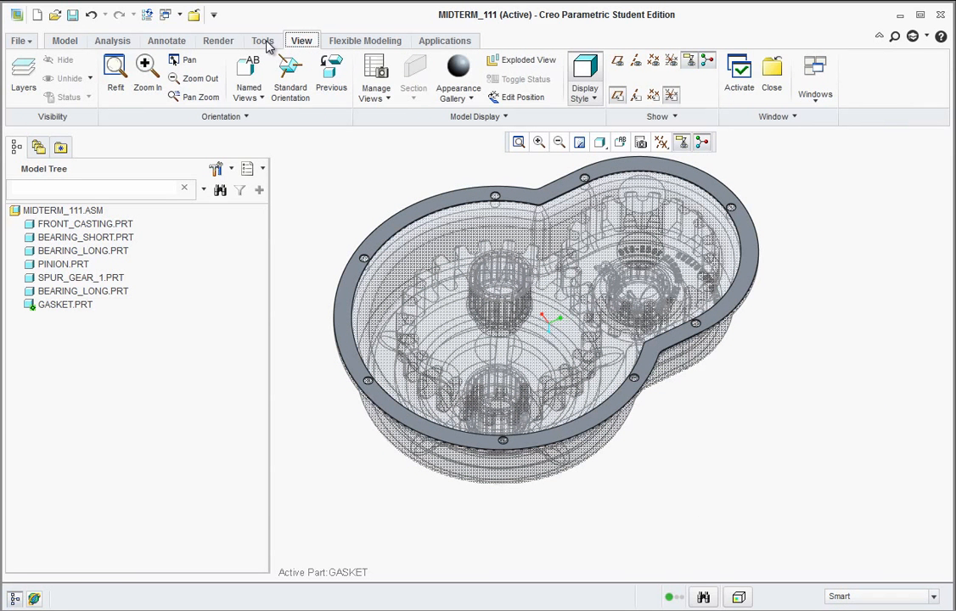
{"action": "left_click", "coordinate": [264, 42]}
{"action": "left_click", "coordinate": [300, 42]}
{"action": "left_click", "coordinate": [451, 96]}
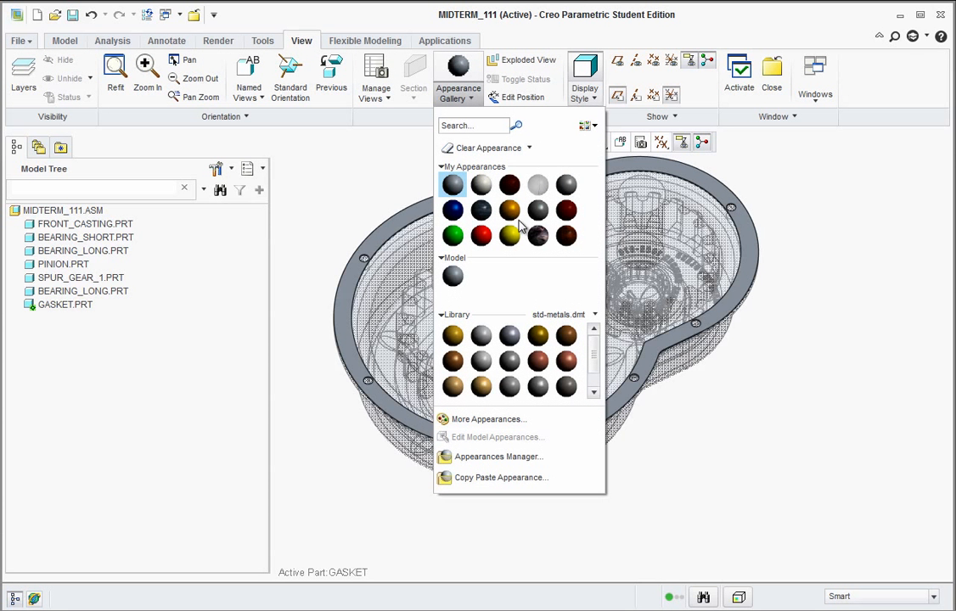
{"action": "mouse_move", "coordinate": [537, 239]}
{"action": "mouse_move", "coordinate": [535, 345]}
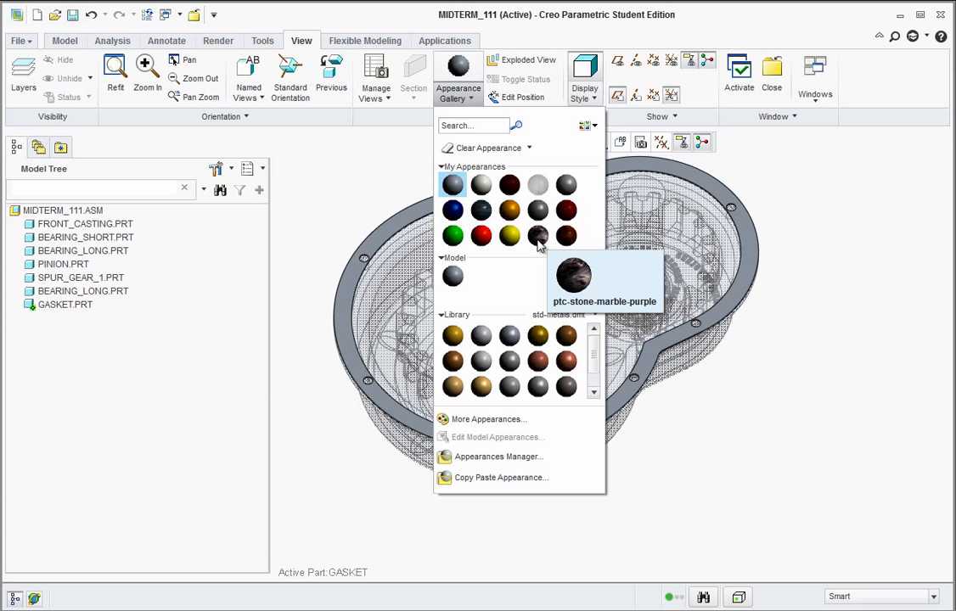
{"action": "mouse_move", "coordinate": [481, 213]}
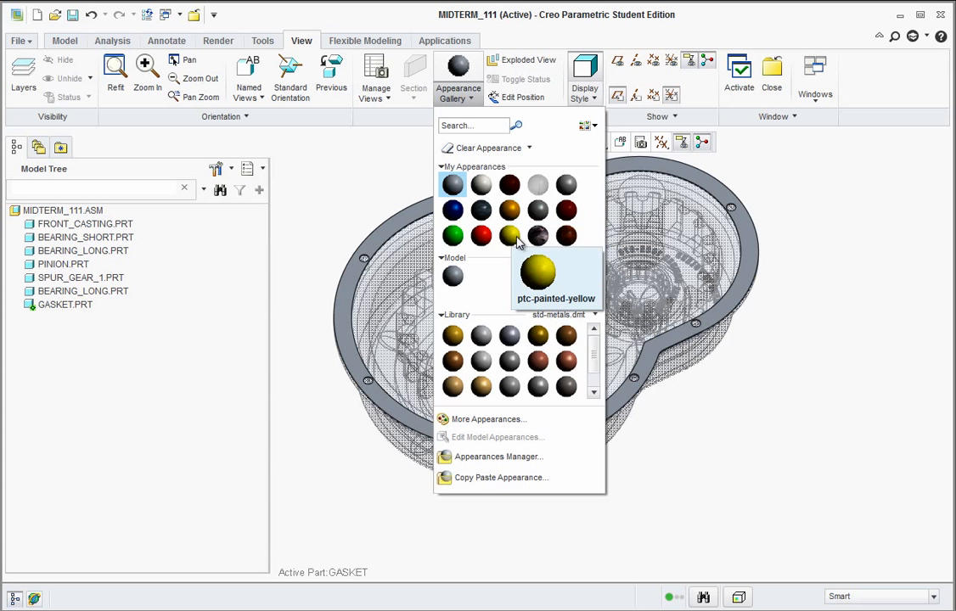
{"action": "left_click", "coordinate": [542, 239]}
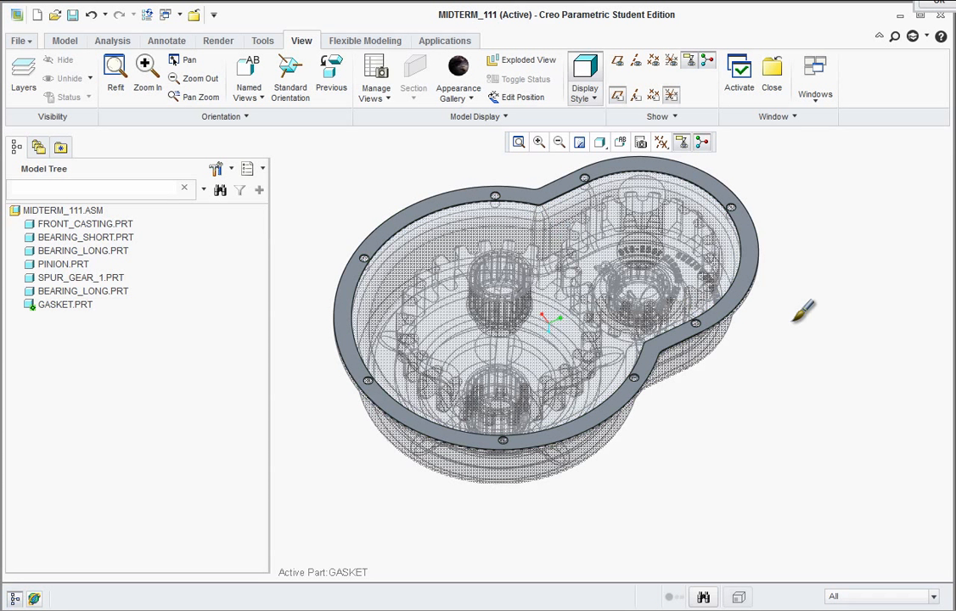
{"action": "left_click", "coordinate": [887, 597]}
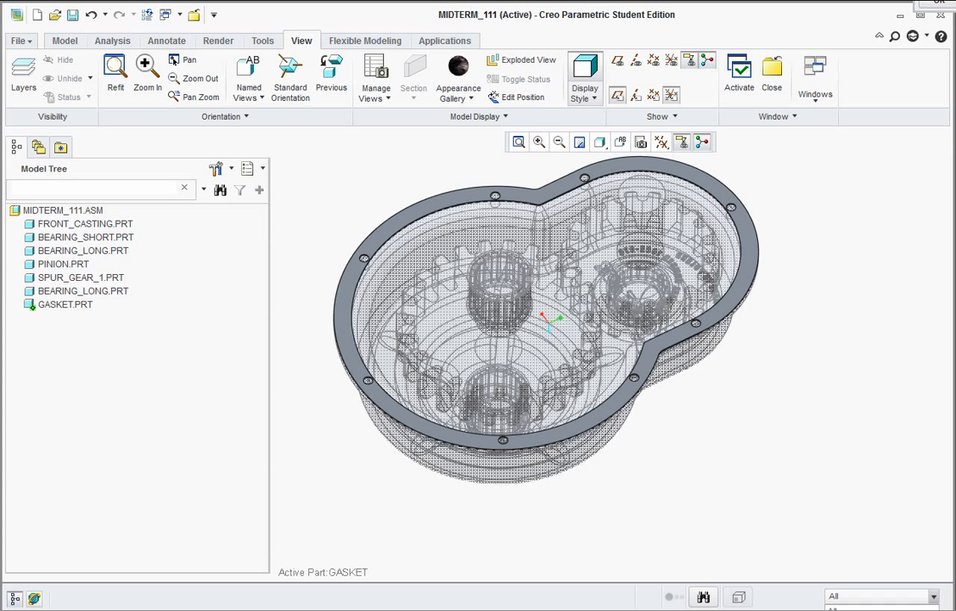
{"action": "left_click", "coordinate": [848, 609]}
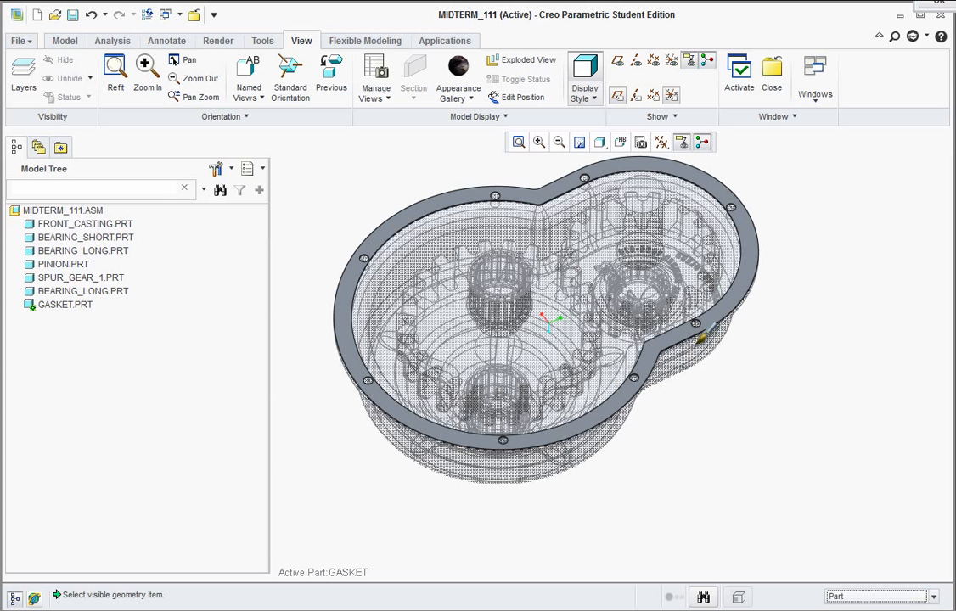
{"action": "left_click", "coordinate": [671, 337]}
{"action": "middle_click", "coordinate": [675, 342]}
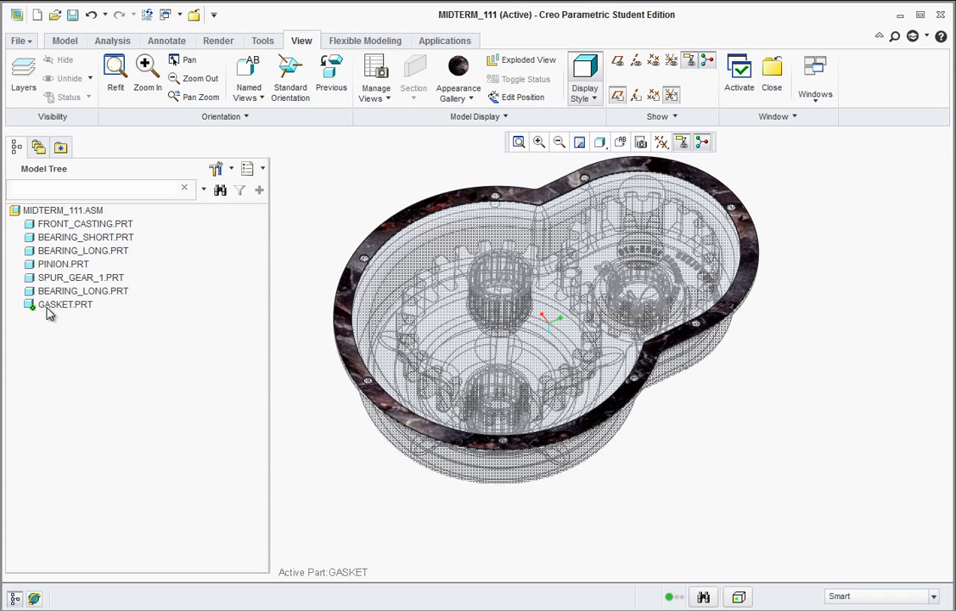
Step: Activate the top-level assembly MIDTERM_111.ASM so that work returns from the gasket to the assembly
{"action": "right_click", "coordinate": [47, 214]}
{"action": "left_click", "coordinate": [70, 221]}
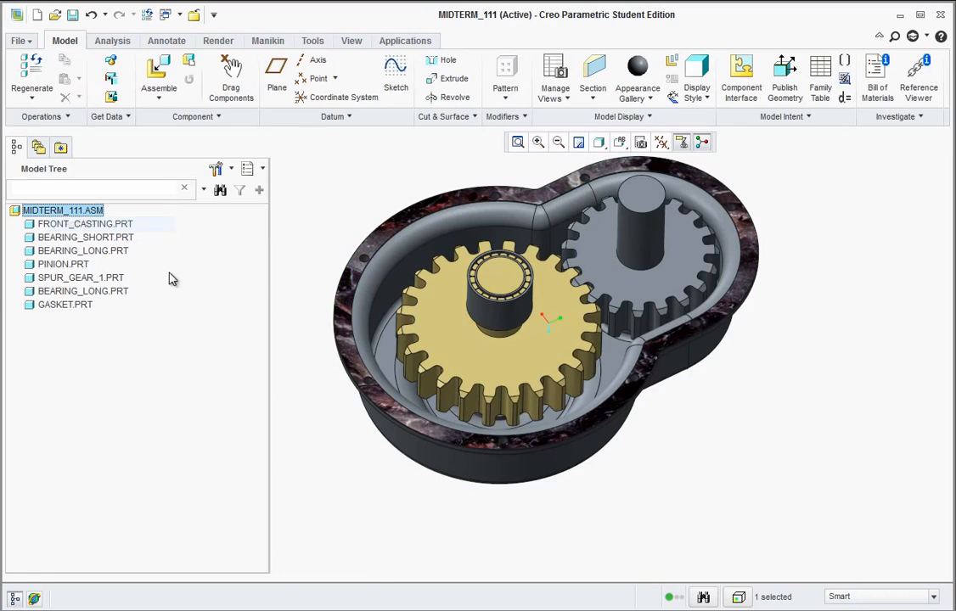
{"action": "left_click", "coordinate": [316, 399]}
{"action": "middle_click_drag", "start_coordinate": [485, 365], "coordinate": [382, 262]}
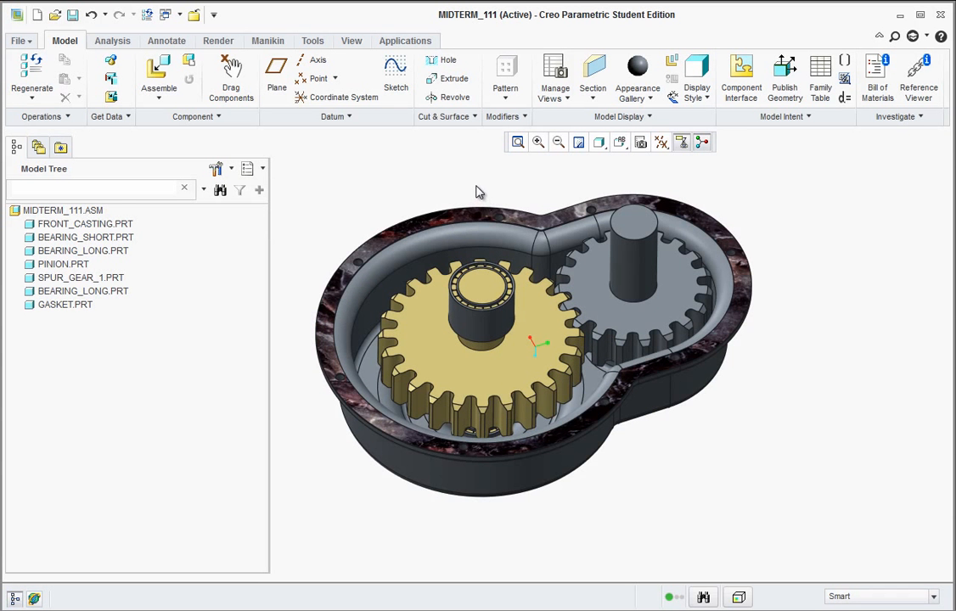
Step: Create a solid part named REAR_CASTING copied from inlbs_part_solid.prt and place it with the Default constraint
{"action": "left_click", "coordinate": [189, 66]}
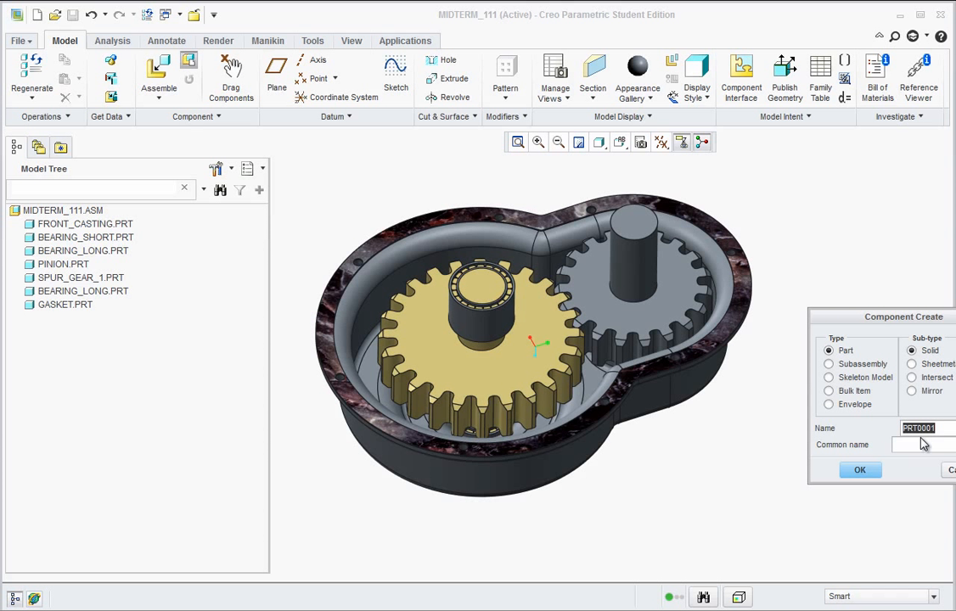
{"action": "type", "text": "REAR_CASTIN"}
{"action": "left_click", "coordinate": [860, 471]}
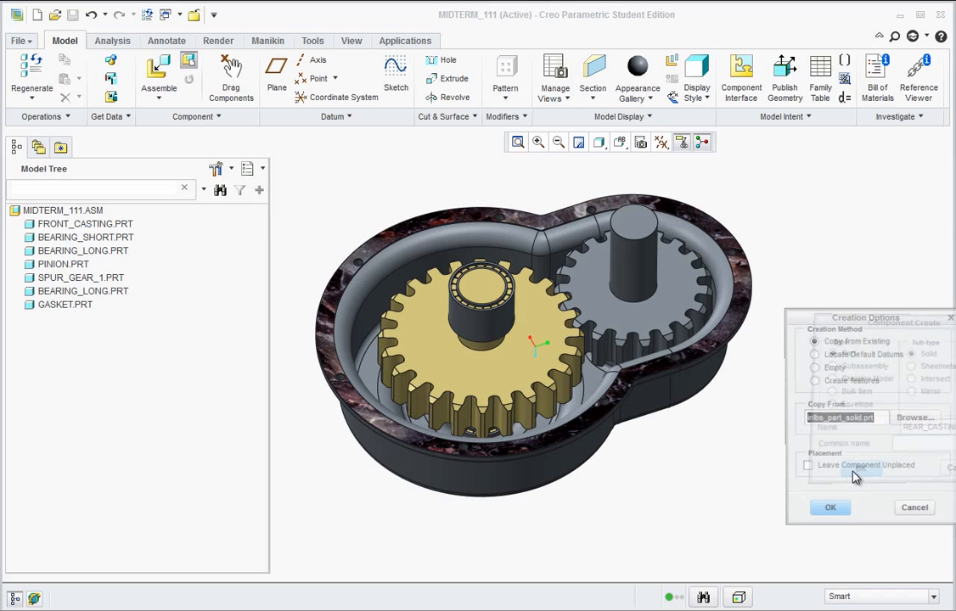
{"action": "left_click", "coordinate": [829, 512]}
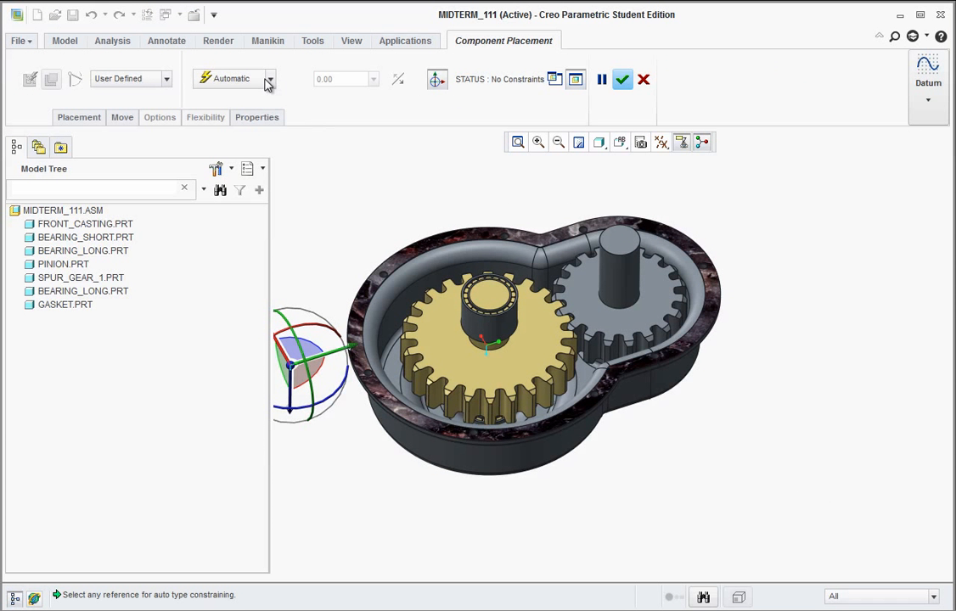
{"action": "left_click", "coordinate": [271, 79]}
{"action": "left_click", "coordinate": [214, 259]}
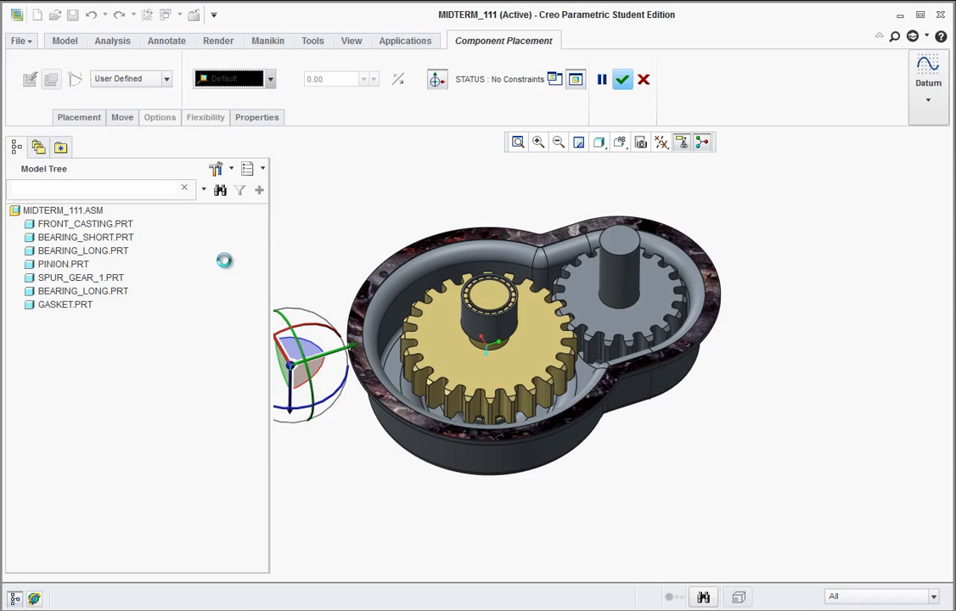
{"action": "left_click", "coordinate": [629, 79]}
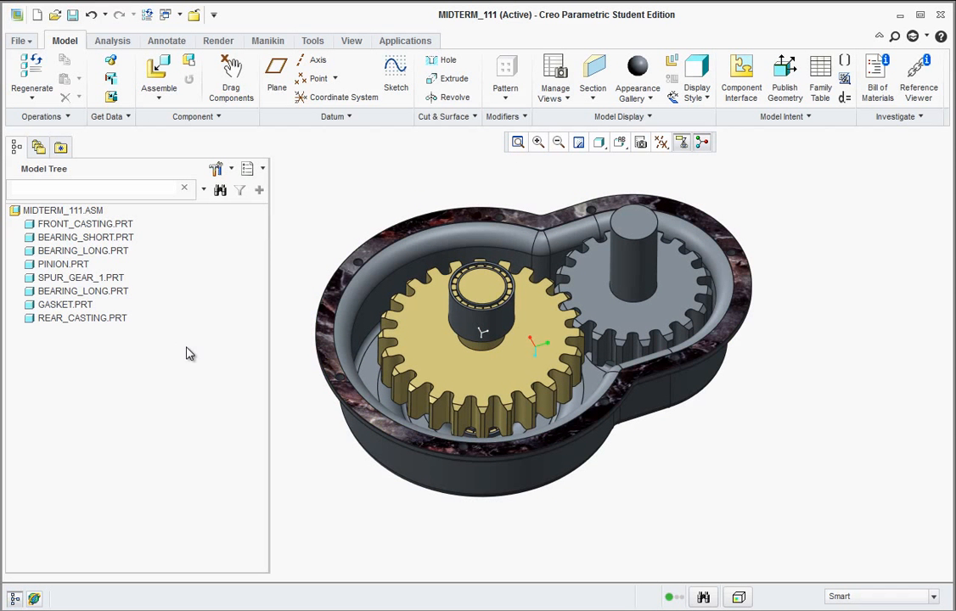
Step: Activate REAR_CASTING.PRT and start a new sketch on the gasket's exposed flat face
{"action": "scroll", "coordinate": [267, 293], "scroll_direction": "down", "scroll_amount": 2}
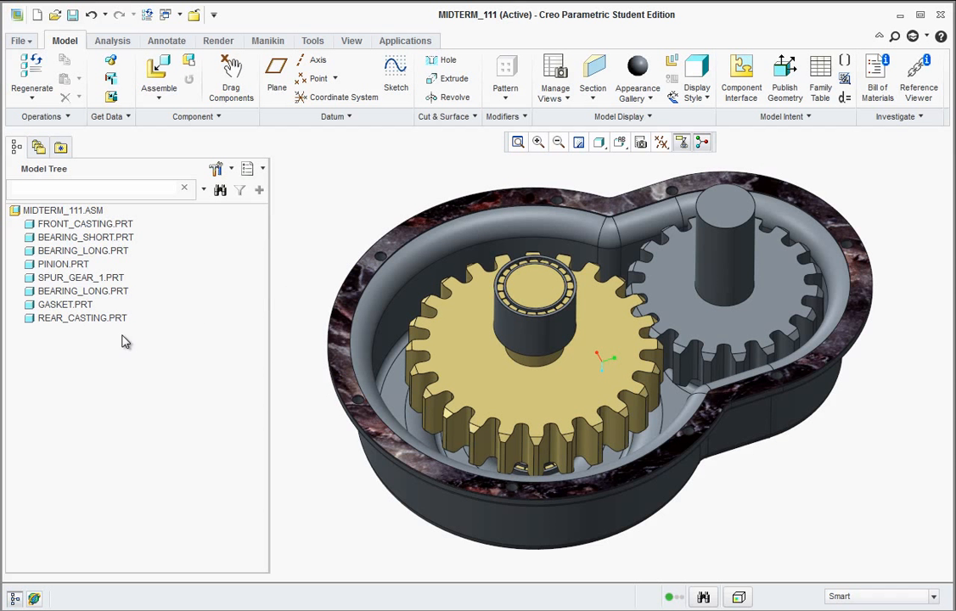
{"action": "right_click", "coordinate": [36, 321]}
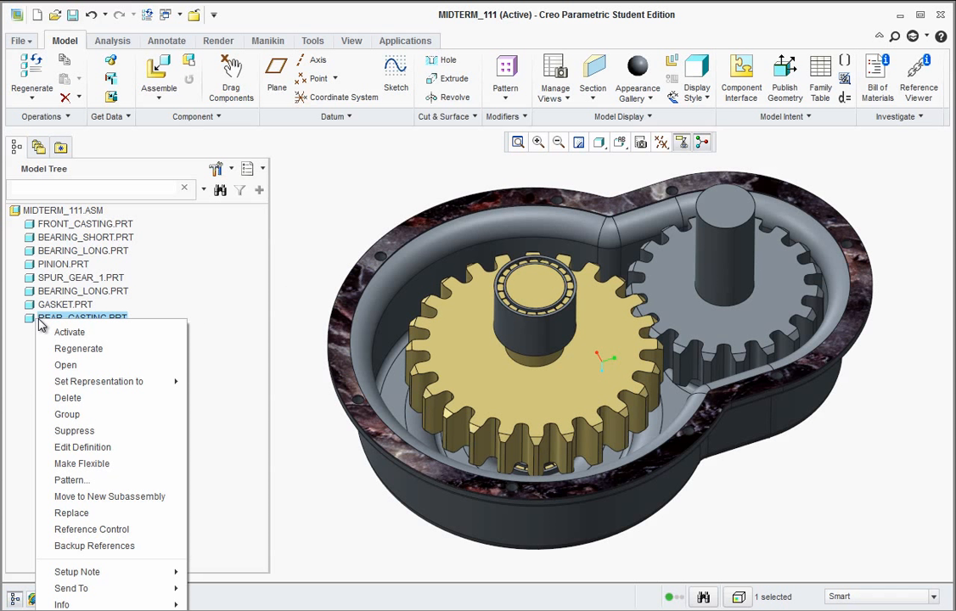
{"action": "left_click", "coordinate": [64, 332]}
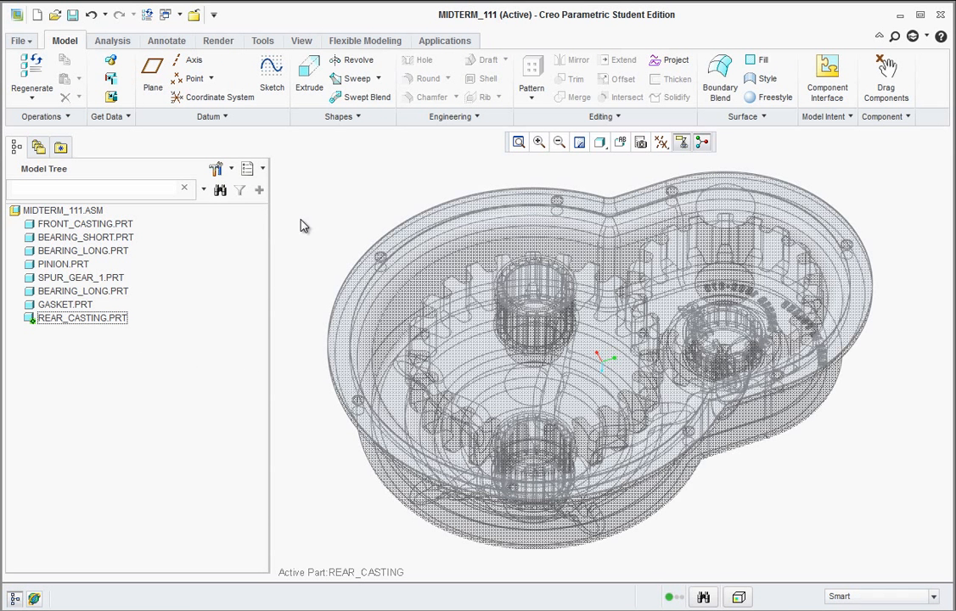
{"action": "left_click", "coordinate": [274, 72]}
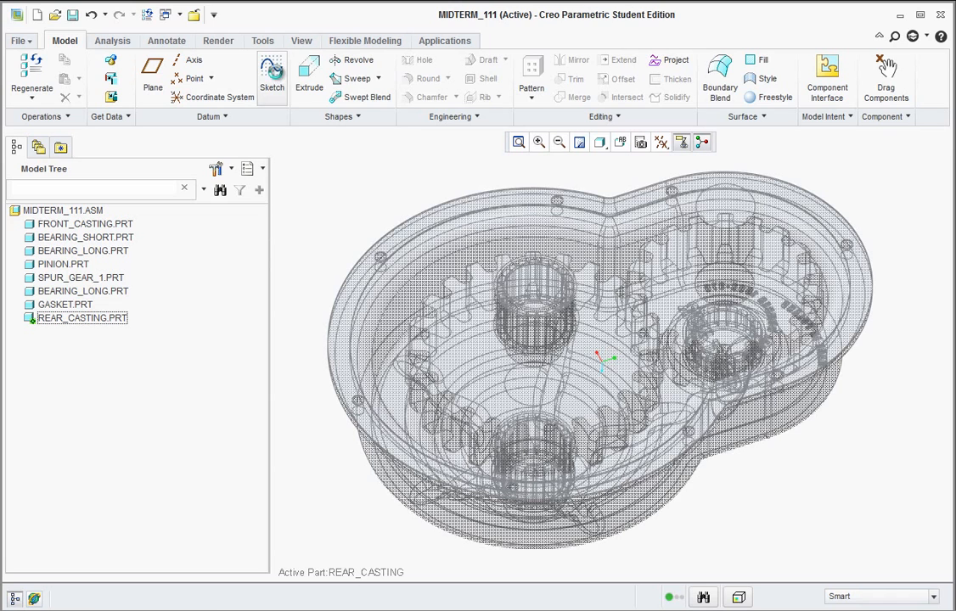
{"action": "left_click", "coordinate": [426, 223]}
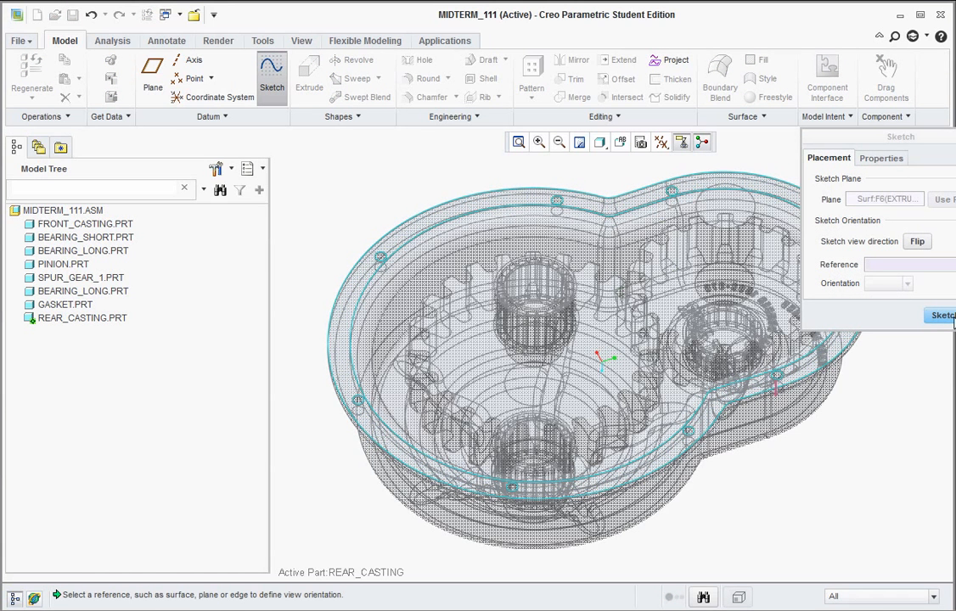
{"action": "left_click", "coordinate": [951, 316]}
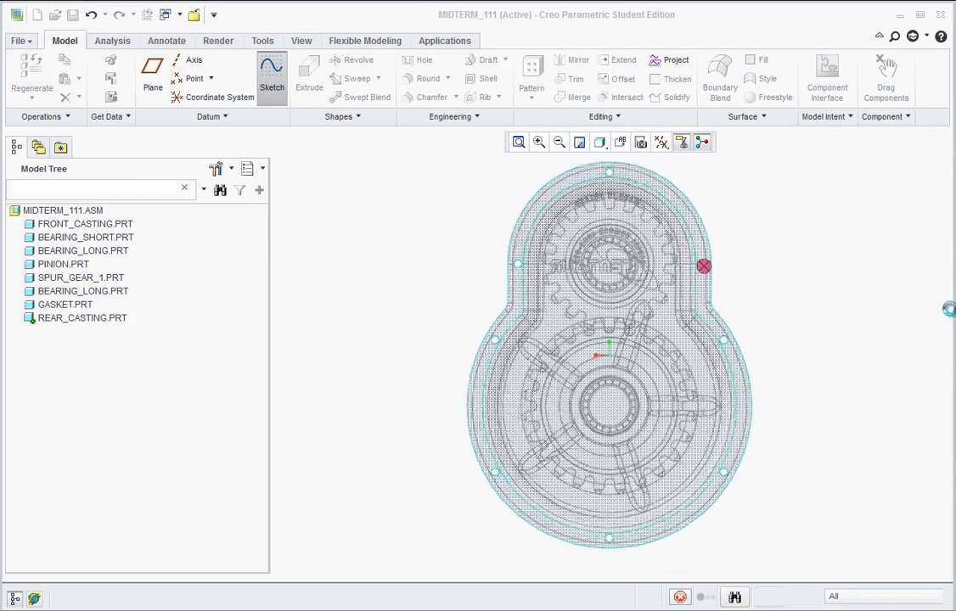
Step: Switch to the PDF drawings, rotate the view counterclockwise, and examine the rear casting's dimensions on page 4 before returning to Creo
{"action": "key", "text": "alt+Tab"}
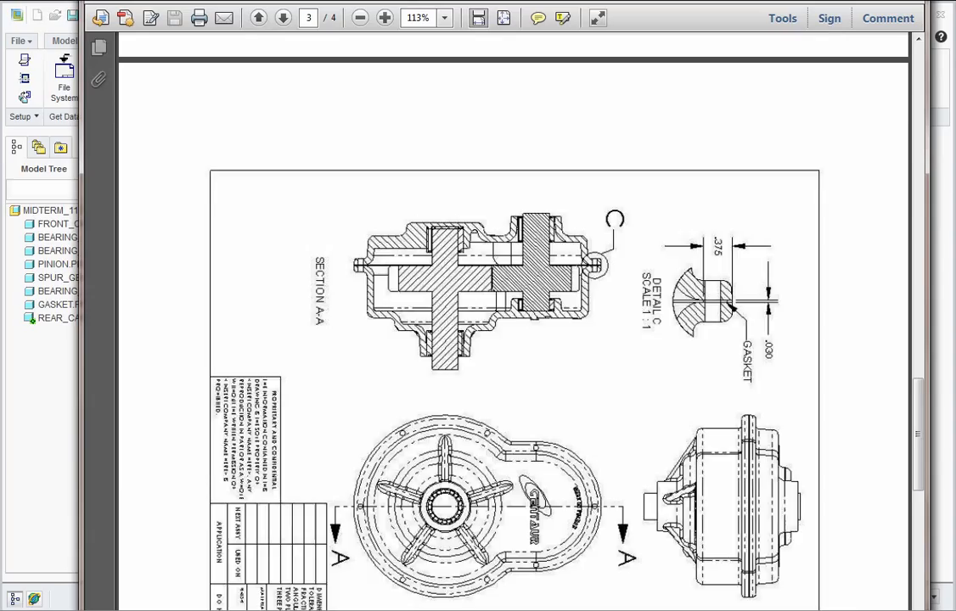
{"action": "left_click", "coordinate": [410, 486]}
{"action": "scroll", "coordinate": [408, 475], "scroll_direction": "down", "scroll_amount": 4}
{"action": "scroll", "coordinate": [406, 459], "scroll_direction": "down", "scroll_amount": 10}
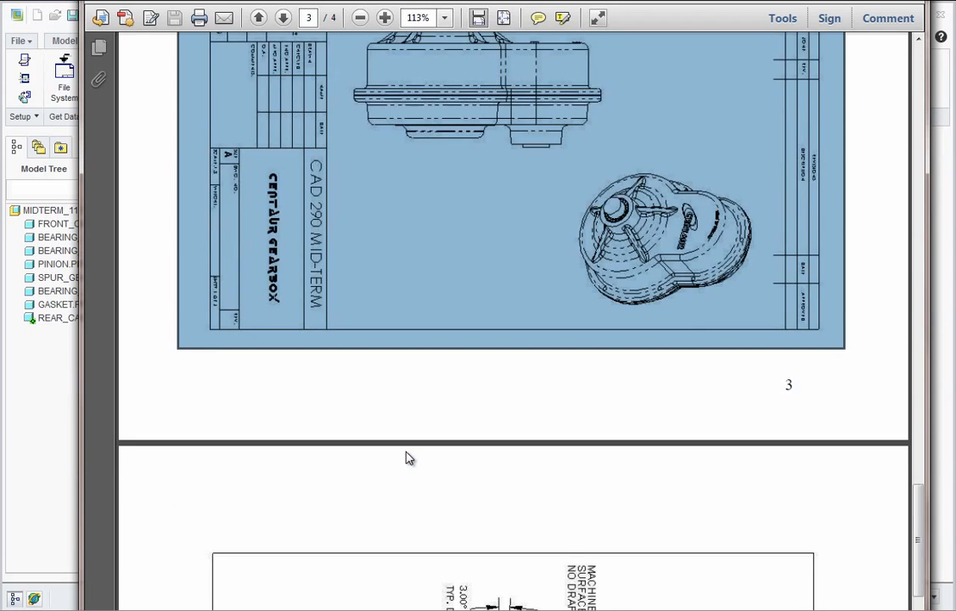
{"action": "left_click", "coordinate": [148, 3]}
{"action": "mouse_move", "coordinate": [230, 14]}
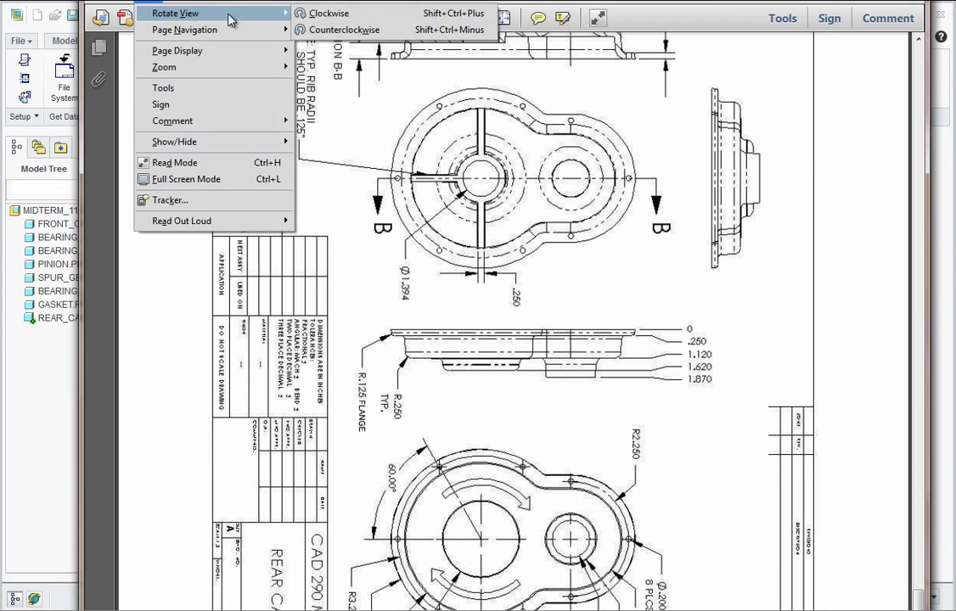
{"action": "left_click", "coordinate": [324, 30]}
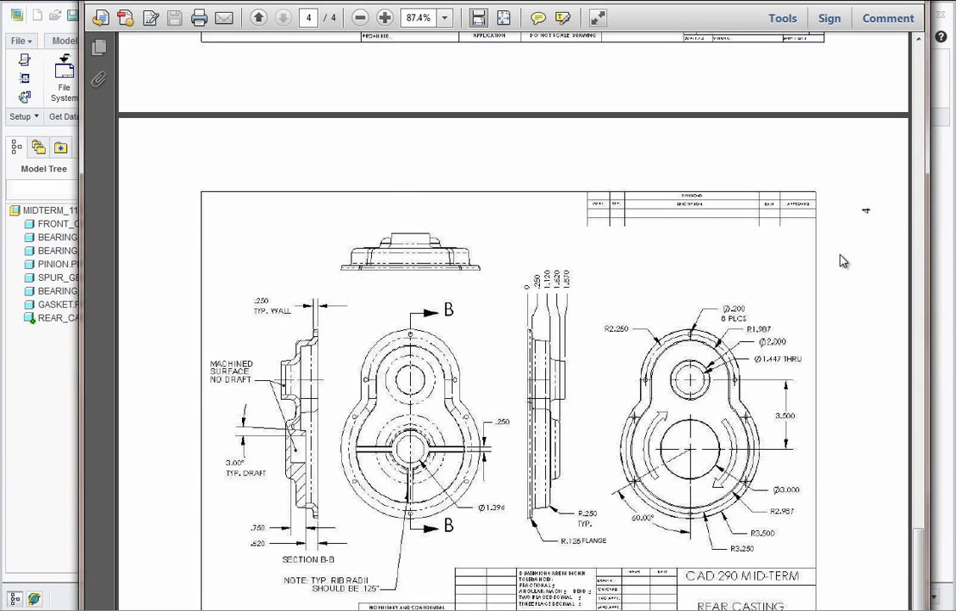
{"action": "scroll", "coordinate": [846, 271], "scroll_direction": "up", "scroll_amount": 2}
{"action": "scroll", "coordinate": [853, 286], "scroll_direction": "down", "scroll_amount": 2}
{"action": "left_click_drag", "start_coordinate": [402, 610], "coordinate": [402, 597]}
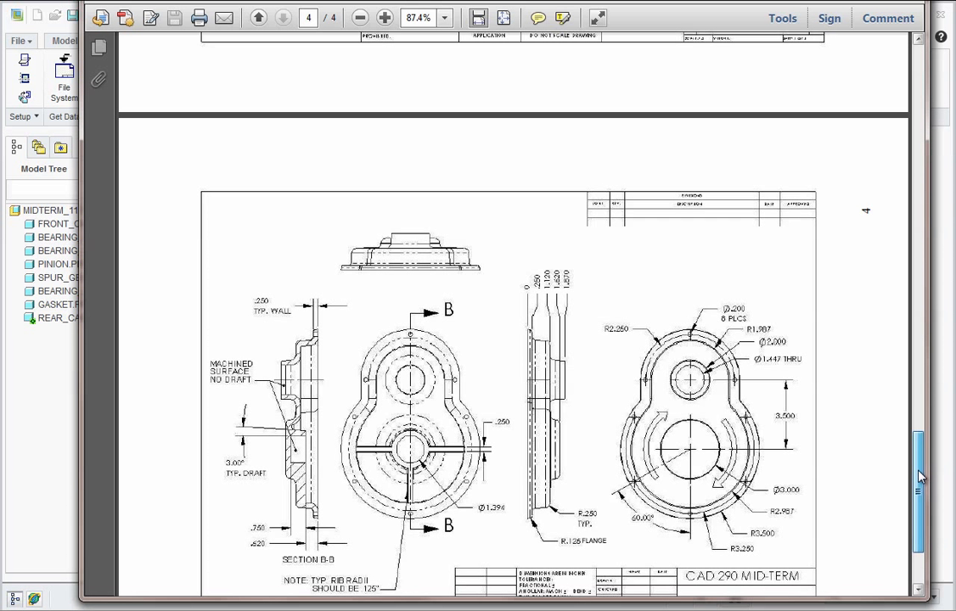
{"action": "scroll", "coordinate": [811, 421], "scroll_direction": "down", "scroll_amount": 5}
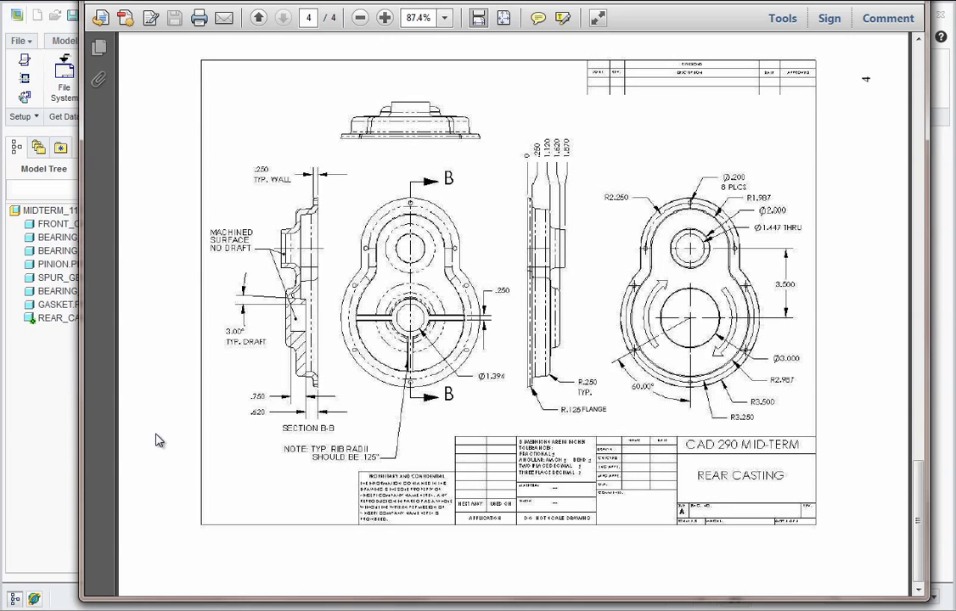
{"action": "key", "text": "alt+Tab"}
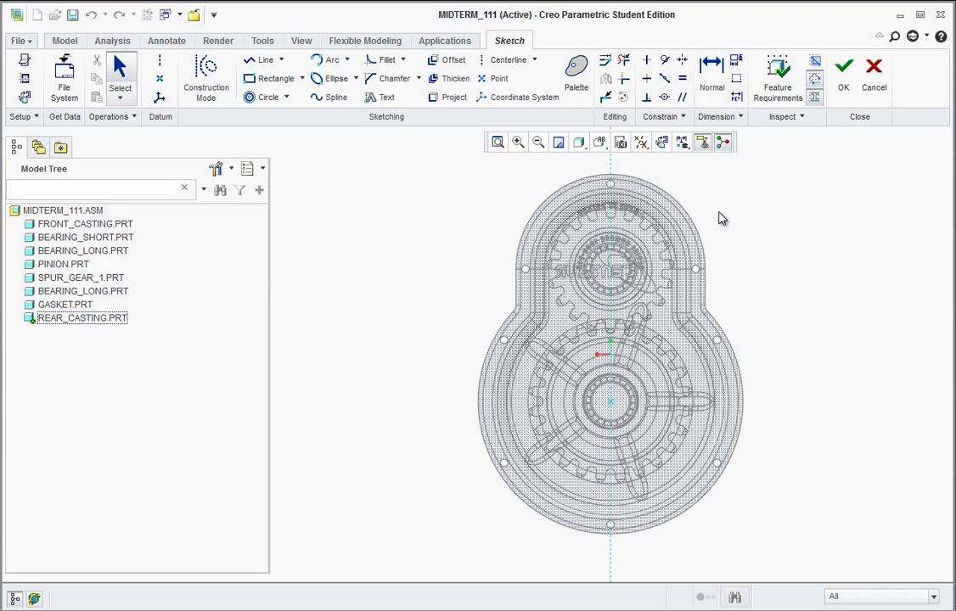
Step: Project the gasket's complete outer edge into the sketch as a chain, convert it to a loop, and finish the sketch
{"action": "middle_click_drag", "start_coordinate": [686, 386], "coordinate": [635, 368]}
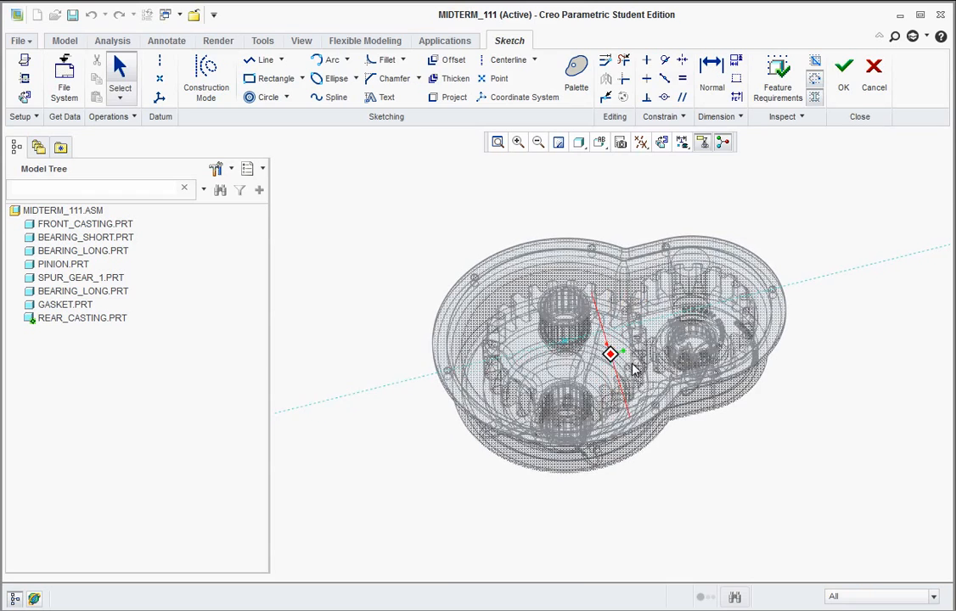
{"action": "scroll", "coordinate": [674, 303], "scroll_direction": "down", "scroll_amount": 3}
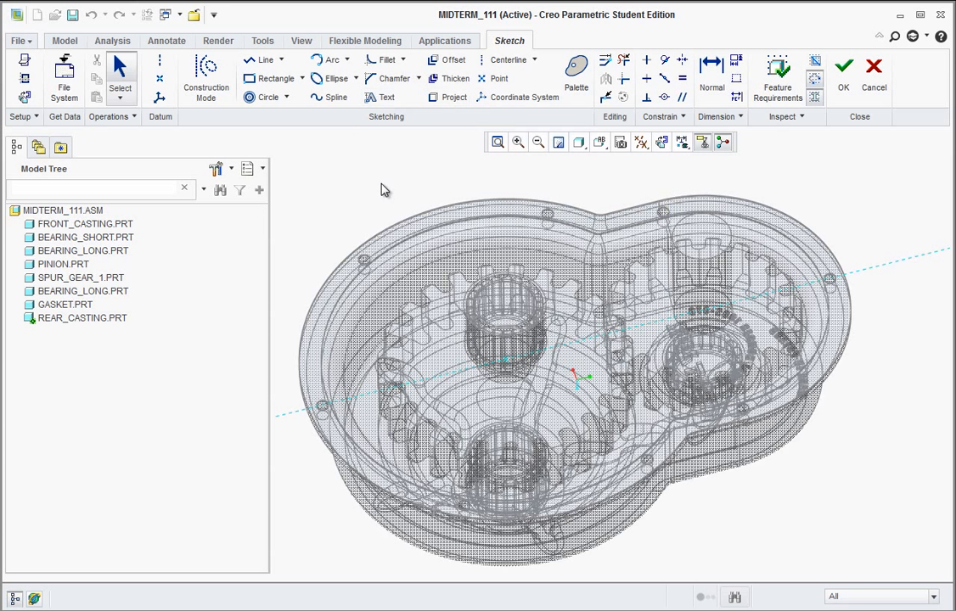
{"action": "left_click", "coordinate": [600, 142]}
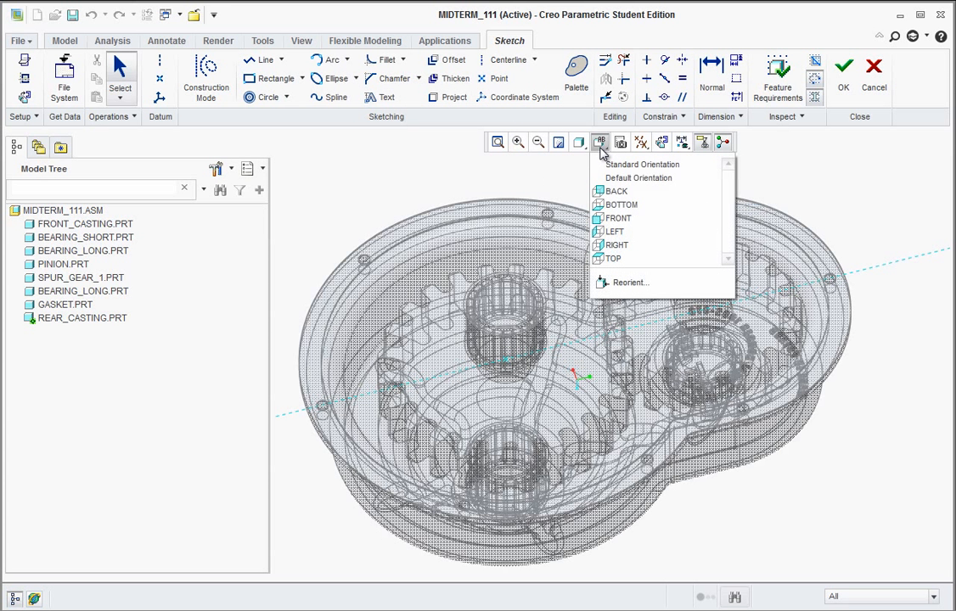
{"action": "left_click", "coordinate": [601, 218]}
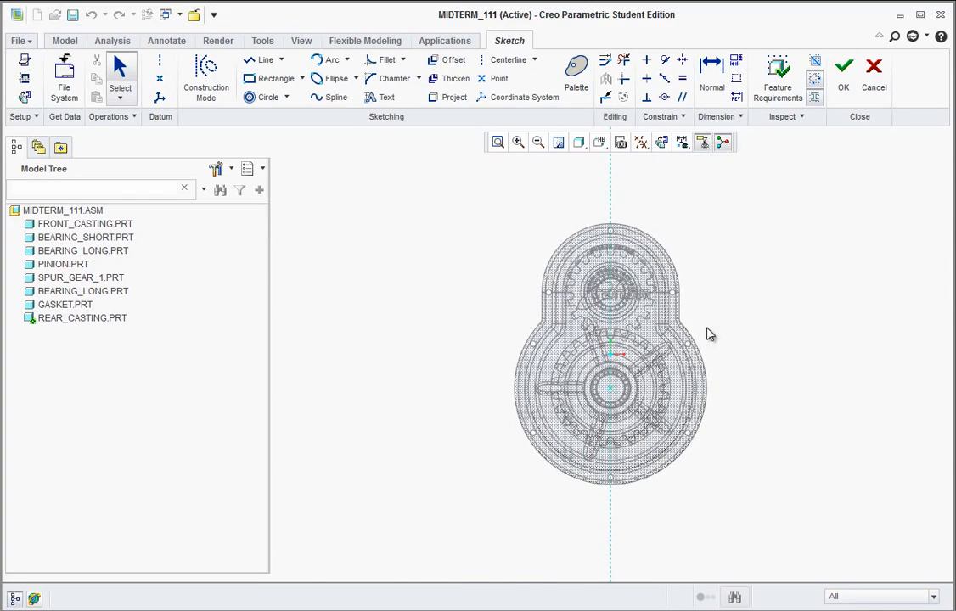
{"action": "left_click", "coordinate": [600, 143]}
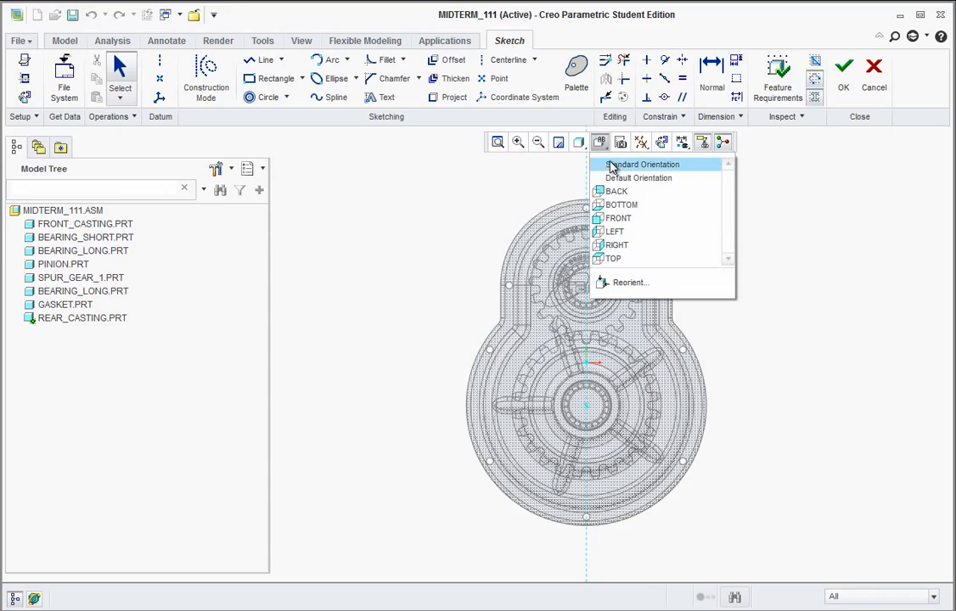
{"action": "left_click", "coordinate": [616, 219]}
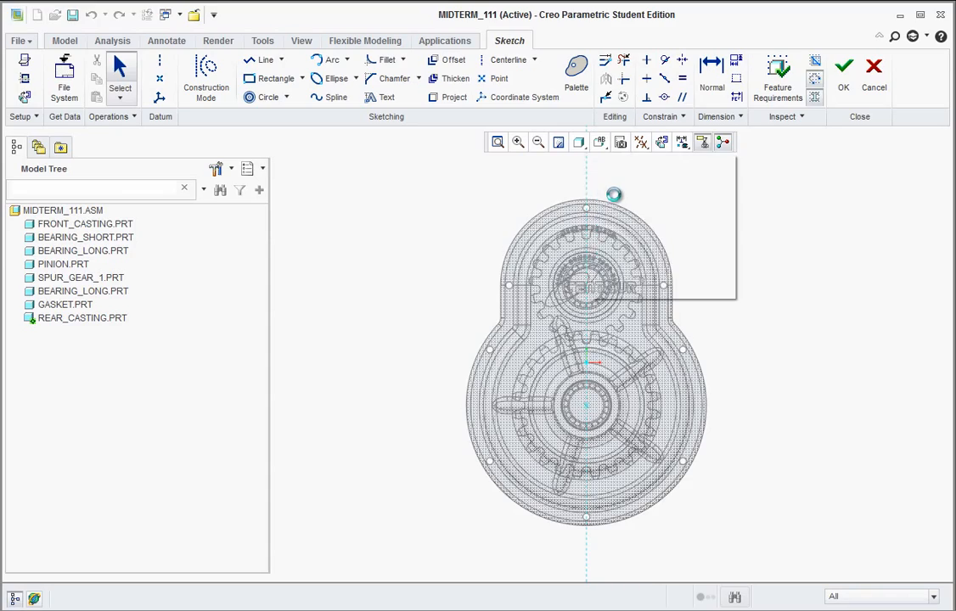
{"action": "scroll", "coordinate": [664, 316], "scroll_direction": "down", "scroll_amount": 6}
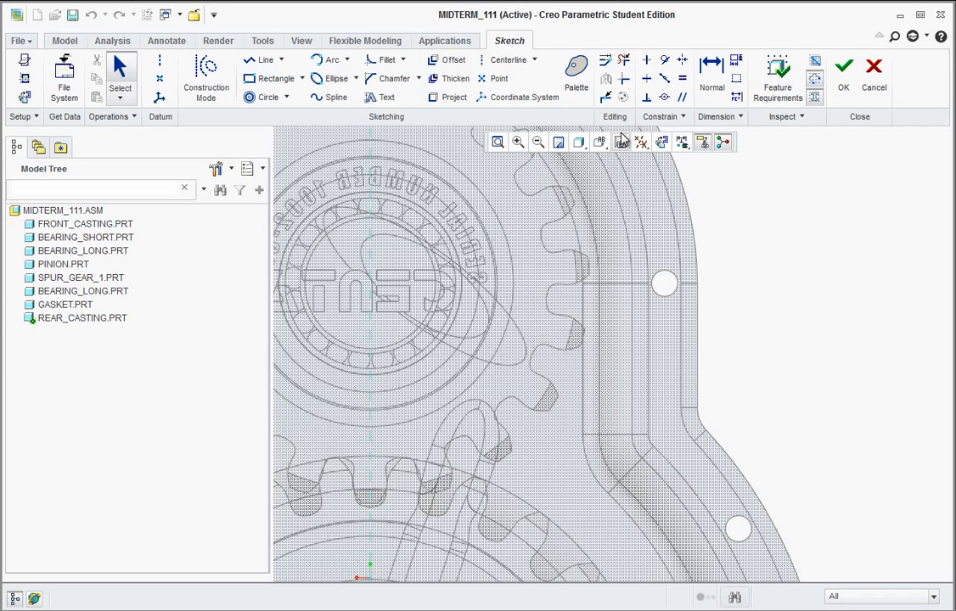
{"action": "left_click", "coordinate": [440, 97]}
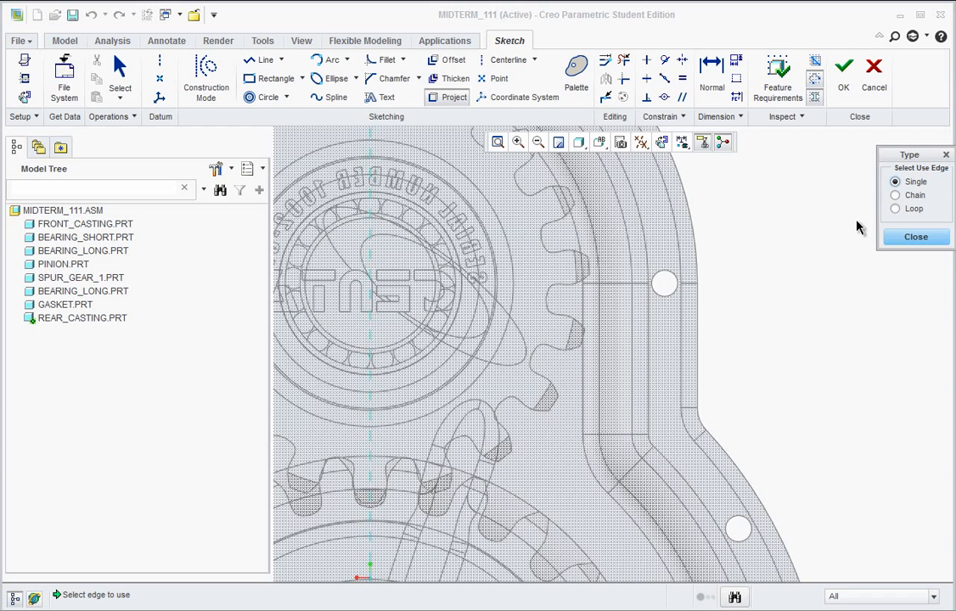
{"action": "left_click", "coordinate": [895, 195]}
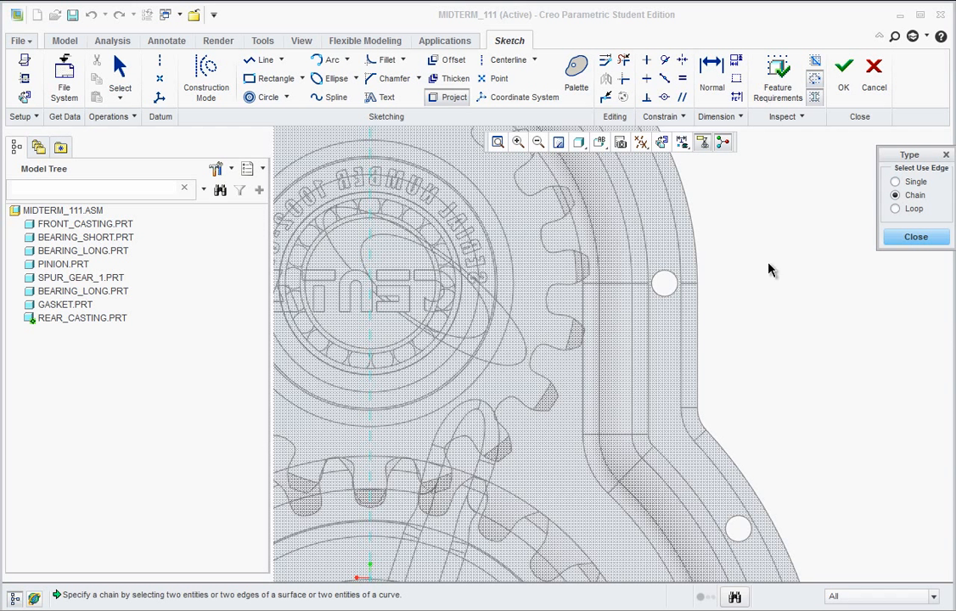
{"action": "left_click", "coordinate": [698, 324]}
{"action": "left_click", "coordinate": [696, 255]}
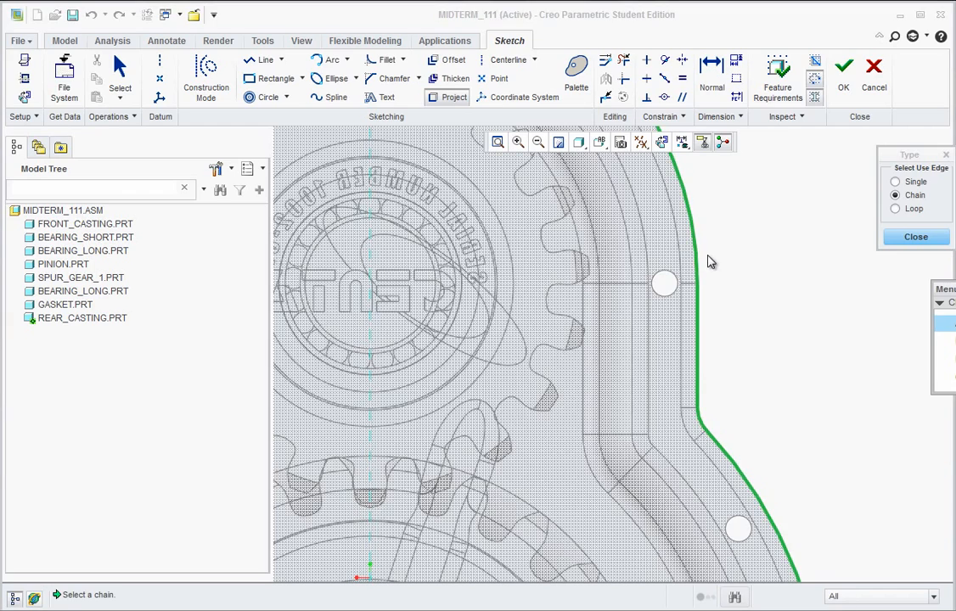
{"action": "scroll", "coordinate": [760, 341], "scroll_direction": "down", "scroll_amount": 4}
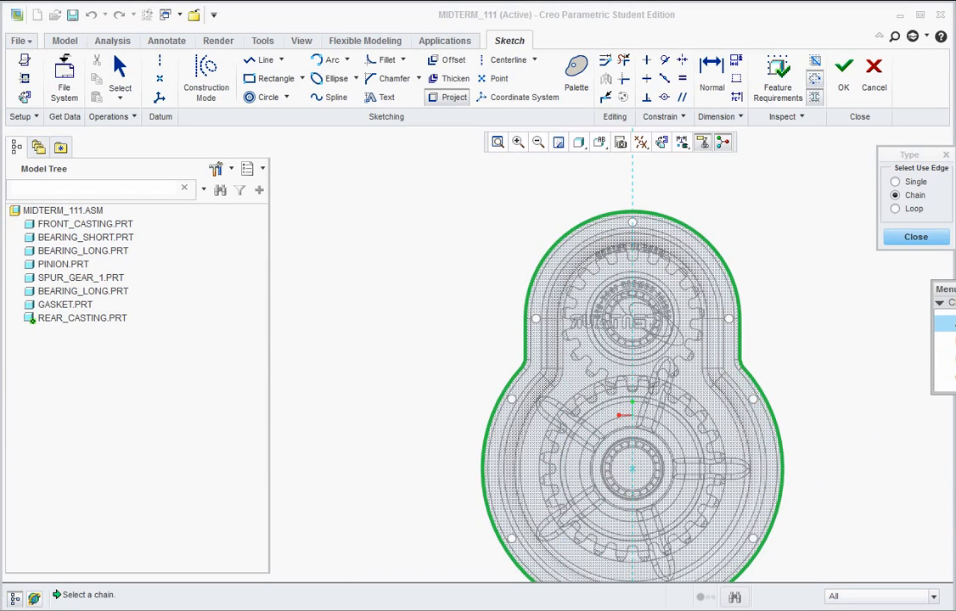
{"action": "left_click_drag", "start_coordinate": [953, 289], "coordinate": [868, 286]}
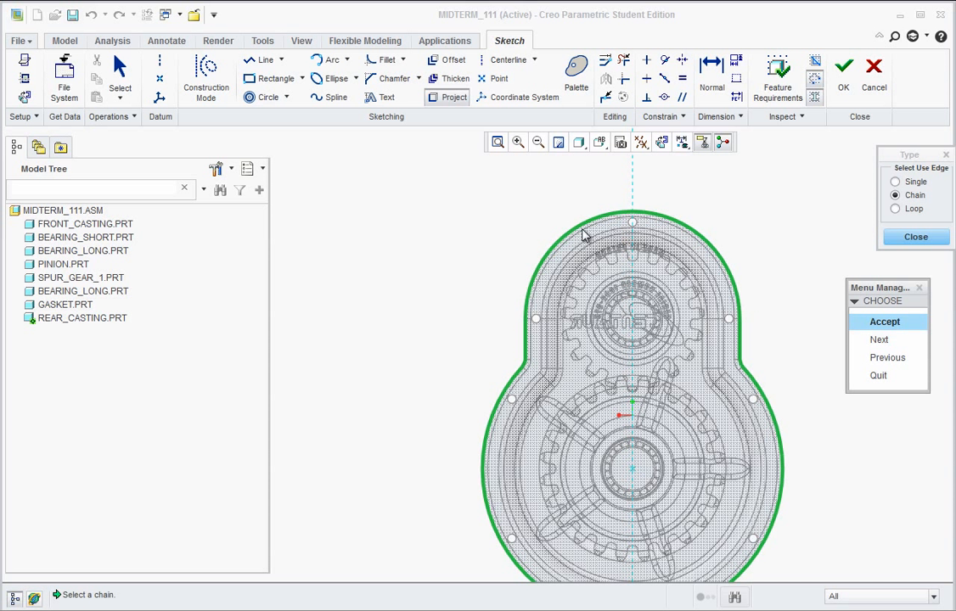
{"action": "left_click", "coordinate": [891, 328]}
{"action": "left_click", "coordinate": [282, 376]}
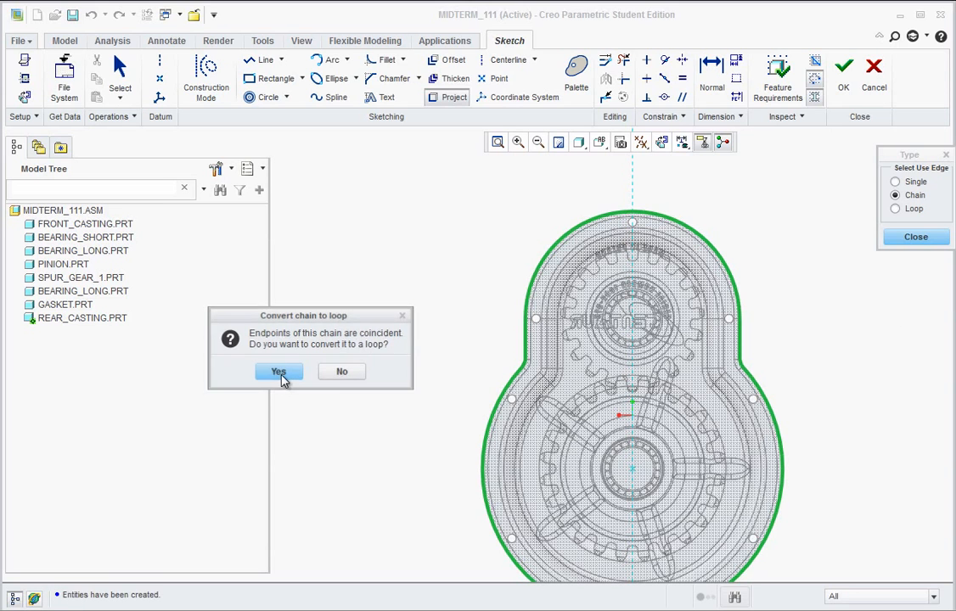
{"action": "middle_click_drag", "start_coordinate": [458, 375], "coordinate": [499, 363]}
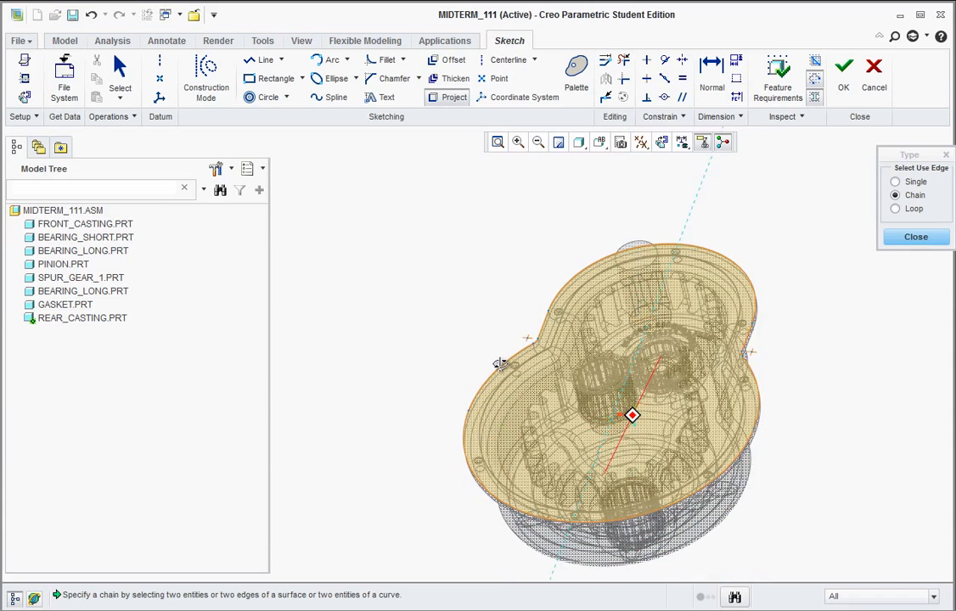
{"action": "left_click", "coordinate": [843, 77]}
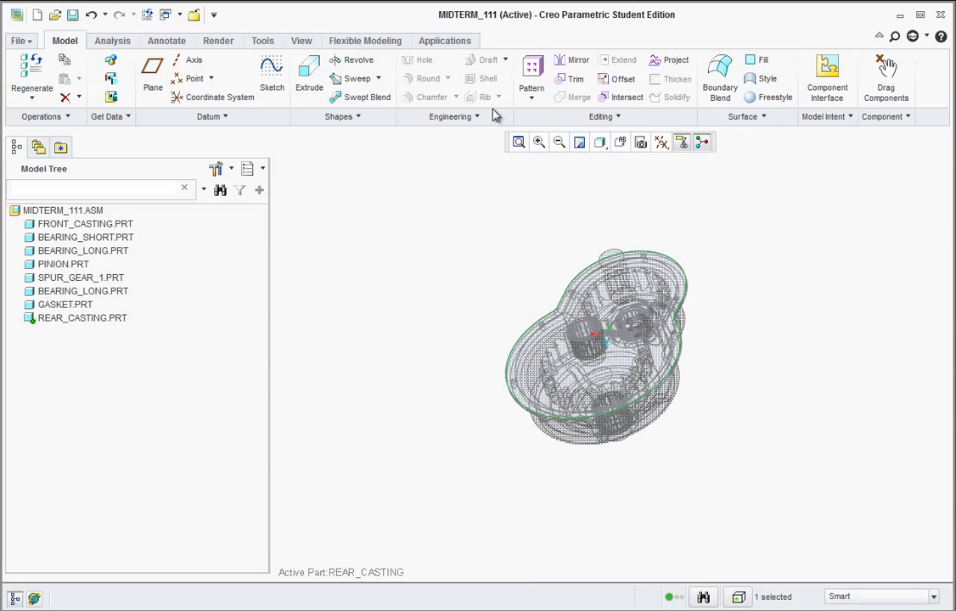
Step: Extrude the projected outline as a solid flange plate to a depth of 0.25
{"action": "left_click", "coordinate": [308, 77]}
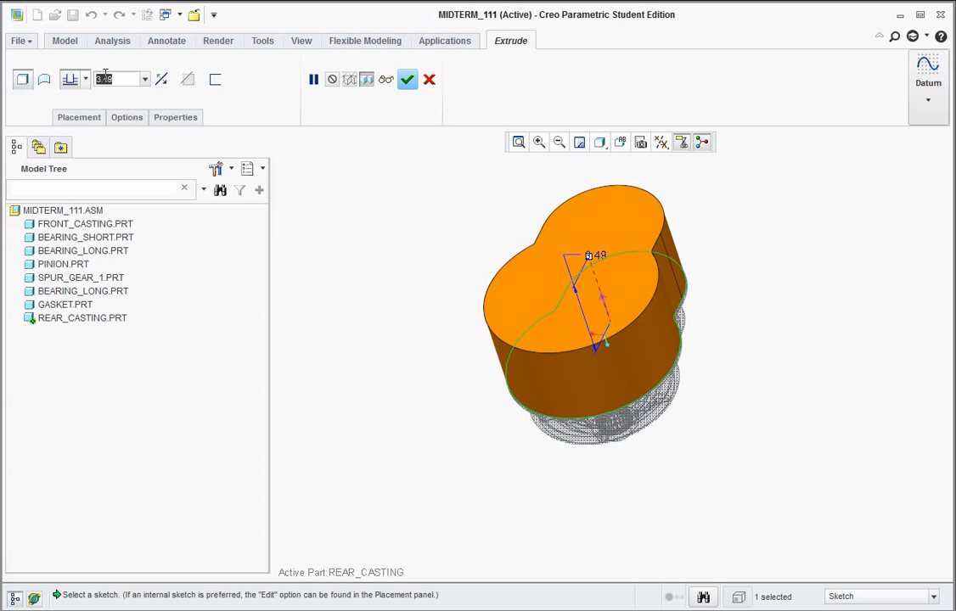
{"action": "type", "text": "0.25"}
{"action": "key", "text": "Return"}
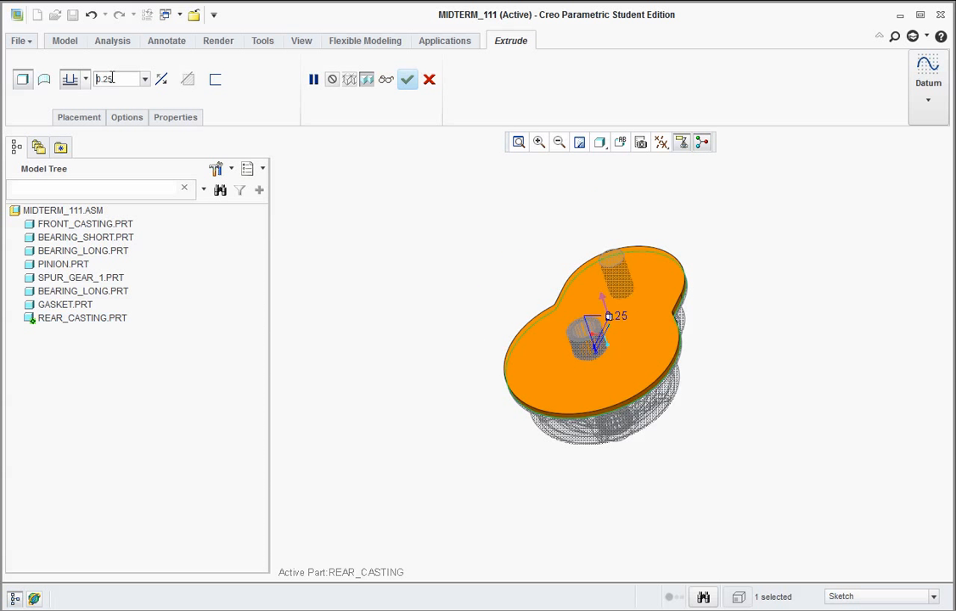
{"action": "left_click", "coordinate": [409, 79]}
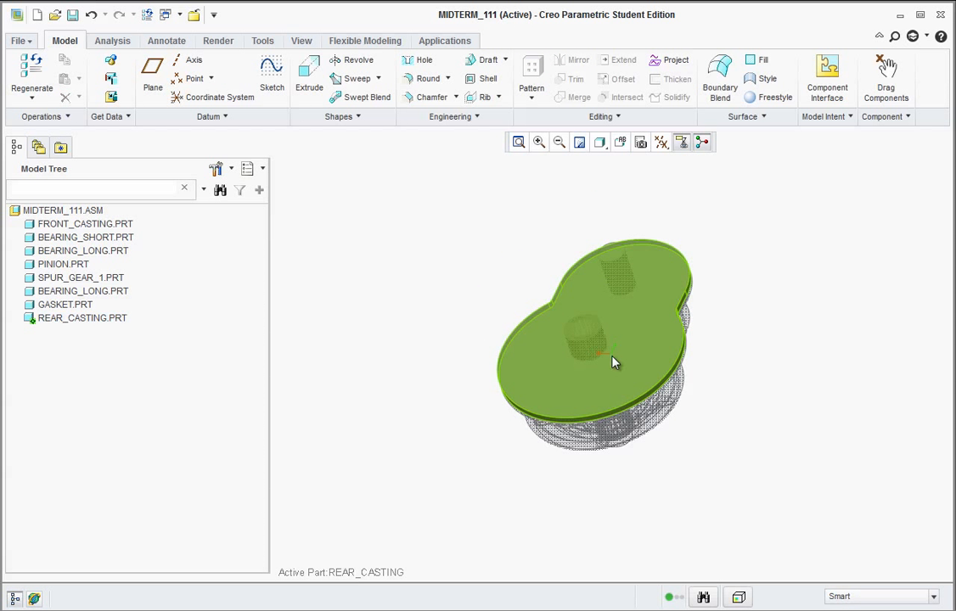
{"action": "mouse_move", "coordinate": [615, 362]}
{"action": "middle_mouse_down"}
{"action": "mouse_move", "coordinate": [624, 337]}
{"action": "mouse_move", "coordinate": [615, 362]}
{"action": "mouse_move", "coordinate": [607, 352]}
{"action": "mouse_move", "coordinate": [625, 342]}
{"action": "middle_mouse_up"}
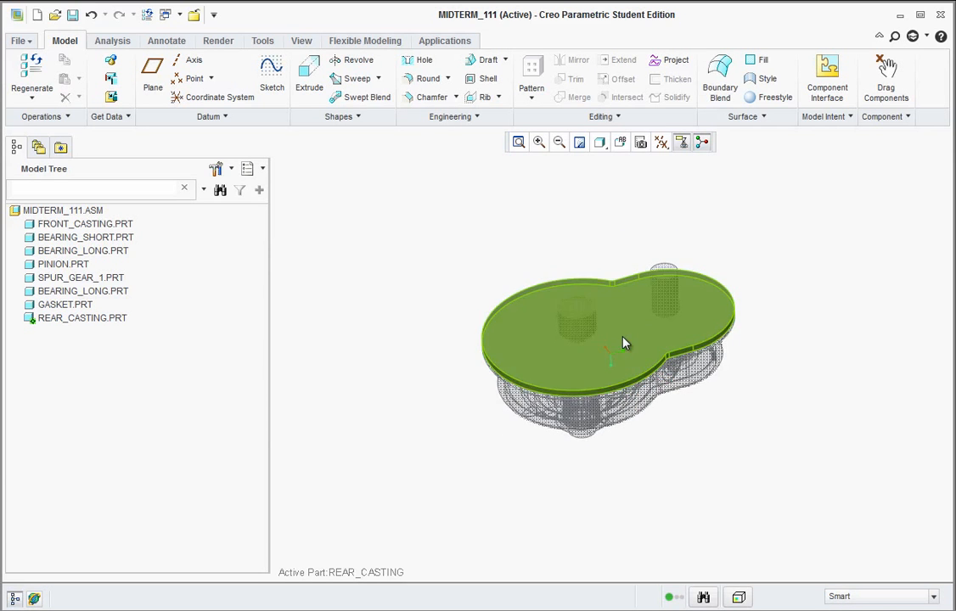
{"action": "scroll", "coordinate": [637, 338], "scroll_direction": "down", "scroll_amount": 5}
{"action": "middle_click_drag", "start_coordinate": [830, 410], "coordinate": [836, 422]}
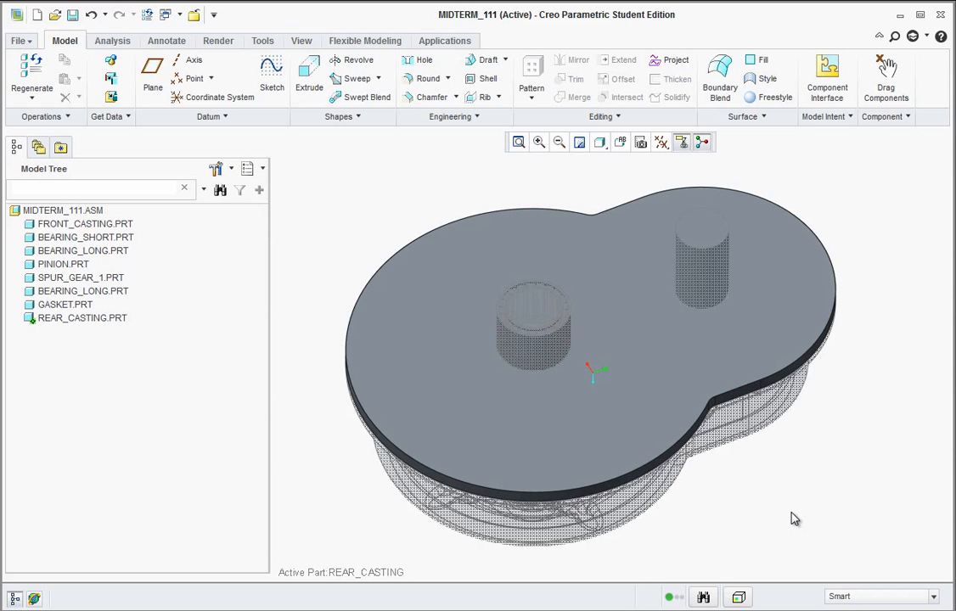
{"action": "mouse_move", "coordinate": [386, 258]}
{"action": "middle_mouse_down"}
{"action": "mouse_move", "coordinate": [405, 284]}
{"action": "mouse_move", "coordinate": [380, 248]}
{"action": "middle_mouse_up"}
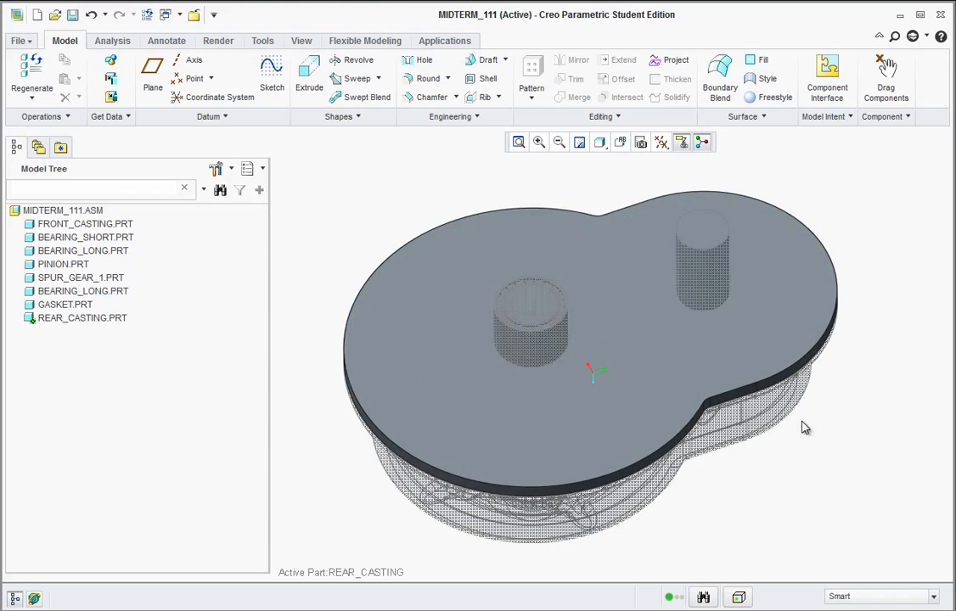
{"action": "mouse_move", "coordinate": [804, 424]}
{"action": "middle_mouse_down"}
{"action": "mouse_move", "coordinate": [713, 280]}
{"action": "mouse_move", "coordinate": [736, 304]}
{"action": "middle_mouse_up"}
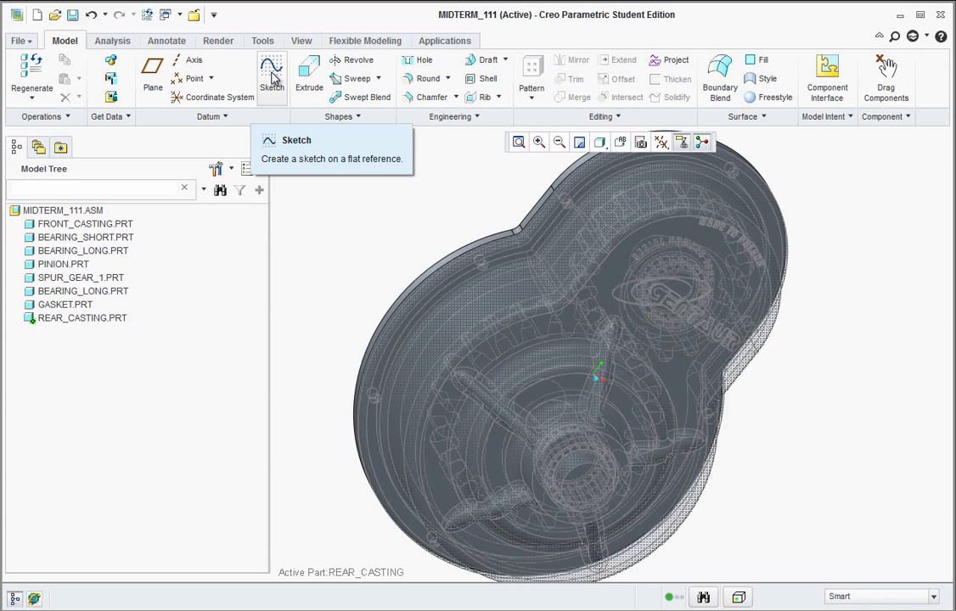
Step: Start a new sketch on the flat outer face of the rear casting's flange plate
{"action": "left_click", "coordinate": [271, 74]}
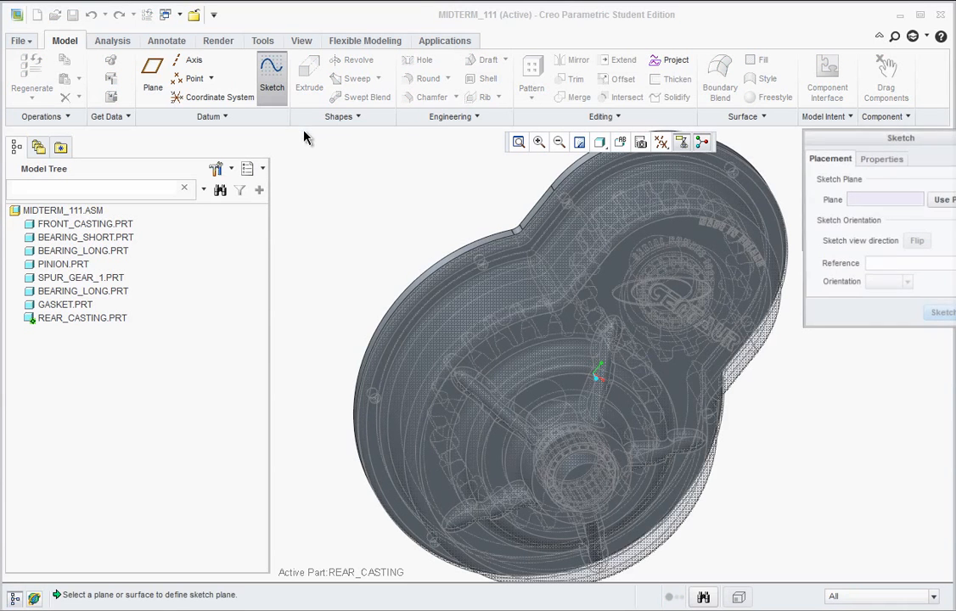
{"action": "left_click", "coordinate": [531, 285]}
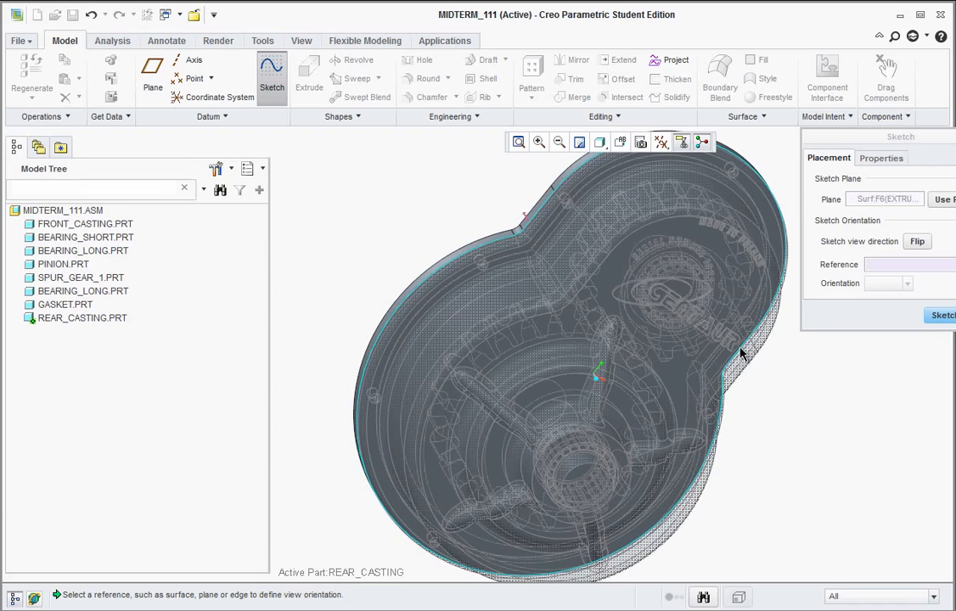
{"action": "left_click", "coordinate": [943, 315]}
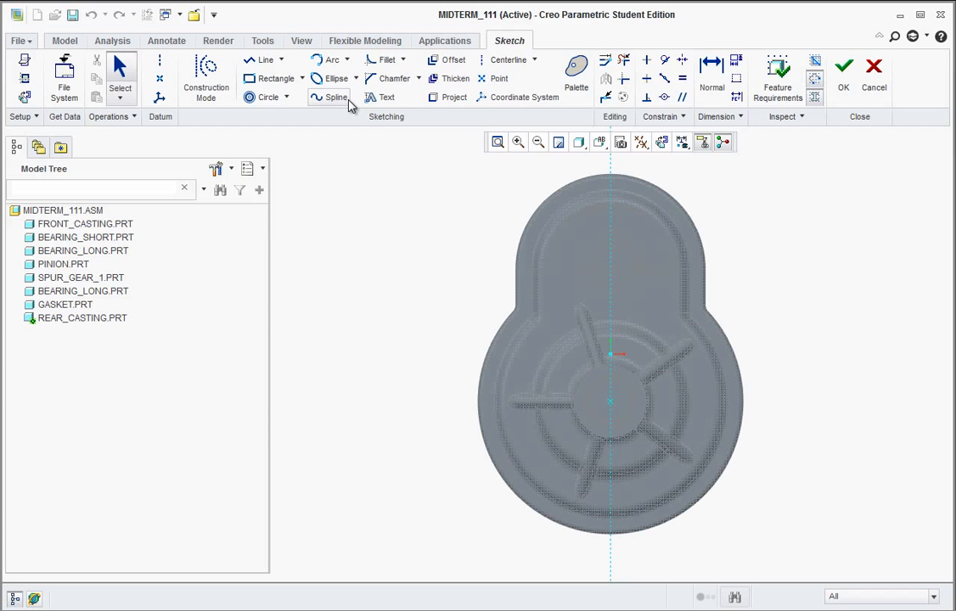
Step: Start a chain-type edge offset and orient the model to the saved BACK view to expose the flange face
{"action": "left_click", "coordinate": [448, 61]}
{"action": "left_click", "coordinate": [910, 198]}
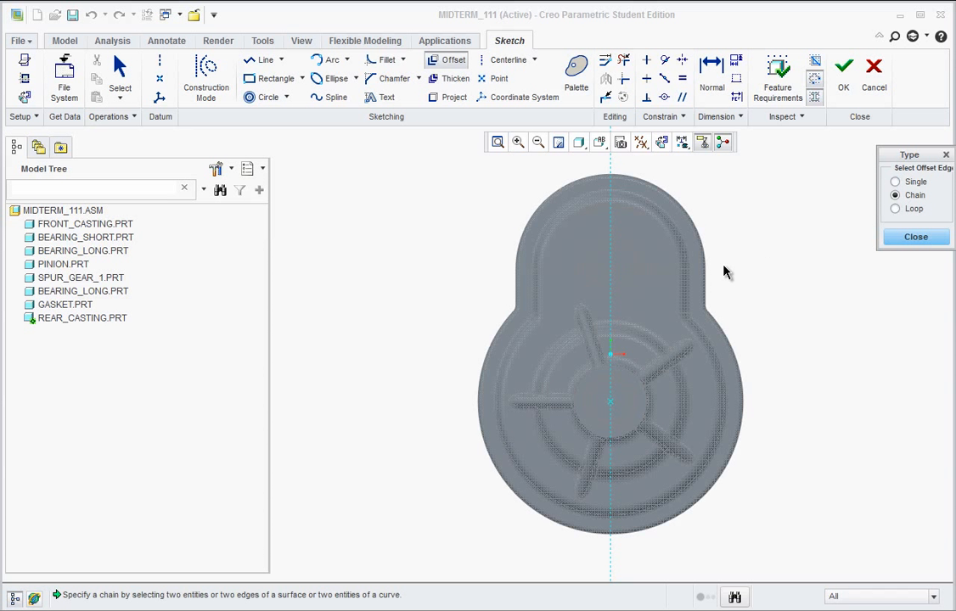
{"action": "scroll", "coordinate": [710, 279], "scroll_direction": "down", "scroll_amount": 4}
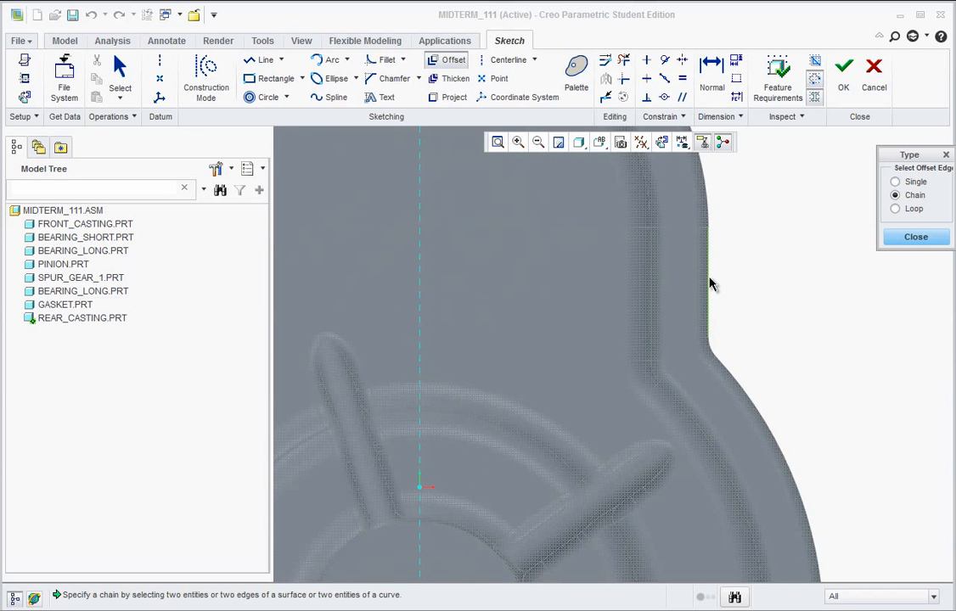
{"action": "scroll", "coordinate": [747, 234], "scroll_direction": "up", "scroll_amount": 4}
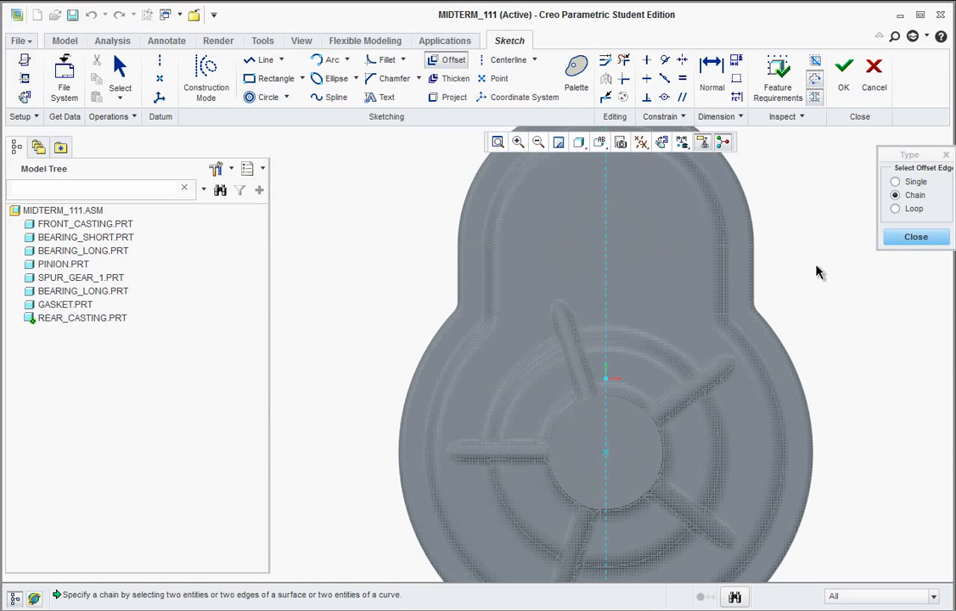
{"action": "scroll", "coordinate": [789, 265], "scroll_direction": "up", "scroll_amount": 1}
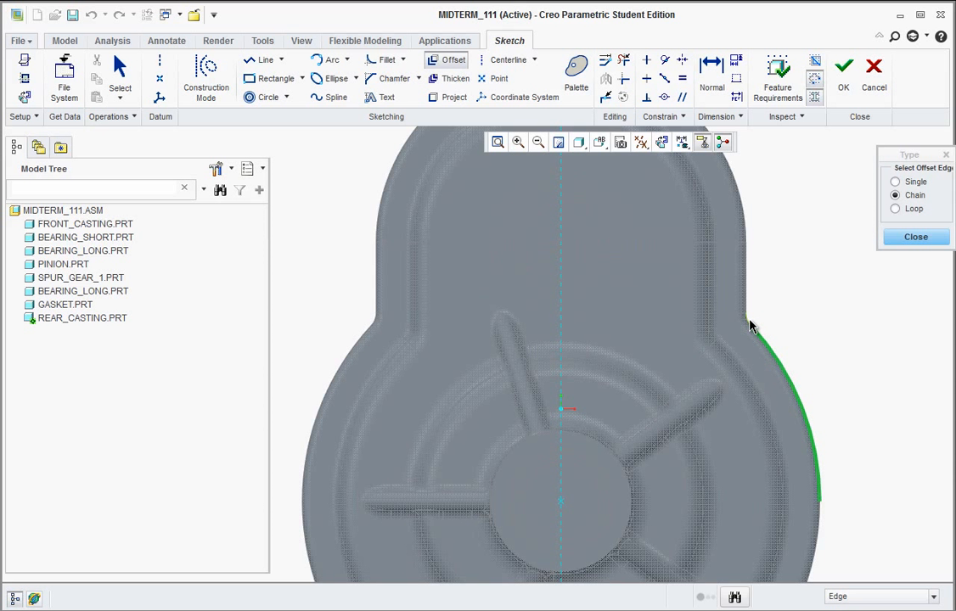
{"action": "scroll", "coordinate": [774, 331], "scroll_direction": "down", "scroll_amount": 3}
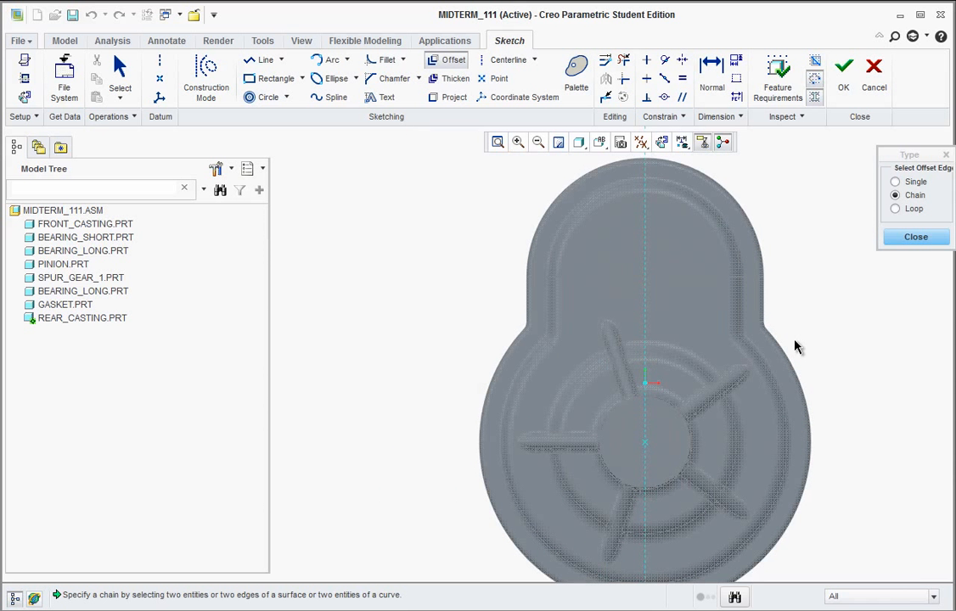
{"action": "left_click", "coordinate": [600, 143]}
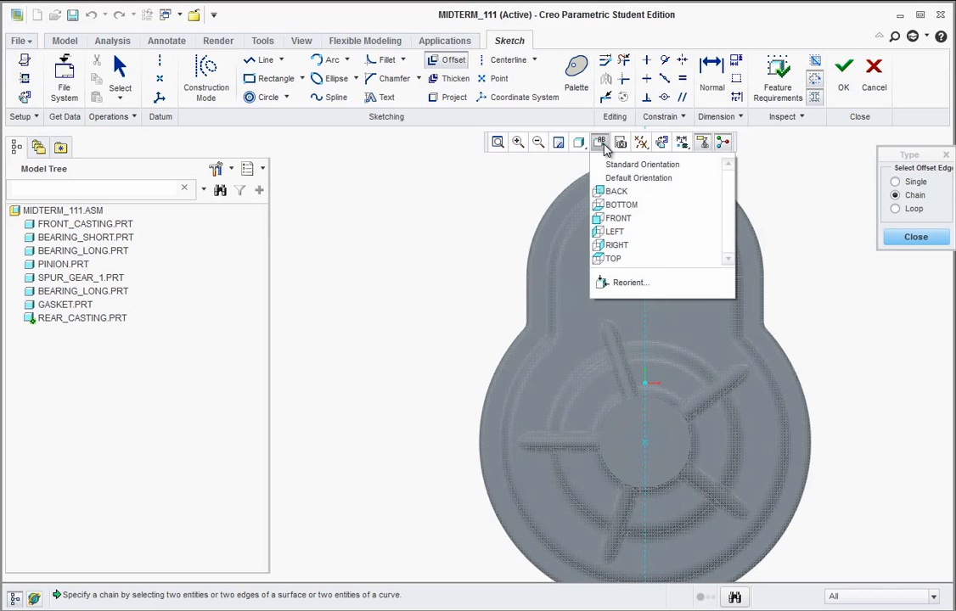
{"action": "left_click", "coordinate": [605, 186]}
{"action": "scroll", "coordinate": [685, 327], "scroll_direction": "up", "scroll_amount": 4}
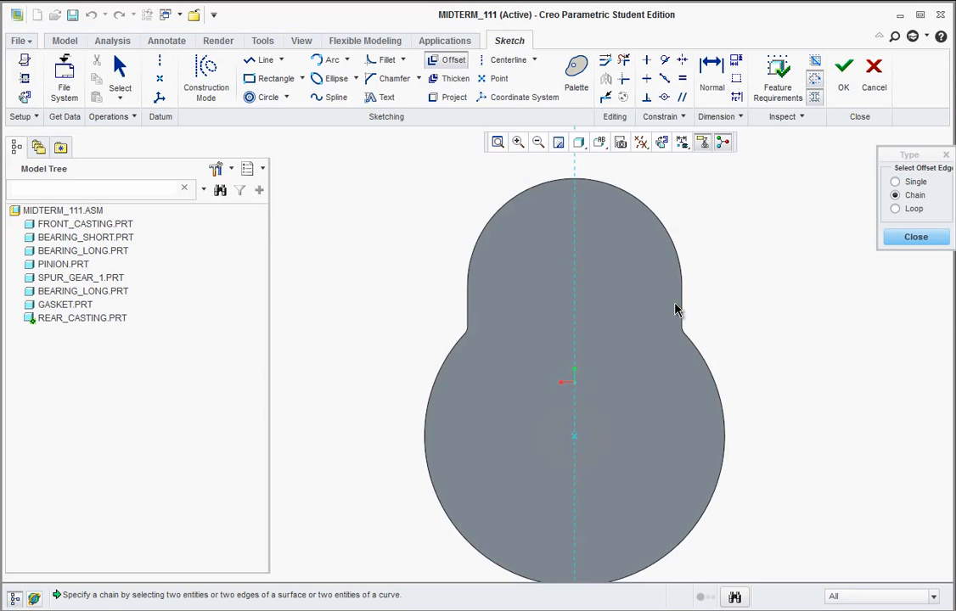
Step: Offset the flange plate's complete outer edge chain inward by 0.5 and finish the sketch
{"action": "left_click", "coordinate": [685, 319]}
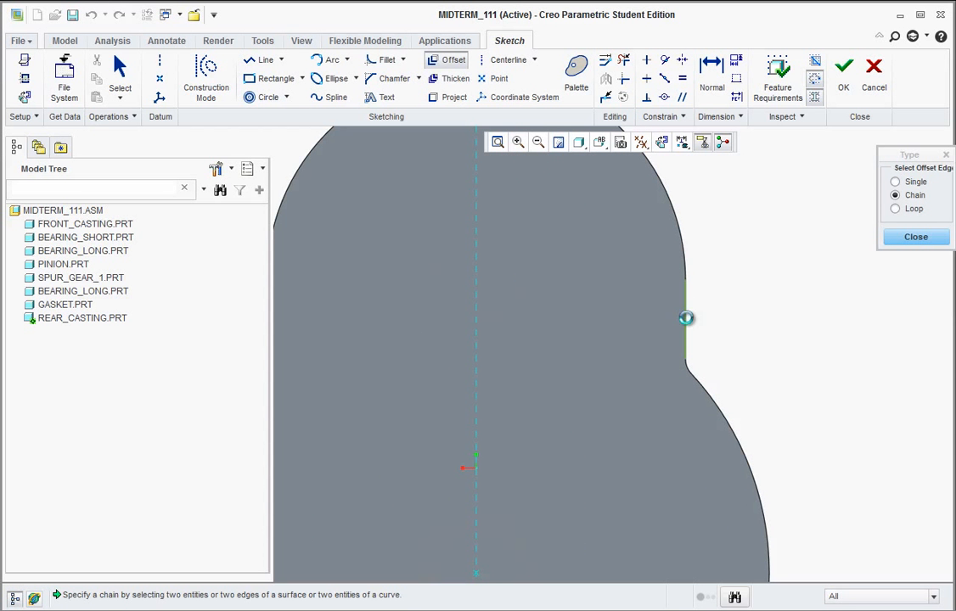
{"action": "left_click", "coordinate": [685, 262]}
{"action": "scroll", "coordinate": [775, 326], "scroll_direction": "down", "scroll_amount": 4}
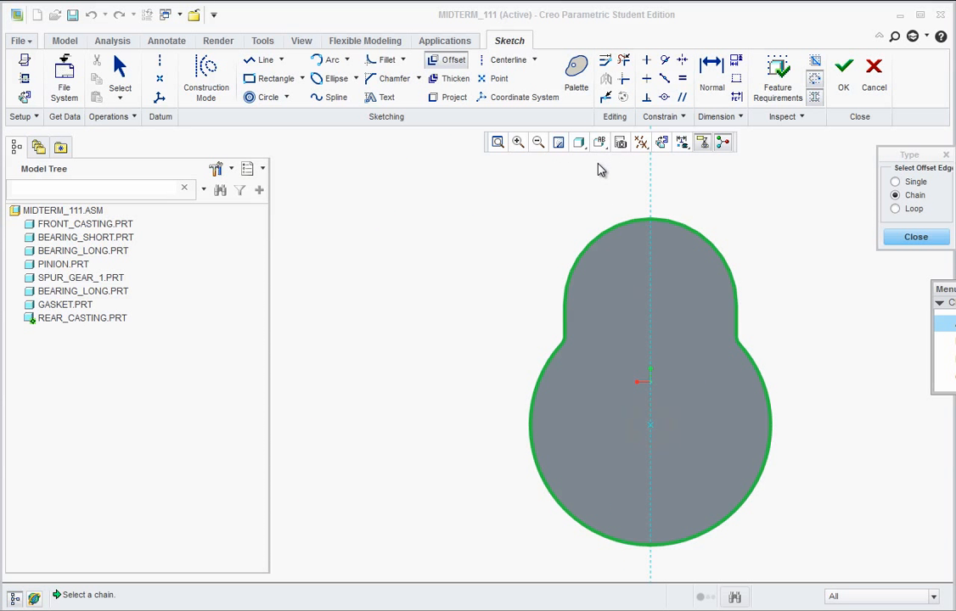
{"action": "scroll", "coordinate": [788, 420], "scroll_direction": "up", "scroll_amount": 1}
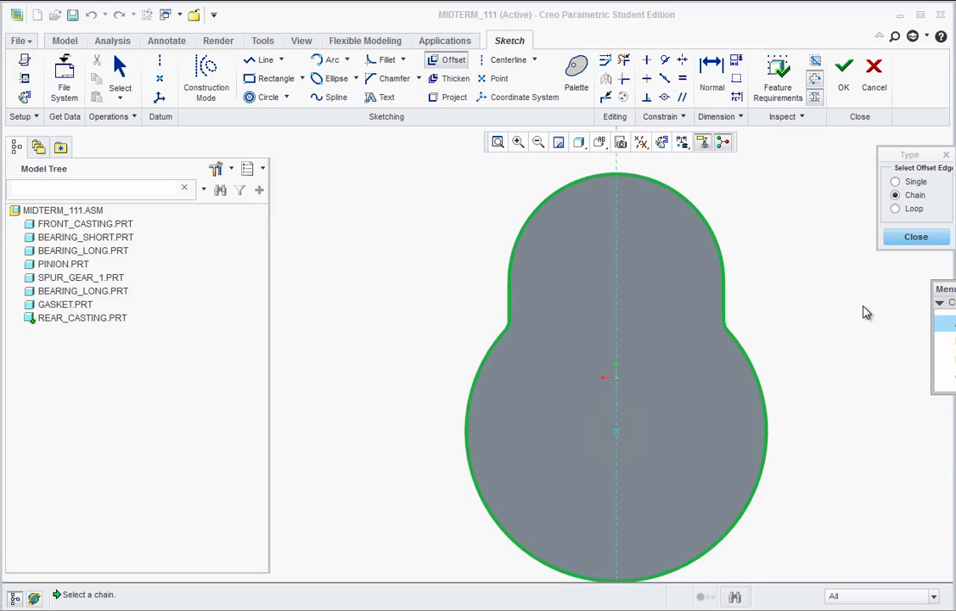
{"action": "left_click", "coordinate": [950, 326]}
{"action": "left_click", "coordinate": [270, 335]}
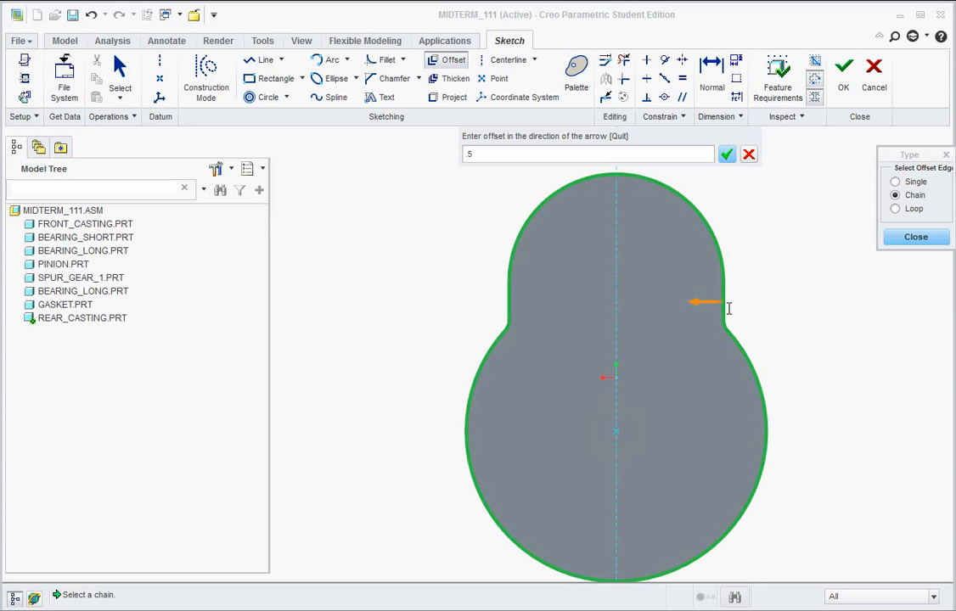
{"action": "left_click", "coordinate": [727, 155]}
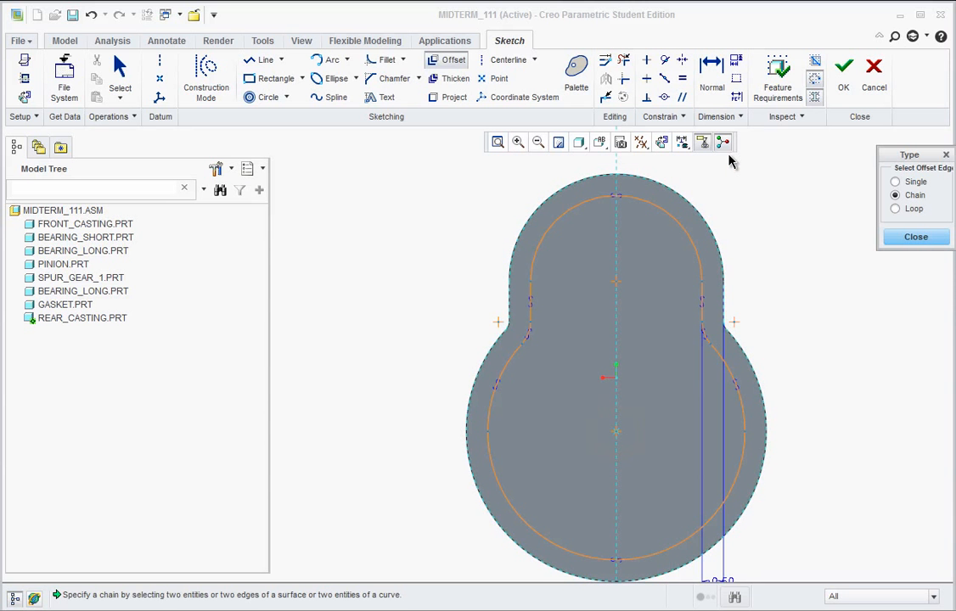
{"action": "mouse_move", "coordinate": [663, 387]}
{"action": "middle_mouse_down"}
{"action": "mouse_move", "coordinate": [657, 337]}
{"action": "mouse_move", "coordinate": [627, 316]}
{"action": "mouse_move", "coordinate": [625, 328]}
{"action": "mouse_move", "coordinate": [645, 298]}
{"action": "middle_mouse_up"}
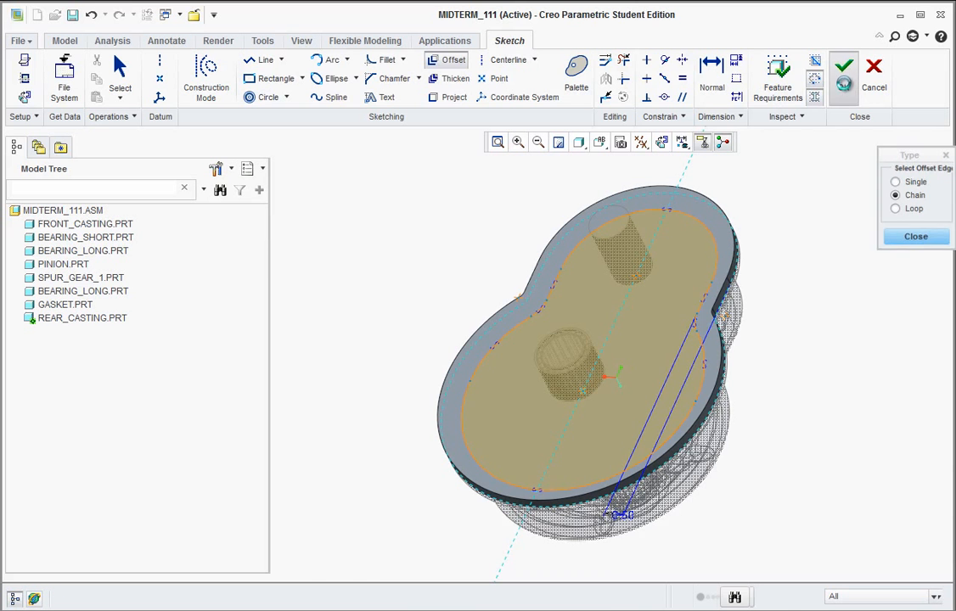
{"action": "left_click", "coordinate": [843, 73]}
Step: Start extruding the offset outline as a solid, directed away from the front casting to a depth of about 1.34
{"action": "left_click", "coordinate": [314, 78]}
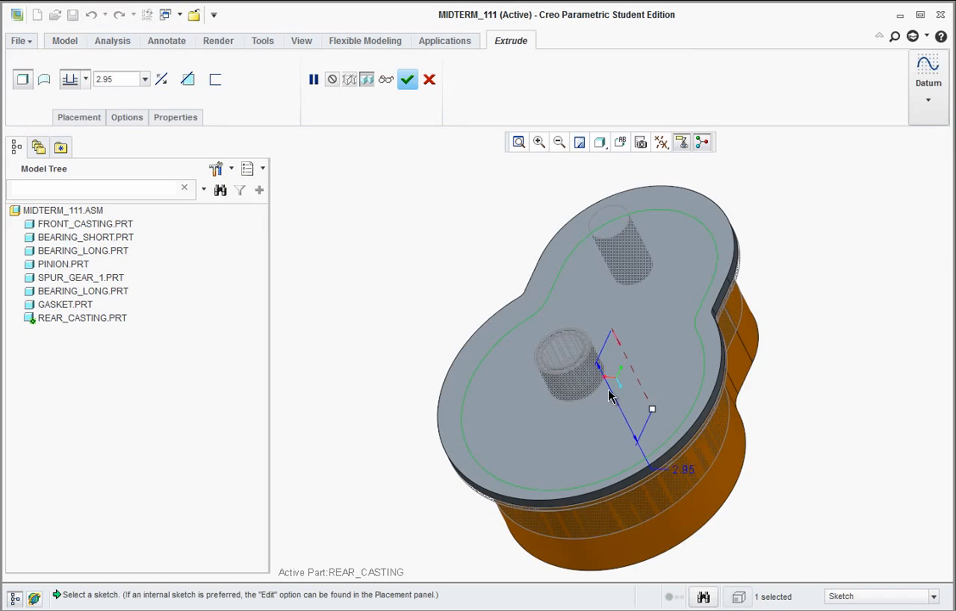
{"action": "left_click_drag", "start_coordinate": [618, 356], "coordinate": [582, 302]}
{"action": "middle_click_drag", "start_coordinate": [659, 435], "coordinate": [504, 523]}
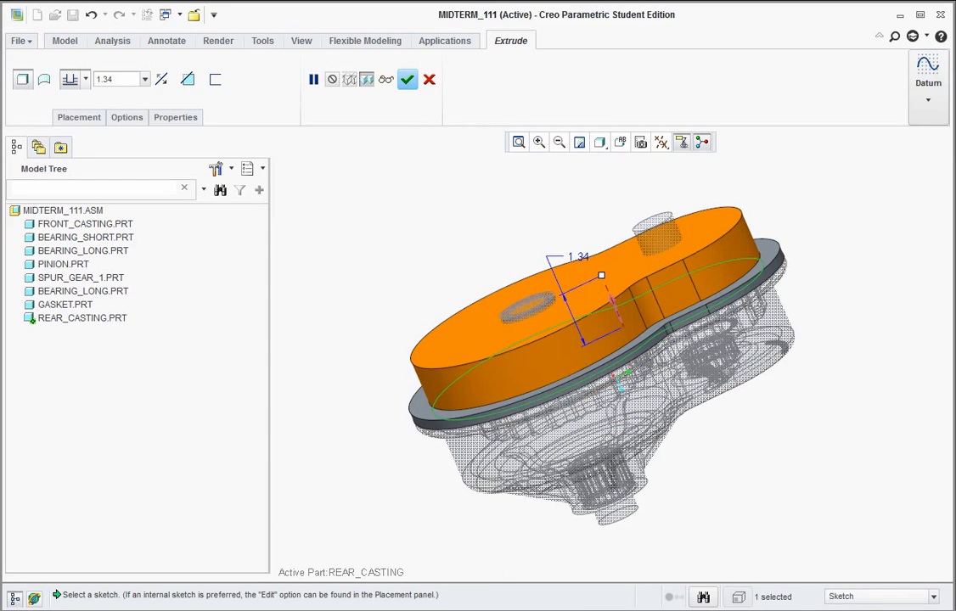
Step: Switch to the PDF drawing, examine the rear casting's depth dimensions on page 4, and return to Creo
{"action": "key", "text": "alt+Tab"}
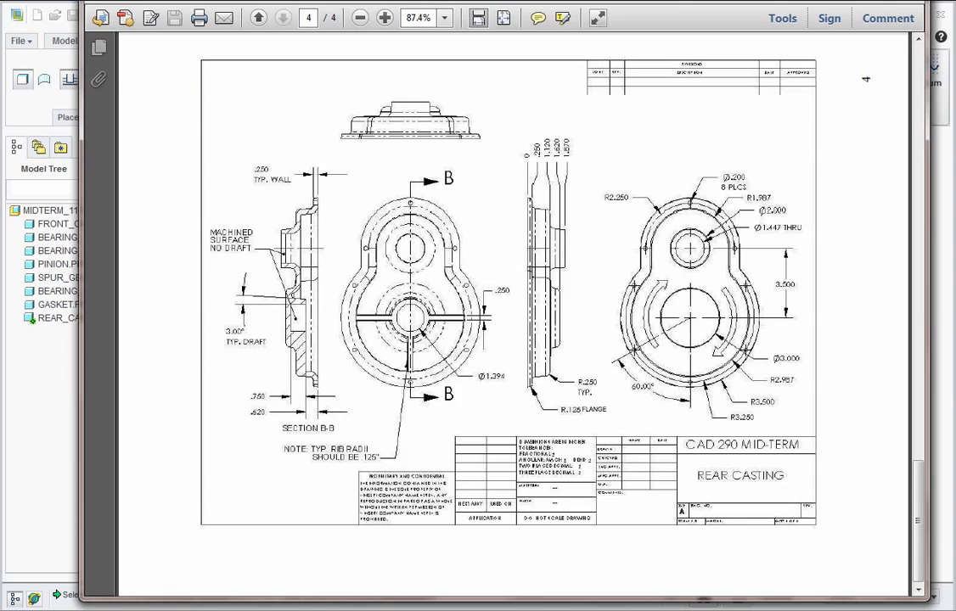
{"action": "left_click", "coordinate": [386, 18]}
{"action": "left_click", "coordinate": [386, 18]}
{"action": "scroll", "coordinate": [764, 243], "scroll_direction": "down", "scroll_amount": 3}
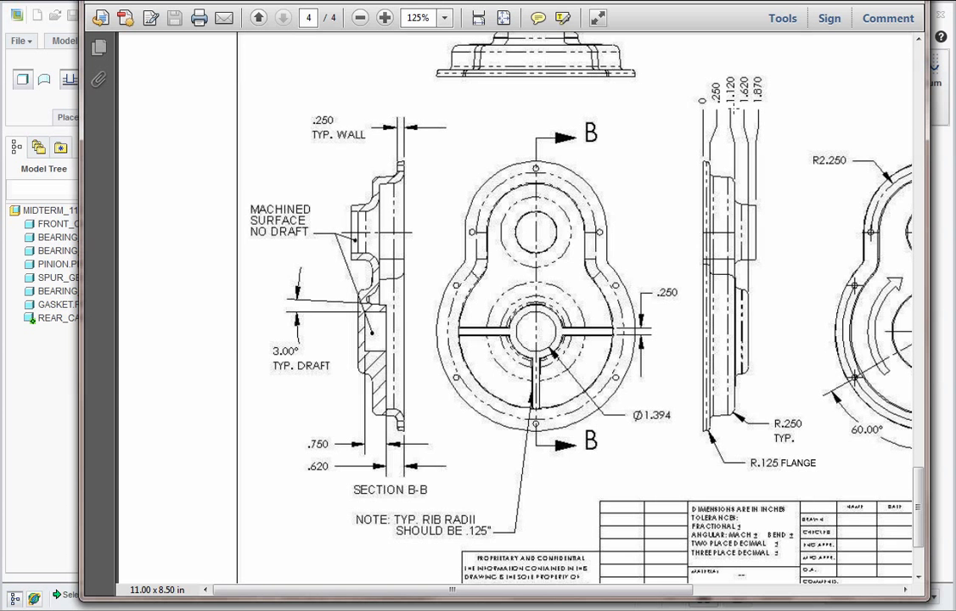
{"action": "left_click", "coordinate": [29, 405]}
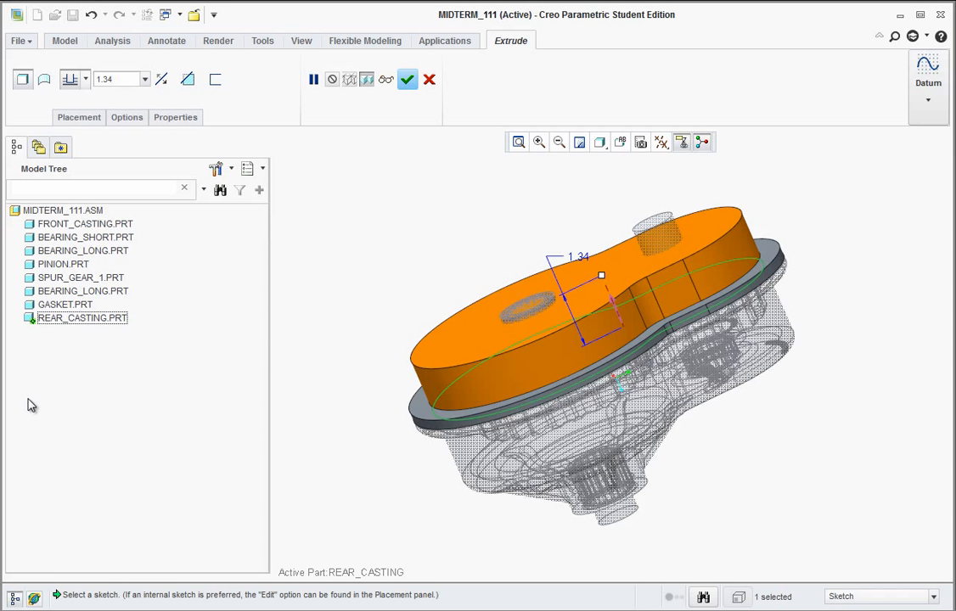
Step: Set the extrusion depth to 1.12 and complete the raised body
{"action": "double_click", "coordinate": [578, 256]}
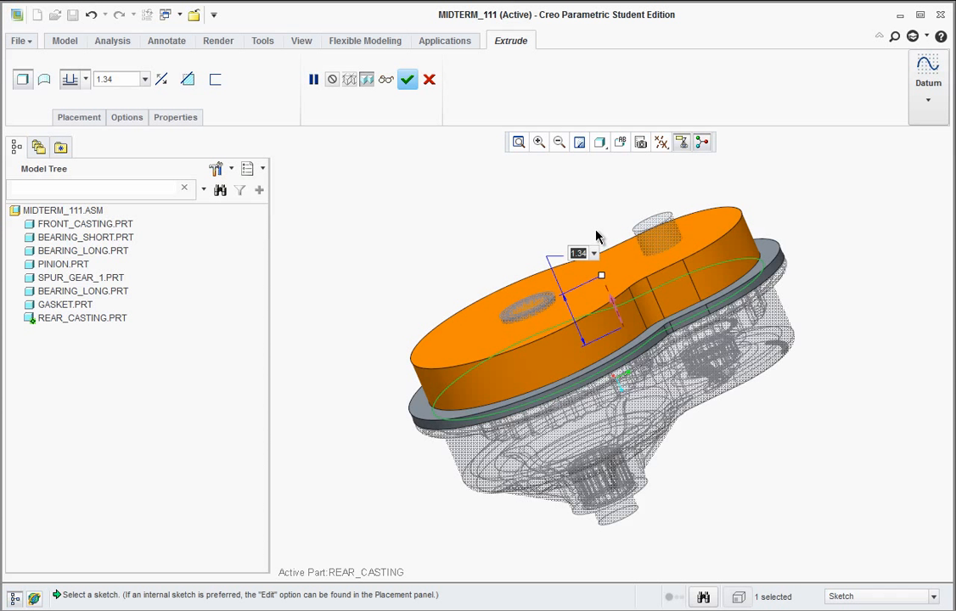
{"action": "type", "text": "1.12"}
{"action": "key", "text": "Return"}
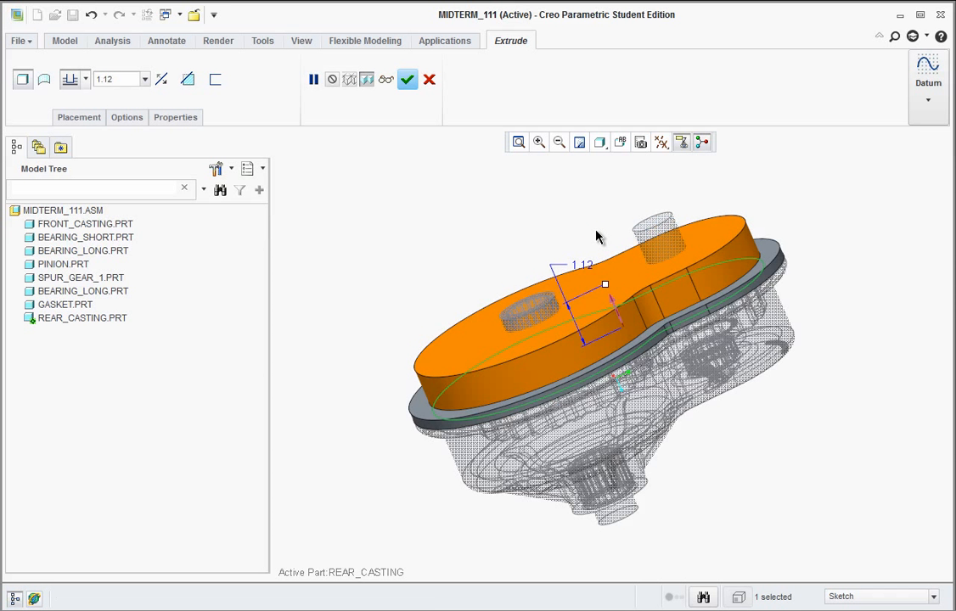
{"action": "left_click", "coordinate": [408, 80]}
Step: Start a new sketch on the raised body's flat end face and orient the model to the saved BACK view
{"action": "middle_click_drag", "start_coordinate": [422, 245], "coordinate": [450, 265]}
{"action": "middle_click_drag", "start_coordinate": [577, 355], "coordinate": [551, 285]}
{"action": "left_click", "coordinate": [623, 316]}
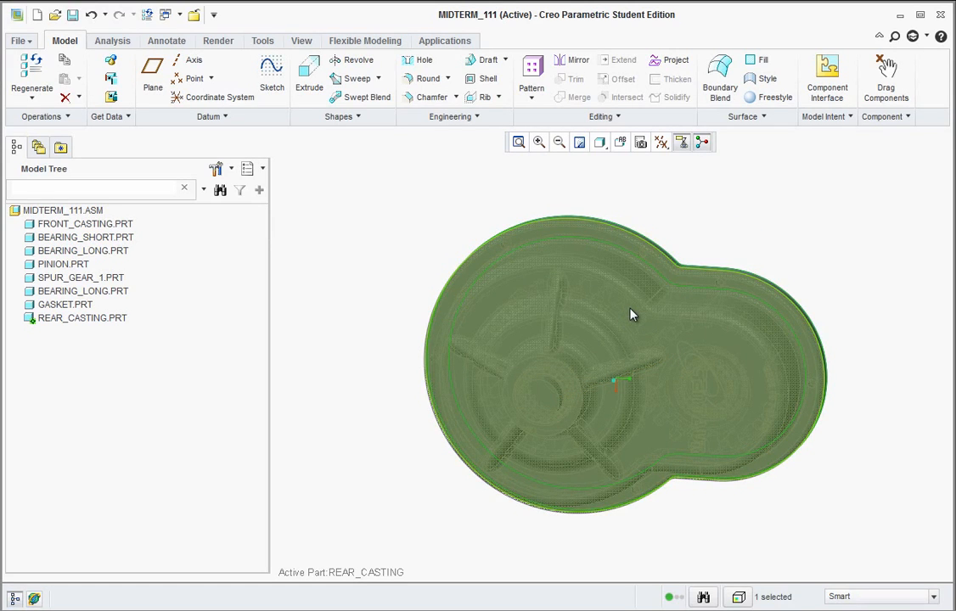
{"action": "left_click", "coordinate": [399, 183]}
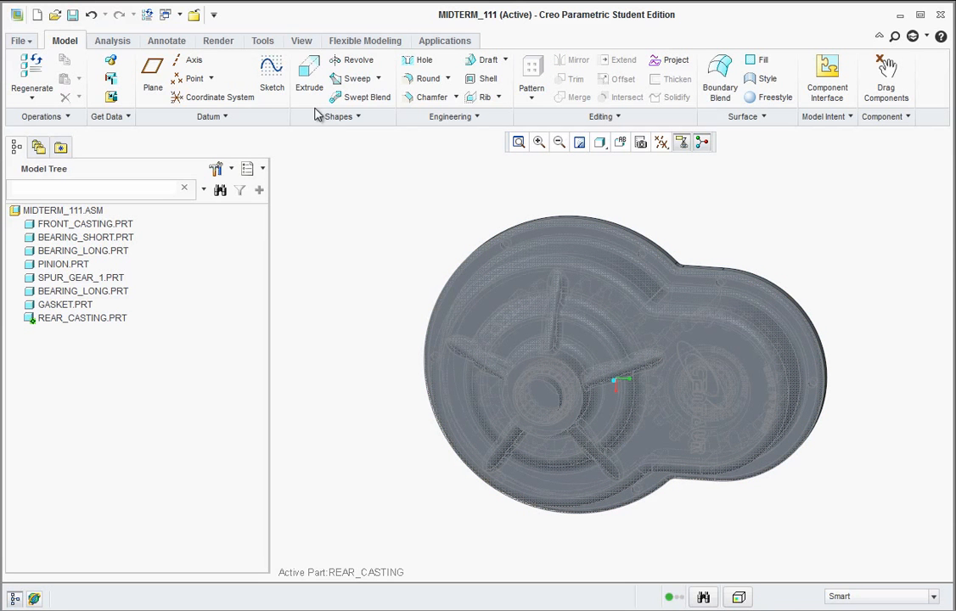
{"action": "left_click", "coordinate": [272, 73]}
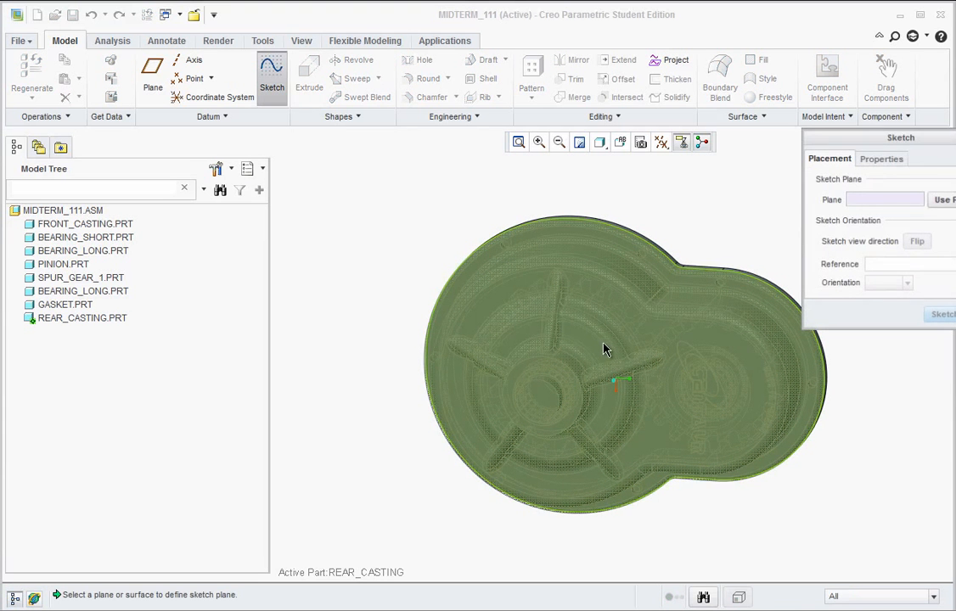
{"action": "left_click", "coordinate": [652, 315]}
{"action": "left_click", "coordinate": [935, 314]}
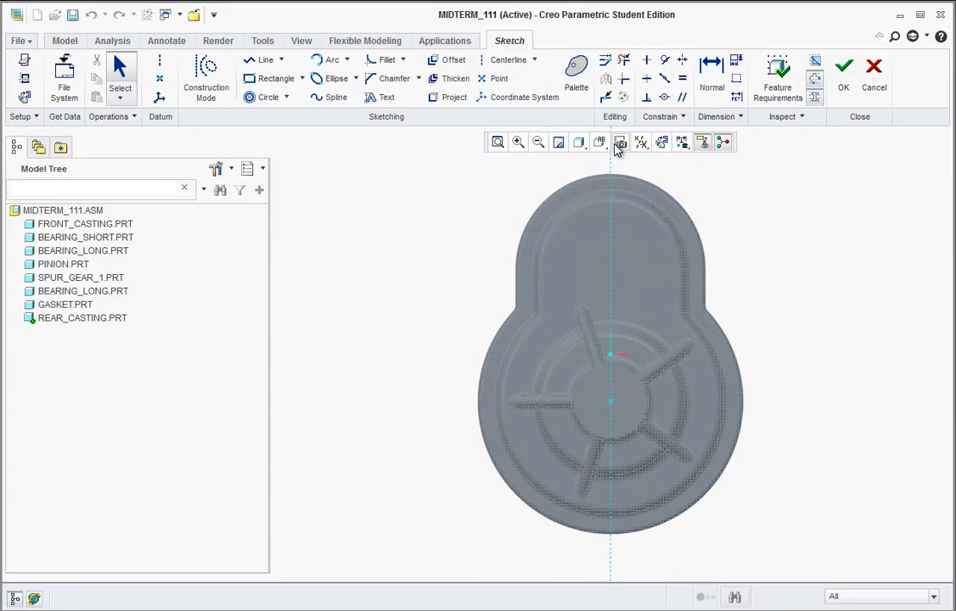
{"action": "left_click", "coordinate": [619, 144]}
{"action": "left_click", "coordinate": [604, 191]}
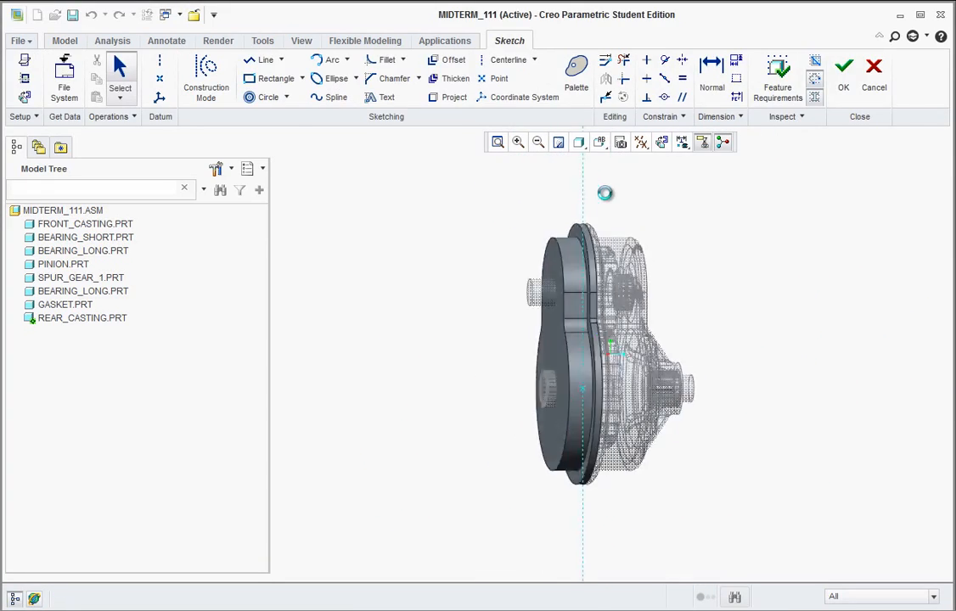
{"action": "scroll", "coordinate": [607, 401], "scroll_direction": "up", "scroll_amount": 3}
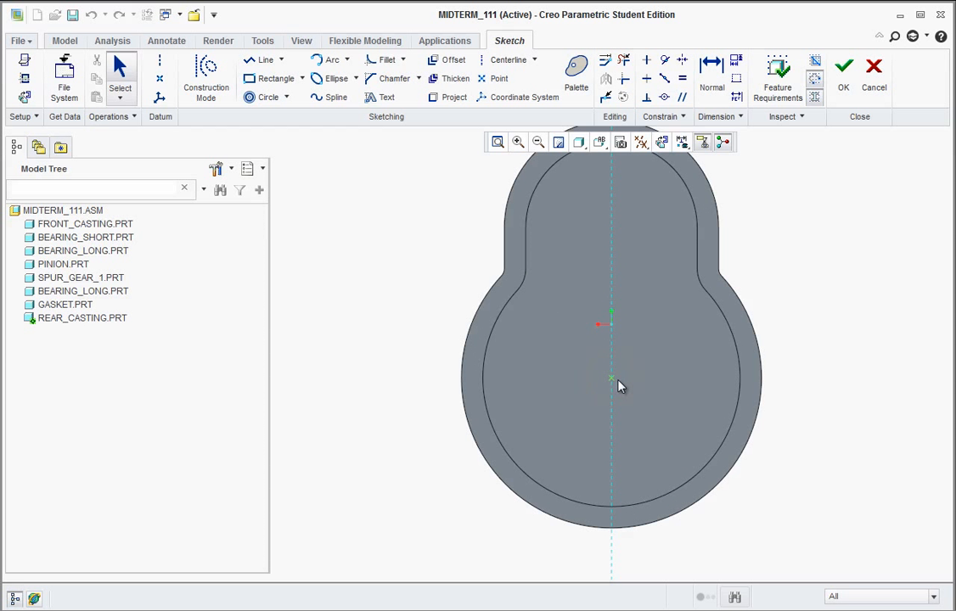
Step: Sketch a circle about 2.64 in diameter, concentric with the raised body's large lower arc
{"action": "left_click", "coordinate": [250, 99]}
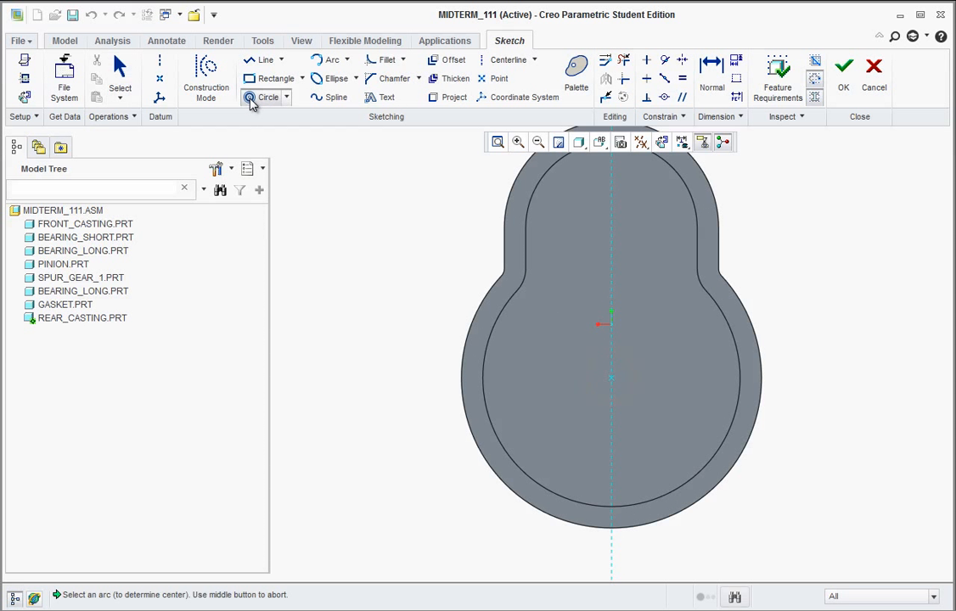
{"action": "left_click", "coordinate": [688, 490]}
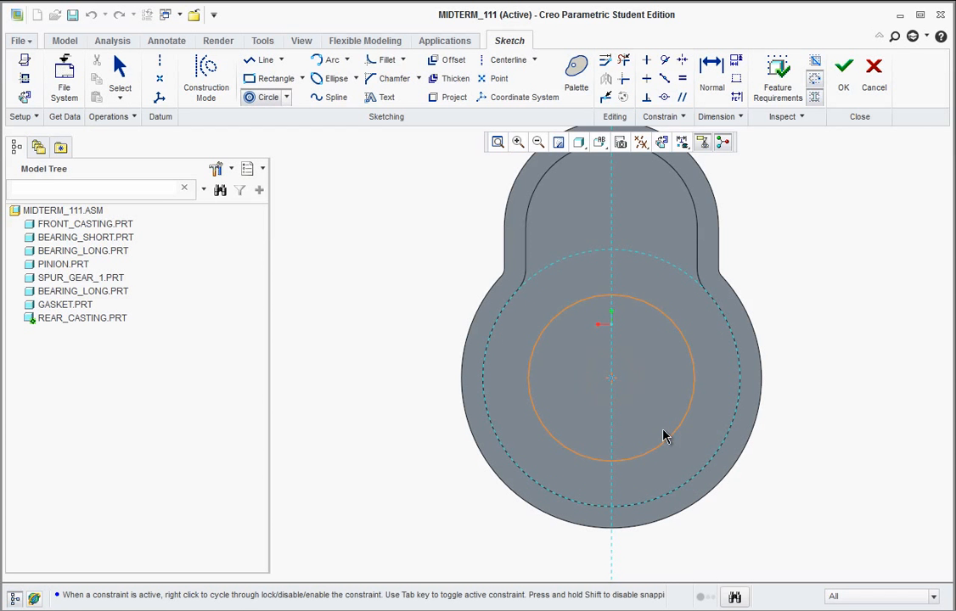
{"action": "left_click", "coordinate": [652, 422]}
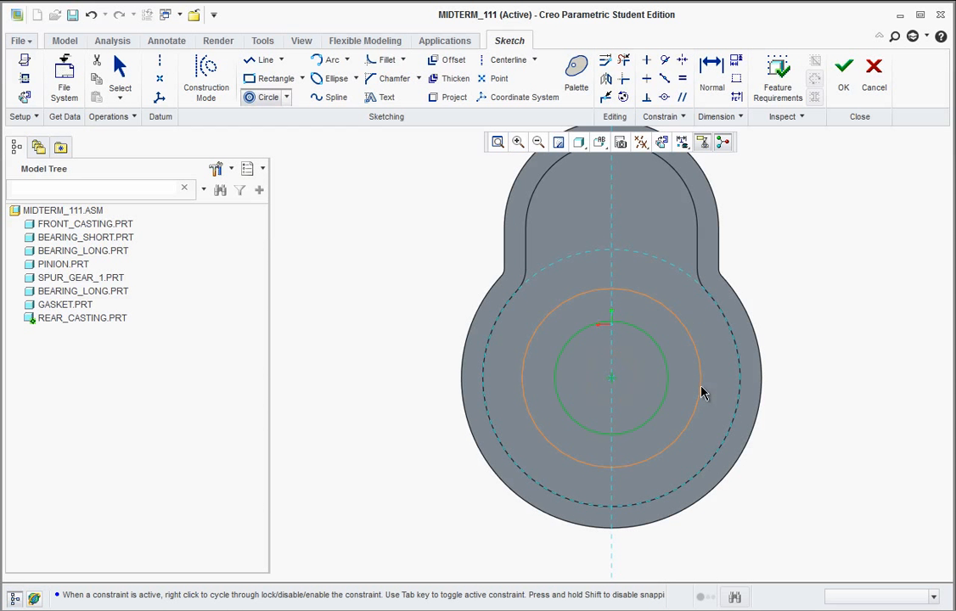
{"action": "middle_click", "coordinate": [703, 393]}
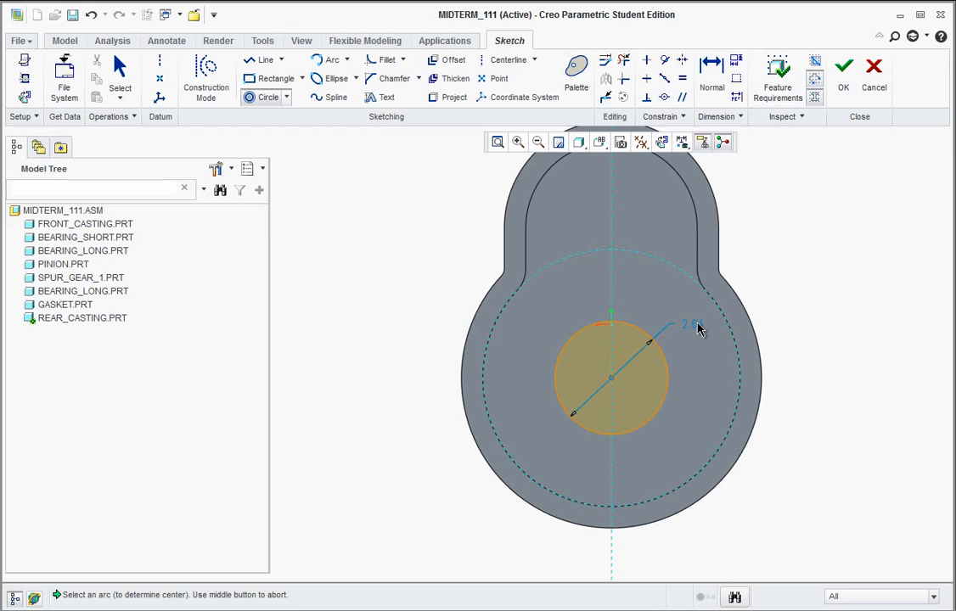
{"action": "mouse_move", "coordinate": [689, 322]}
{"action": "middle_mouse_down"}
{"action": "mouse_move", "coordinate": [646, 336]}
{"action": "mouse_move", "coordinate": [559, 335]}
{"action": "middle_mouse_up"}
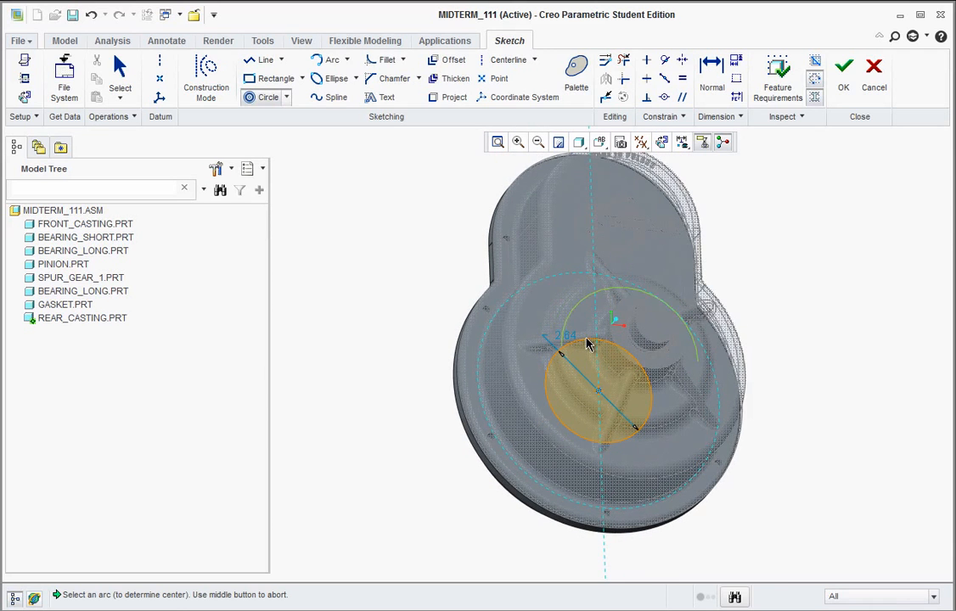
{"action": "scroll", "coordinate": [576, 337], "scroll_direction": "up", "scroll_amount": 3}
{"action": "middle_click_drag", "start_coordinate": [541, 353], "coordinate": [440, 333]}
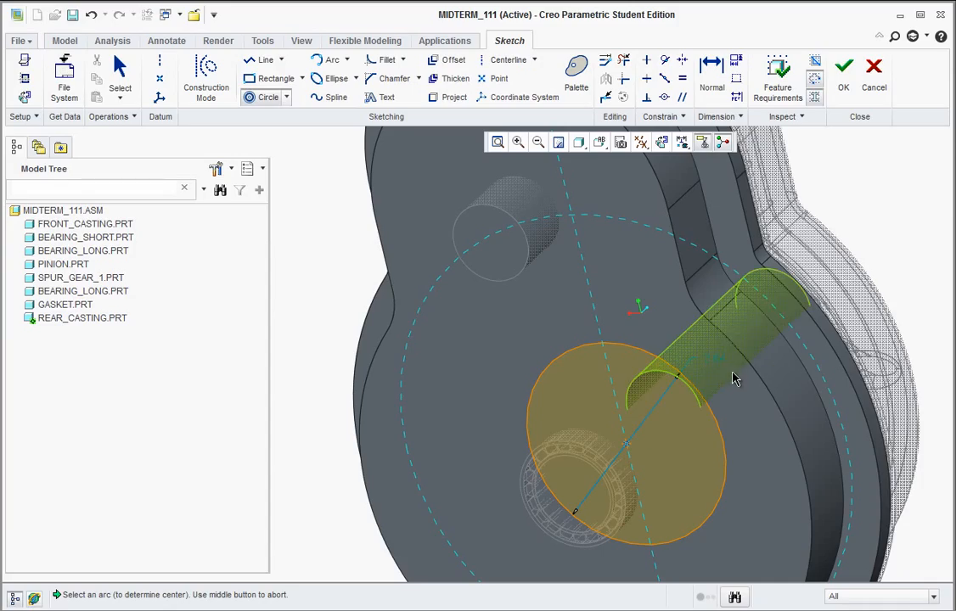
Step: Set the lower circle's diameter to 3 and finish the sketch
{"action": "mouse_move", "coordinate": [733, 378]}
{"action": "middle_mouse_down"}
{"action": "mouse_move", "coordinate": [711, 361]}
{"action": "mouse_move", "coordinate": [656, 354]}
{"action": "mouse_move", "coordinate": [566, 317]}
{"action": "middle_mouse_up"}
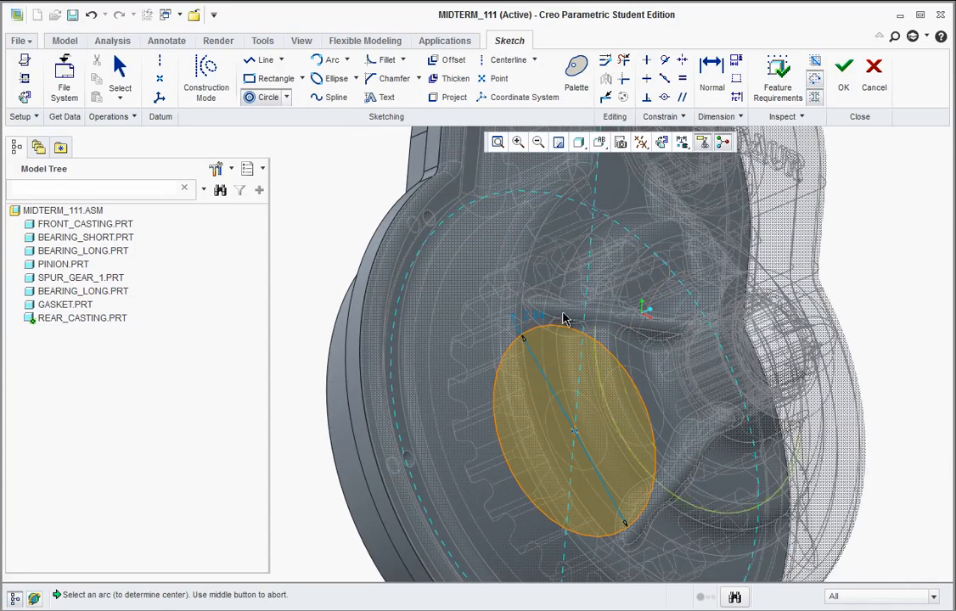
{"action": "middle_click", "coordinate": [536, 324]}
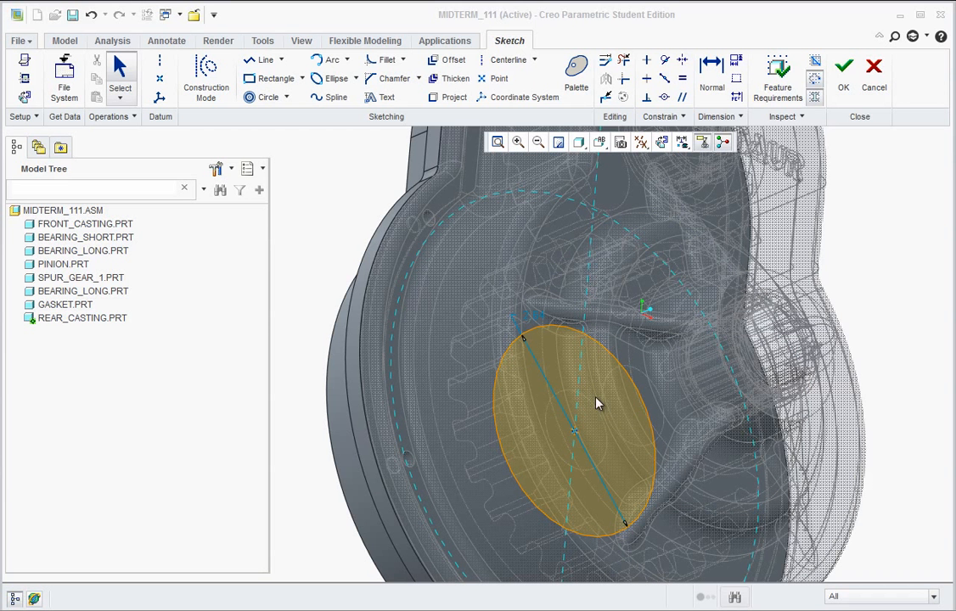
{"action": "right_click", "coordinate": [312, 313]}
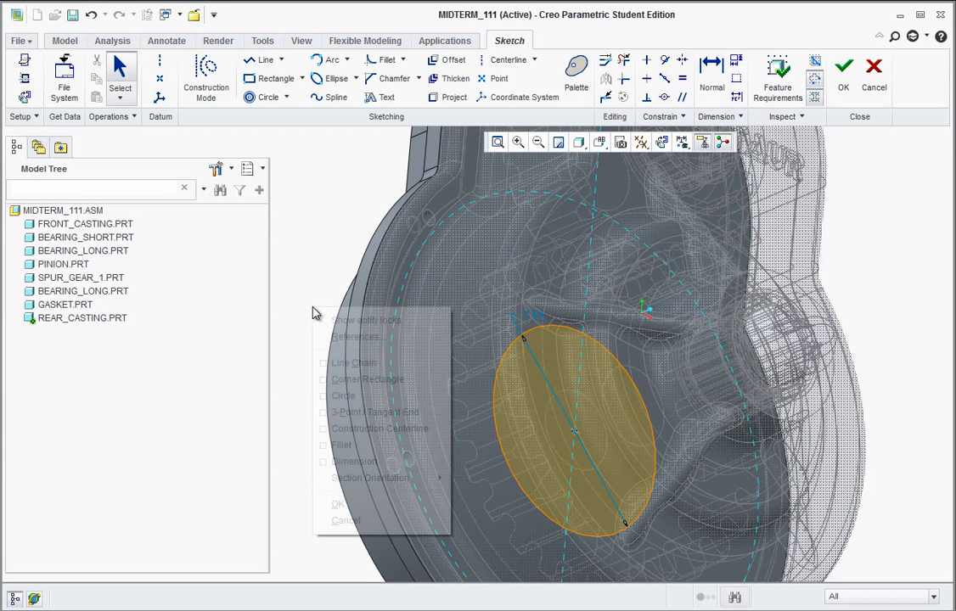
{"action": "left_click", "coordinate": [324, 240]}
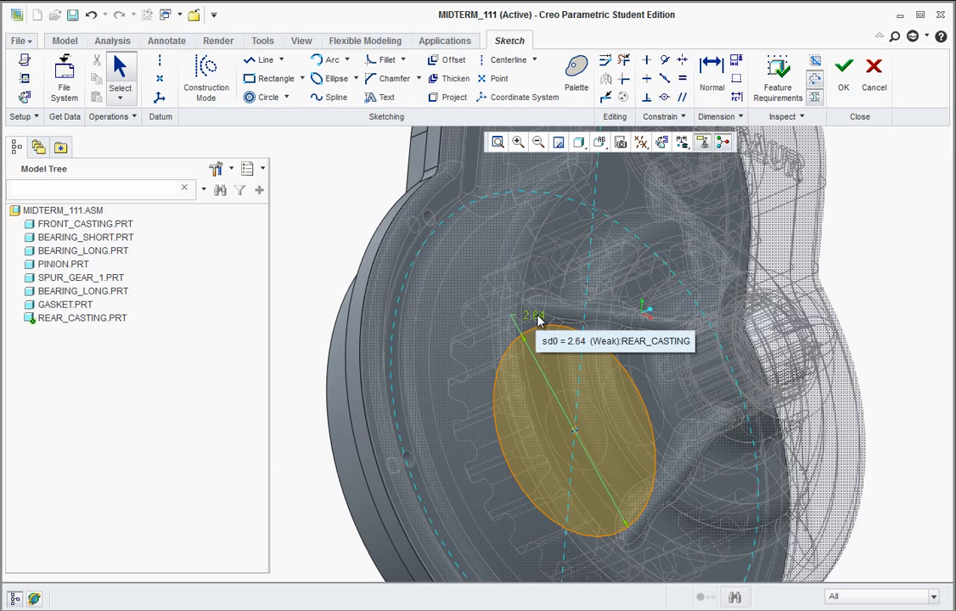
{"action": "double_click", "coordinate": [536, 318]}
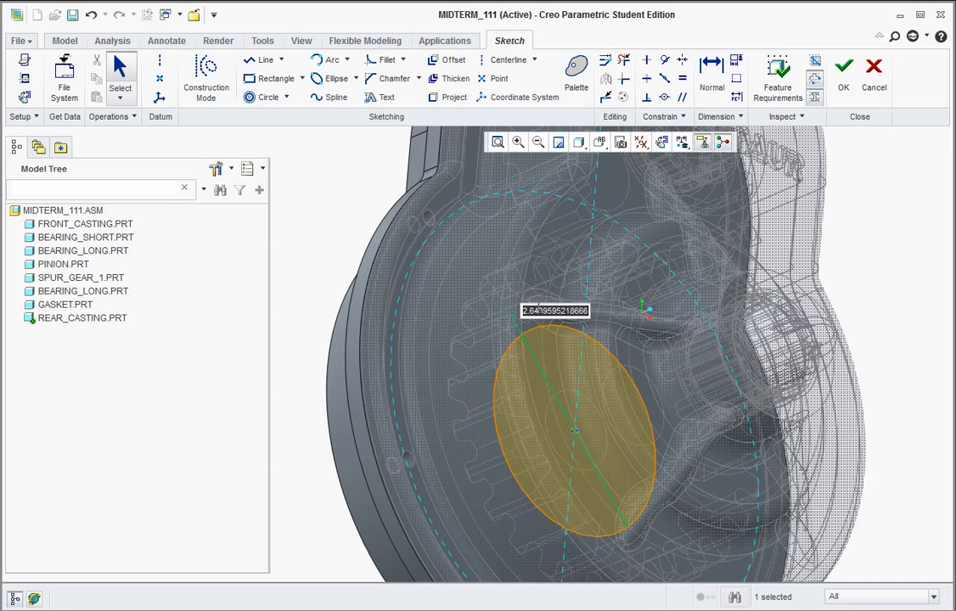
{"action": "type", "text": "3"}
{"action": "key", "text": "Return"}
{"action": "mouse_move", "coordinate": [552, 307]}
{"action": "middle_mouse_down"}
{"action": "mouse_move", "coordinate": [503, 290]}
{"action": "mouse_move", "coordinate": [534, 292]}
{"action": "mouse_move", "coordinate": [603, 241]}
{"action": "mouse_move", "coordinate": [624, 279]}
{"action": "mouse_move", "coordinate": [658, 236]}
{"action": "mouse_move", "coordinate": [653, 204]}
{"action": "middle_mouse_up"}
{"action": "left_click", "coordinate": [842, 75]}
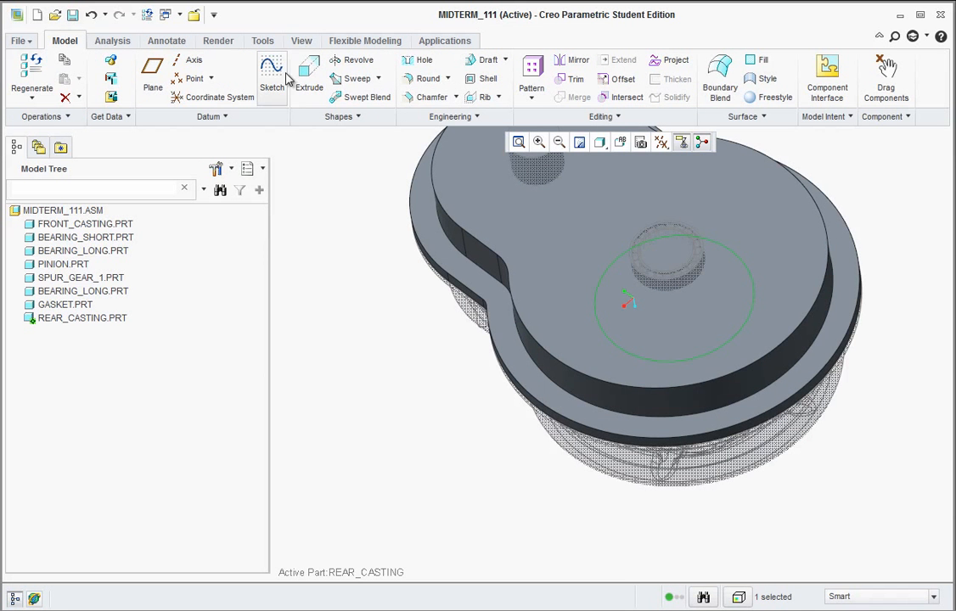
Step: Extrude the lower circle outward past the raised body to a depth of 1.62, checking the depth on the PDF drawing
{"action": "left_click", "coordinate": [309, 74]}
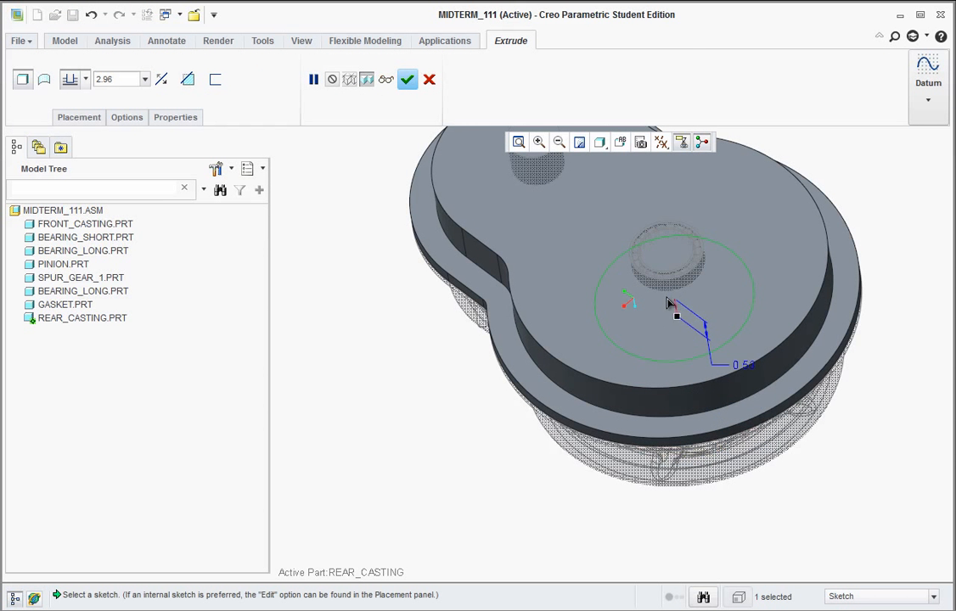
{"action": "left_click_drag", "start_coordinate": [670, 304], "coordinate": [663, 232]}
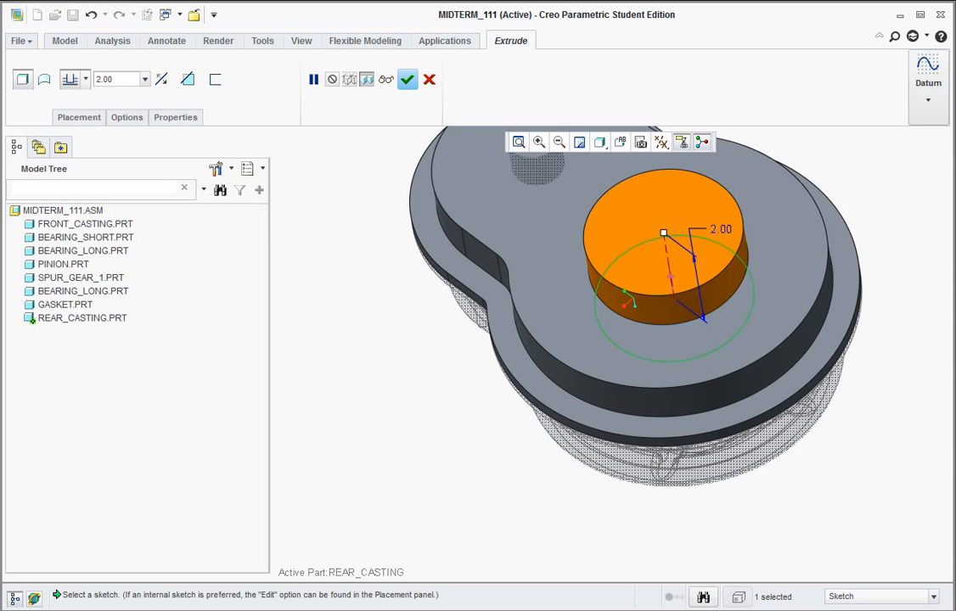
{"action": "key", "text": "alt+Tab"}
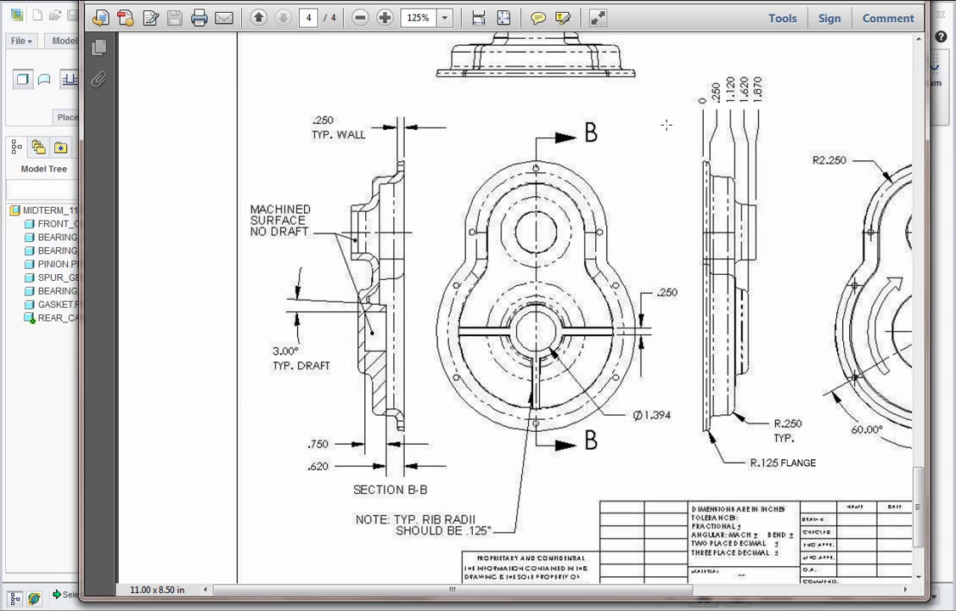
{"action": "left_click", "coordinate": [21, 327]}
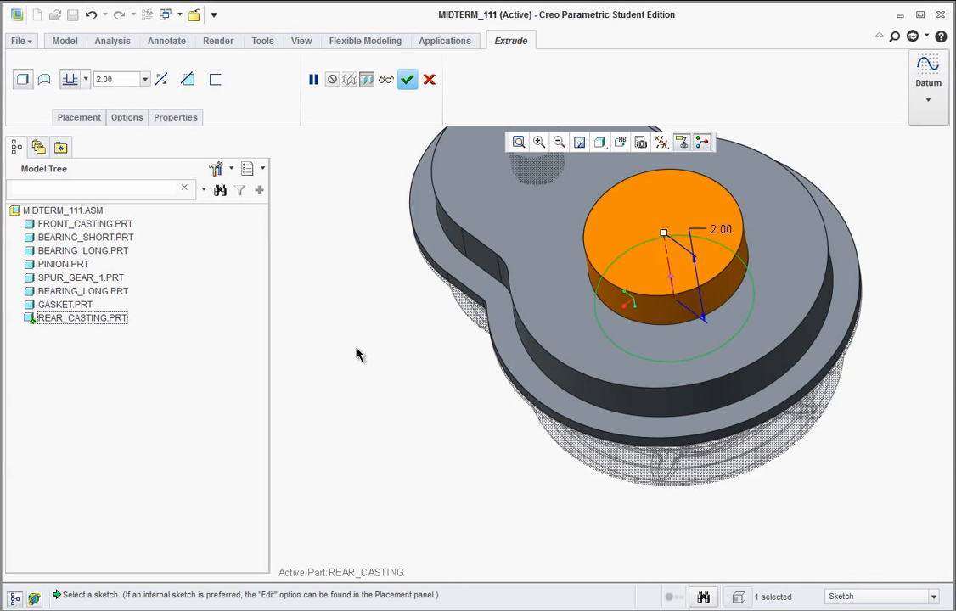
{"action": "double_click", "coordinate": [720, 227]}
{"action": "type", "text": "1.6"}
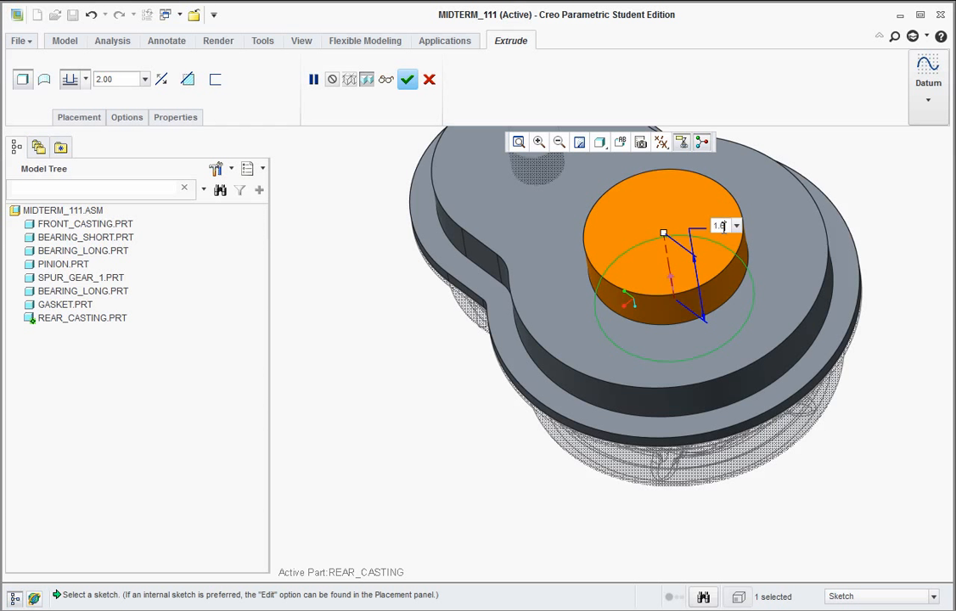
{"action": "type", "text": "2"}
{"action": "key", "text": "Return"}
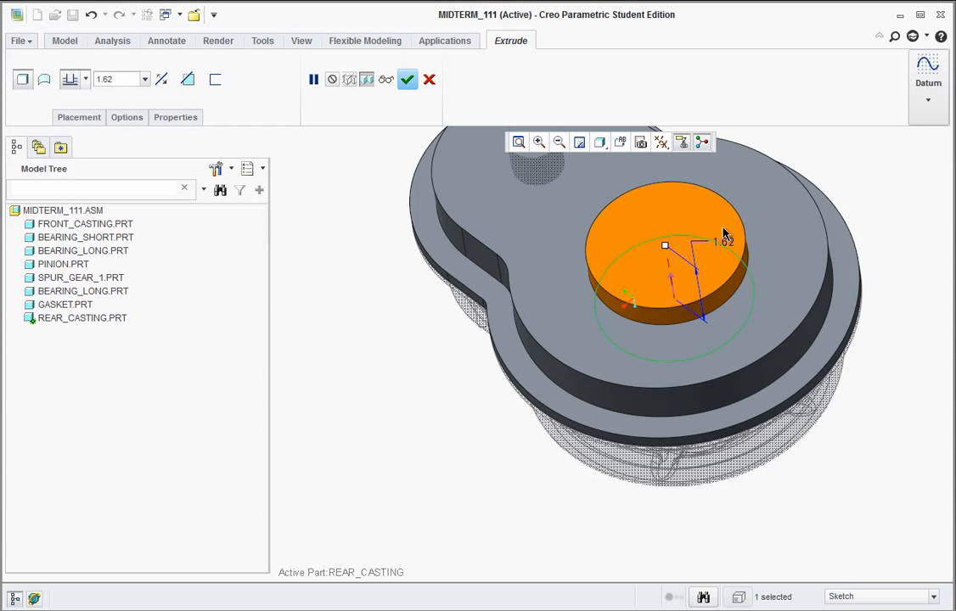
{"action": "left_click", "coordinate": [408, 79]}
Step: Start a new sketch on the rear casting flange's flat gasket-side face and orient the model to the saved BACK view
{"action": "scroll", "coordinate": [421, 373], "scroll_direction": "down", "scroll_amount": 2}
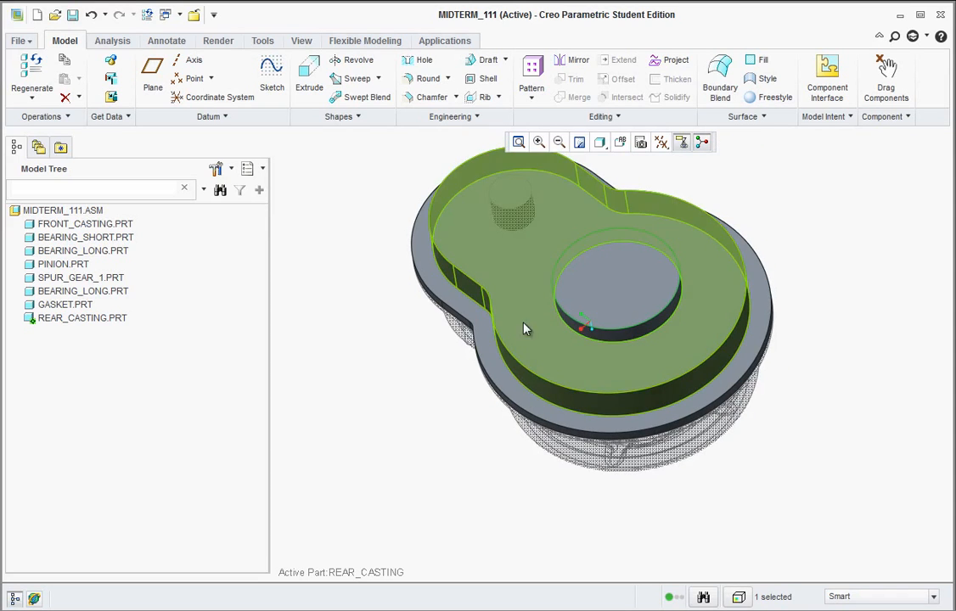
{"action": "middle_click_drag", "start_coordinate": [523, 330], "coordinate": [395, 226]}
{"action": "middle_click_drag", "start_coordinate": [624, 255], "coordinate": [637, 259]}
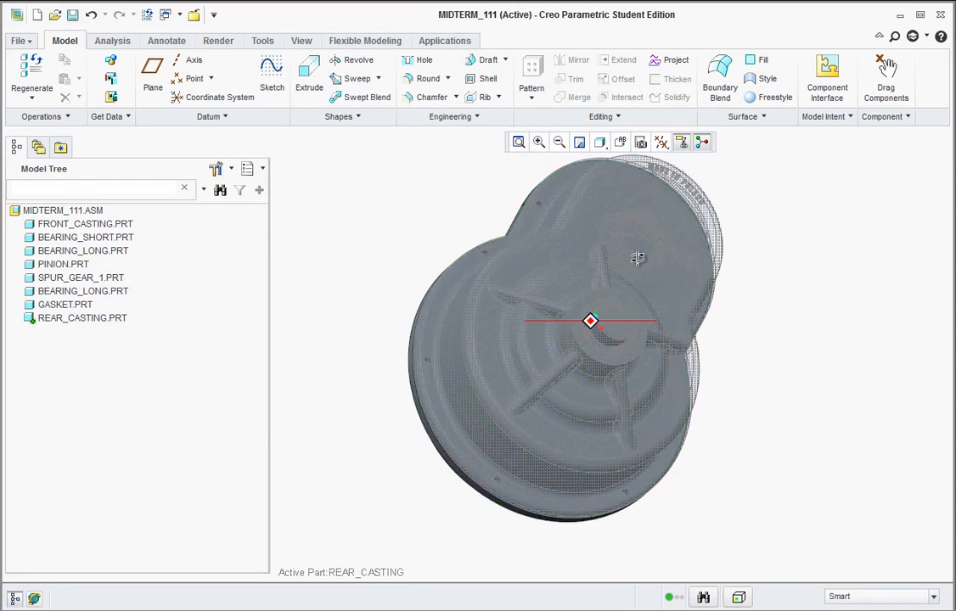
{"action": "key", "text": "ctrl+d"}
{"action": "left_click", "coordinate": [272, 74]}
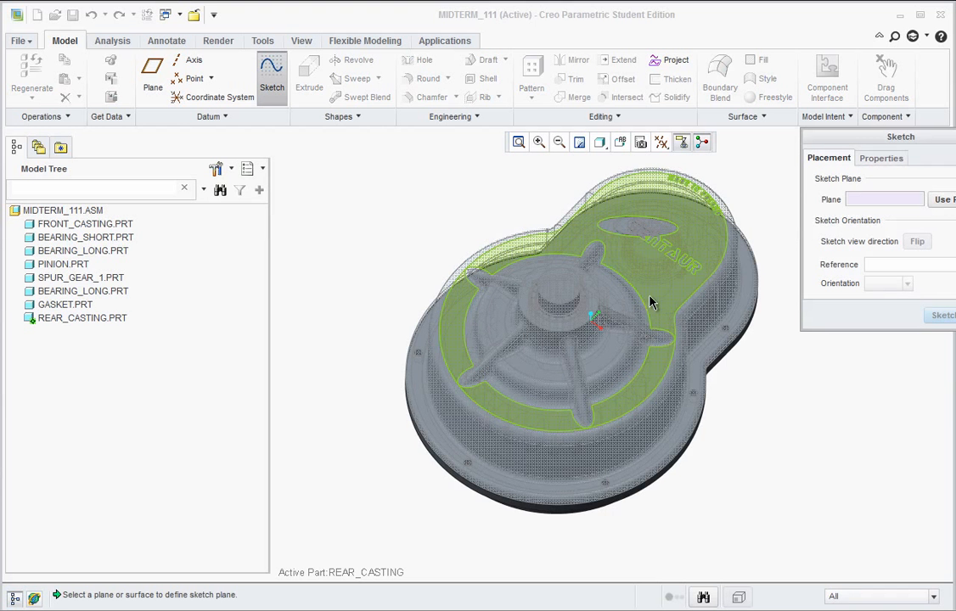
{"action": "left_click", "coordinate": [695, 351]}
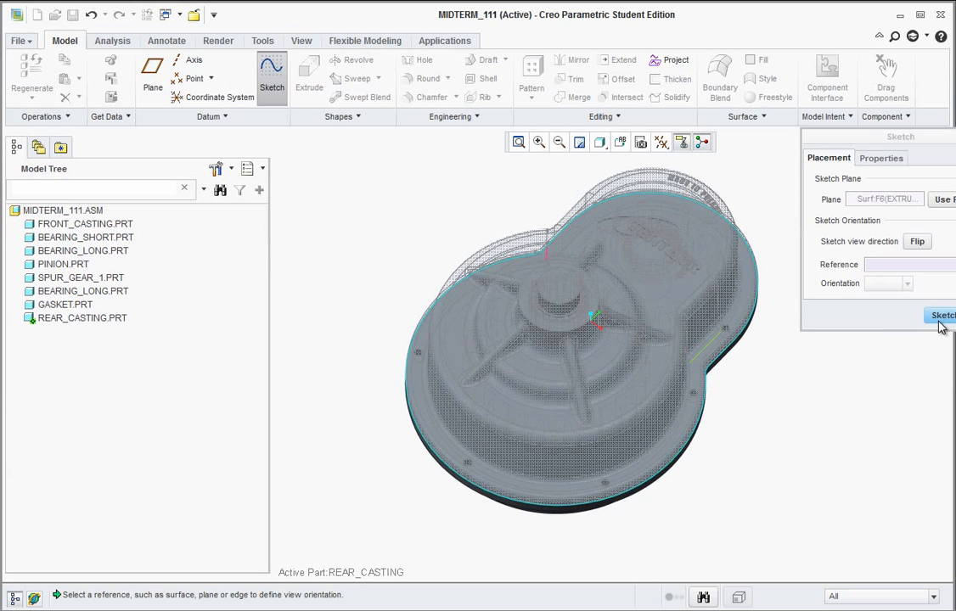
{"action": "left_click", "coordinate": [940, 315]}
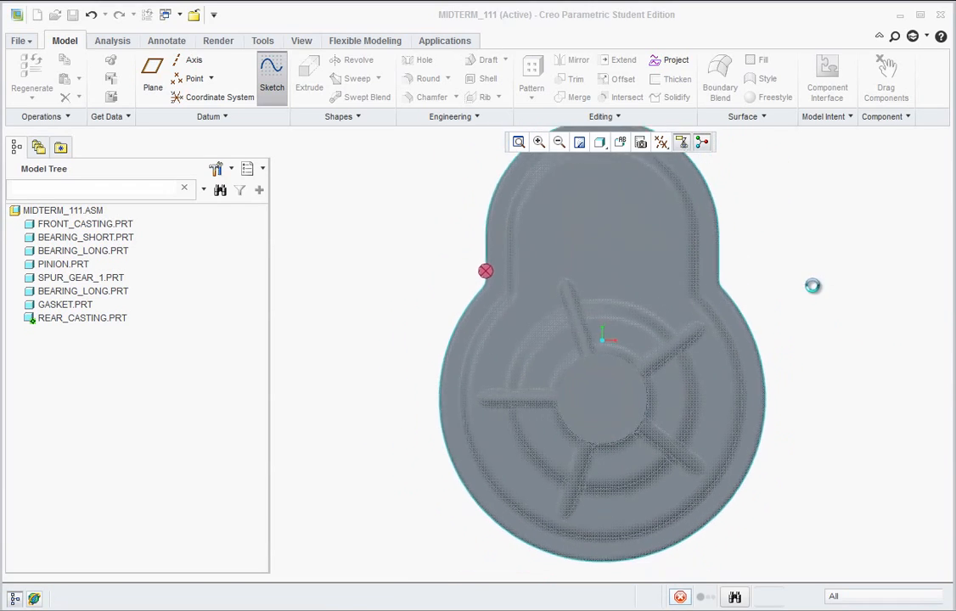
{"action": "left_click", "coordinate": [621, 143]}
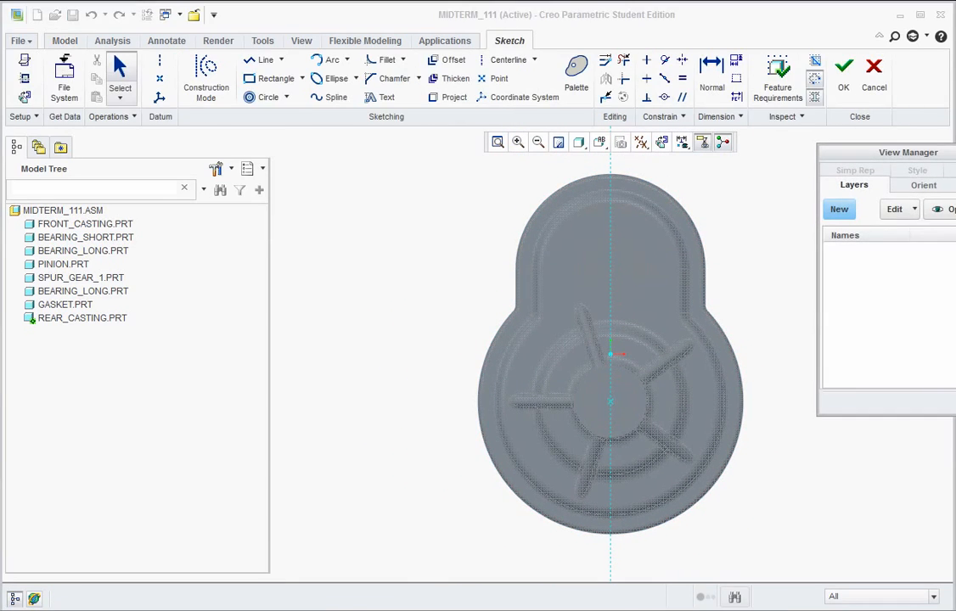
{"action": "left_click", "coordinate": [604, 143]}
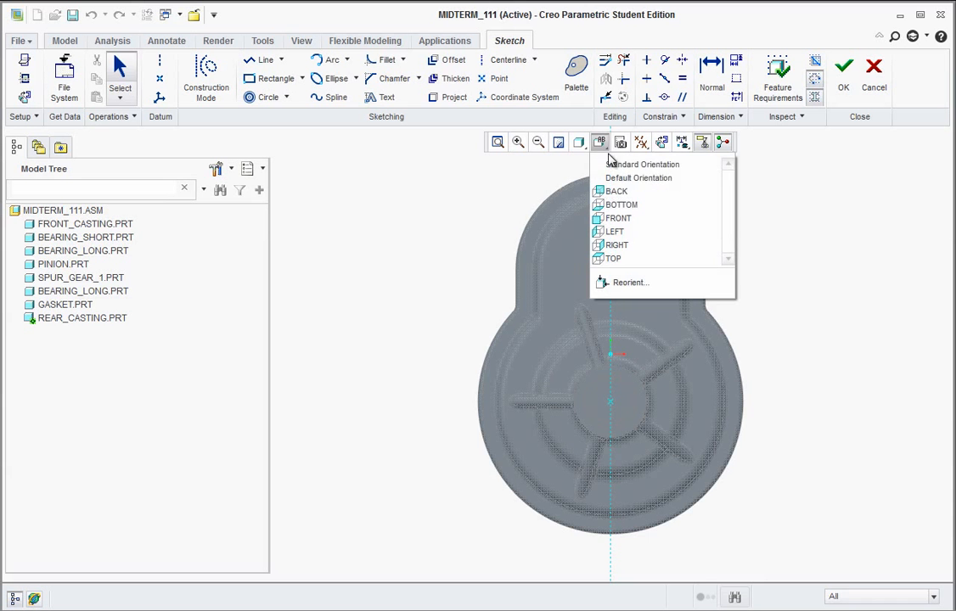
{"action": "left_click", "coordinate": [613, 193]}
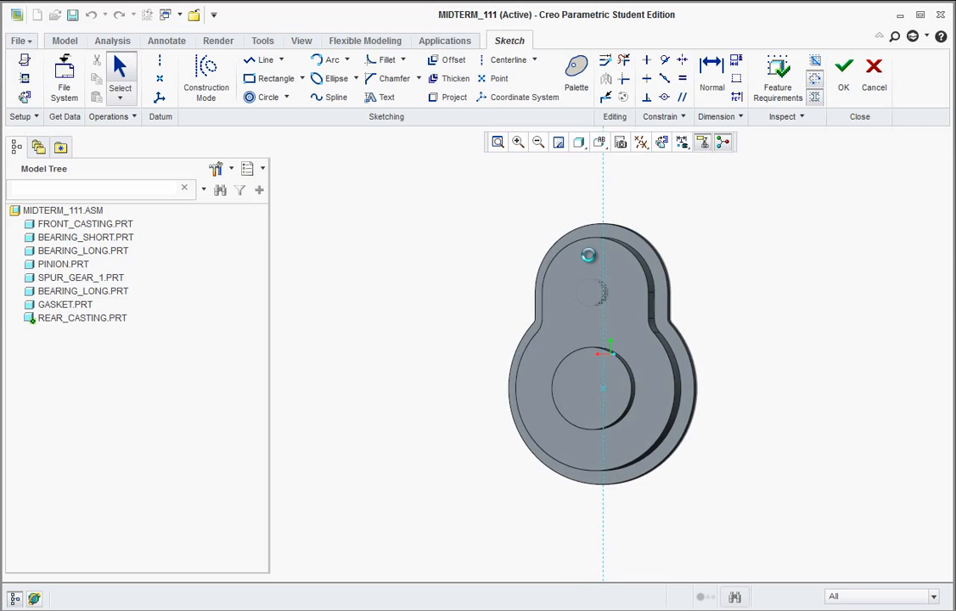
{"action": "scroll", "coordinate": [630, 303], "scroll_direction": "up", "scroll_amount": 2}
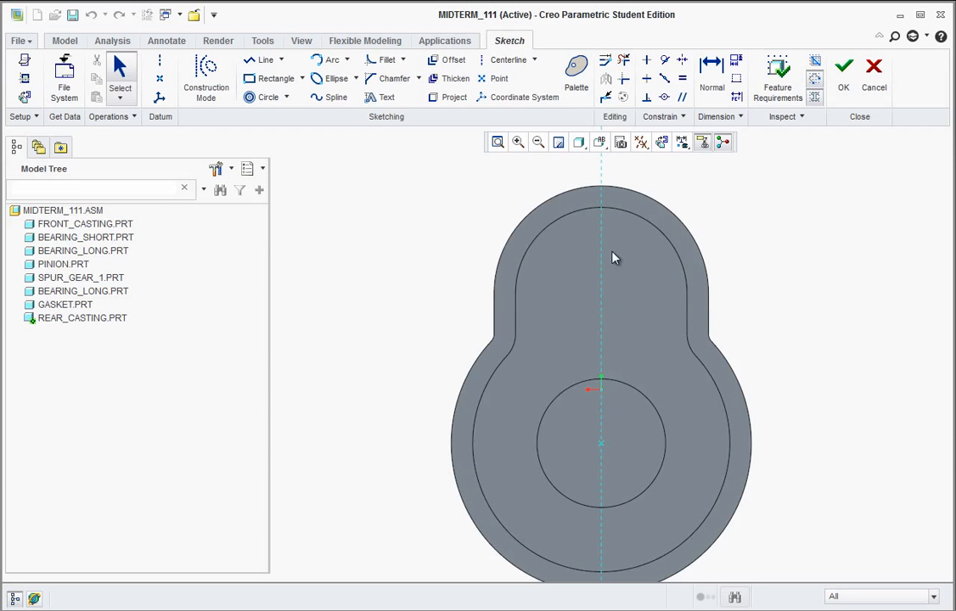
Step: Sketch a 2.00 diameter circle concentric with the raised body's small upper arc
{"action": "left_click", "coordinate": [267, 97]}
{"action": "left_click", "coordinate": [656, 239]}
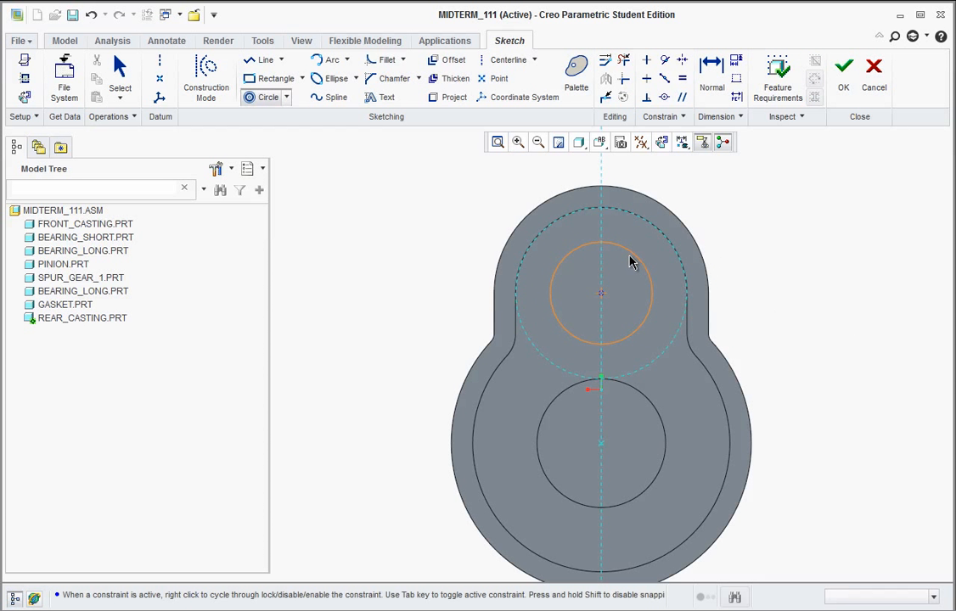
{"action": "middle_click", "coordinate": [774, 308]}
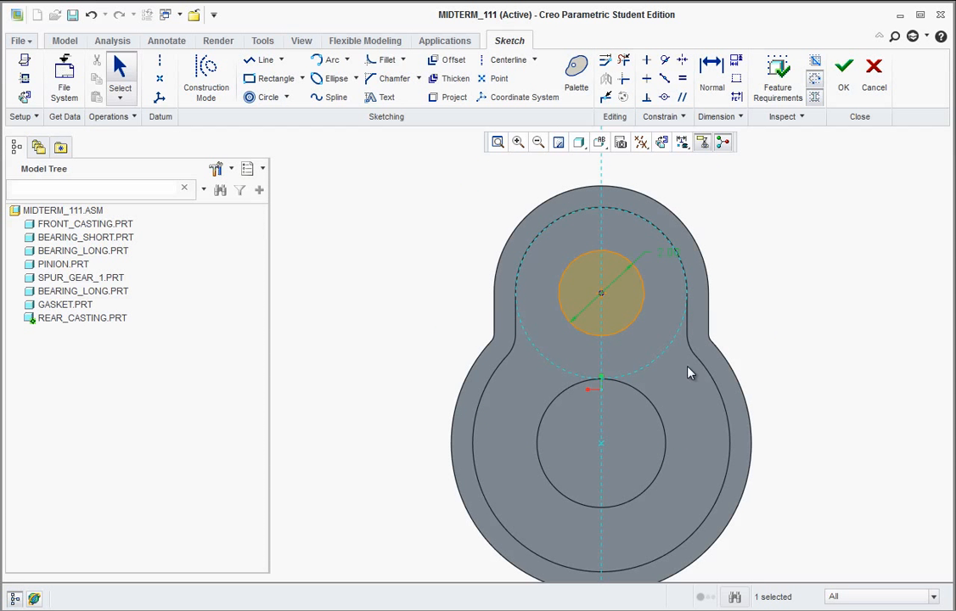
Step: Switch to the PDF drawing to check the upper boss diameter on page 4, return to Creo and finish the sketch
{"action": "key", "text": "alt+Tab"}
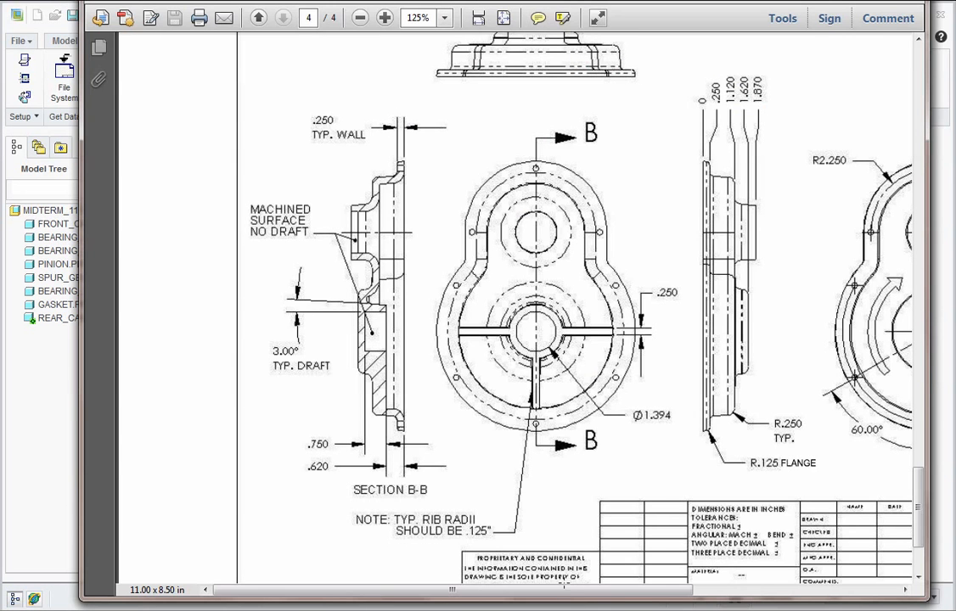
{"action": "left_click_drag", "start_coordinate": [510, 591], "coordinate": [666, 594]}
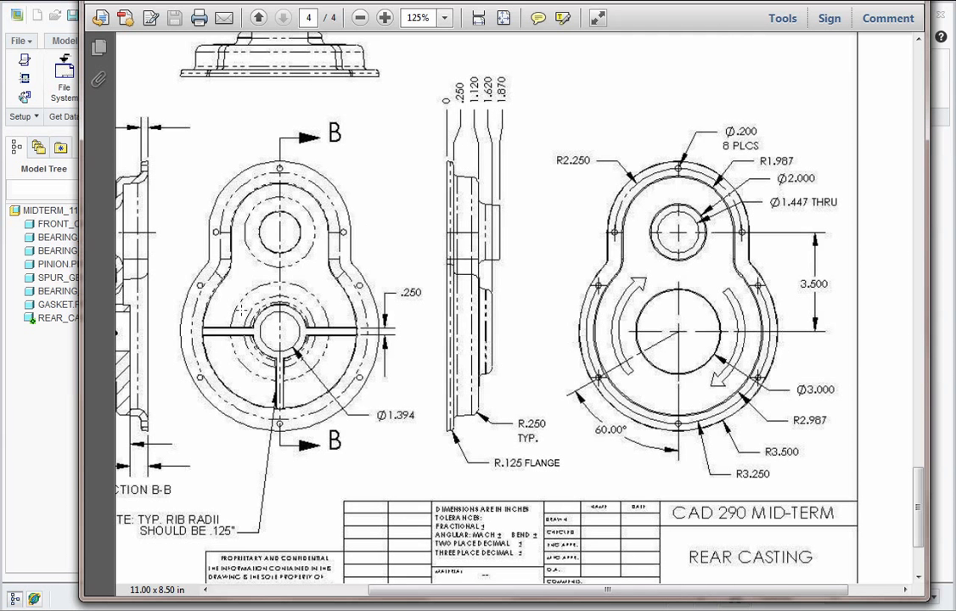
{"action": "key", "text": "alt+Tab"}
{"action": "key", "text": "ctrl+d"}
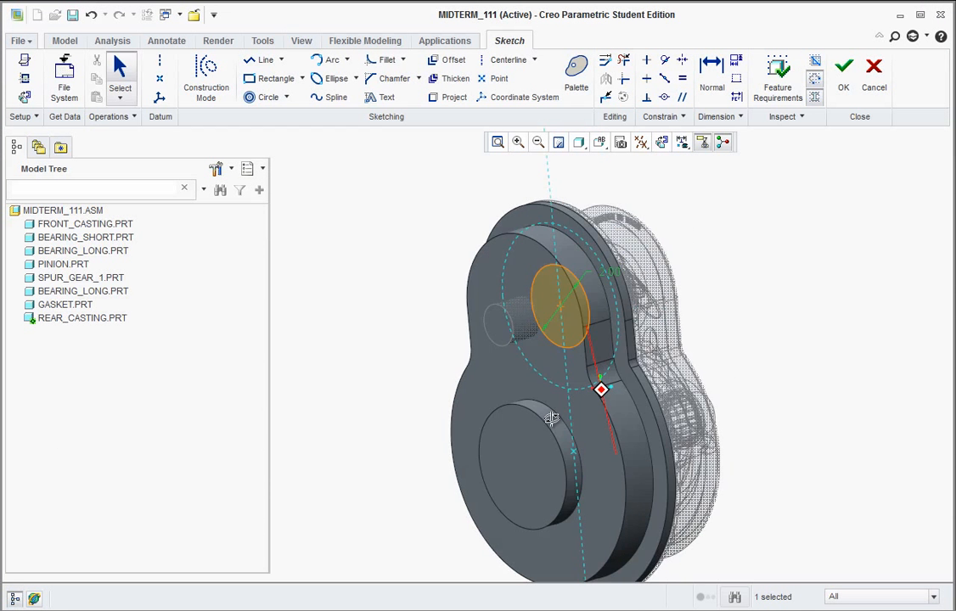
{"action": "left_click", "coordinate": [843, 68]}
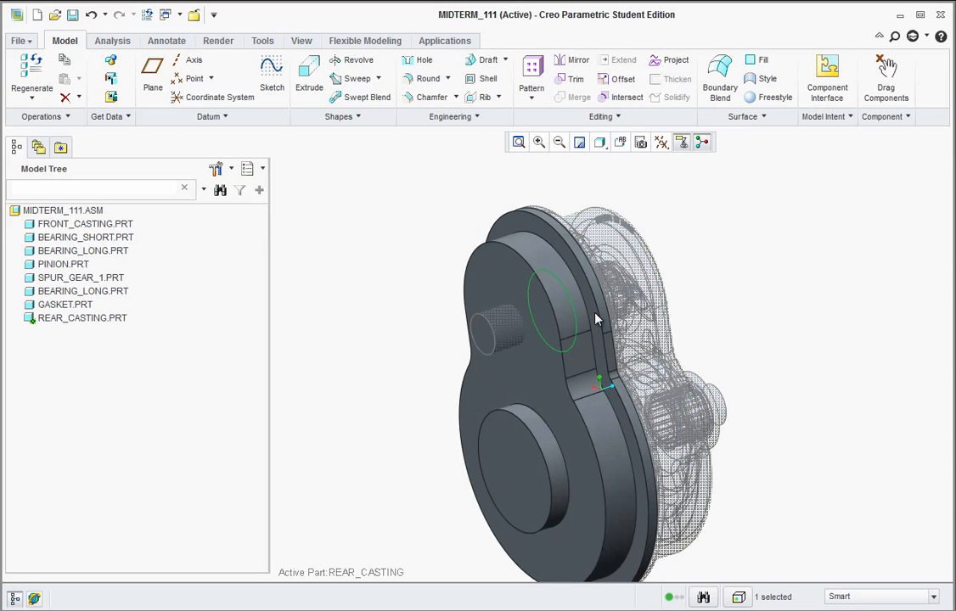
Step: Extrude the upper circle outward past the raised body to a depth of 1.87
{"action": "left_click", "coordinate": [309, 77]}
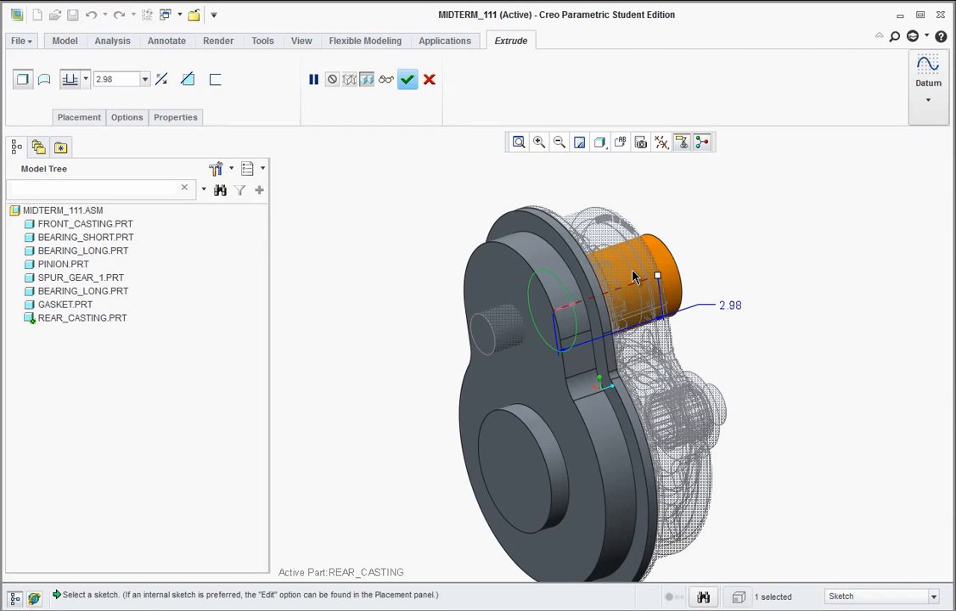
{"action": "left_click_drag", "start_coordinate": [659, 282], "coordinate": [472, 394]}
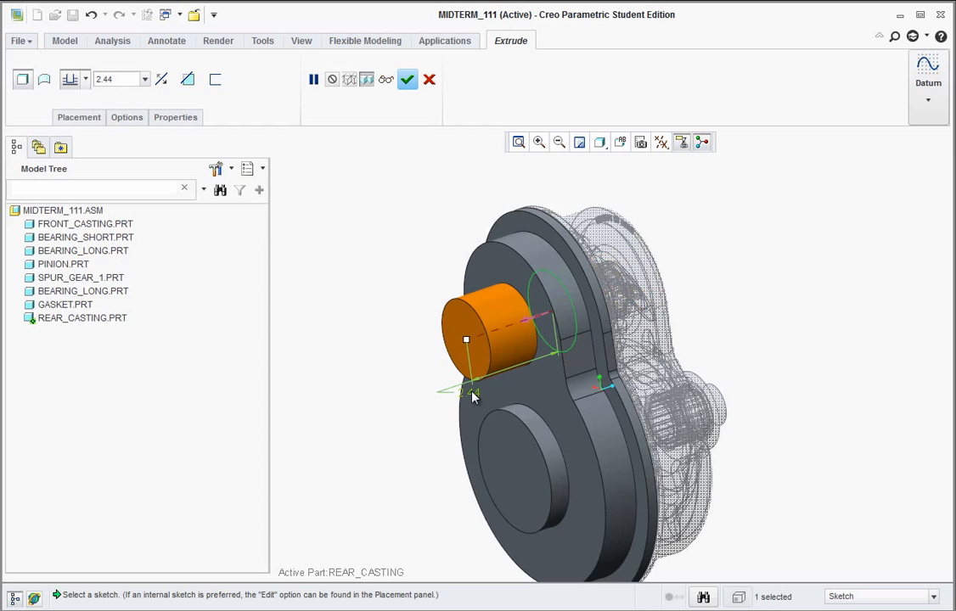
{"action": "double_click", "coordinate": [469, 390]}
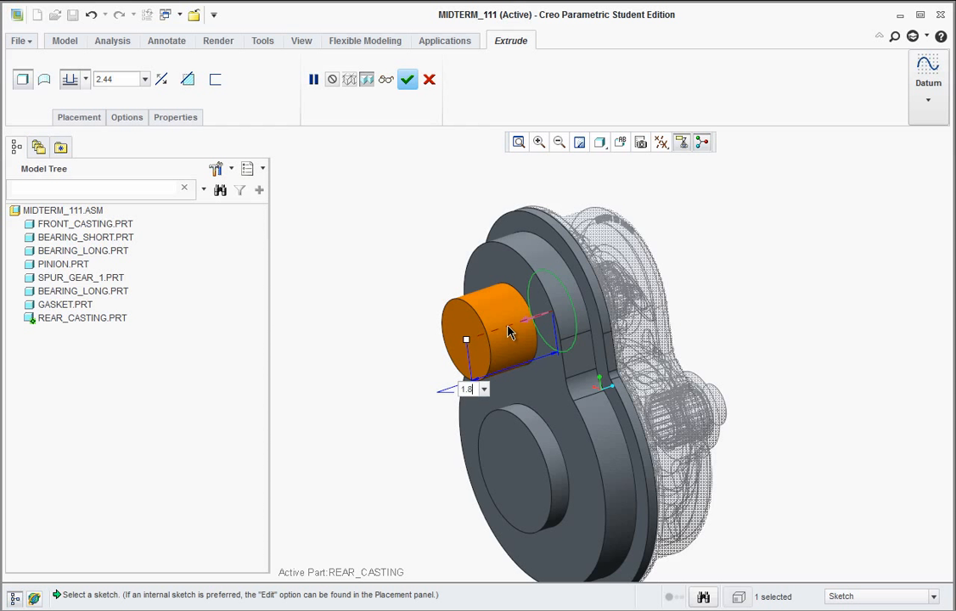
{"action": "type", "text": "1.87"}
{"action": "key", "text": "Return"}
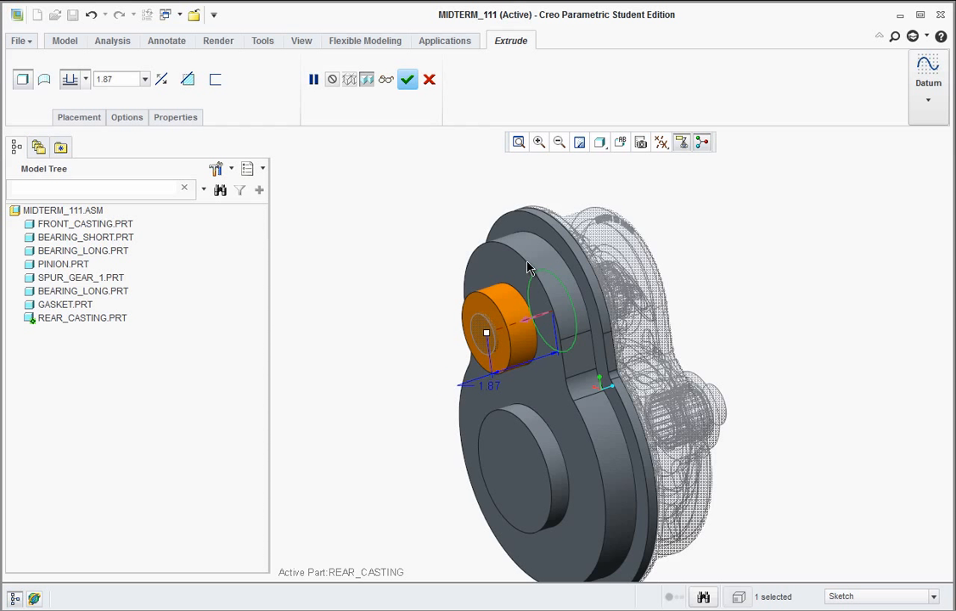
{"action": "left_click", "coordinate": [408, 80]}
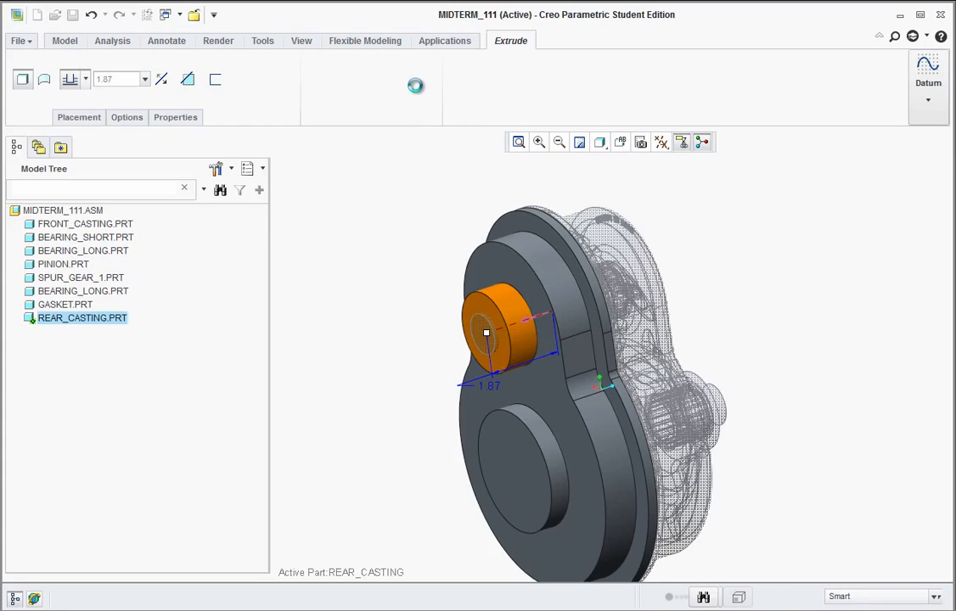
Step: Round the rear casting flange's outer edge and the edge at the base of the raised body with a 0.125 radius
{"action": "middle_click_drag", "start_coordinate": [402, 305], "coordinate": [455, 349]}
{"action": "scroll", "coordinate": [748, 403], "scroll_direction": "down", "scroll_amount": 2}
{"action": "scroll", "coordinate": [732, 388], "scroll_direction": "up", "scroll_amount": 2}
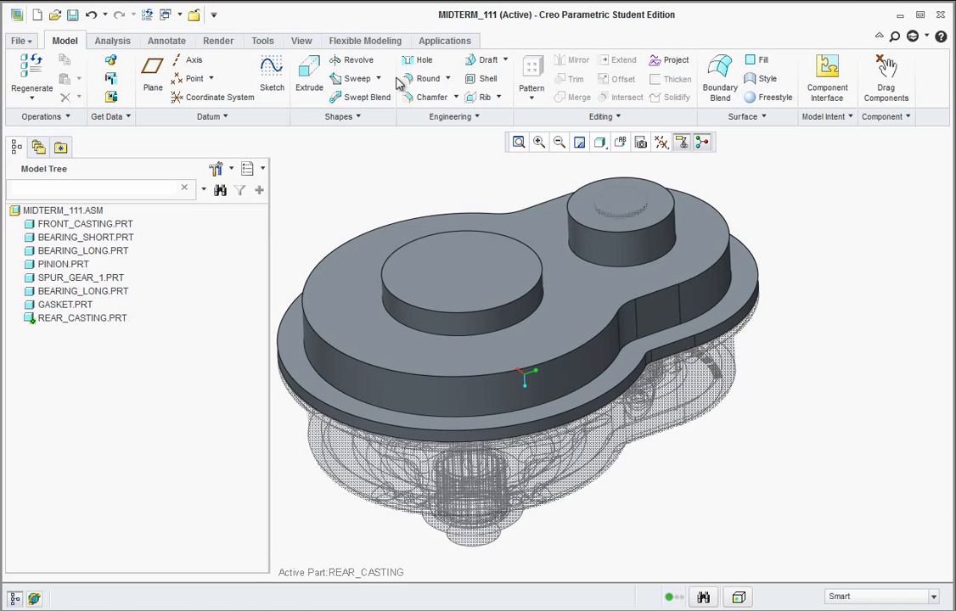
{"action": "left_click", "coordinate": [422, 79]}
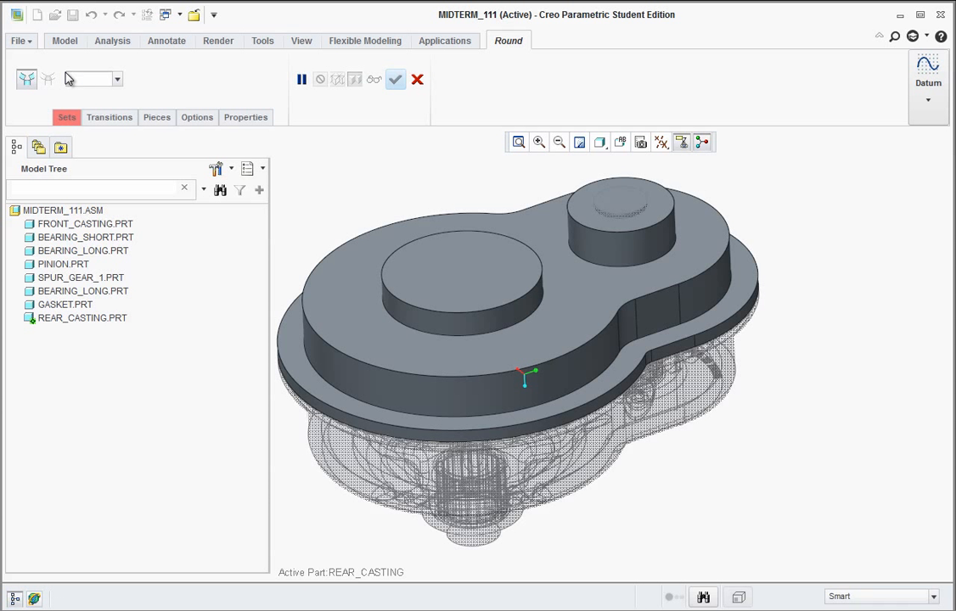
{"action": "key", "text": "Return"}
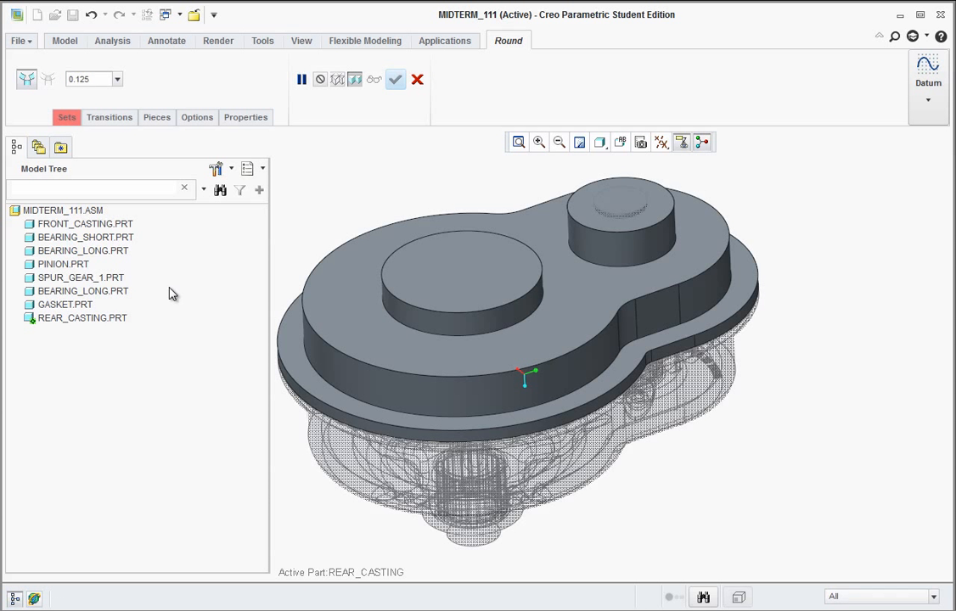
{"action": "left_click", "coordinate": [325, 411]}
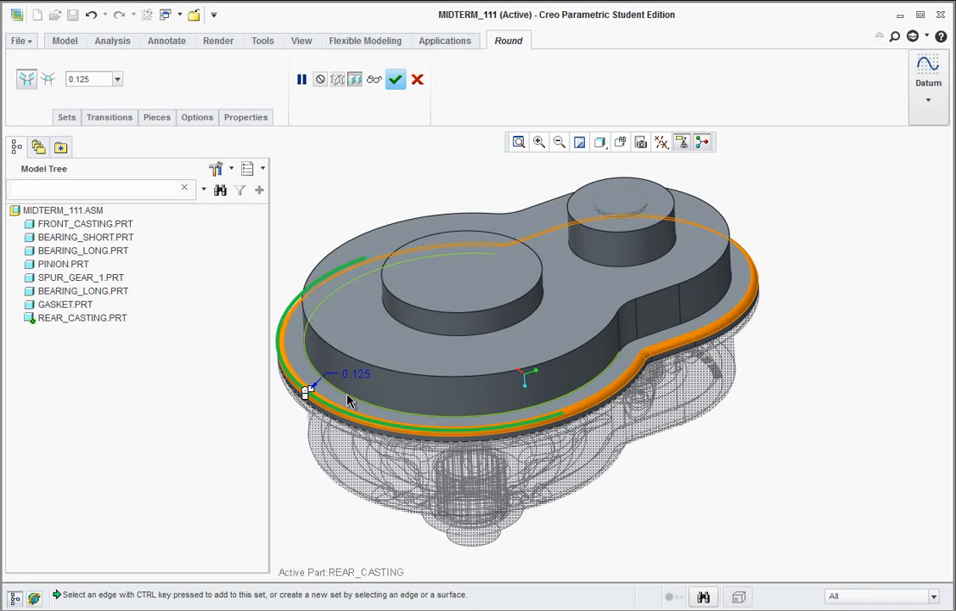
{"action": "left_click_drag", "start_coordinate": [306, 392], "coordinate": [325, 380]}
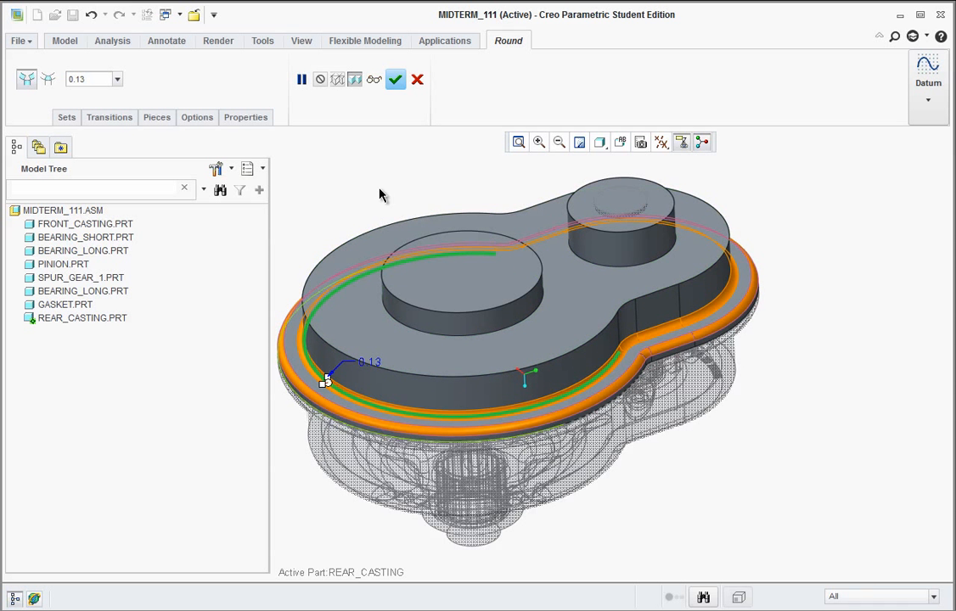
{"action": "left_click", "coordinate": [394, 81]}
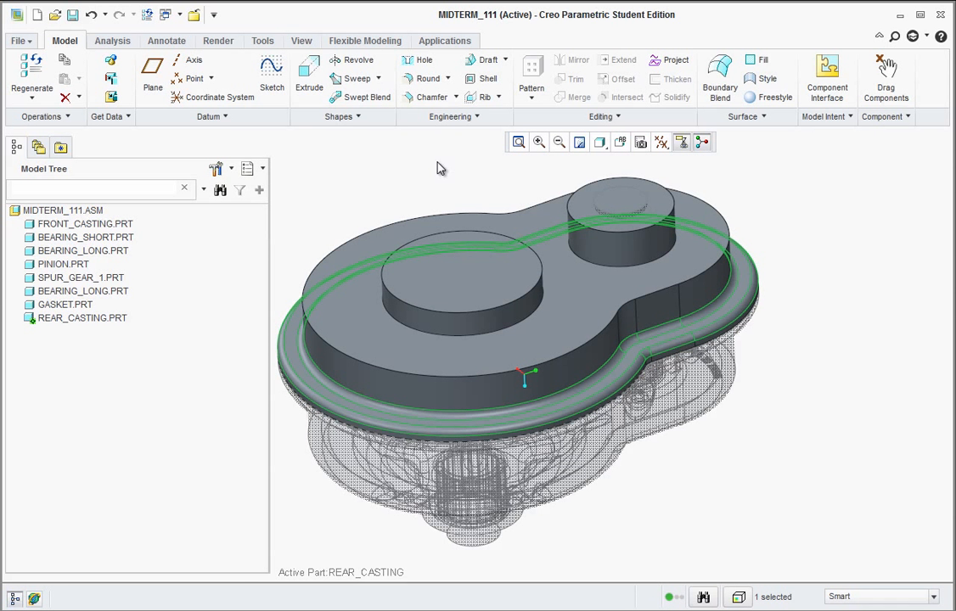
Step: Round the raised body's outer edge, the large boss's top and base edges, and the small boss's base edge with a 0.25 radius
{"action": "left_click", "coordinate": [422, 79]}
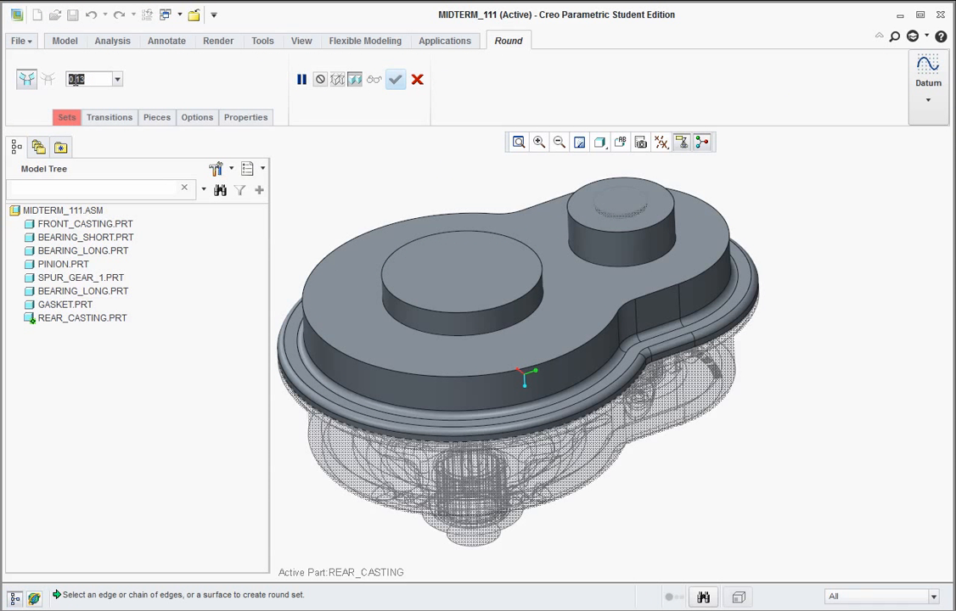
{"action": "type", "text": "0.25"}
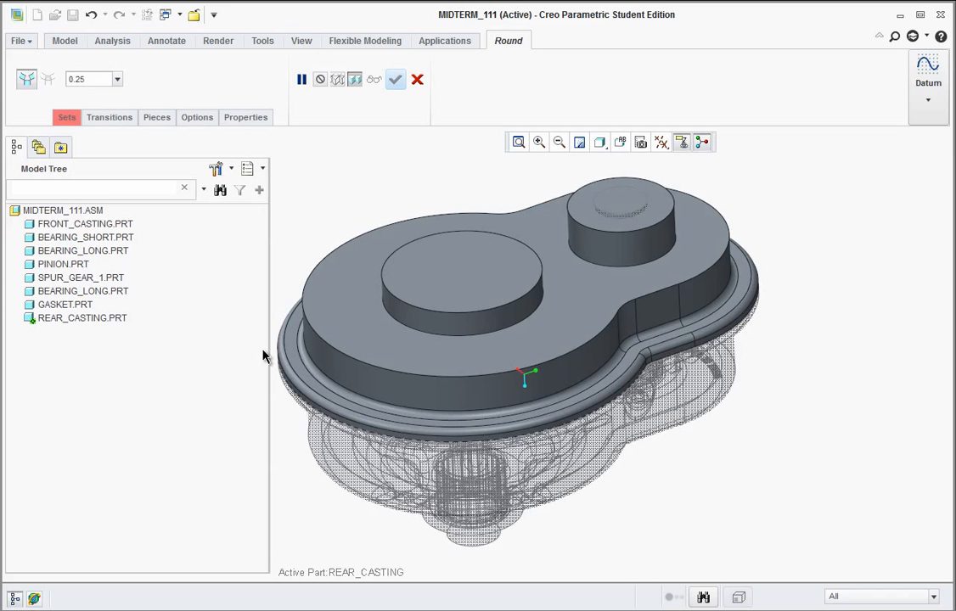
{"action": "left_click", "coordinate": [367, 365]}
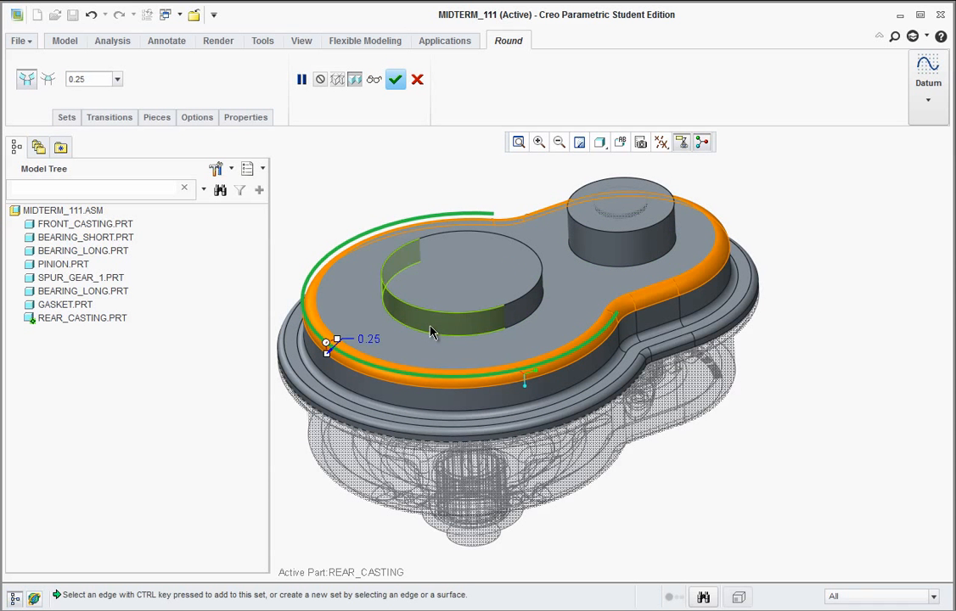
{"action": "left_click", "coordinate": [432, 329]}
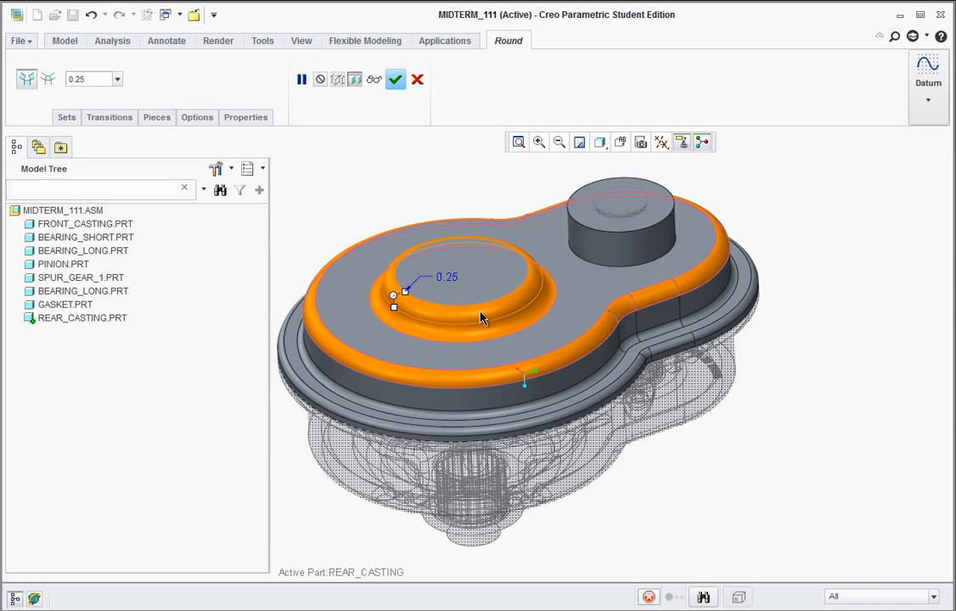
{"action": "left_click", "coordinate": [607, 272]}
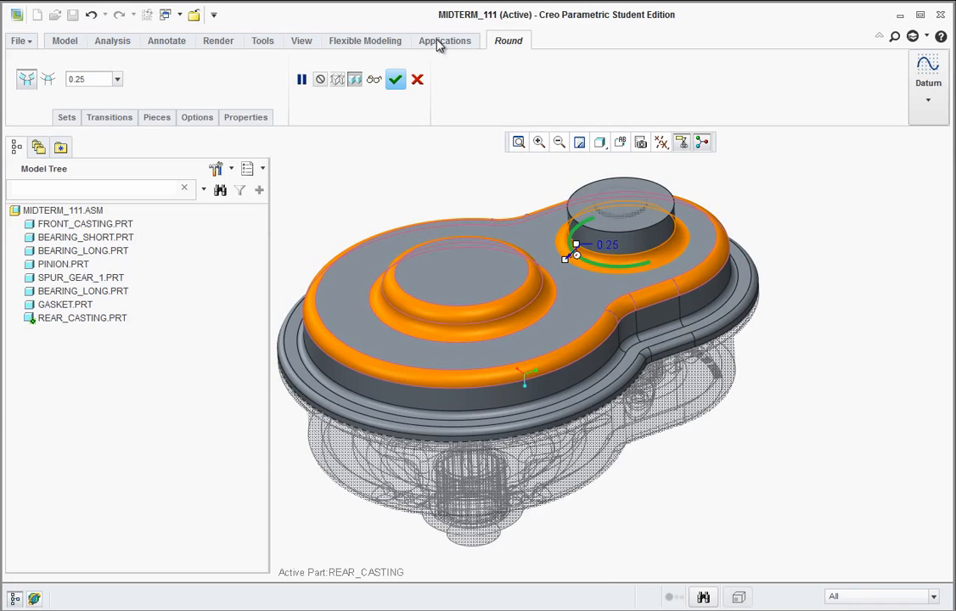
{"action": "left_click", "coordinate": [395, 81]}
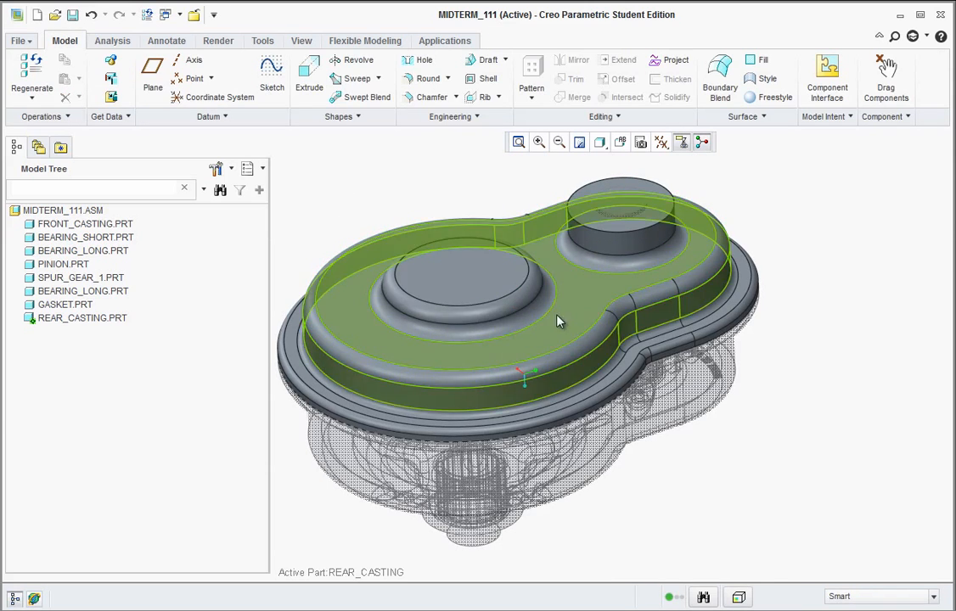
Step: Shell the rear casting to a 0.25 wall thickness, removing the flat gasket-side face
{"action": "mouse_move", "coordinate": [559, 320]}
{"action": "middle_mouse_down"}
{"action": "mouse_move", "coordinate": [577, 366]}
{"action": "mouse_move", "coordinate": [558, 365]}
{"action": "mouse_move", "coordinate": [526, 324]}
{"action": "mouse_move", "coordinate": [458, 208]}
{"action": "mouse_move", "coordinate": [589, 362]}
{"action": "middle_mouse_up"}
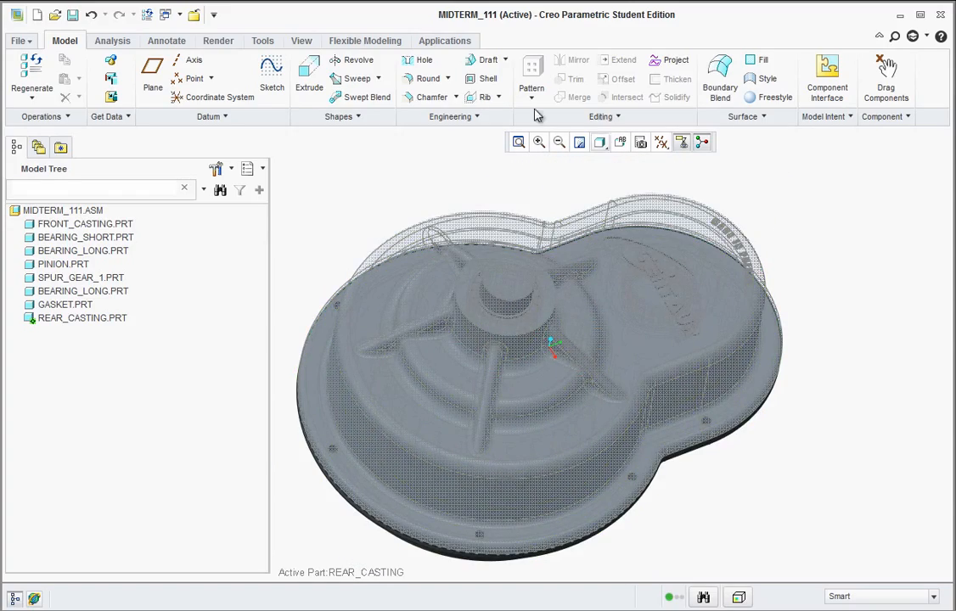
{"action": "left_click", "coordinate": [482, 79]}
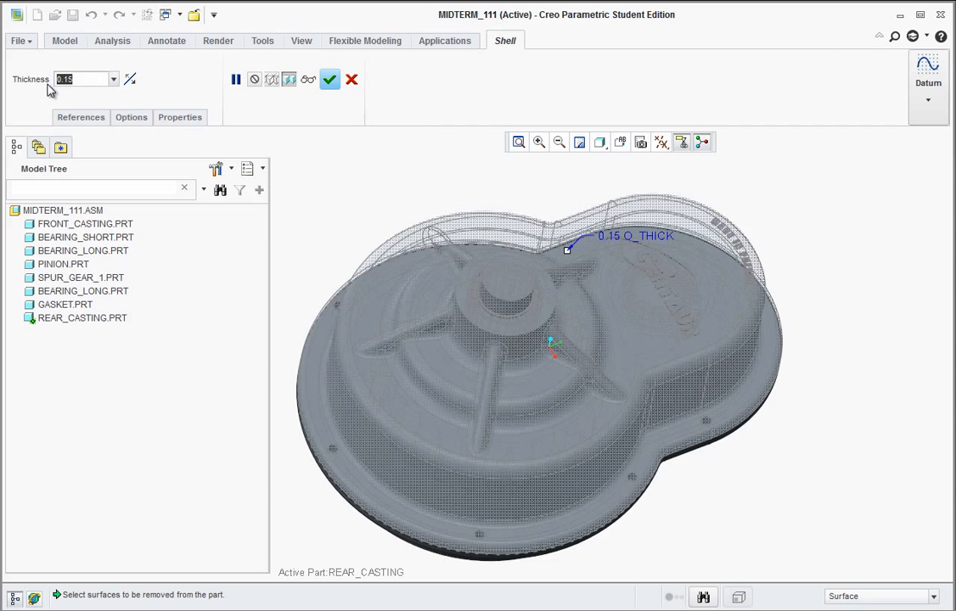
{"action": "type", "text": "0.25"}
{"action": "key", "text": "Return"}
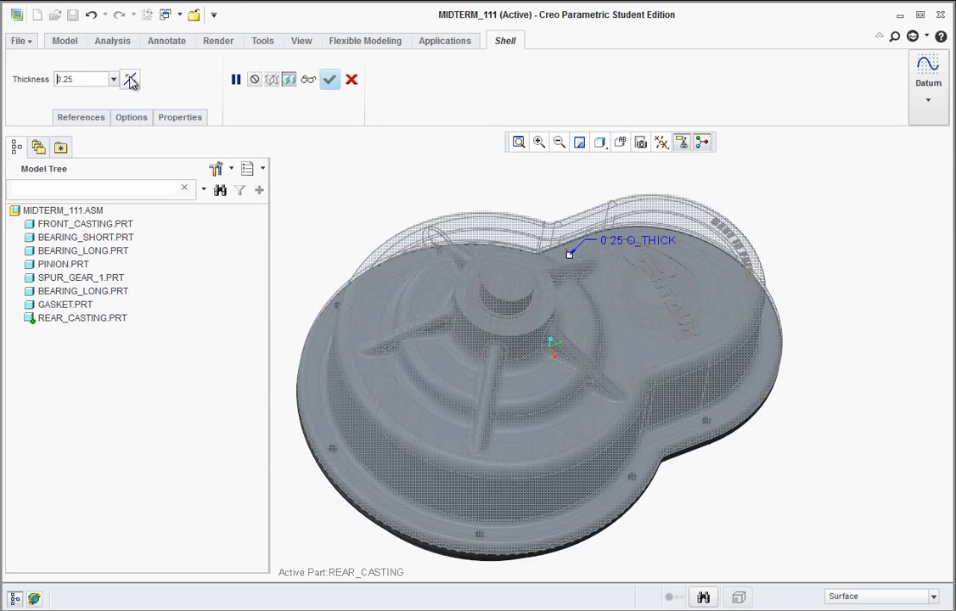
{"action": "left_click", "coordinate": [429, 488]}
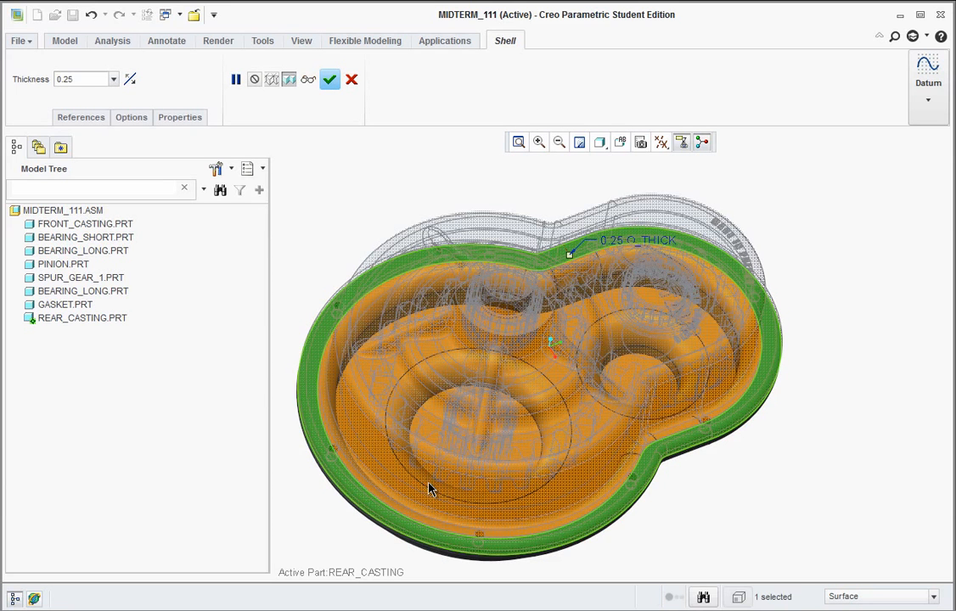
{"action": "left_click", "coordinate": [330, 80]}
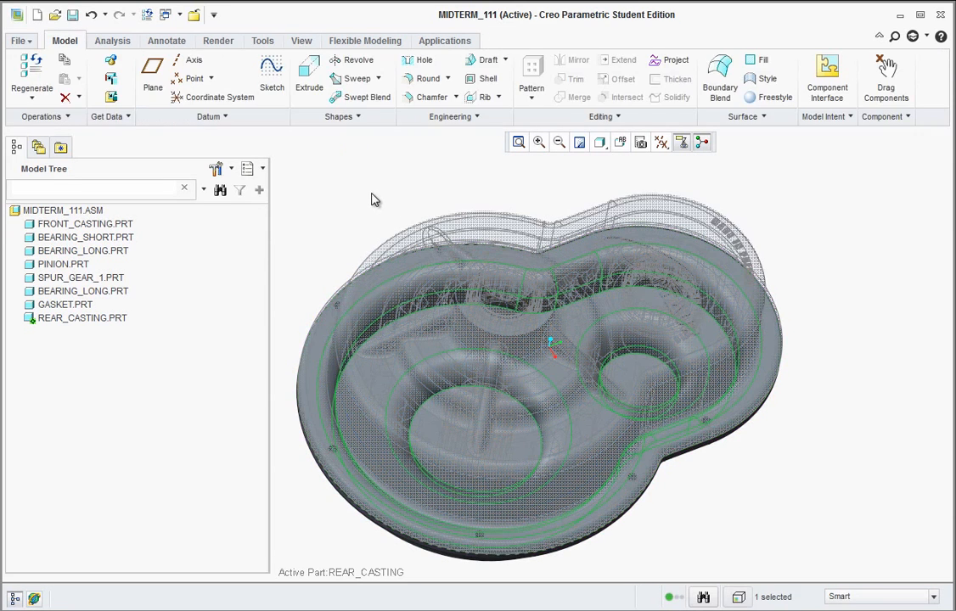
{"action": "middle_click_drag", "start_coordinate": [585, 399], "coordinate": [462, 251]}
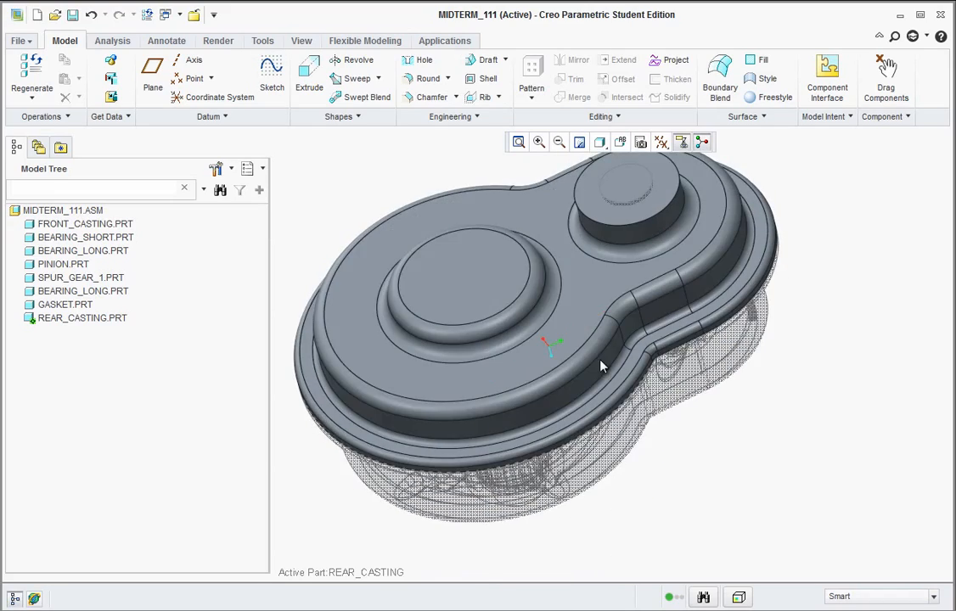
{"action": "scroll", "coordinate": [512, 230], "scroll_direction": "up", "scroll_amount": 2}
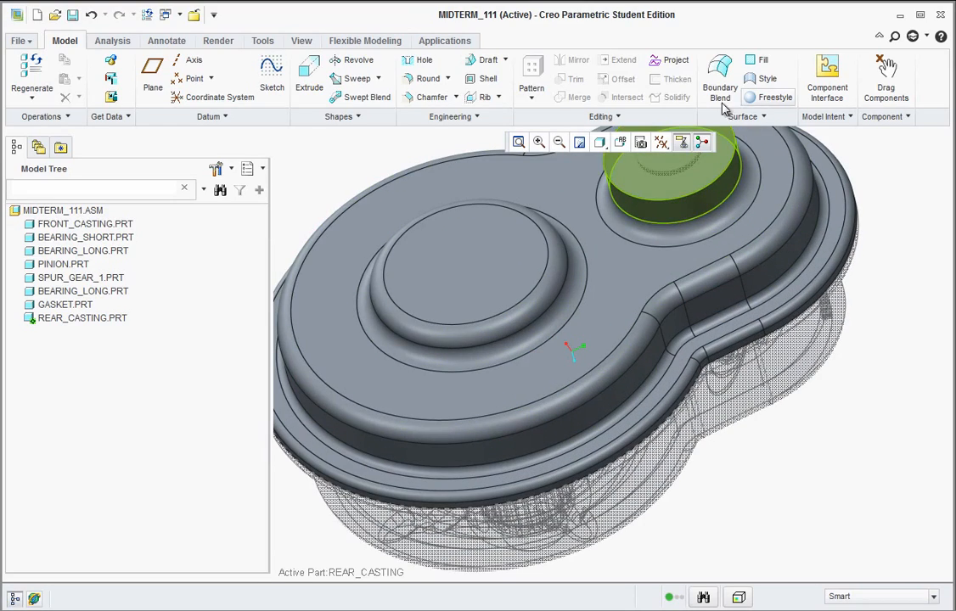
Step: Start a sketch on the flat face of the rear casting's outer flange, using the default orientation
{"action": "left_click", "coordinate": [271, 72]}
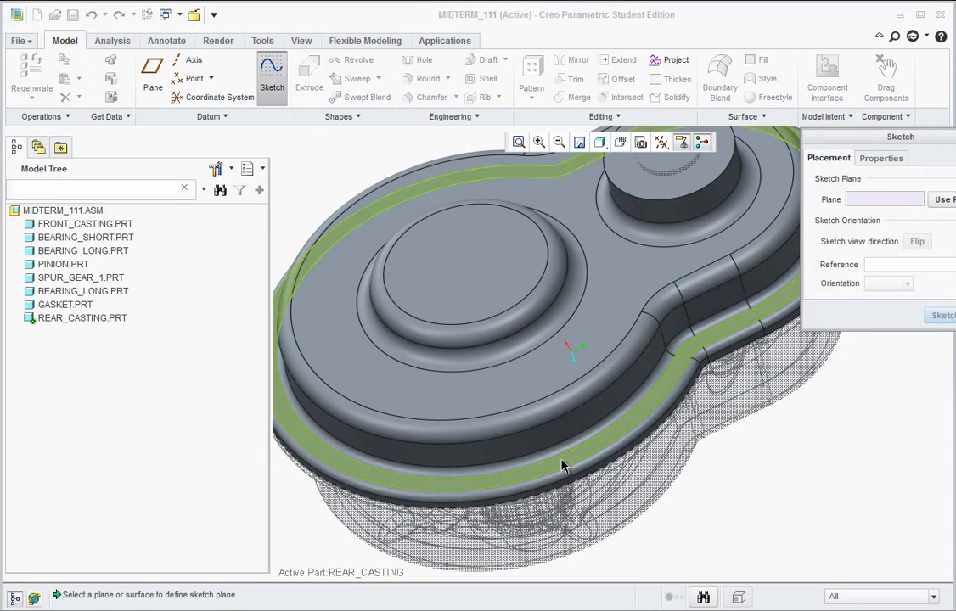
{"action": "left_click", "coordinate": [632, 431]}
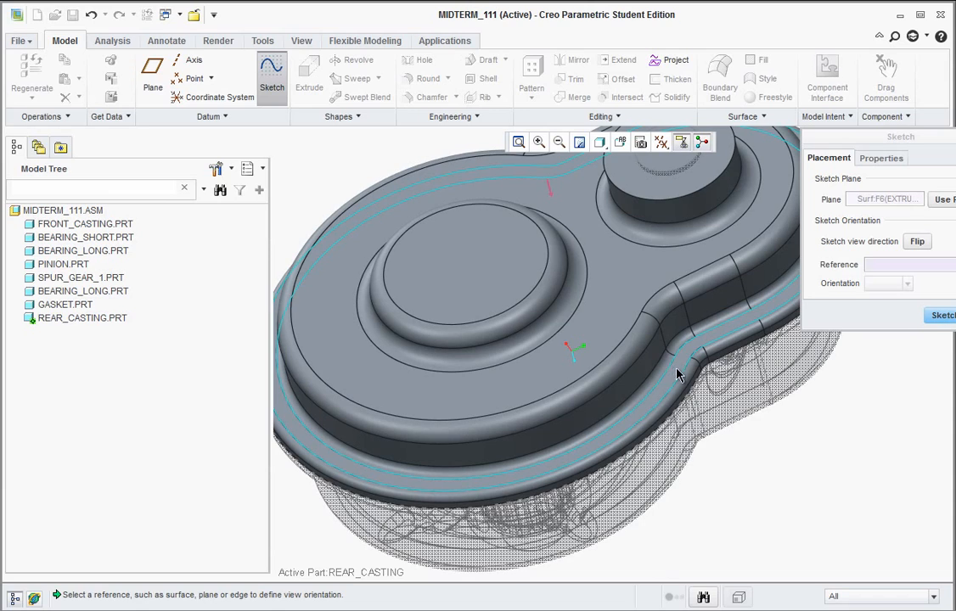
{"action": "left_click", "coordinate": [939, 315]}
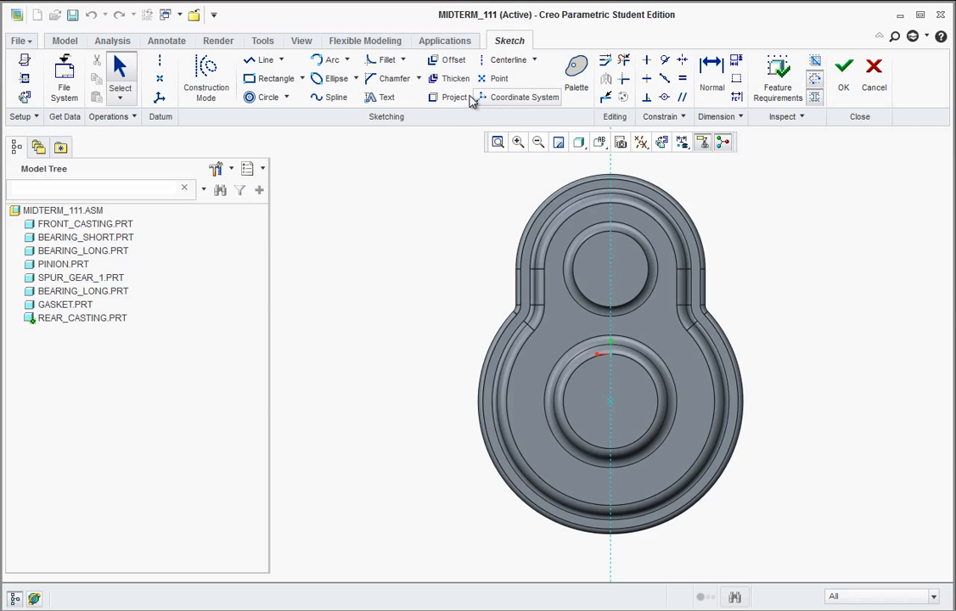
{"action": "left_click", "coordinate": [447, 98]}
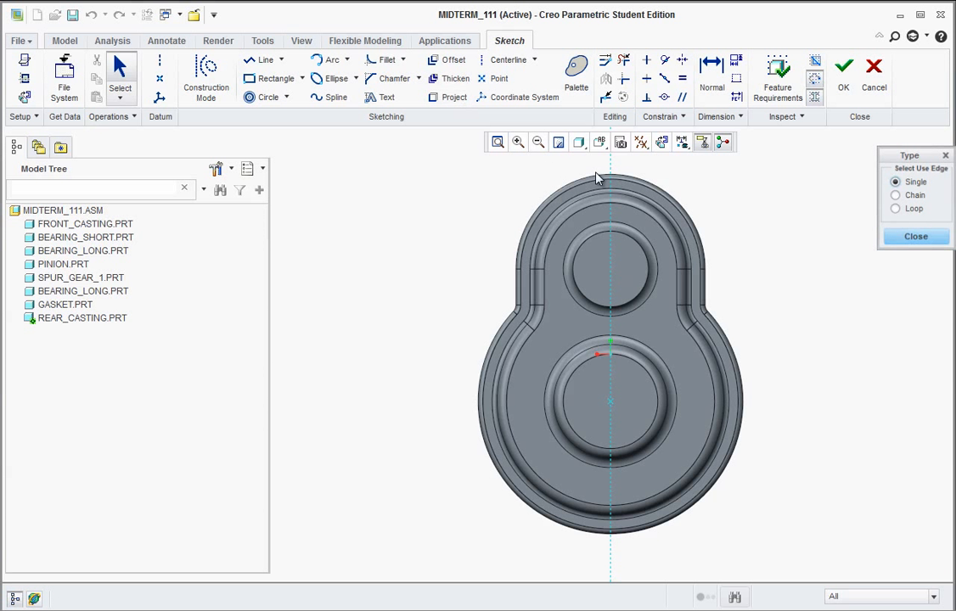
{"action": "left_click", "coordinate": [904, 240]}
Step: Start the concentric Circle tool and set the model display to Hidden Line so the holes behind the flange can be referenced
{"action": "left_click", "coordinate": [252, 99]}
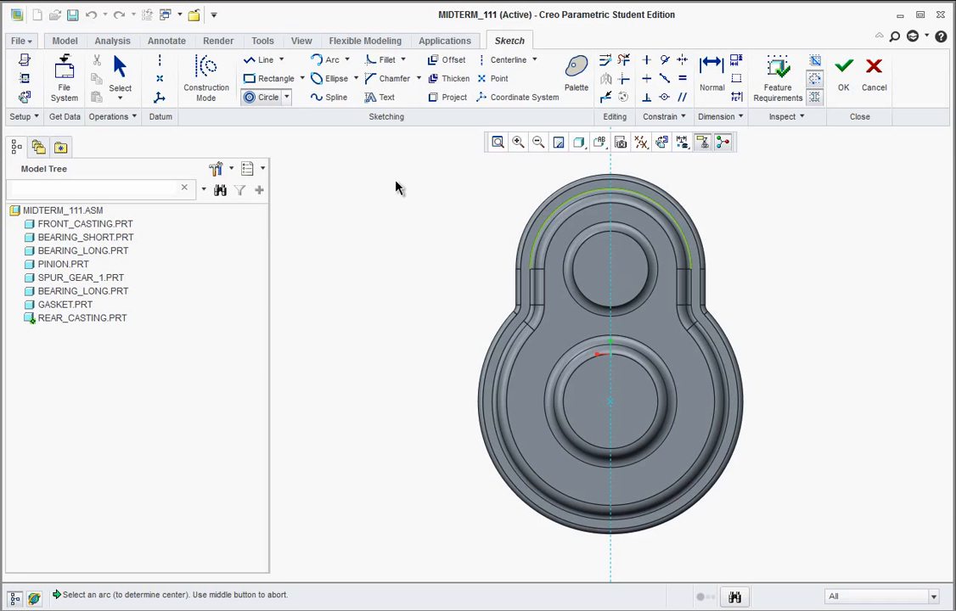
{"action": "scroll", "coordinate": [703, 245], "scroll_direction": "up", "scroll_amount": 3}
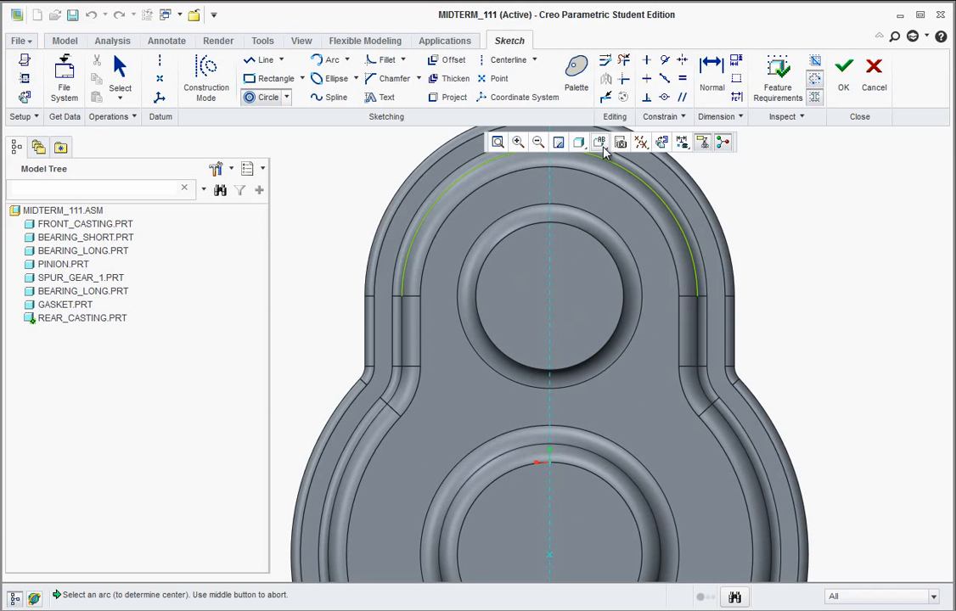
{"action": "left_click", "coordinate": [578, 142]}
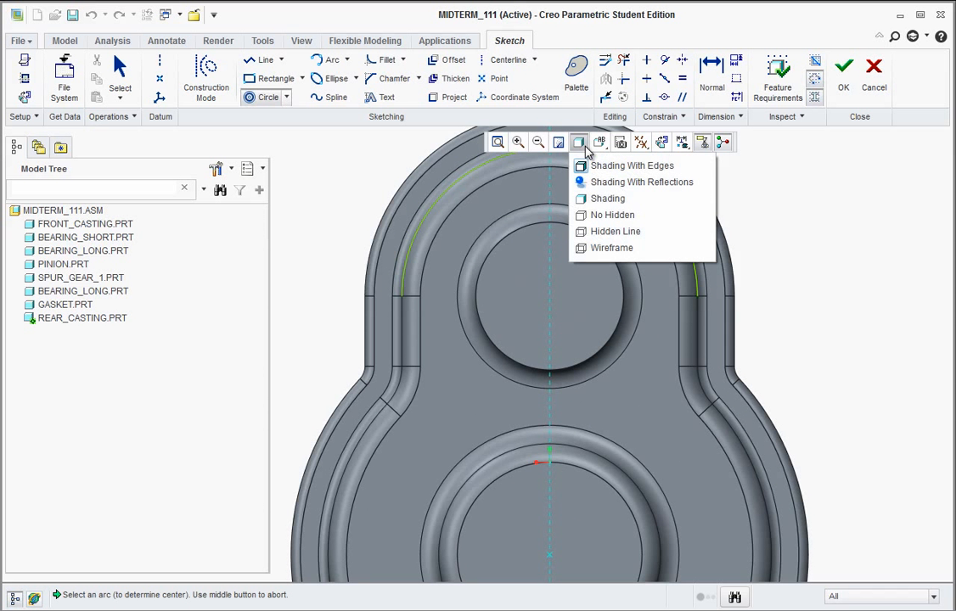
{"action": "left_click", "coordinate": [582, 249]}
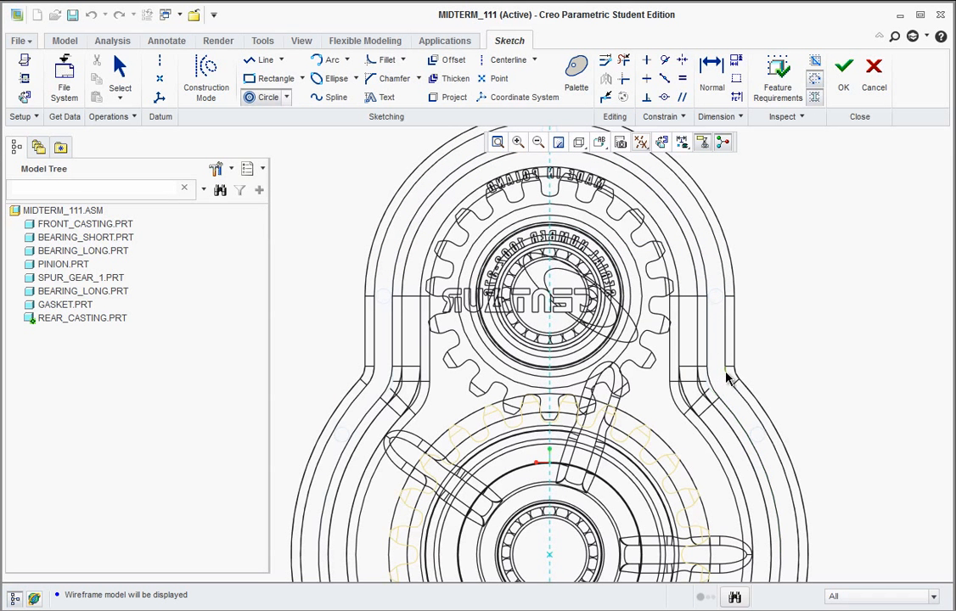
{"action": "left_click", "coordinate": [581, 145]}
{"action": "left_click", "coordinate": [598, 232]}
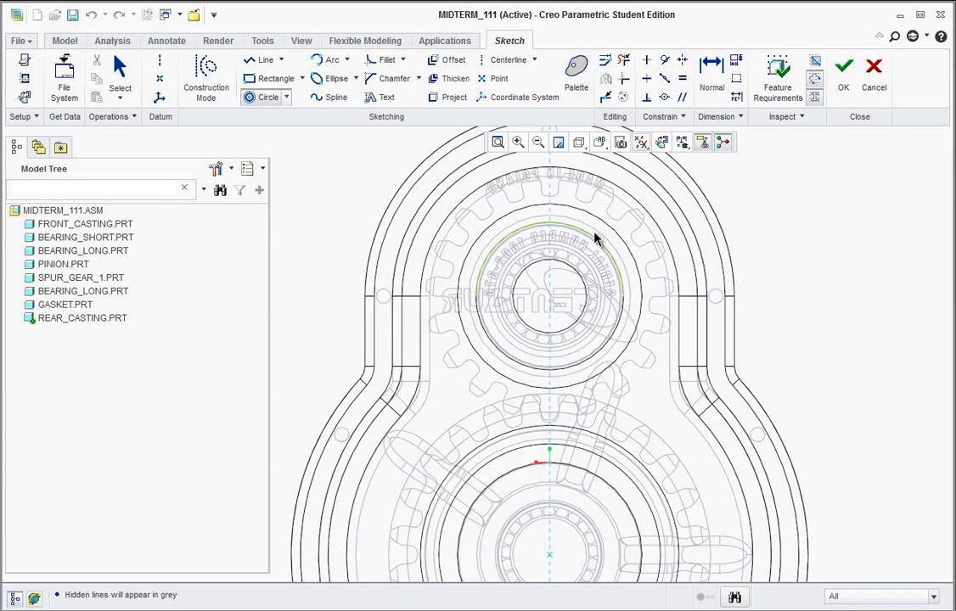
Step: Sketch concentric circles matching the two holes beside the small lobe and the two holes just below the waist of the flange
{"action": "left_click", "coordinate": [715, 324]}
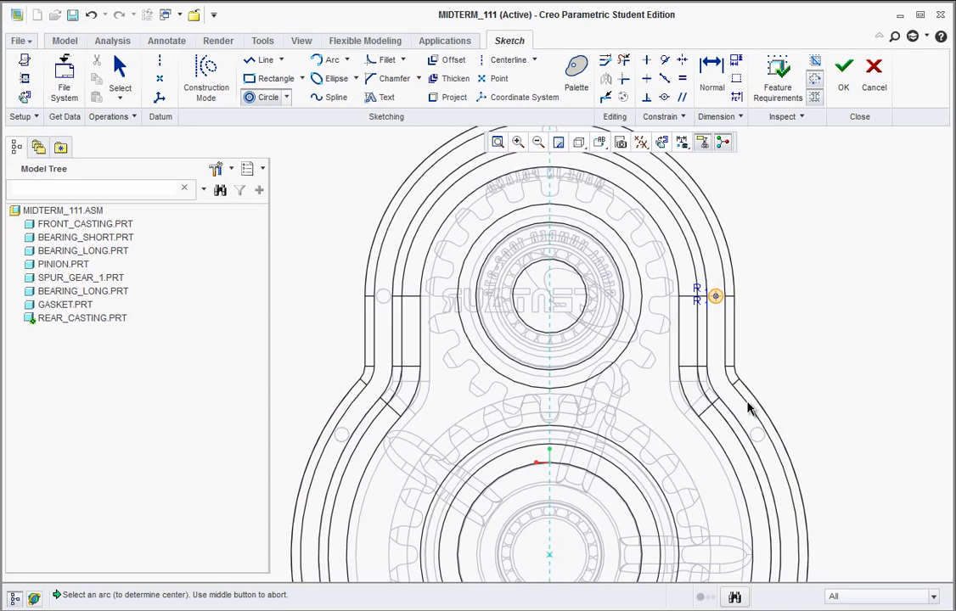
{"action": "left_click", "coordinate": [760, 440]}
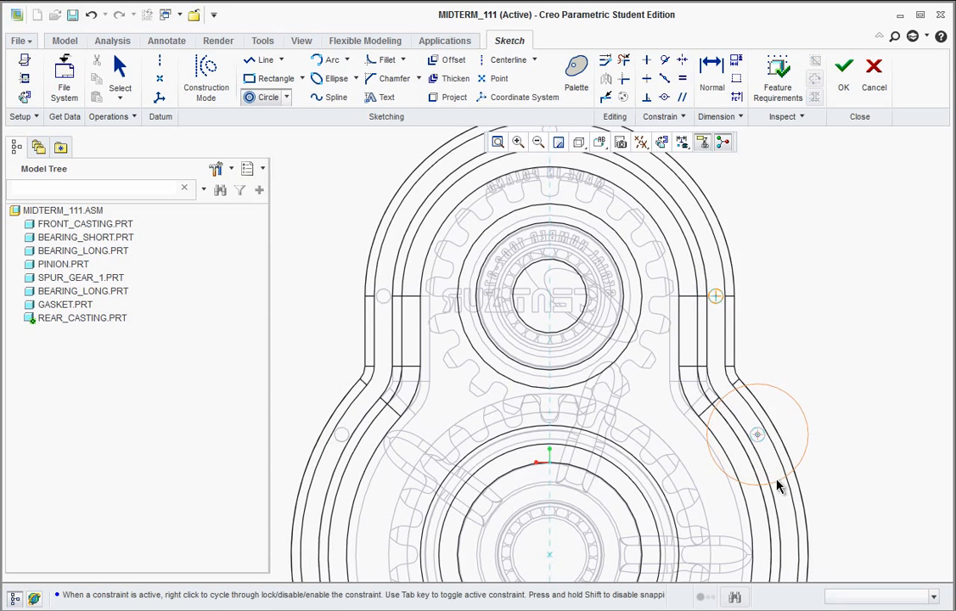
{"action": "left_click", "coordinate": [758, 439]}
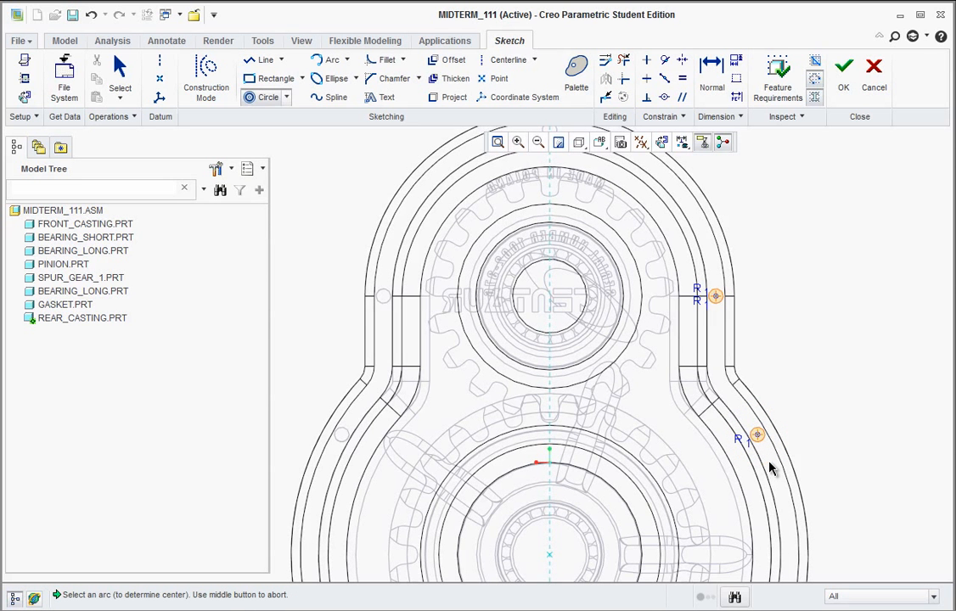
{"action": "left_click", "coordinate": [383, 307]}
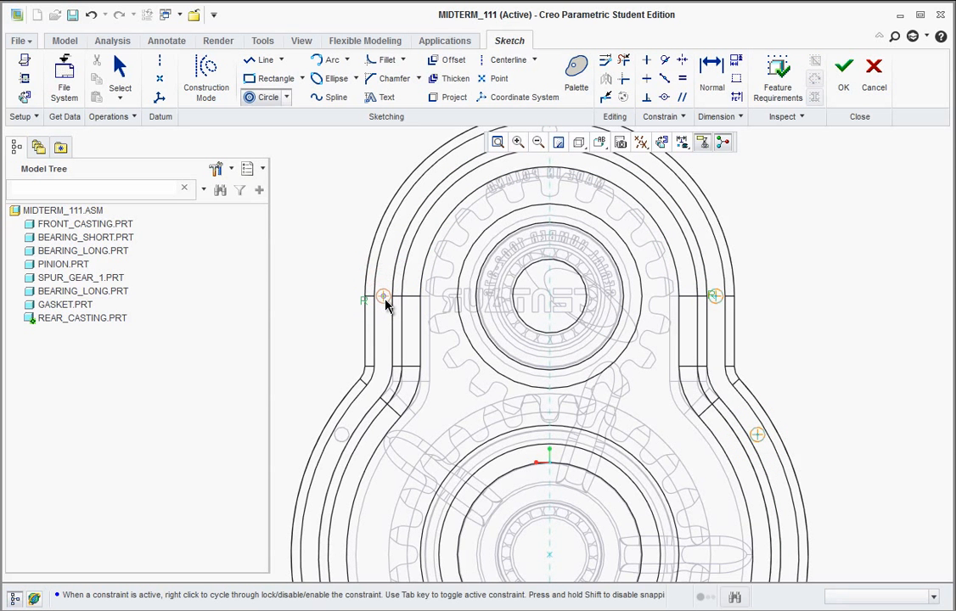
{"action": "left_click", "coordinate": [380, 357]}
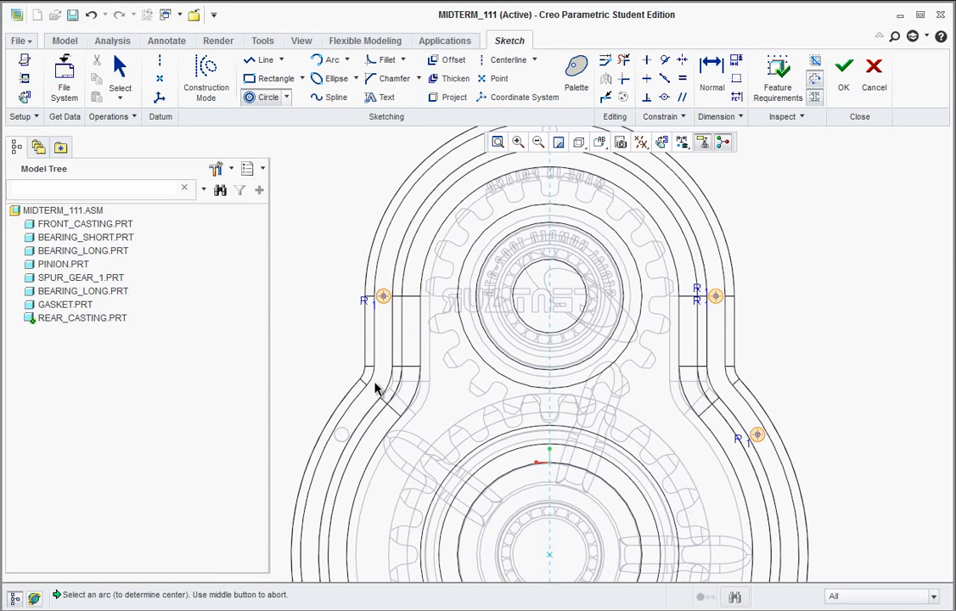
{"action": "left_click", "coordinate": [339, 441]}
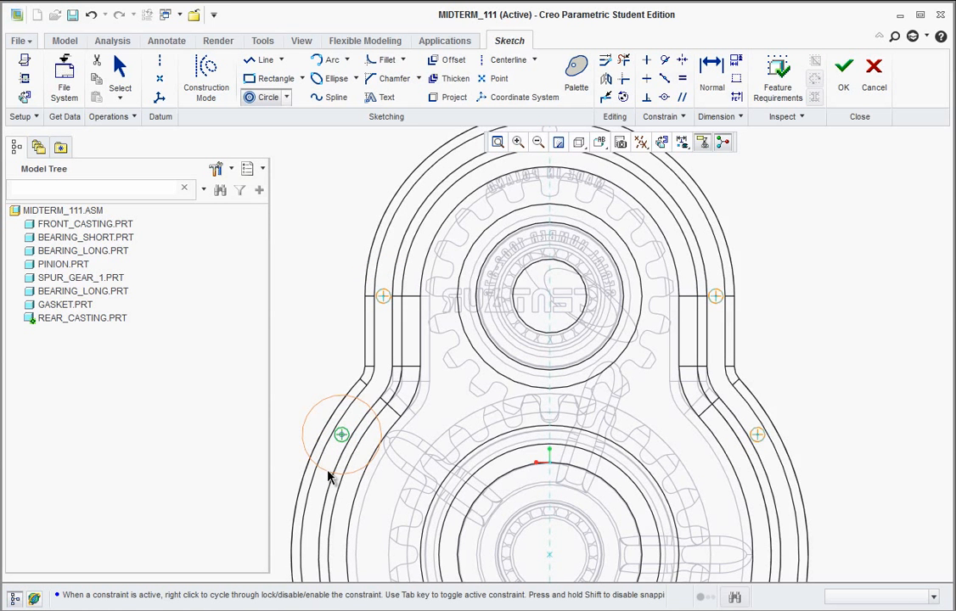
{"action": "left_click", "coordinate": [337, 388]}
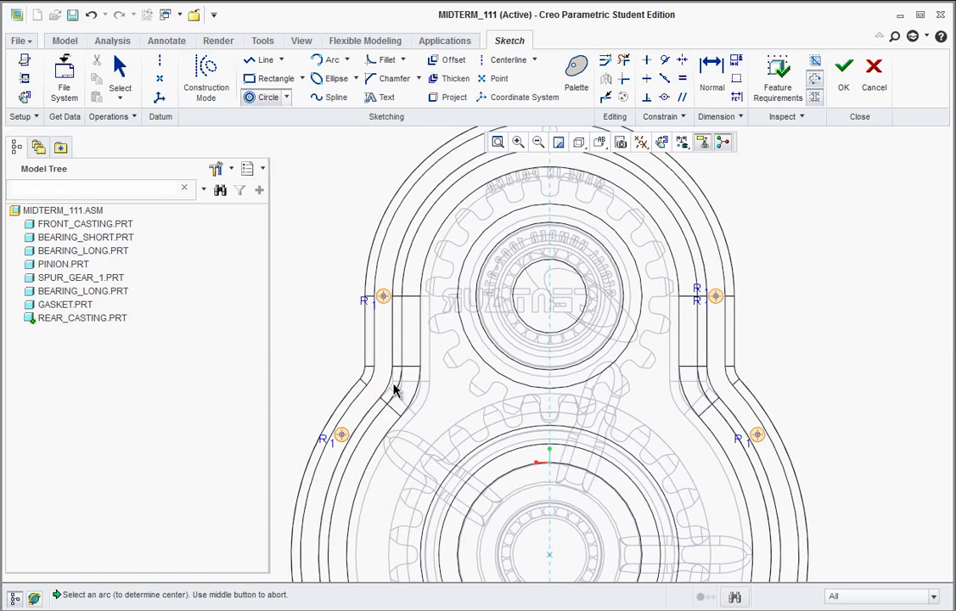
Step: Sketch concentric circles matching the hole at the top of the small lobe and the lower-right hole of the large lobe
{"action": "scroll", "coordinate": [561, 304], "scroll_direction": "down", "scroll_amount": 2}
{"action": "scroll", "coordinate": [550, 226], "scroll_direction": "up", "scroll_amount": 4}
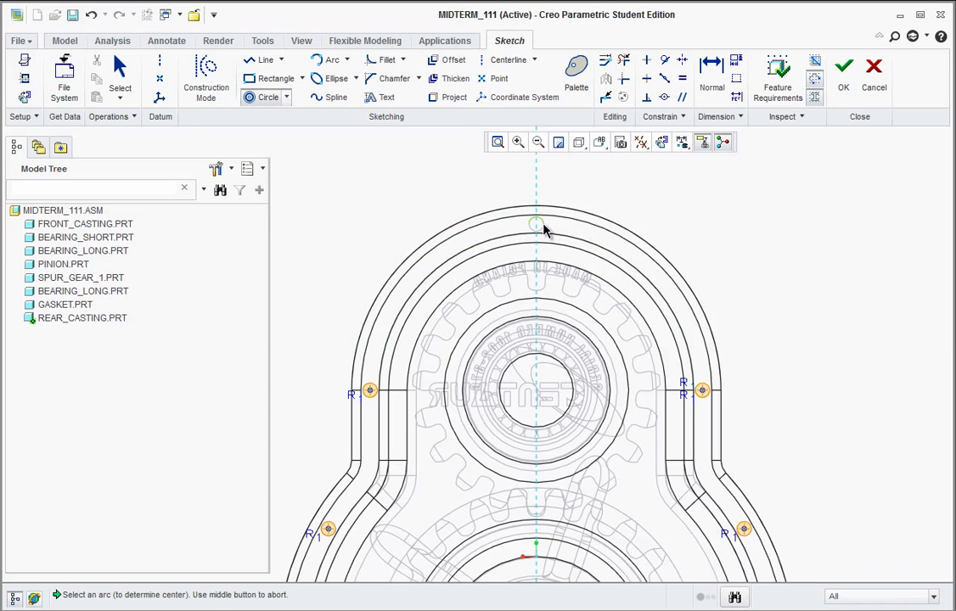
{"action": "left_click", "coordinate": [542, 224]}
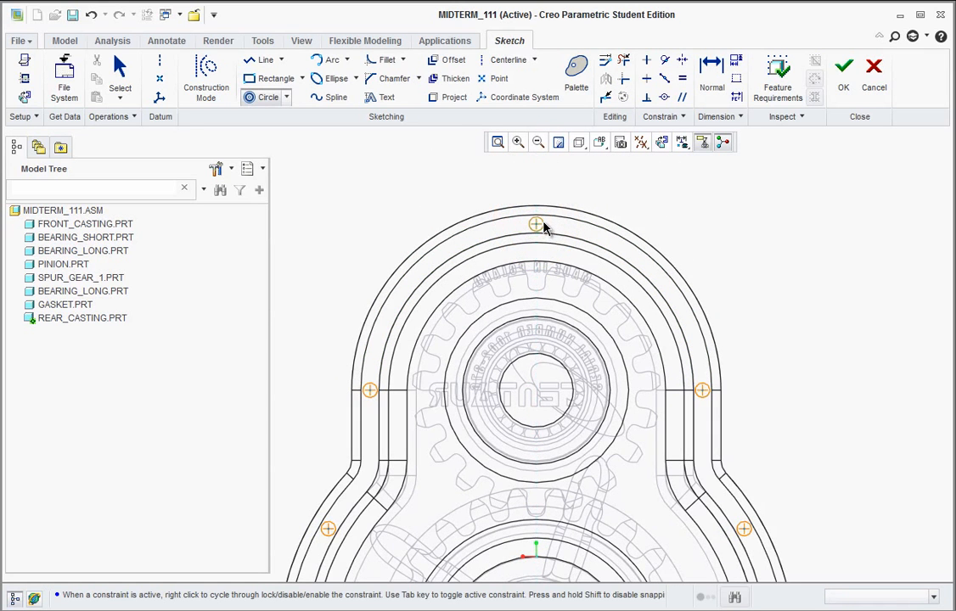
{"action": "left_click", "coordinate": [619, 207]}
{"action": "scroll", "coordinate": [640, 313], "scroll_direction": "down", "scroll_amount": 5}
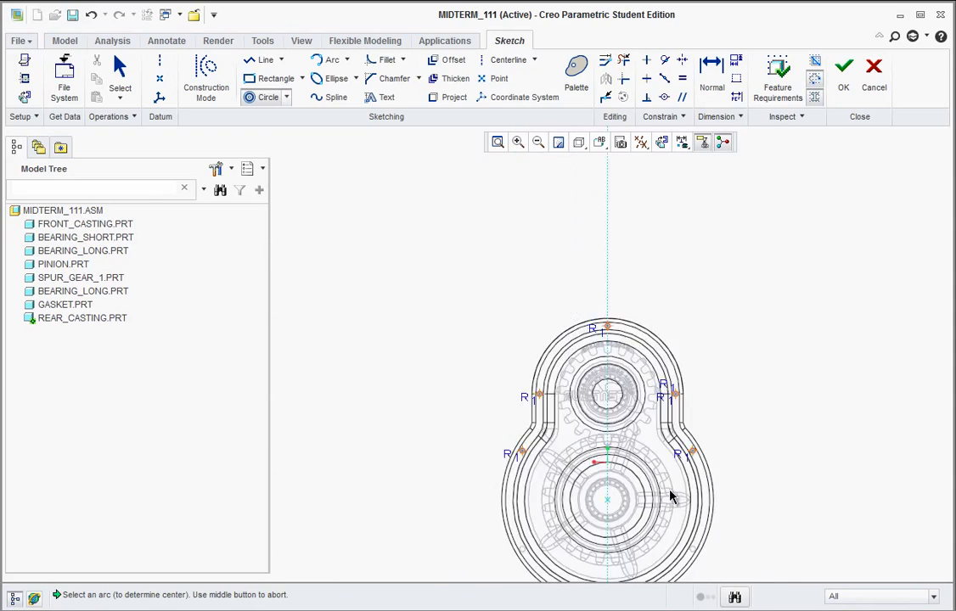
{"action": "scroll", "coordinate": [673, 509], "scroll_direction": "up", "scroll_amount": 3}
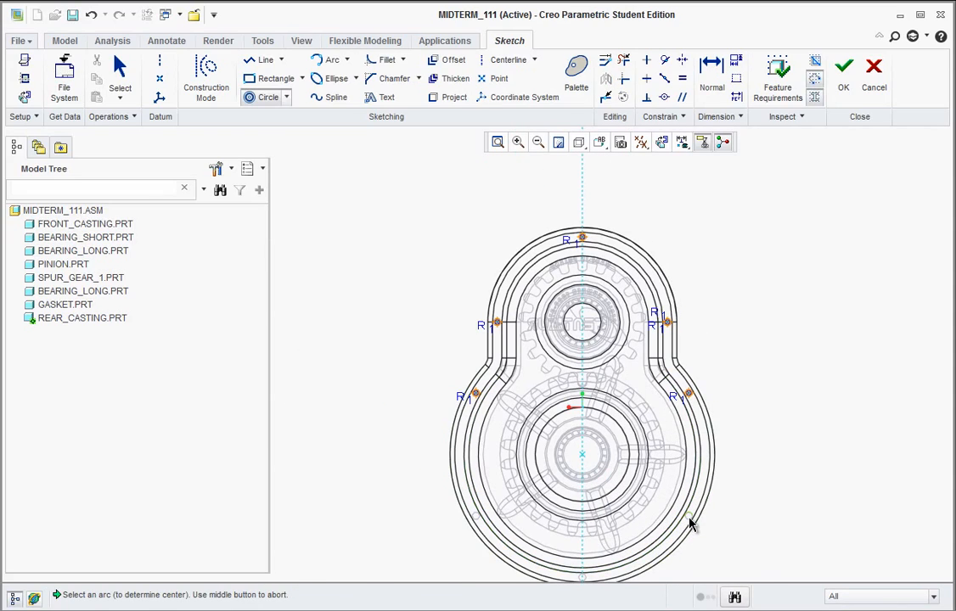
{"action": "scroll", "coordinate": [689, 524], "scroll_direction": "up", "scroll_amount": 3}
{"action": "left_click", "coordinate": [696, 533]}
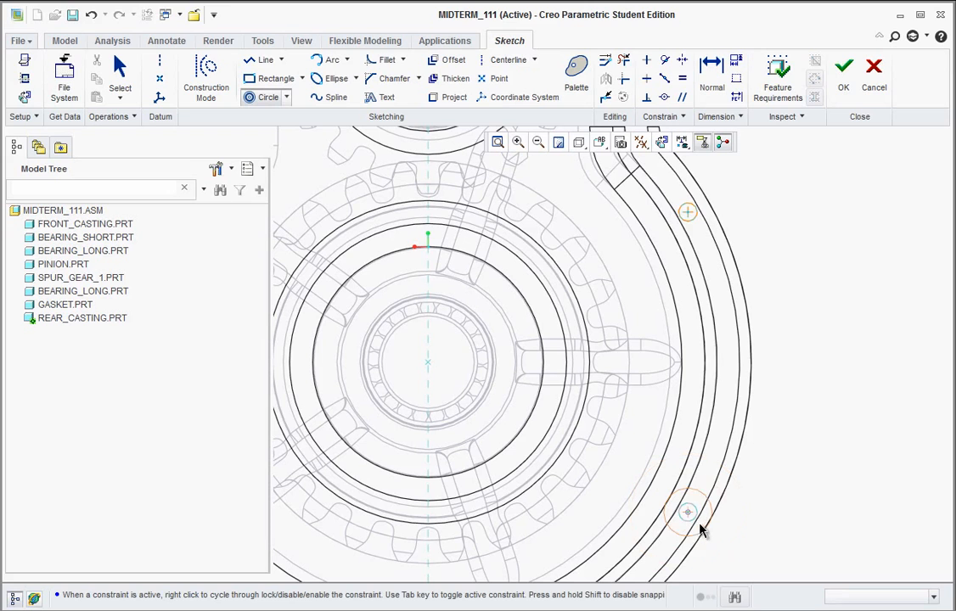
{"action": "left_click", "coordinate": [808, 535]}
Step: Sketch concentric circles matching the bottom and lower-left holes of the large lobe, and finish the sketch
{"action": "scroll", "coordinate": [615, 482], "scroll_direction": "down", "scroll_amount": 4}
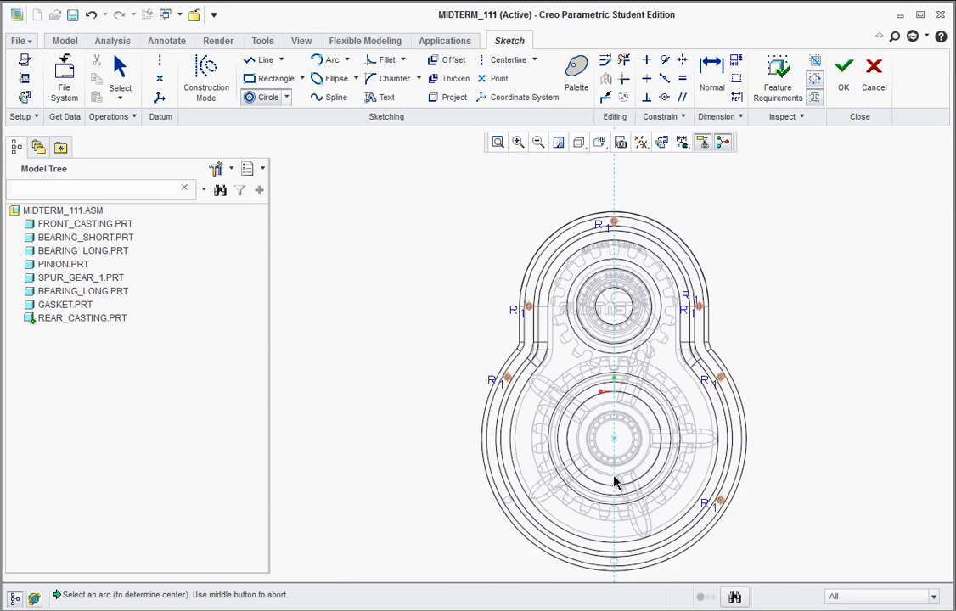
{"action": "scroll", "coordinate": [622, 569], "scroll_direction": "up", "scroll_amount": 2}
{"action": "left_click", "coordinate": [614, 565]}
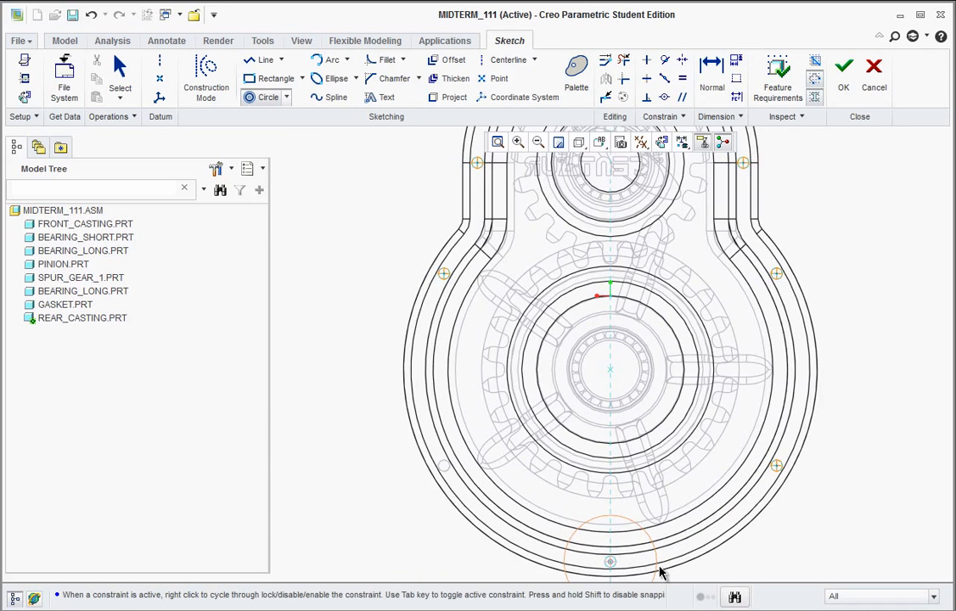
{"action": "left_click", "coordinate": [735, 572]}
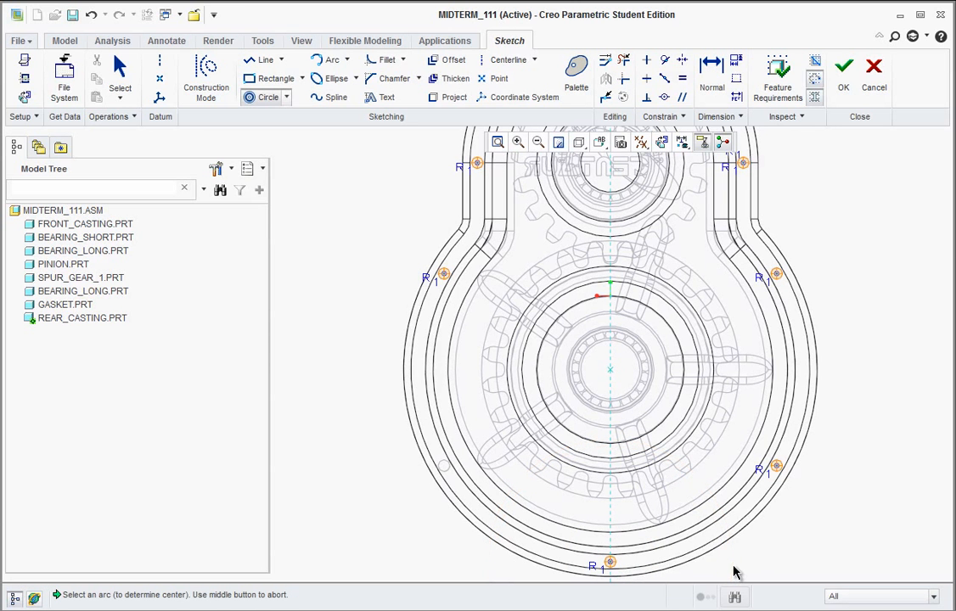
{"action": "left_click", "coordinate": [445, 470]}
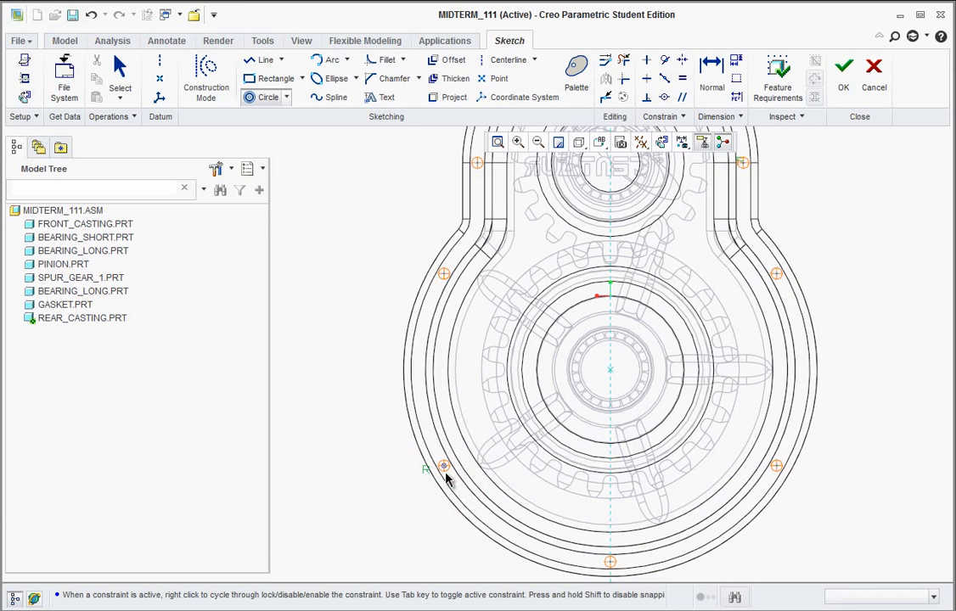
{"action": "middle_click", "coordinate": [416, 514]}
{"action": "scroll", "coordinate": [506, 502], "scroll_direction": "up", "scroll_amount": 2}
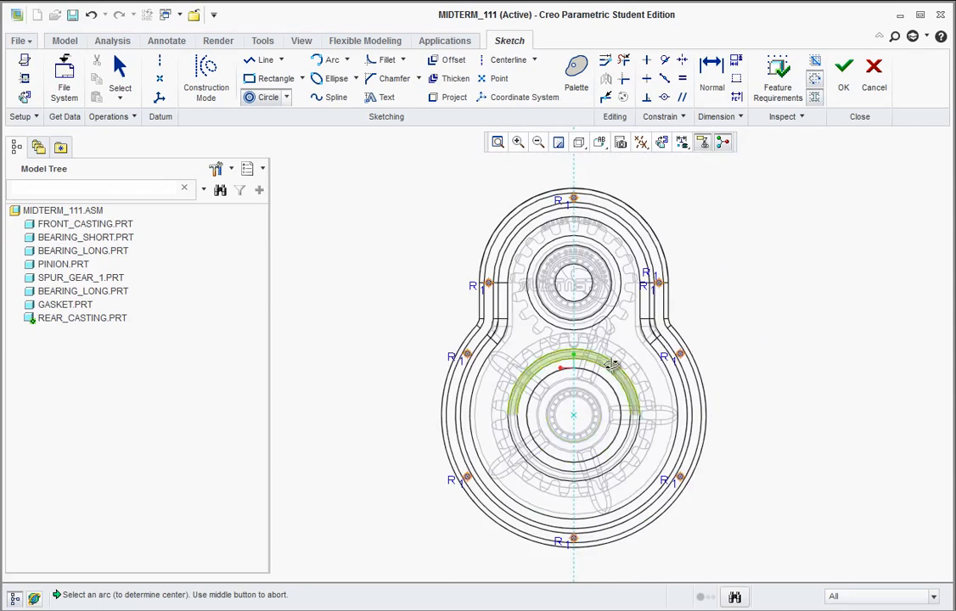
{"action": "middle_click_drag", "start_coordinate": [614, 365], "coordinate": [798, 210]}
{"action": "left_click", "coordinate": [842, 78]}
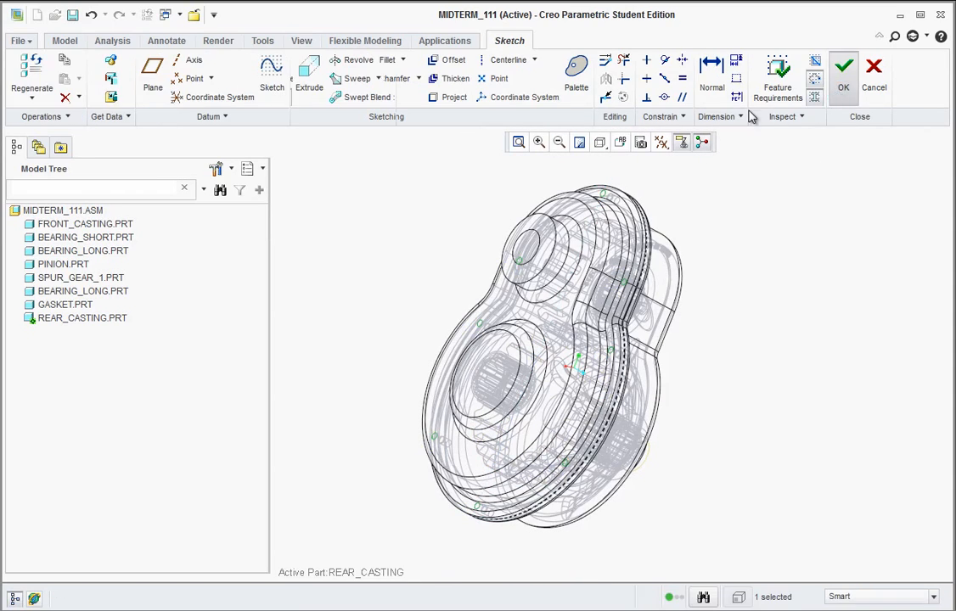
Step: Extrude the circle sketch with material removal enabled, and set the model display to Shading With Edges
{"action": "left_click", "coordinate": [319, 78]}
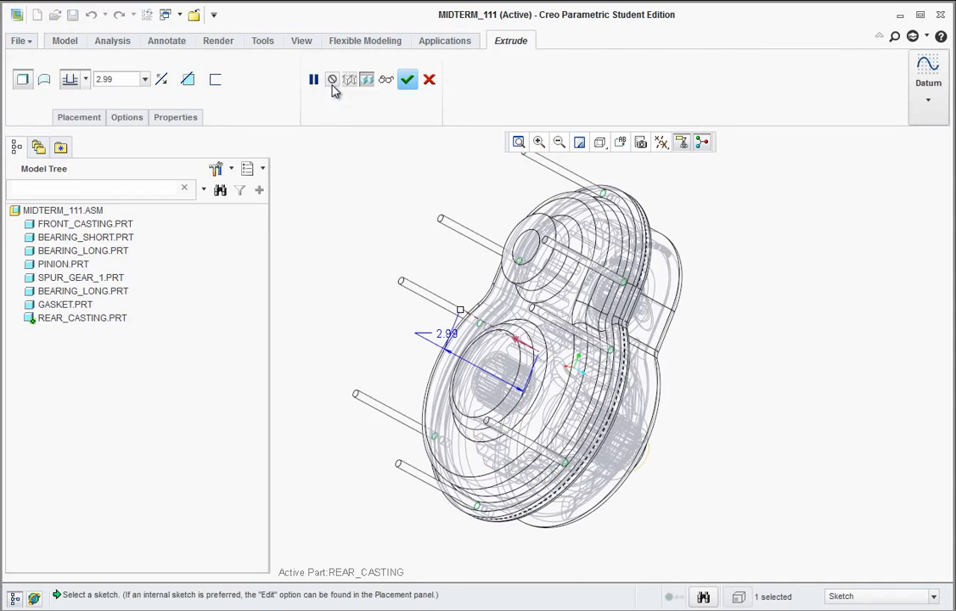
{"action": "left_click", "coordinate": [599, 142]}
{"action": "left_click", "coordinate": [604, 163]}
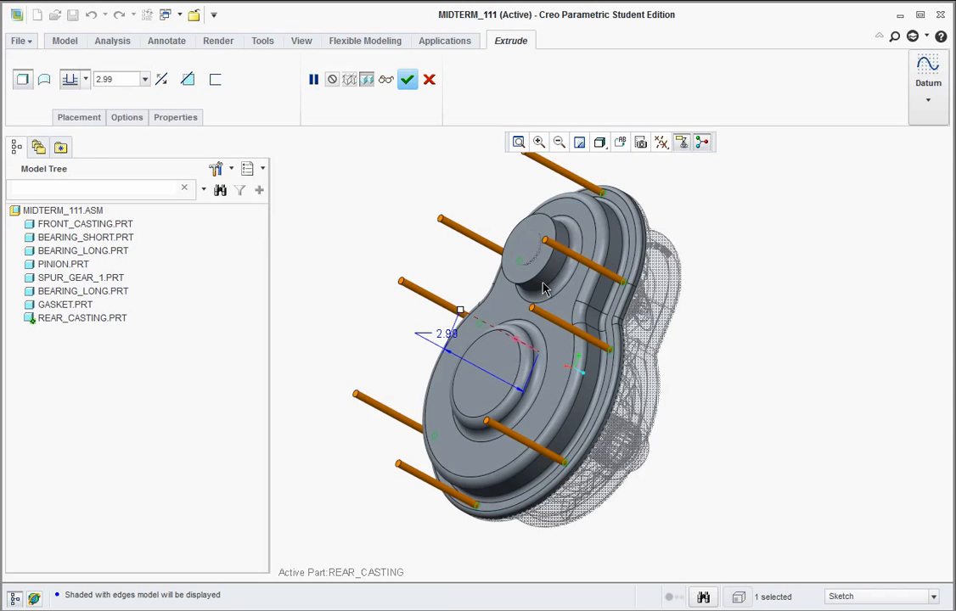
{"action": "middle_click_drag", "start_coordinate": [478, 255], "coordinate": [486, 282]}
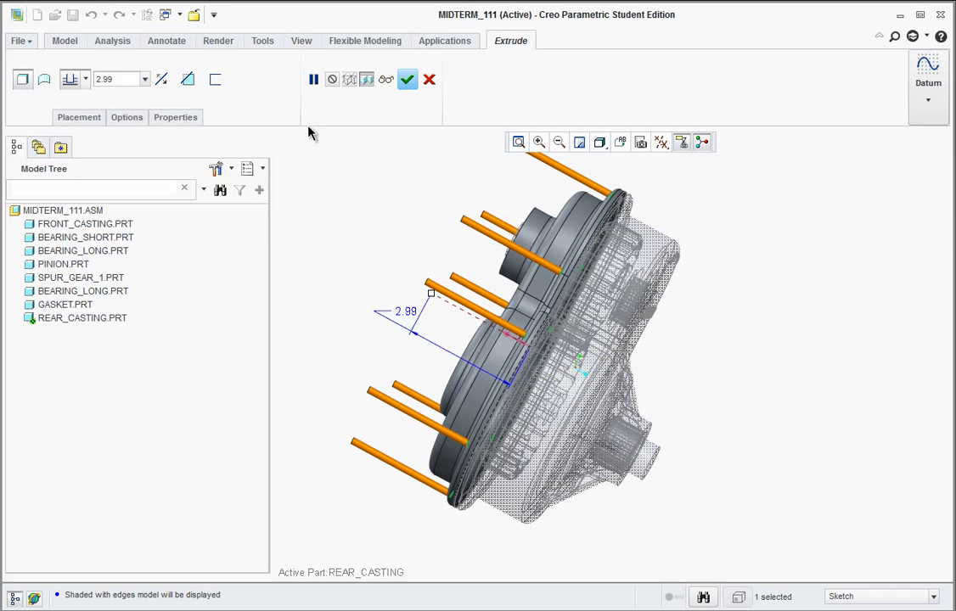
{"action": "left_click", "coordinate": [188, 80]}
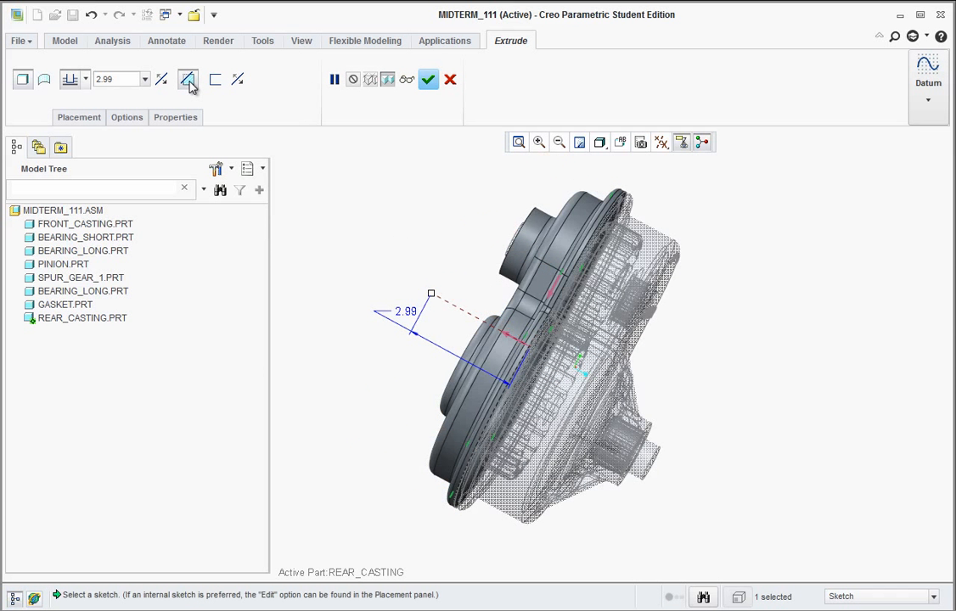
{"action": "mouse_move", "coordinate": [357, 265]}
{"action": "middle_mouse_down"}
{"action": "mouse_move", "coordinate": [366, 261]}
{"action": "mouse_move", "coordinate": [442, 314]}
{"action": "middle_mouse_up"}
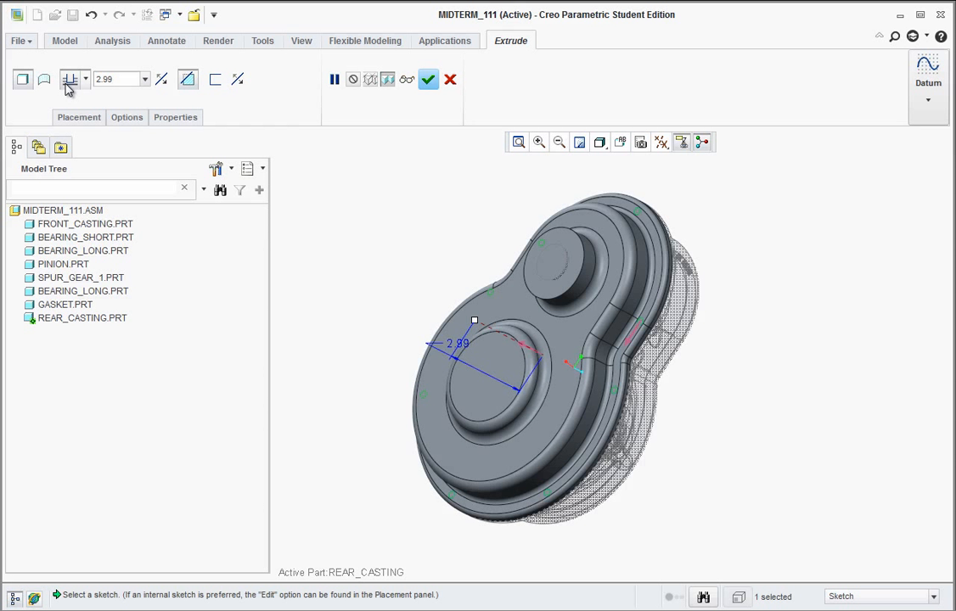
Step: Direct the cut into the casting's flange, set its depth to Through All and complete the extrusion
{"action": "left_click_drag", "start_coordinate": [478, 323], "coordinate": [652, 422]}
{"action": "middle_click_drag", "start_coordinate": [719, 398], "coordinate": [703, 376]}
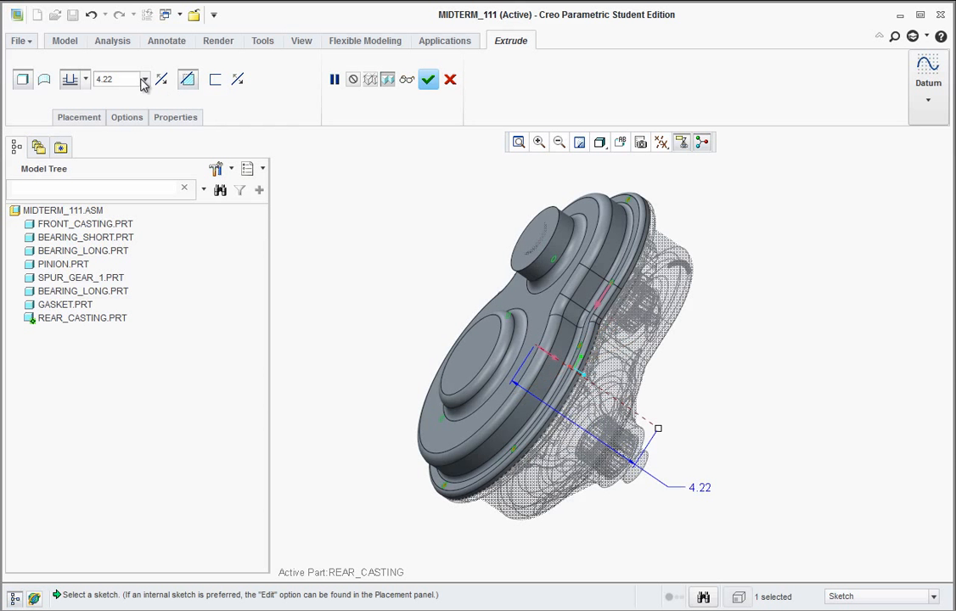
{"action": "left_click", "coordinate": [87, 80]}
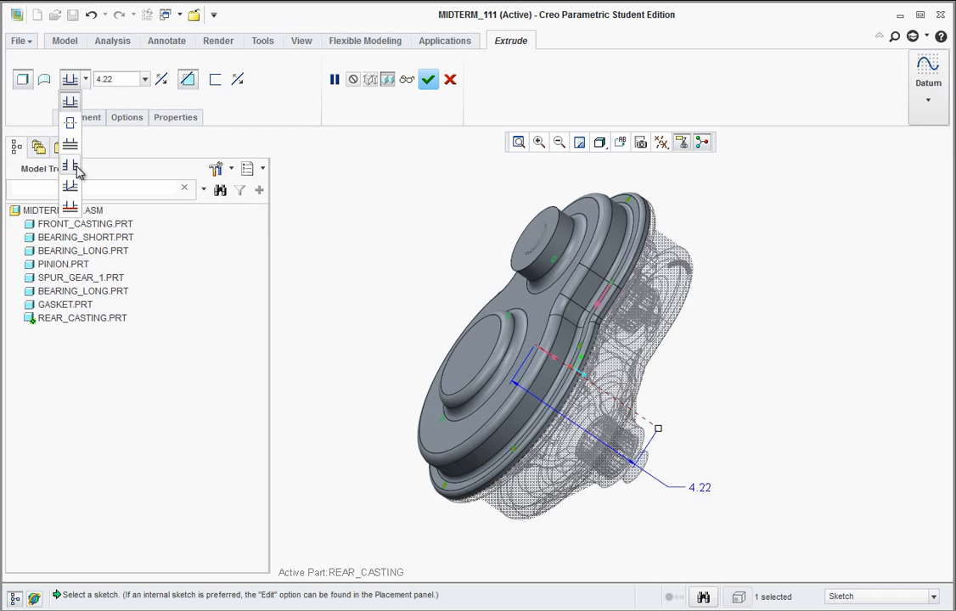
{"action": "left_click", "coordinate": [75, 166]}
{"action": "left_click", "coordinate": [428, 80]}
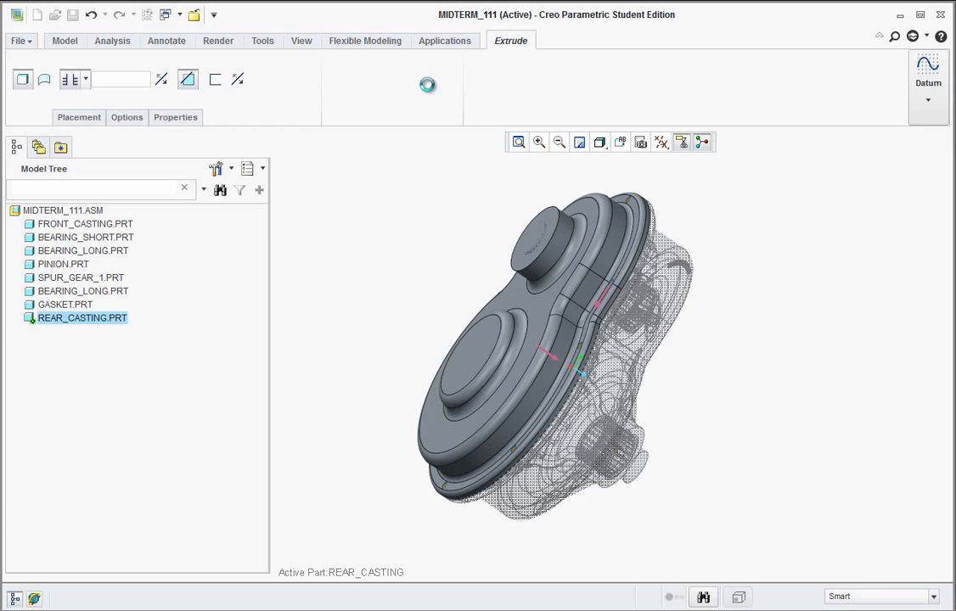
Step: Start a sketch on the flat end face of the rear casting's small cylindrical boss
{"action": "middle_click_drag", "start_coordinate": [399, 224], "coordinate": [317, 196]}
{"action": "middle_click_drag", "start_coordinate": [289, 162], "coordinate": [567, 218]}
{"action": "scroll", "coordinate": [654, 261], "scroll_direction": "up", "scroll_amount": 3}
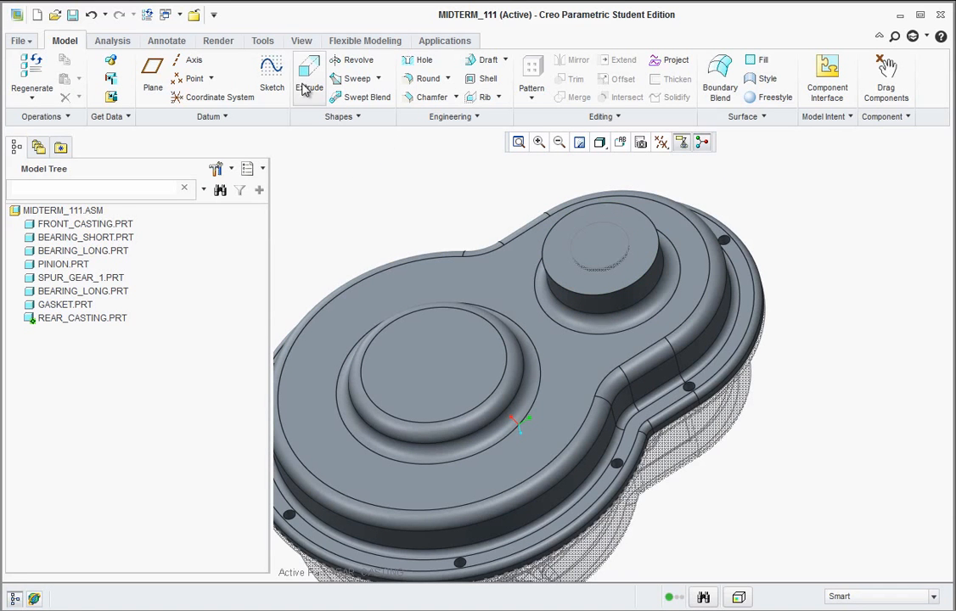
{"action": "left_click", "coordinate": [272, 75]}
{"action": "left_click", "coordinate": [565, 274]}
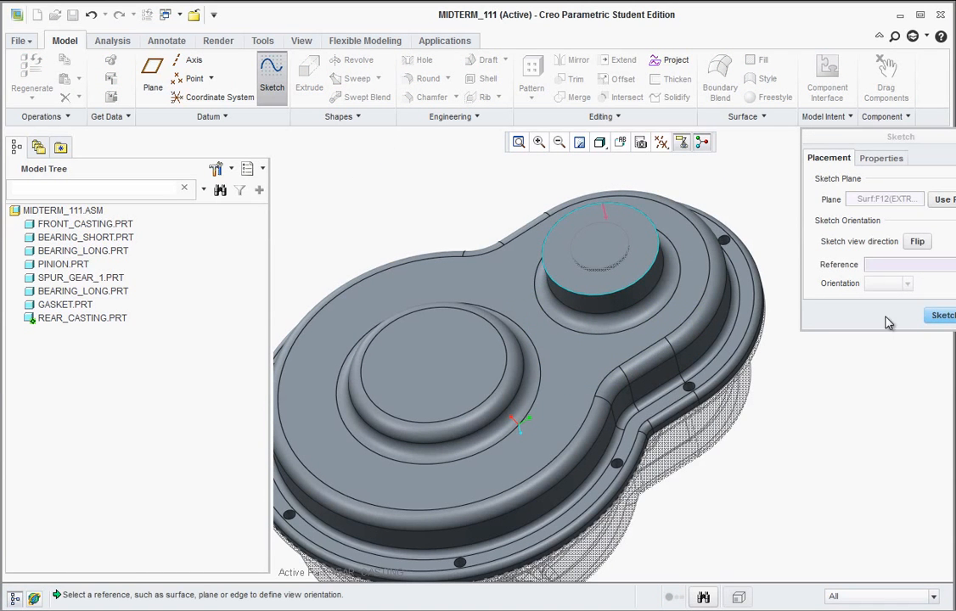
{"action": "left_click", "coordinate": [940, 315]}
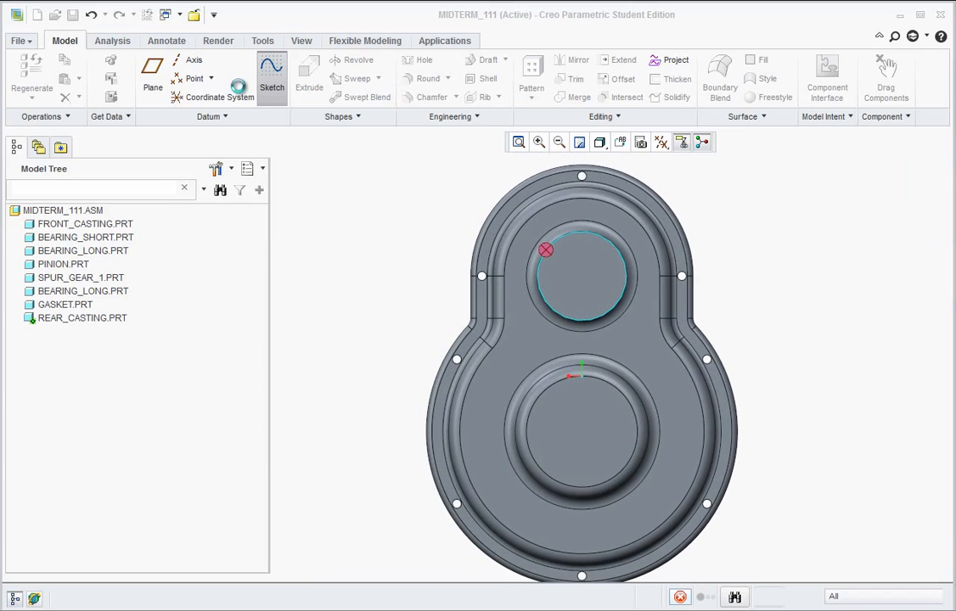
Step: Sketch a circle about 1.33 in diameter, concentric with the small boss's outer edge
{"action": "left_click", "coordinate": [268, 101]}
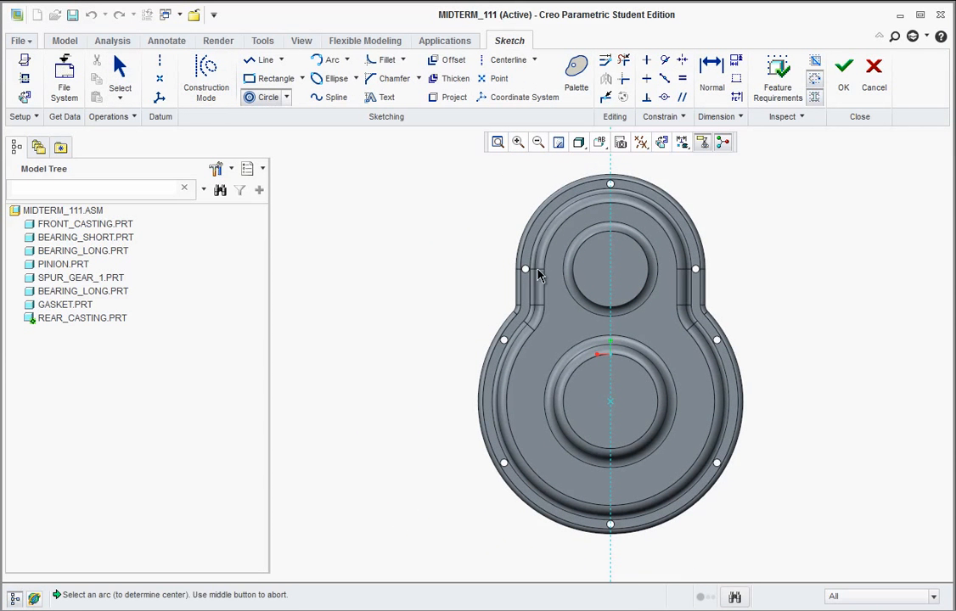
{"action": "left_click", "coordinate": [610, 268]}
{"action": "left_click", "coordinate": [603, 304]}
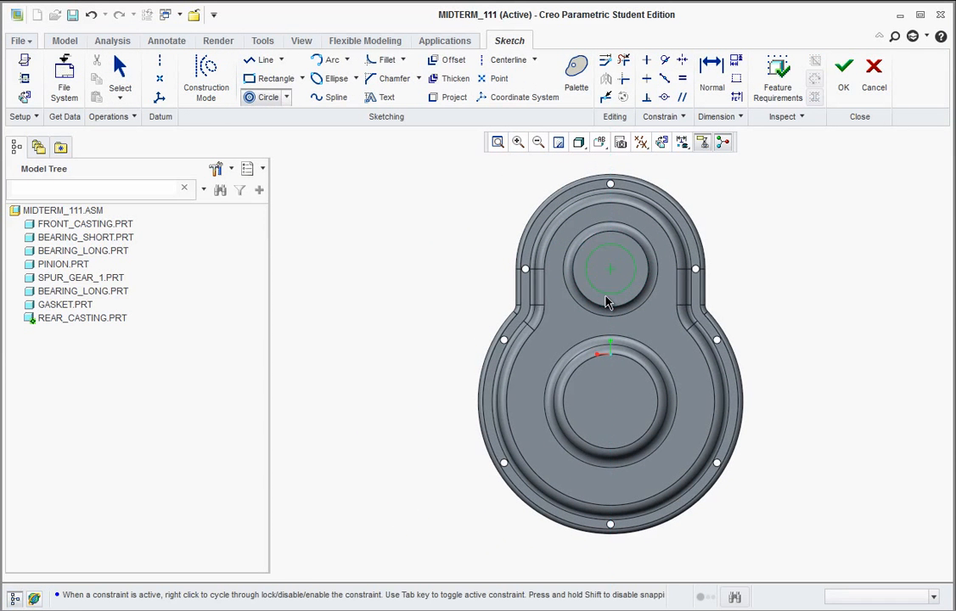
{"action": "middle_click", "coordinate": [735, 285]}
{"action": "scroll", "coordinate": [583, 249], "scroll_direction": "down", "scroll_amount": 4}
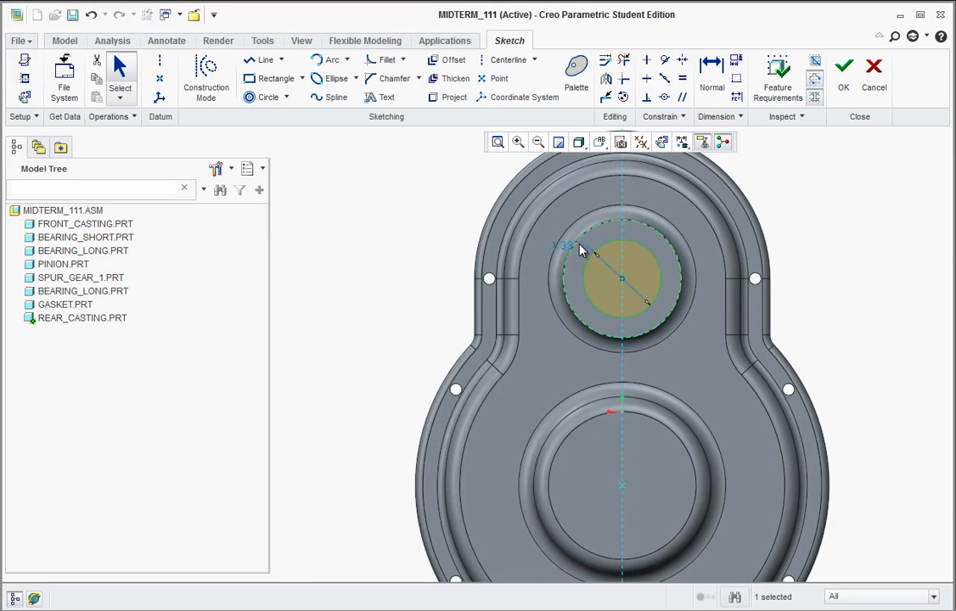
Step: Try to set the small boss circle's diameter to 1.447
{"action": "scroll", "coordinate": [592, 284], "scroll_direction": "up", "scroll_amount": 2}
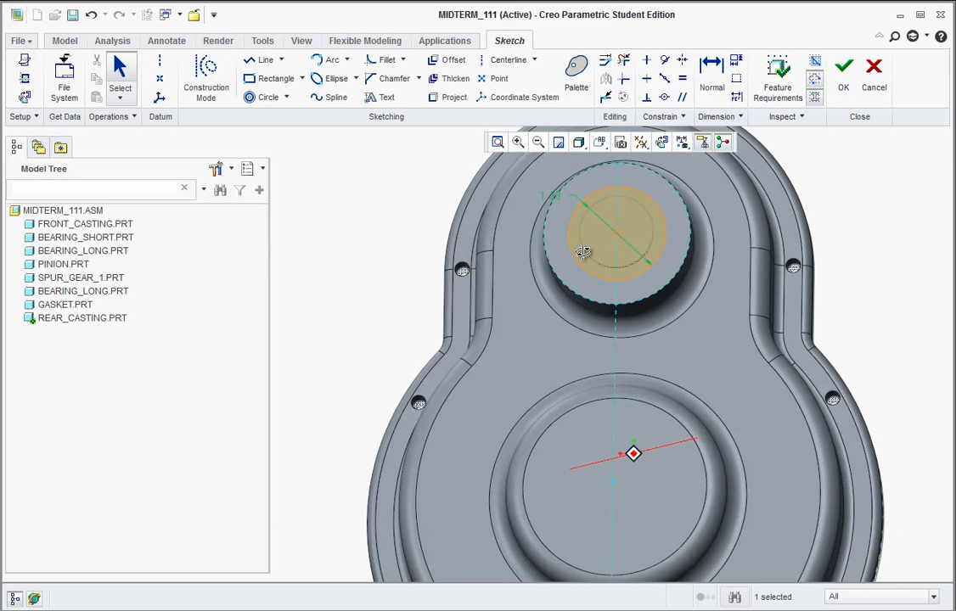
{"action": "double_click", "coordinate": [551, 192]}
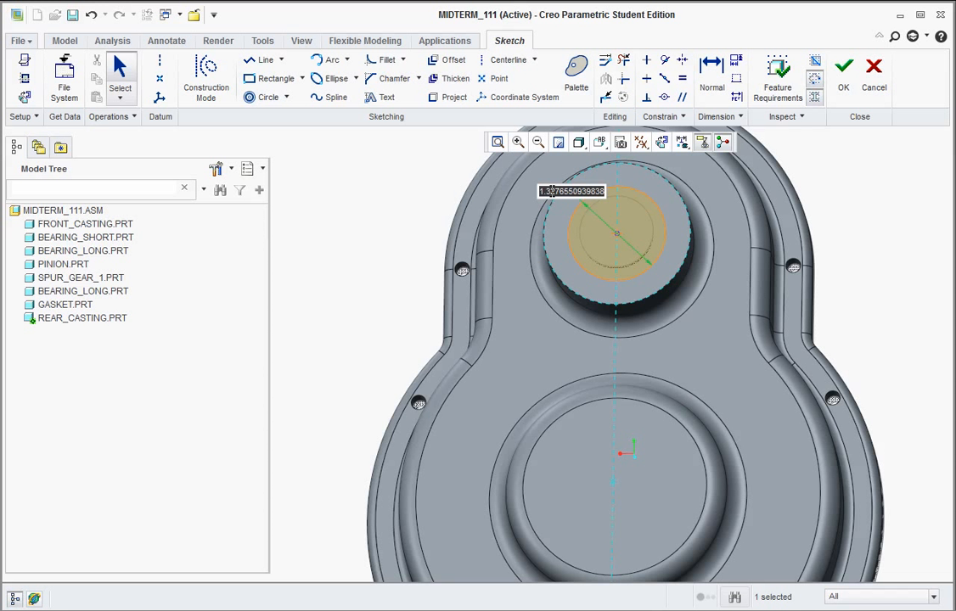
{"action": "type", "text": "1.437"}
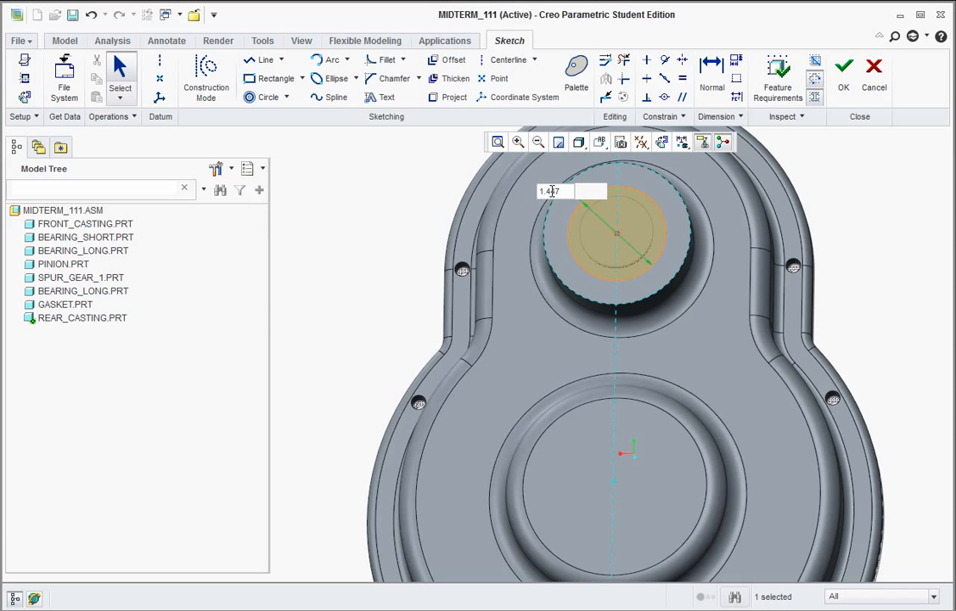
{"action": "type", "text": "447"}
{"action": "key", "text": "Return"}
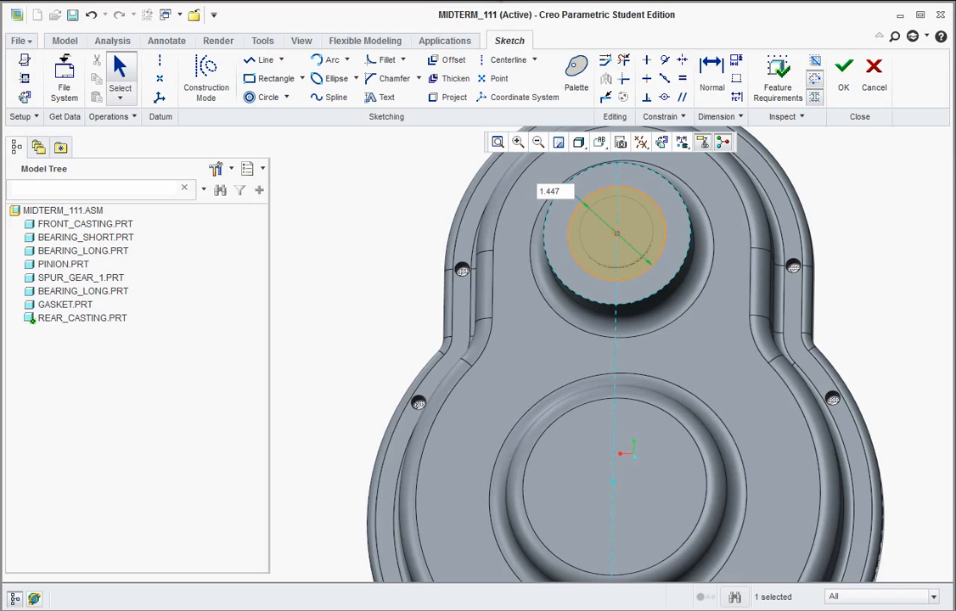
Step: Consult the rear casting PDF drawing, set the small boss circle's diameter to 1.39 and finish the sketch
{"action": "key", "text": "alt+Tab"}
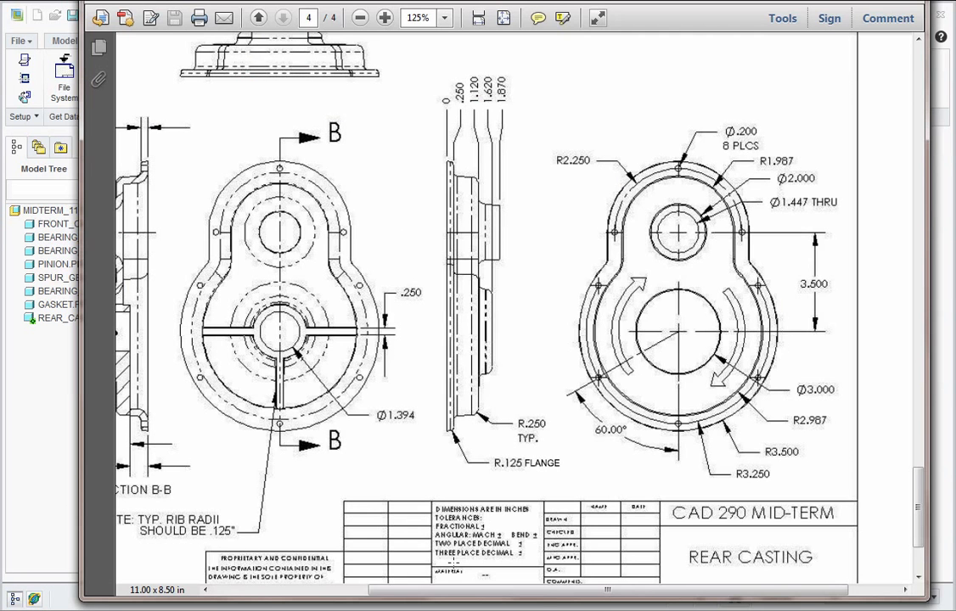
{"action": "mouse_move", "coordinate": [629, 590]}
{"action": "left_mouse_down"}
{"action": "mouse_move", "coordinate": [516, 591]}
{"action": "mouse_move", "coordinate": [474, 605]}
{"action": "left_mouse_up"}
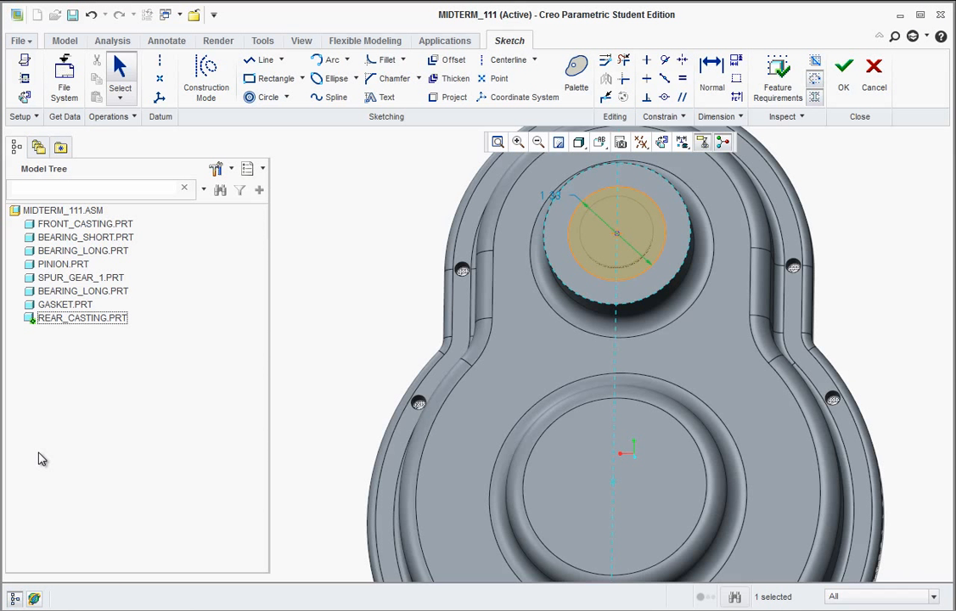
{"action": "left_click", "coordinate": [38, 400]}
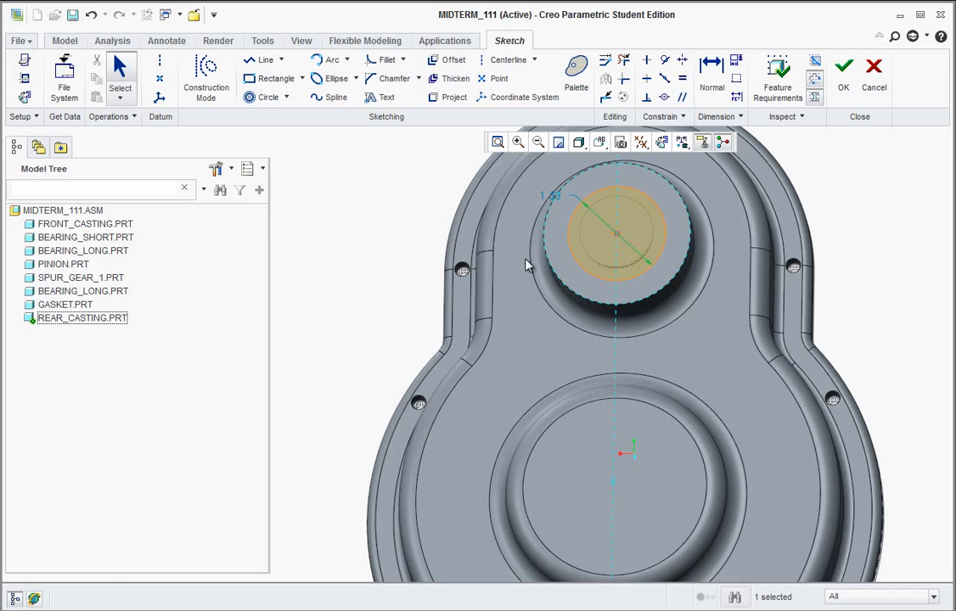
{"action": "double_click", "coordinate": [548, 194]}
{"action": "type", "text": "1.35"}
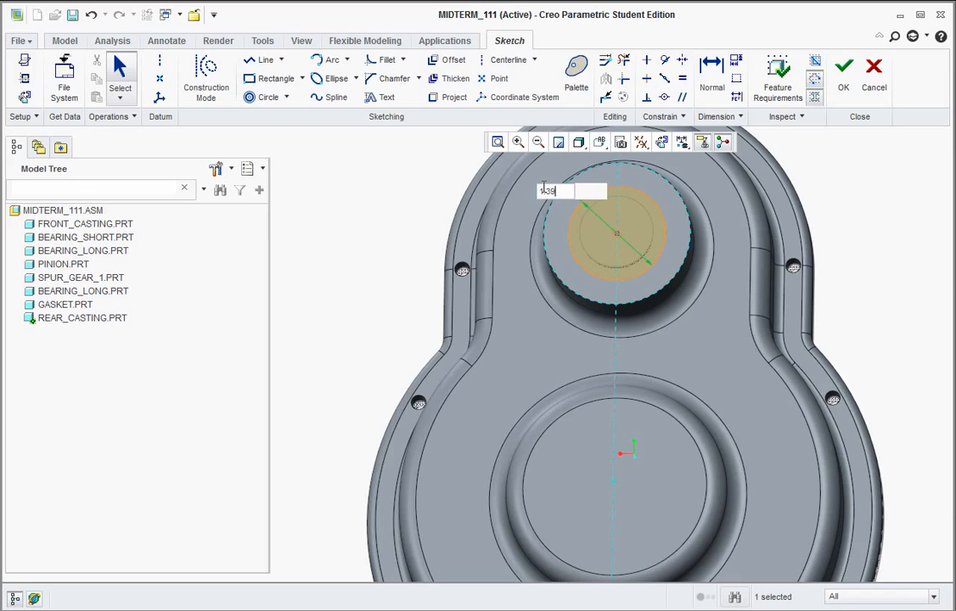
{"action": "key", "text": "Return"}
{"action": "middle_click_drag", "start_coordinate": [525, 208], "coordinate": [555, 277]}
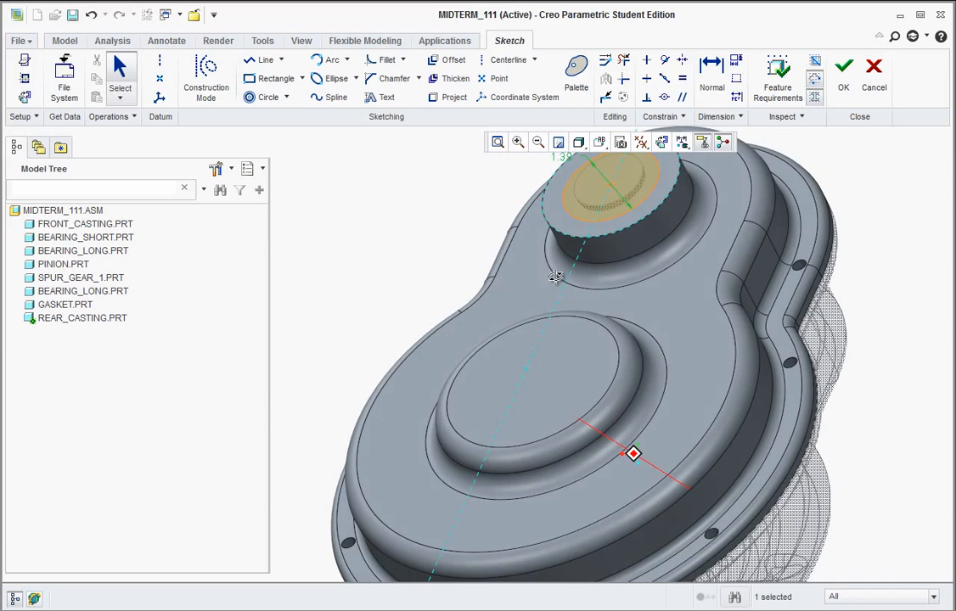
{"action": "scroll", "coordinate": [631, 293], "scroll_direction": "up", "scroll_amount": 2}
{"action": "scroll", "coordinate": [672, 192], "scroll_direction": "down", "scroll_amount": 3}
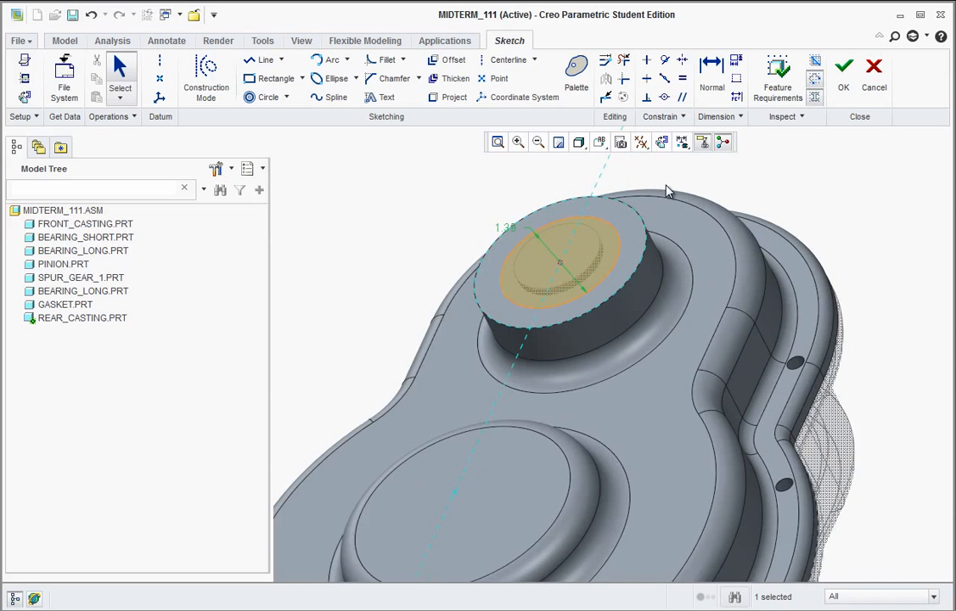
{"action": "left_click", "coordinate": [847, 76]}
Step: Extrude the circle into the small boss as a material-removing cut with Through All depth and complete the feature
{"action": "left_click", "coordinate": [276, 81]}
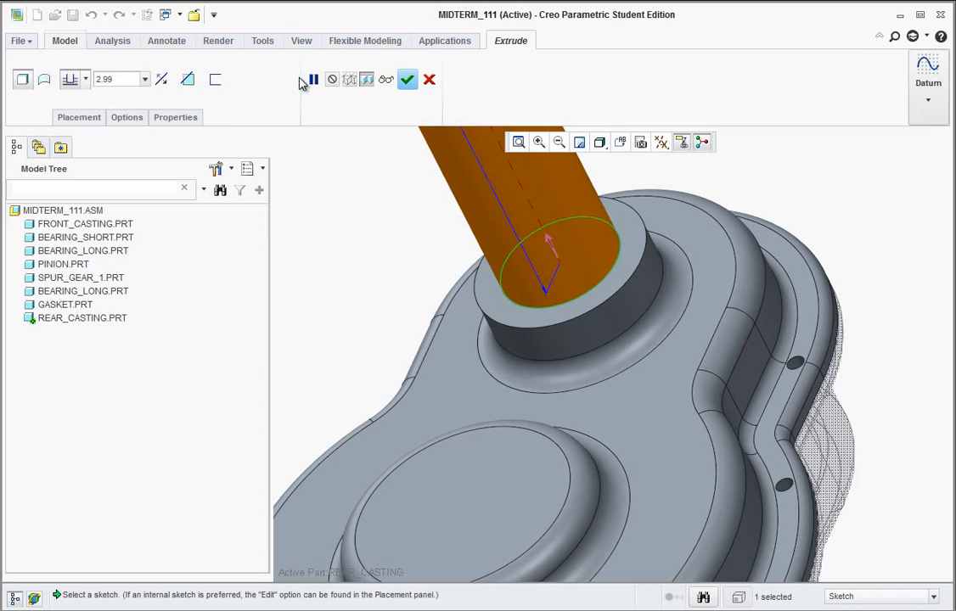
{"action": "left_click", "coordinate": [549, 246]}
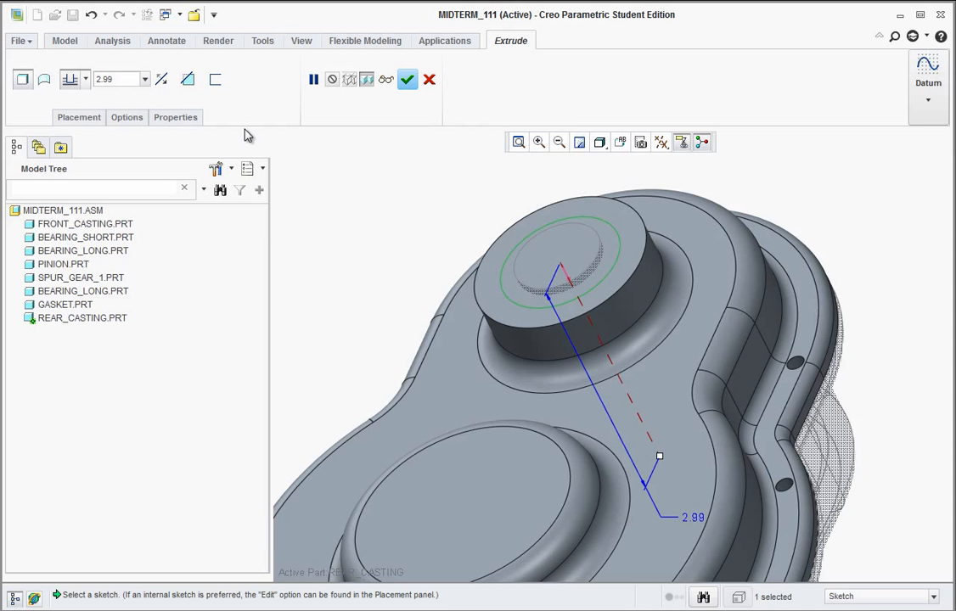
{"action": "left_click", "coordinate": [188, 79]}
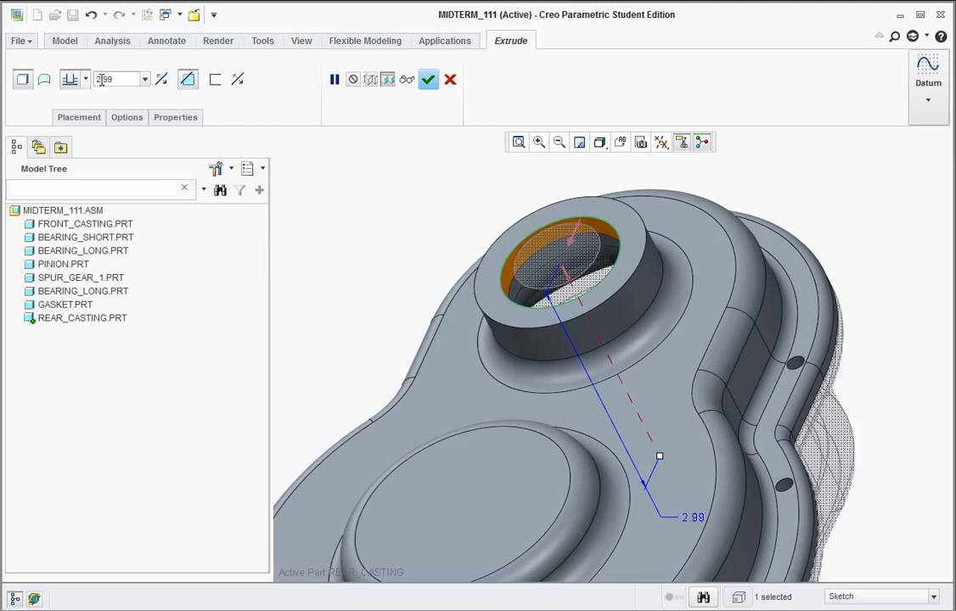
{"action": "left_click", "coordinate": [85, 79]}
{"action": "left_click", "coordinate": [69, 166]}
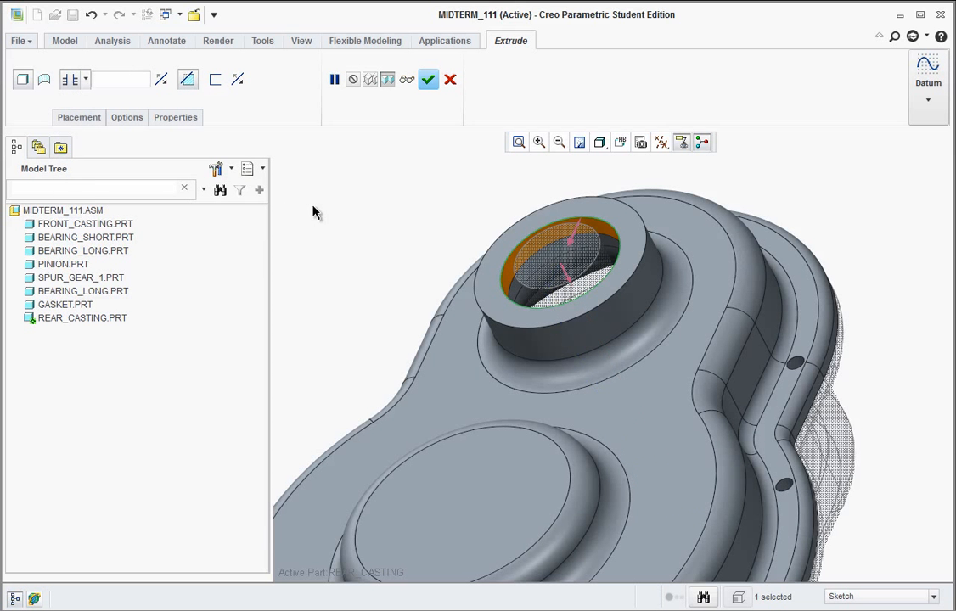
{"action": "left_click", "coordinate": [427, 80]}
Step: Start a sketch on the inner circular floor of the large lobe's recess inside the casting
{"action": "middle_click_drag", "start_coordinate": [367, 287], "coordinate": [397, 287]}
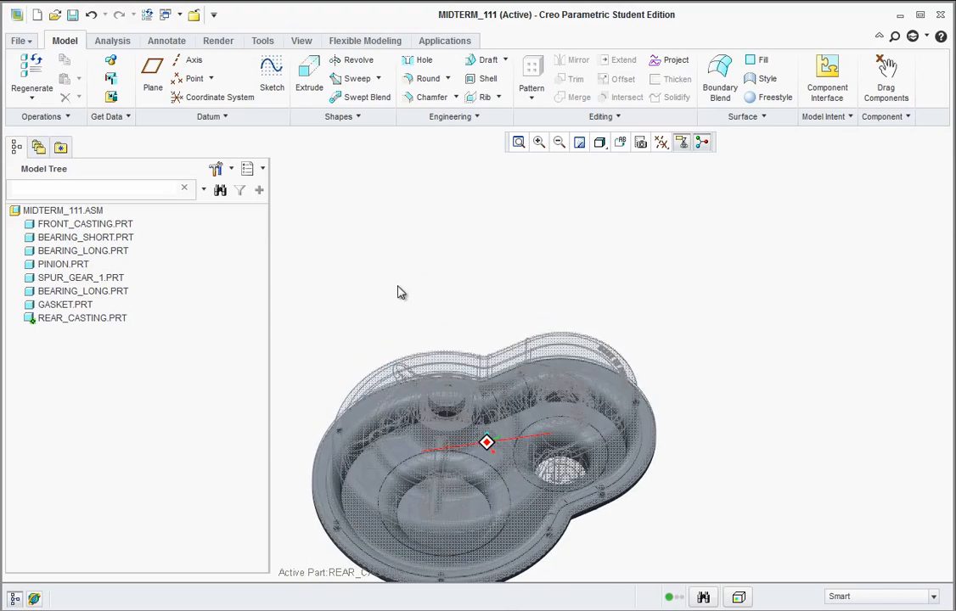
{"action": "scroll", "coordinate": [462, 396], "scroll_direction": "up", "scroll_amount": 3}
{"action": "scroll", "coordinate": [427, 482], "scroll_direction": "down", "scroll_amount": 4}
{"action": "mouse_move", "coordinate": [526, 366]}
{"action": "middle_mouse_down"}
{"action": "mouse_move", "coordinate": [463, 425]}
{"action": "mouse_move", "coordinate": [510, 365]}
{"action": "mouse_move", "coordinate": [487, 367]}
{"action": "mouse_move", "coordinate": [533, 356]}
{"action": "middle_mouse_up"}
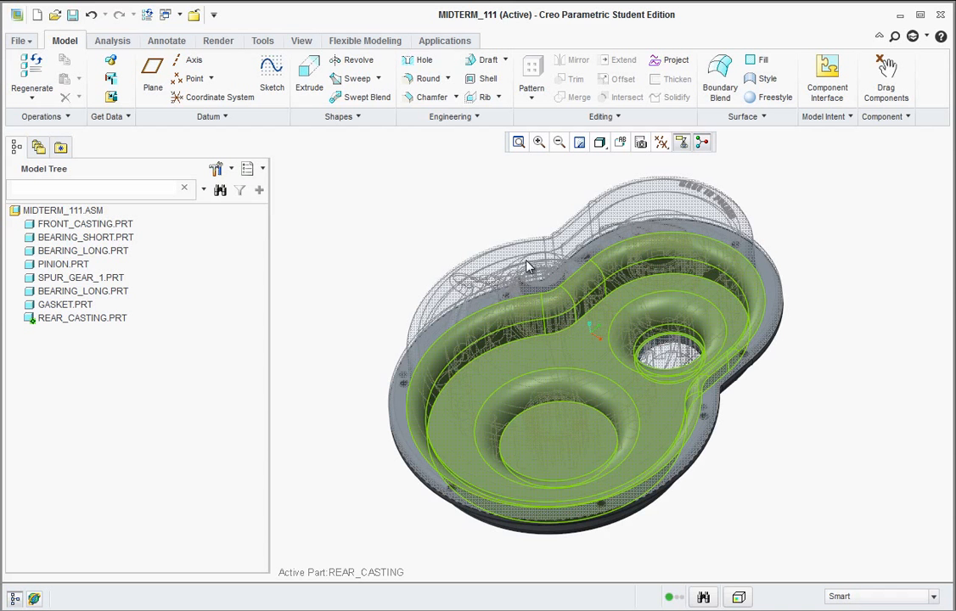
{"action": "left_click", "coordinate": [277, 95]}
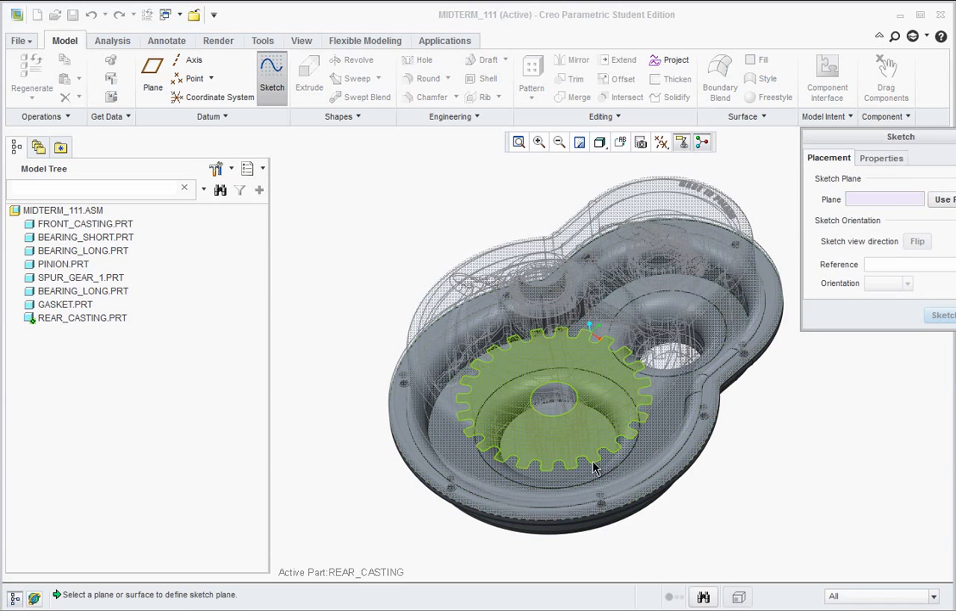
{"action": "left_click", "coordinate": [584, 474]}
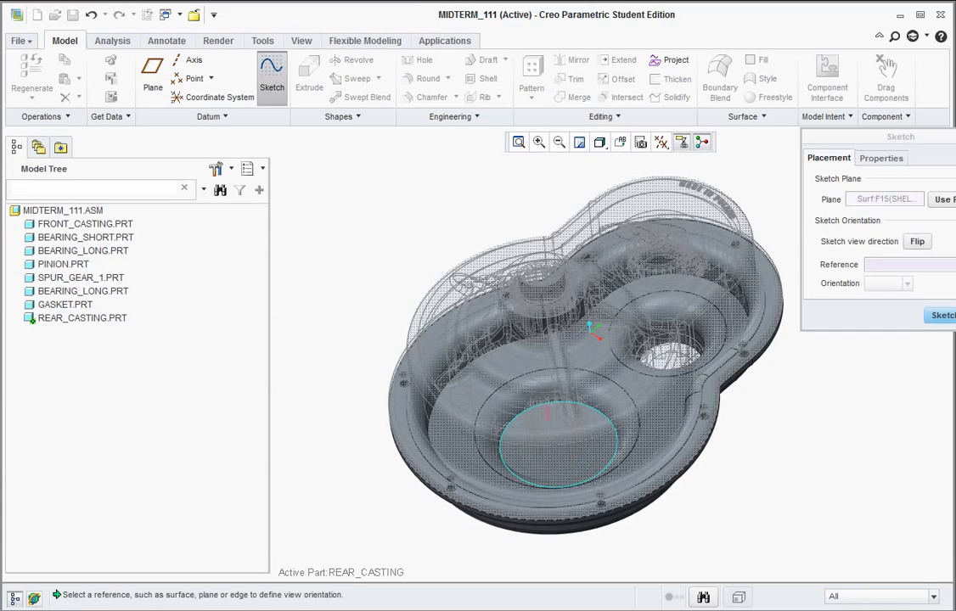
{"action": "left_click", "coordinate": [941, 315]}
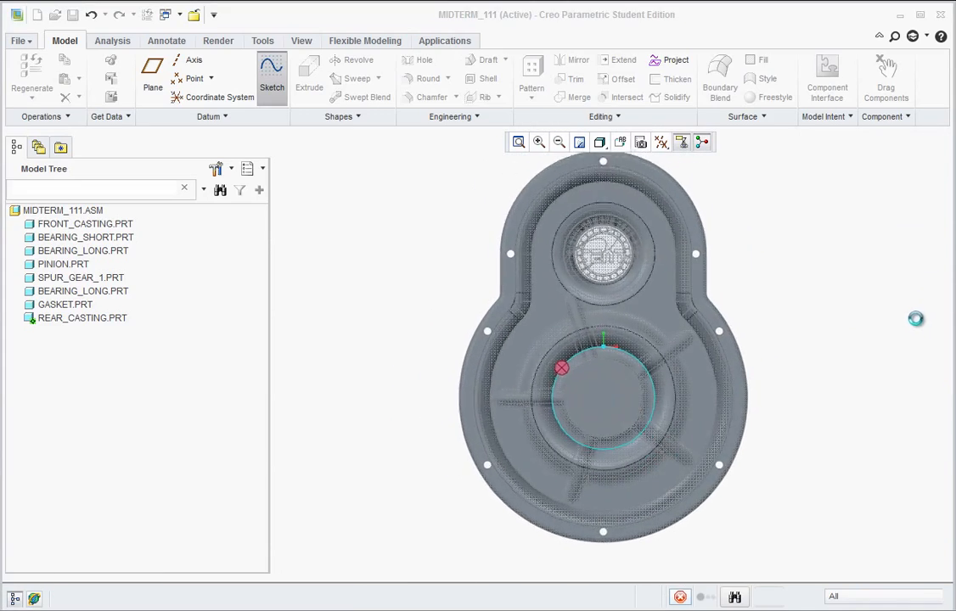
Step: Sketch a circle about 1.23 in diameter, concentric with the large recess's circular floor edge
{"action": "scroll", "coordinate": [645, 416], "scroll_direction": "down", "scroll_amount": 3}
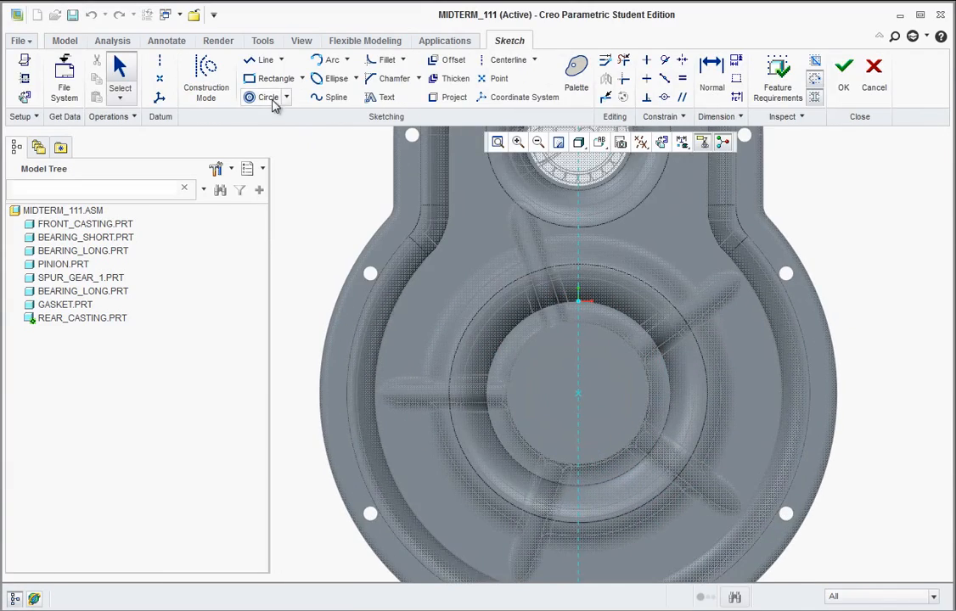
{"action": "left_click", "coordinate": [263, 97]}
{"action": "left_click", "coordinate": [515, 458]}
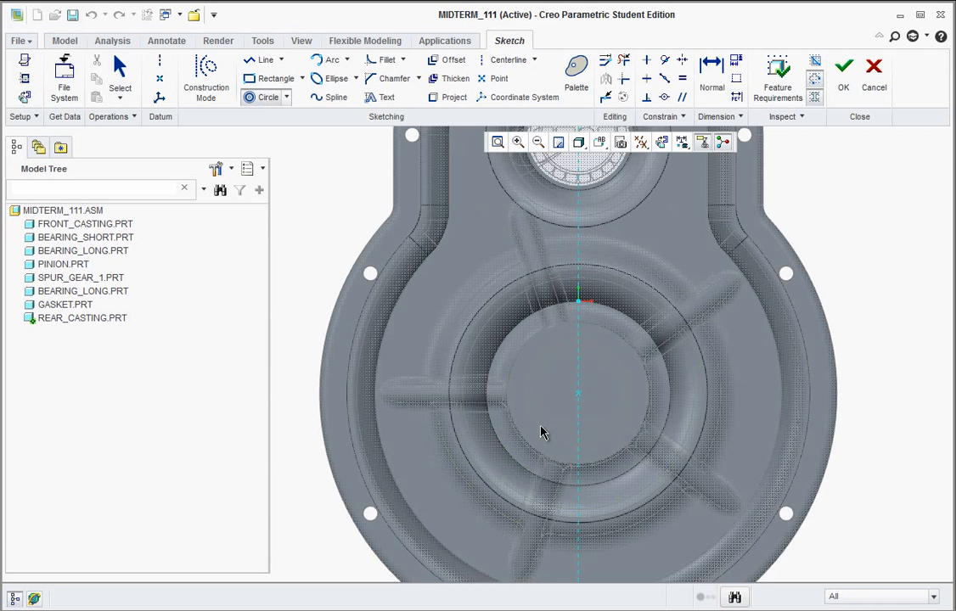
{"action": "left_click", "coordinate": [548, 433]}
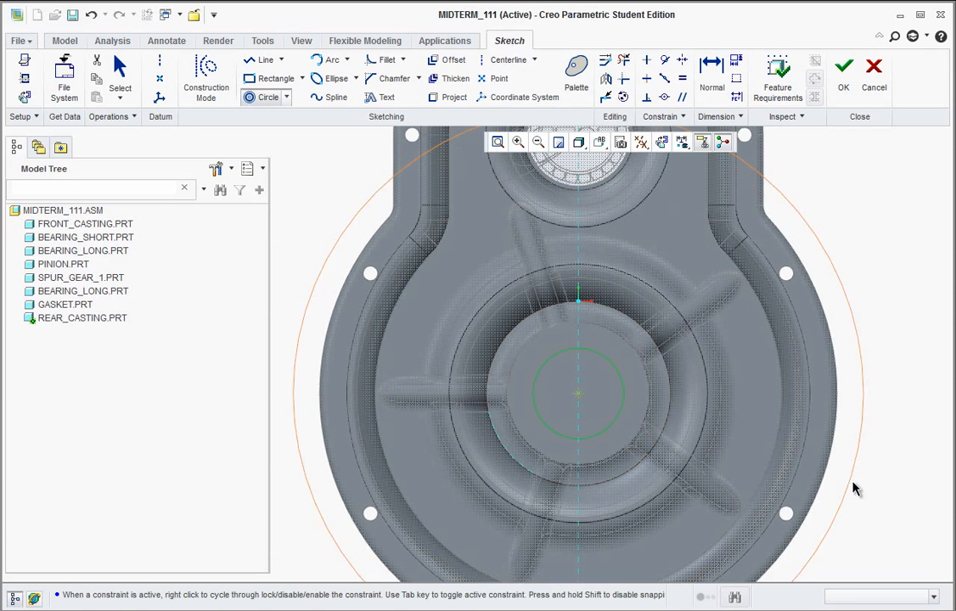
{"action": "middle_click", "coordinate": [853, 489]}
{"action": "middle_click", "coordinate": [779, 465]}
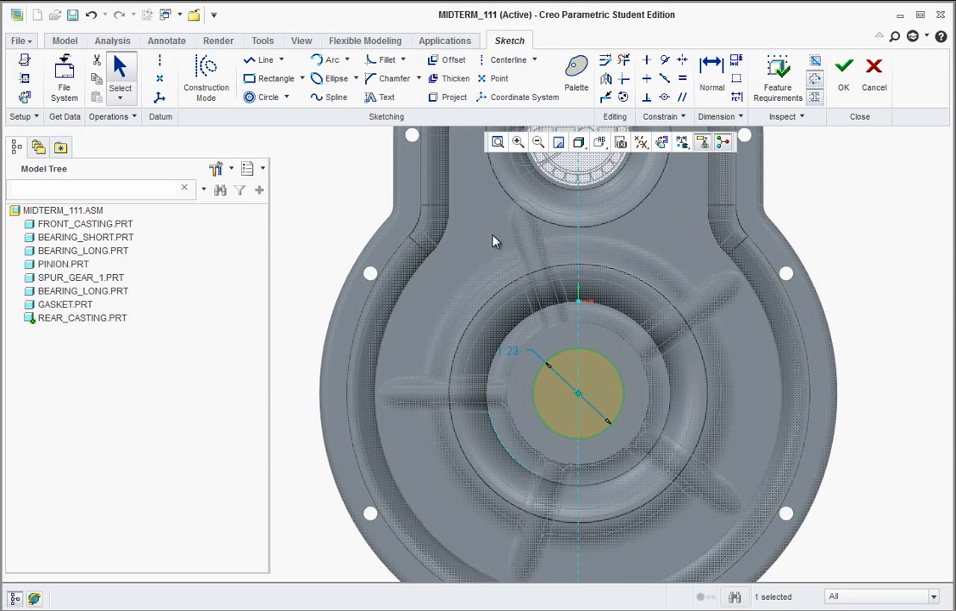
Step: Consult the PDF drawing for the large lobe's bearing bore, set the circle's diameter to 1.394 and finish the sketch
{"action": "key", "text": "alt+Tab"}
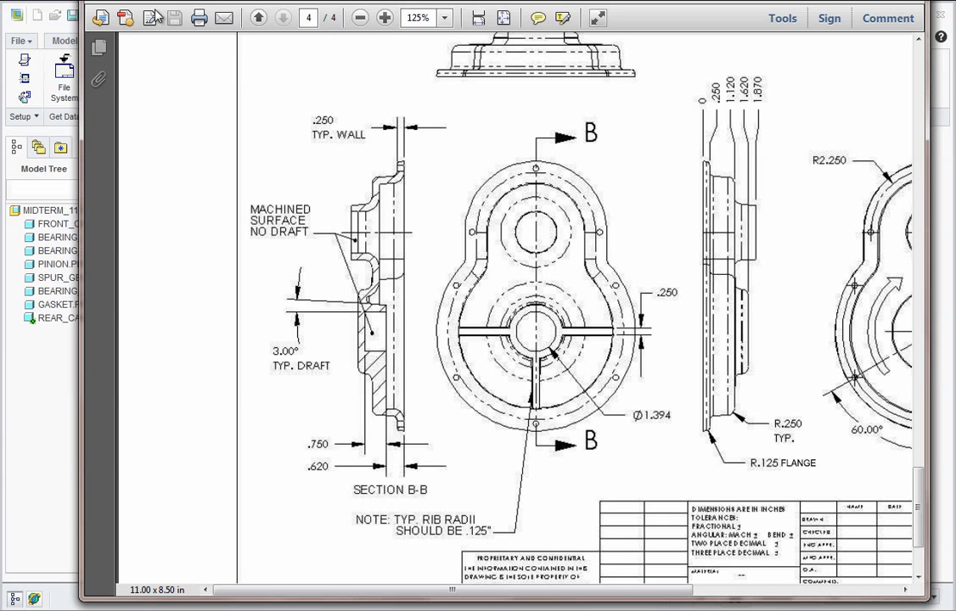
{"action": "left_click", "coordinate": [34, 393]}
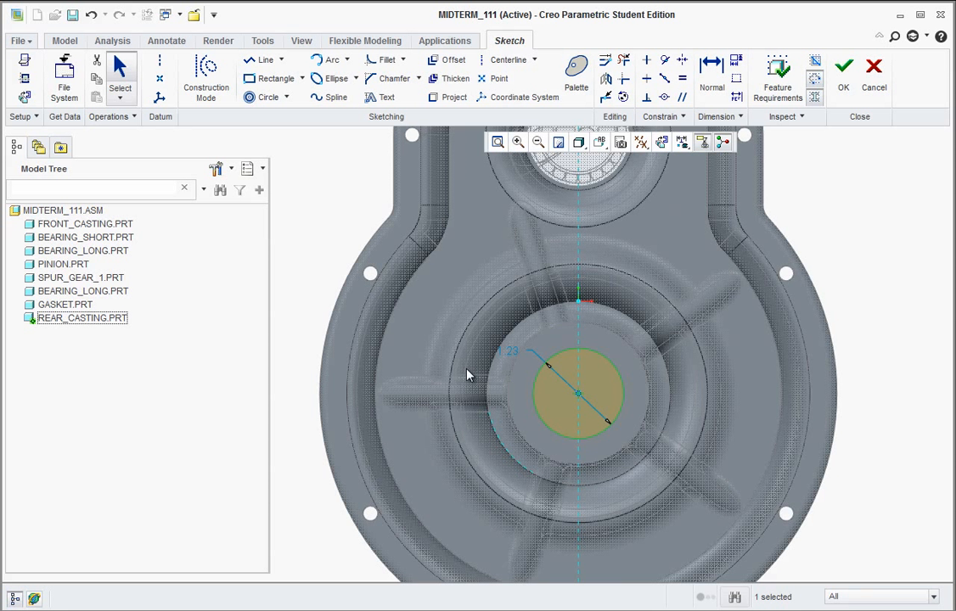
{"action": "double_click", "coordinate": [511, 356]}
{"action": "type", "text": "1."}
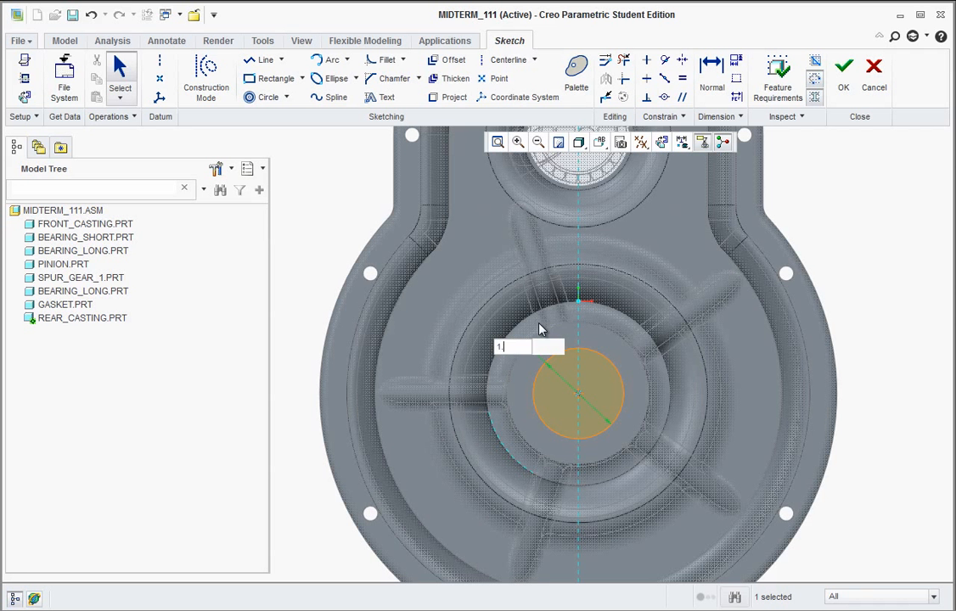
{"action": "type", "text": "394"}
{"action": "key", "text": "Return"}
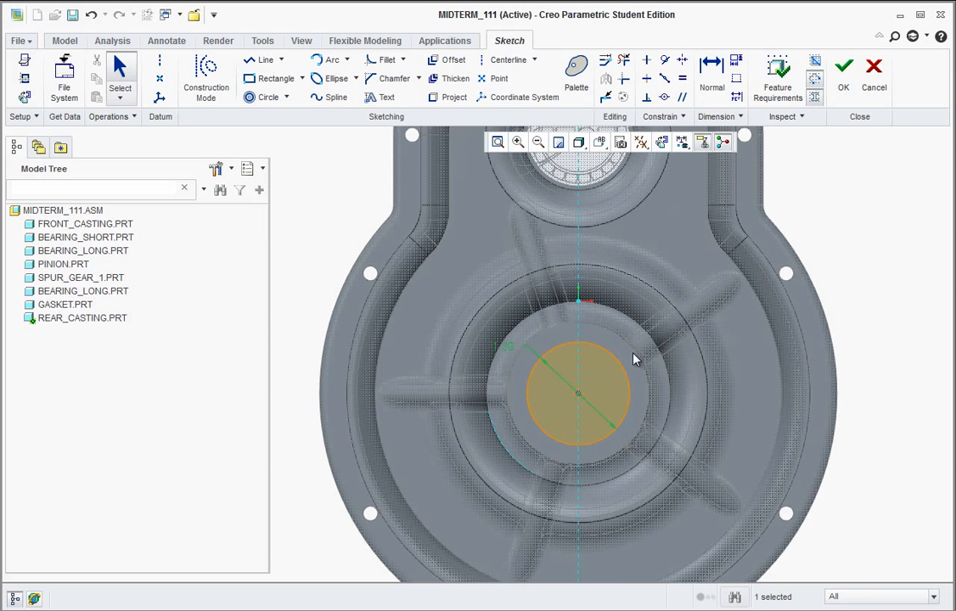
{"action": "left_click", "coordinate": [843, 70]}
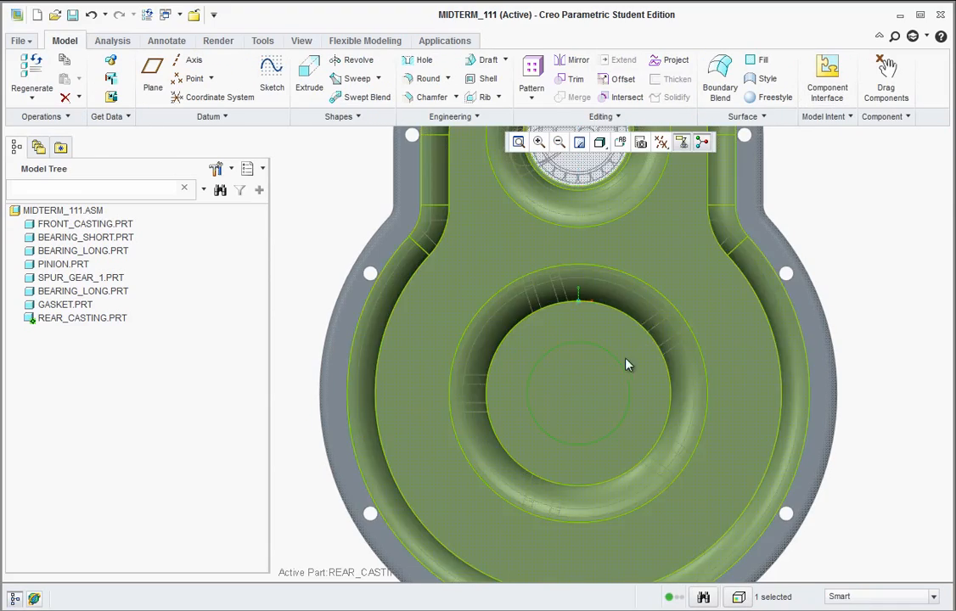
Step: Extrude the sketched bearing circle from the large recess's floor with a depth of 0.75
{"action": "middle_click_drag", "start_coordinate": [549, 314], "coordinate": [472, 241]}
{"action": "left_click", "coordinate": [309, 76]}
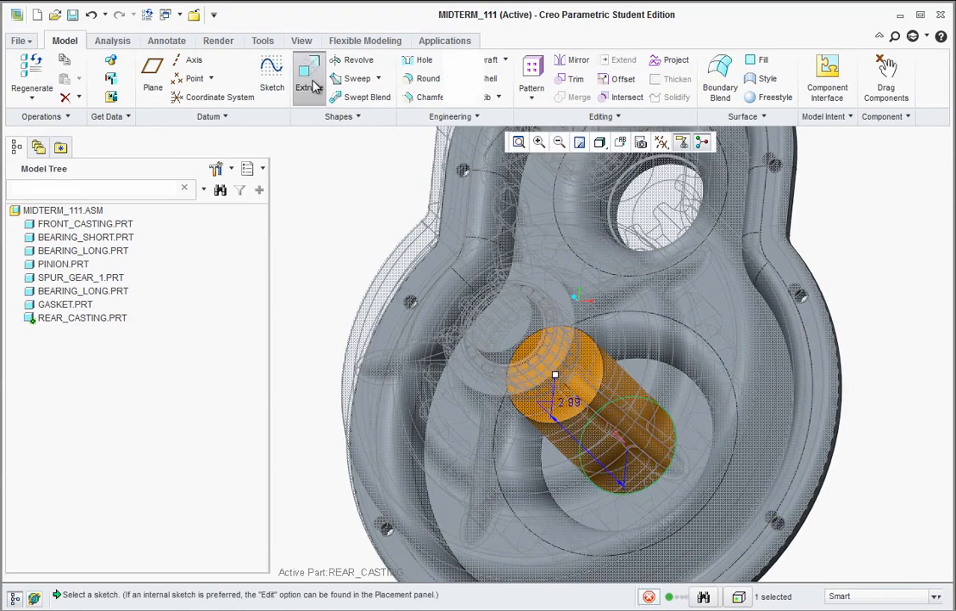
{"action": "left_click_drag", "start_coordinate": [128, 79], "coordinate": [39, 66]}
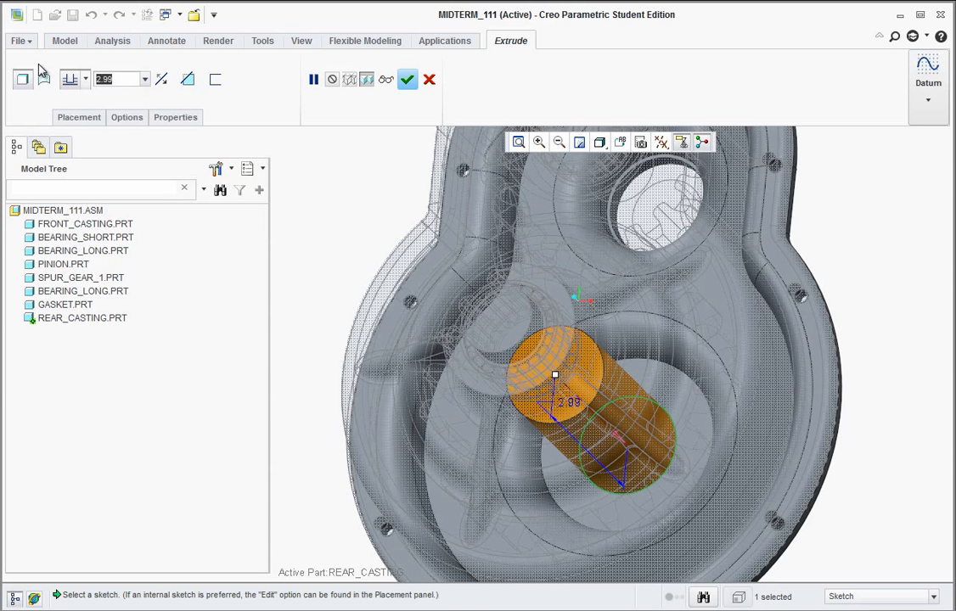
{"action": "type", "text": "0.75"}
{"action": "key", "text": "Return"}
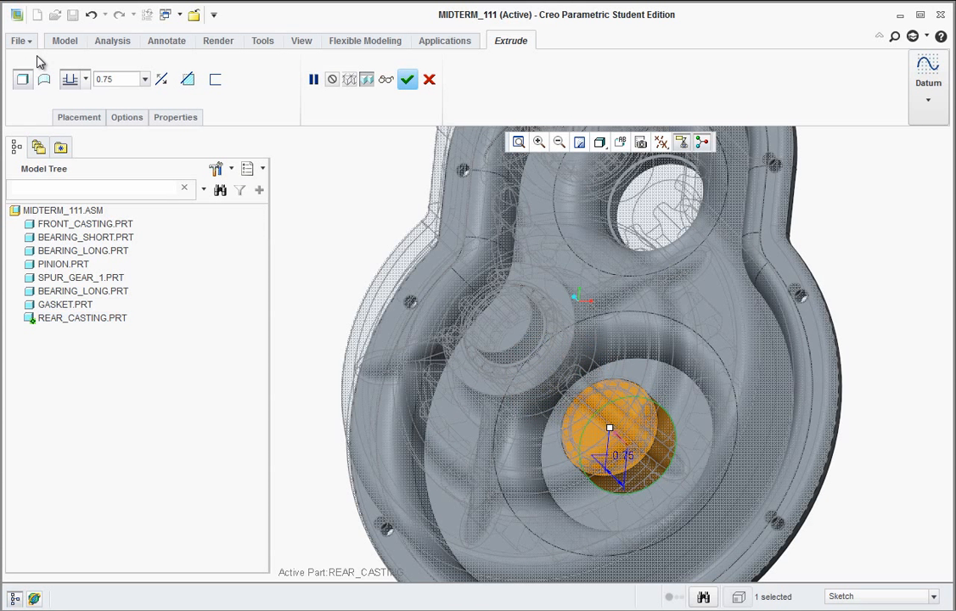
Step: Thicken the extrusion into a ring with a 0.25 wall on the outside of the circle and complete the feature
{"action": "left_click", "coordinate": [215, 82]}
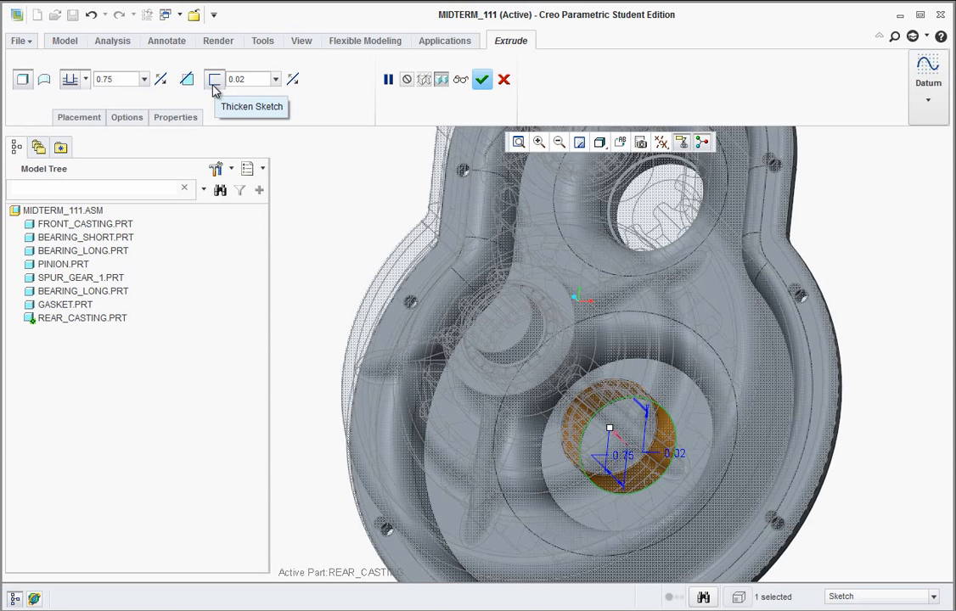
{"action": "left_click", "coordinate": [247, 80]}
{"action": "type", "text": ".25"}
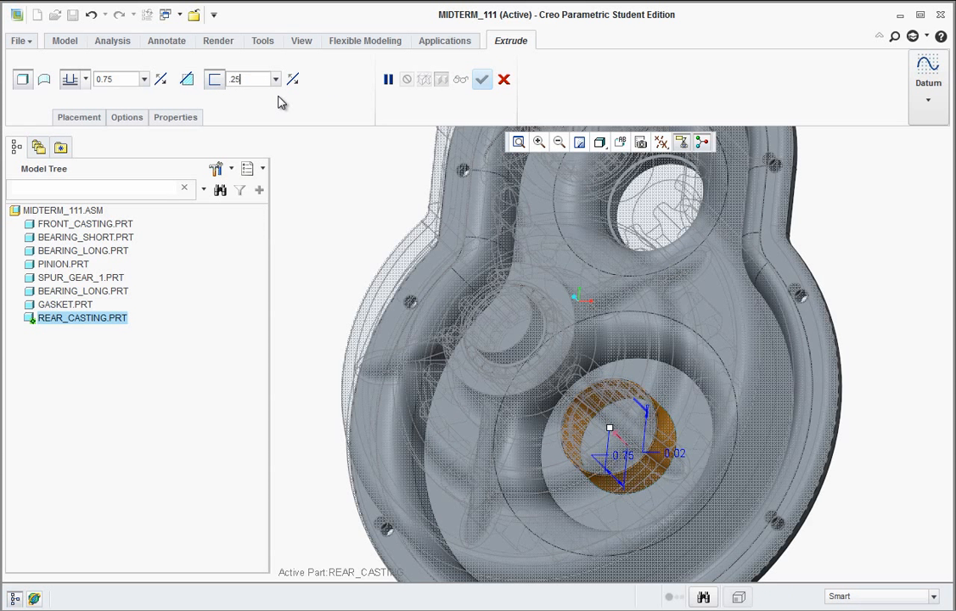
{"action": "key", "text": "Return"}
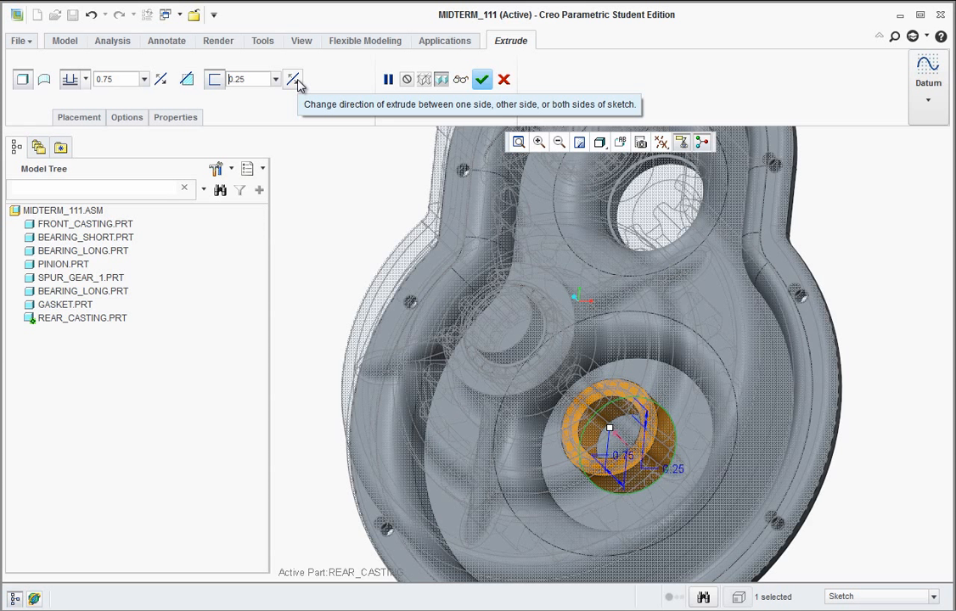
{"action": "left_click", "coordinate": [296, 79]}
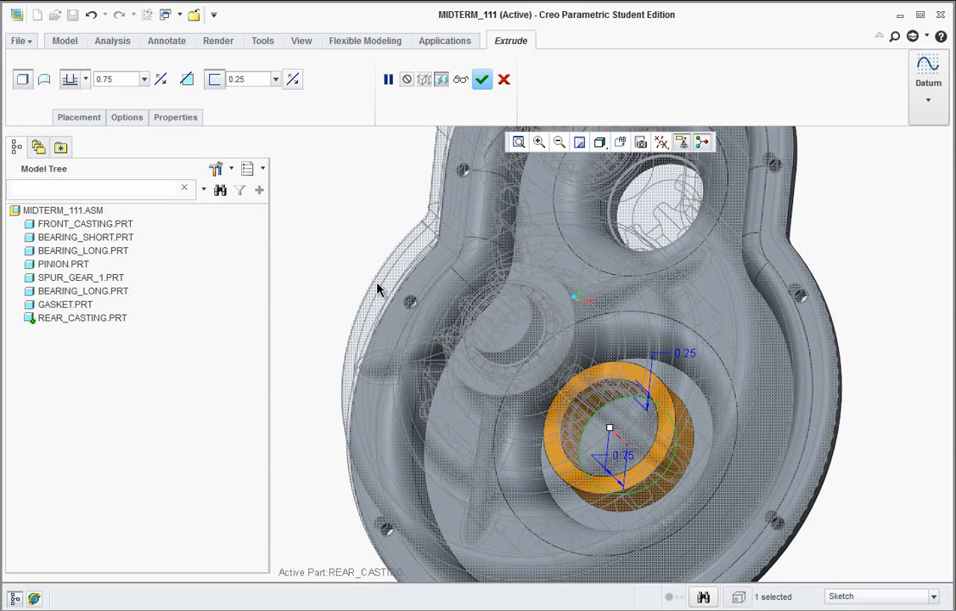
{"action": "middle_click_drag", "start_coordinate": [609, 509], "coordinate": [630, 491]}
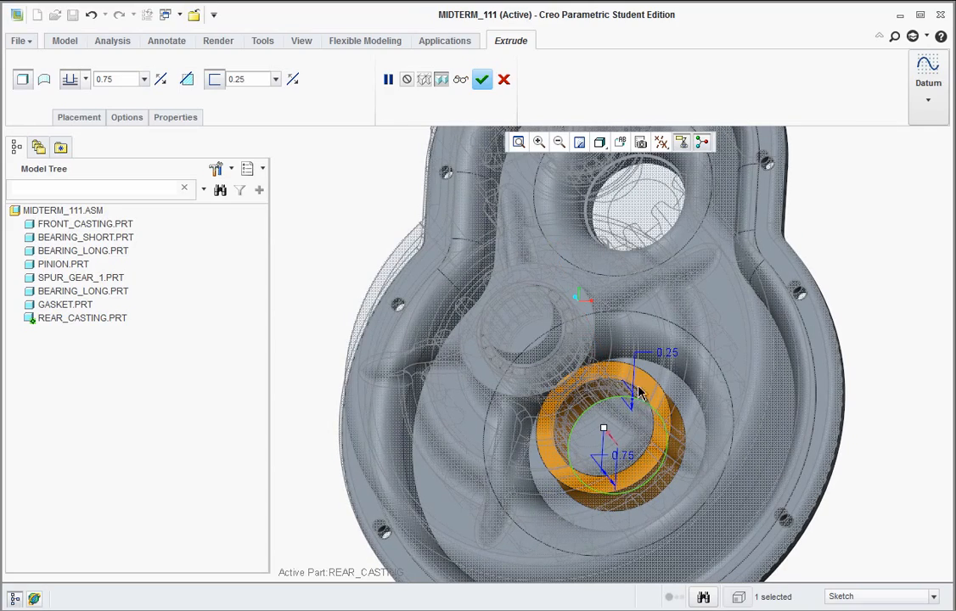
{"action": "left_click", "coordinate": [482, 81]}
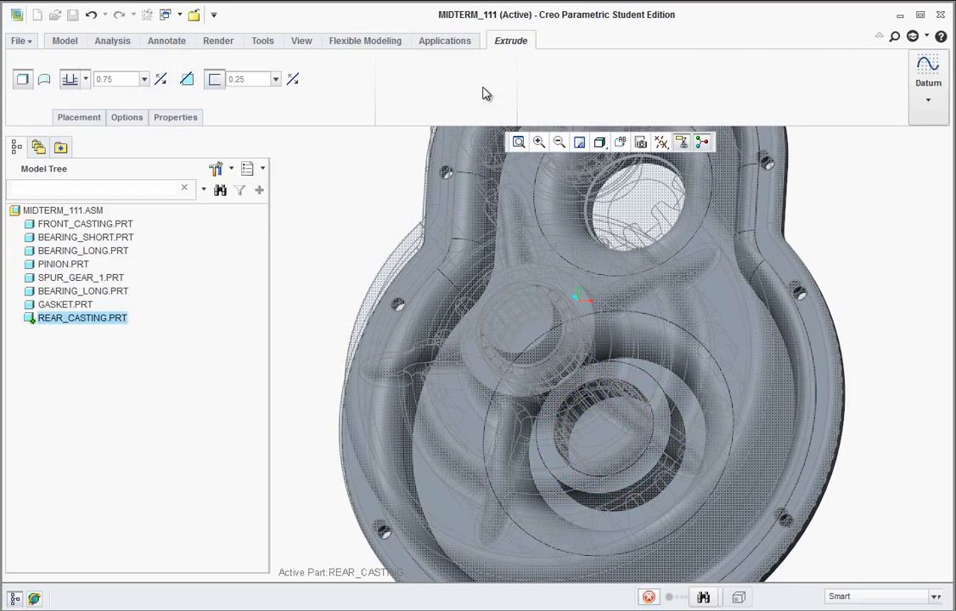
Step: Inspect the new bearing ring and consult the PDF drawing's section B-B for its height and draft requirements
{"action": "left_click", "coordinate": [299, 245]}
{"action": "middle_click_drag", "start_coordinate": [529, 469], "coordinate": [503, 498]}
{"action": "scroll", "coordinate": [749, 270], "scroll_direction": "down", "scroll_amount": 1}
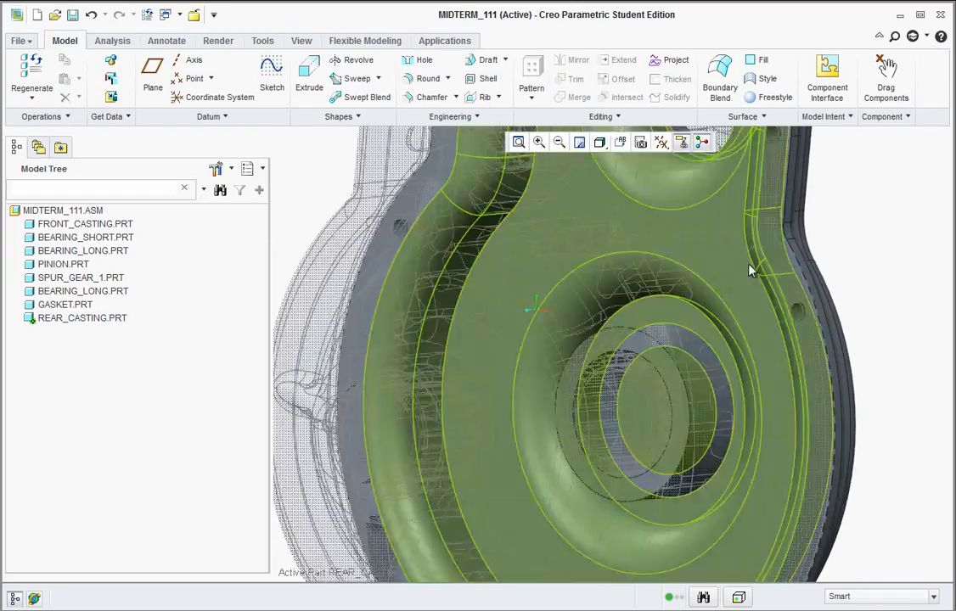
{"action": "scroll", "coordinate": [750, 270], "scroll_direction": "down", "scroll_amount": 1}
{"action": "scroll", "coordinate": [653, 402], "scroll_direction": "up", "scroll_amount": 1}
{"action": "scroll", "coordinate": [704, 521], "scroll_direction": "down", "scroll_amount": 2}
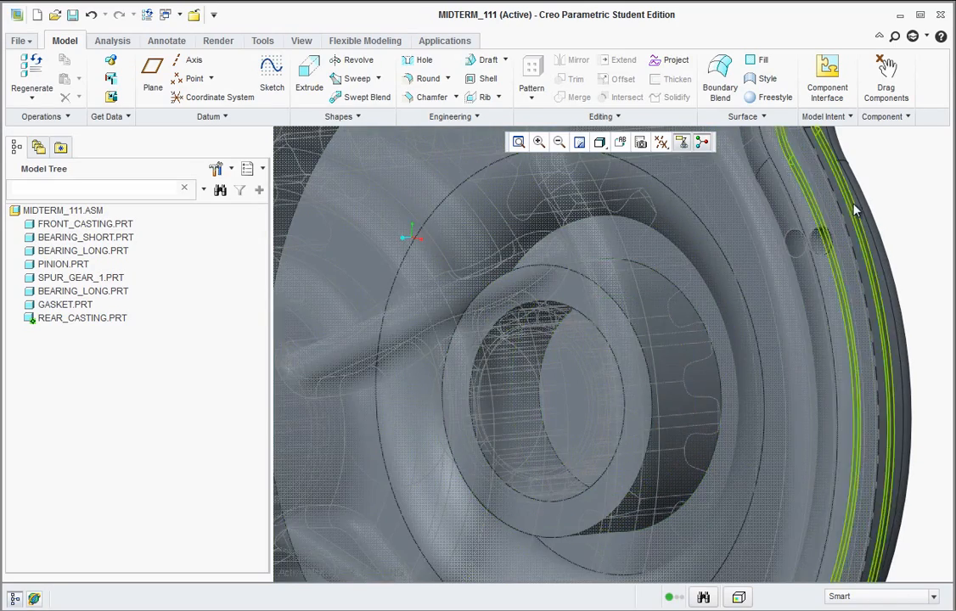
{"action": "key", "text": "alt+Tab"}
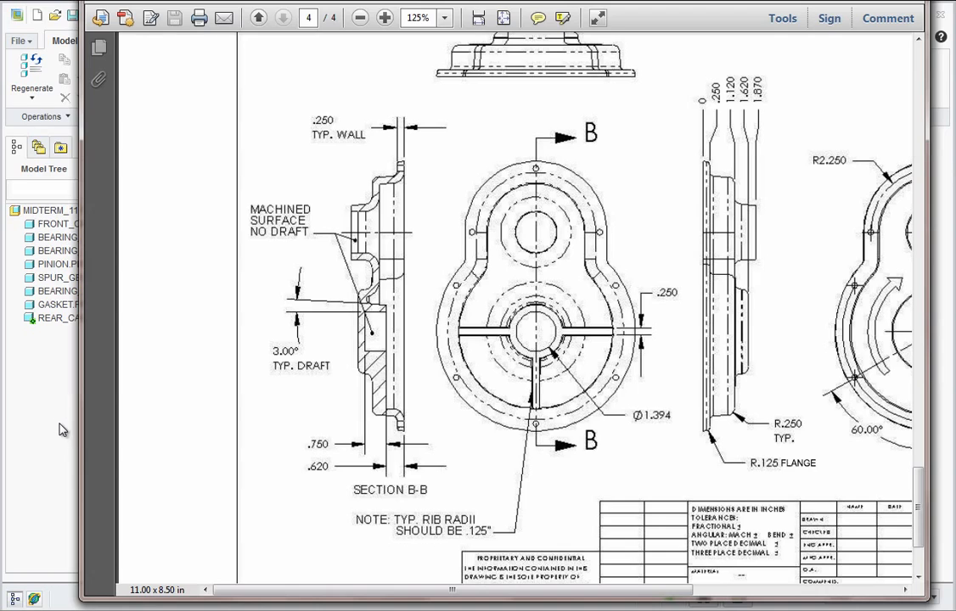
{"action": "left_click", "coordinate": [54, 373]}
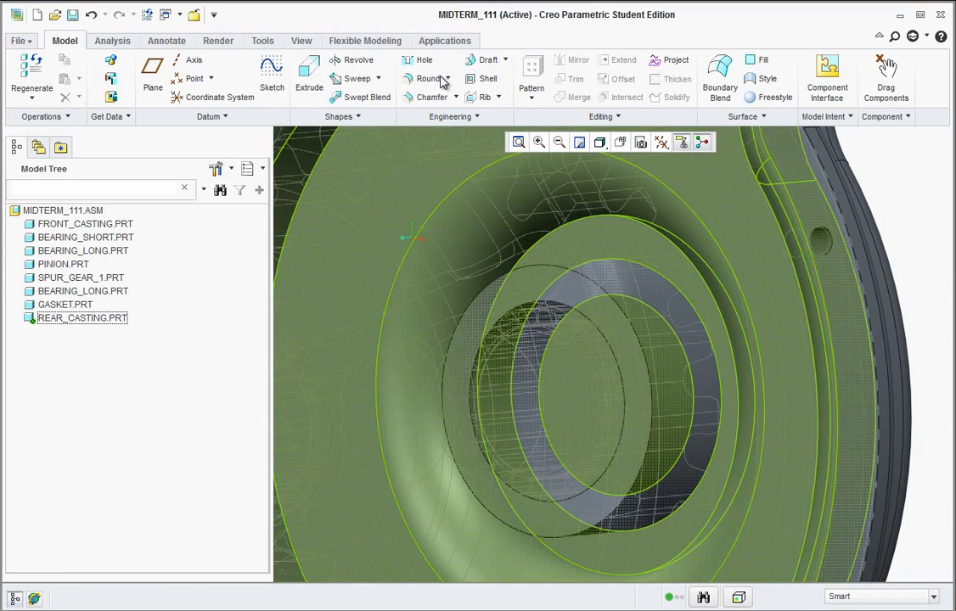
Step: Draft the bearing ring's outer cylindrical surface by 3 degrees, using the ring's flat end face as the hinge
{"action": "left_click", "coordinate": [489, 60]}
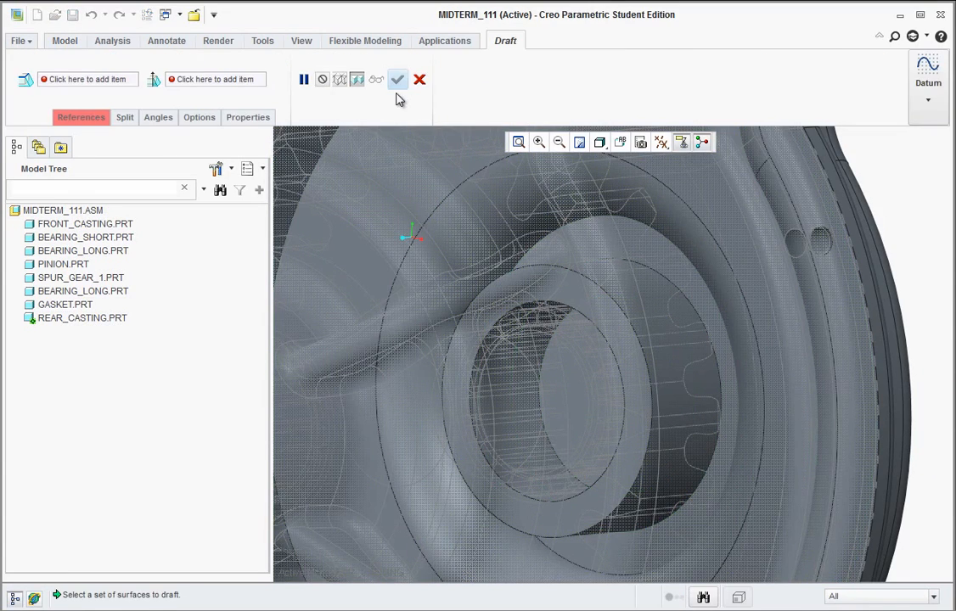
{"action": "left_click", "coordinate": [83, 118]}
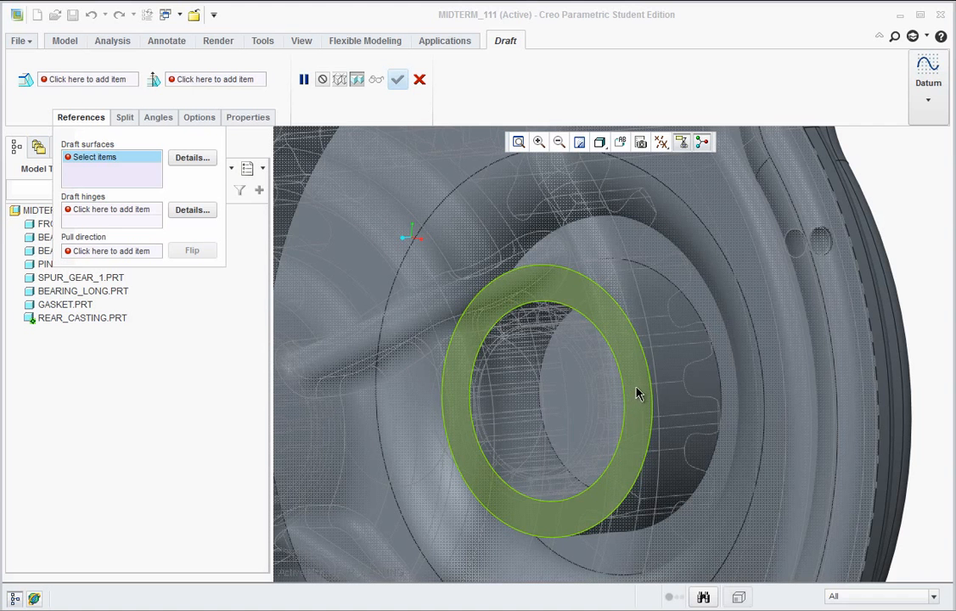
{"action": "left_click", "coordinate": [664, 368]}
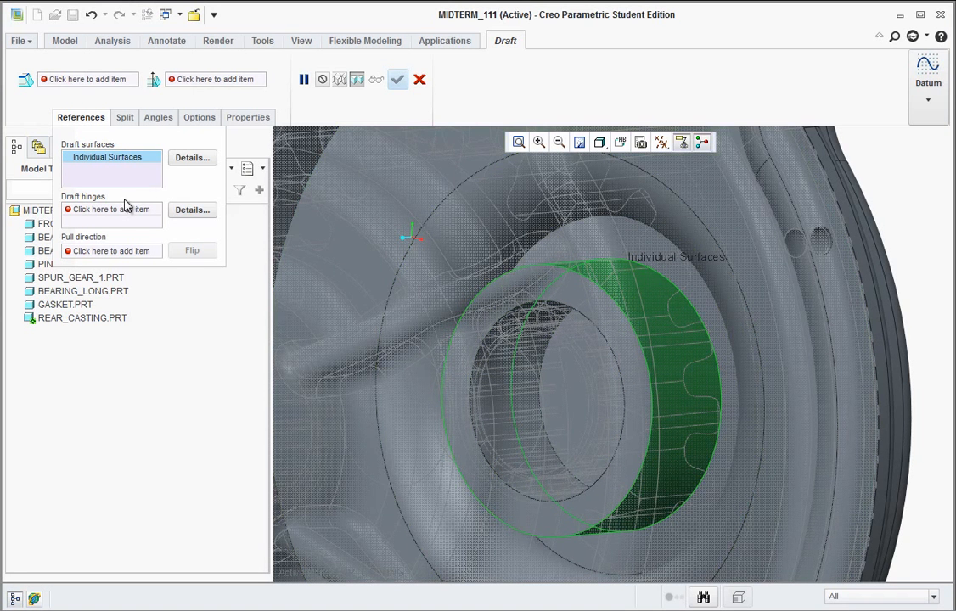
{"action": "left_click", "coordinate": [96, 210]}
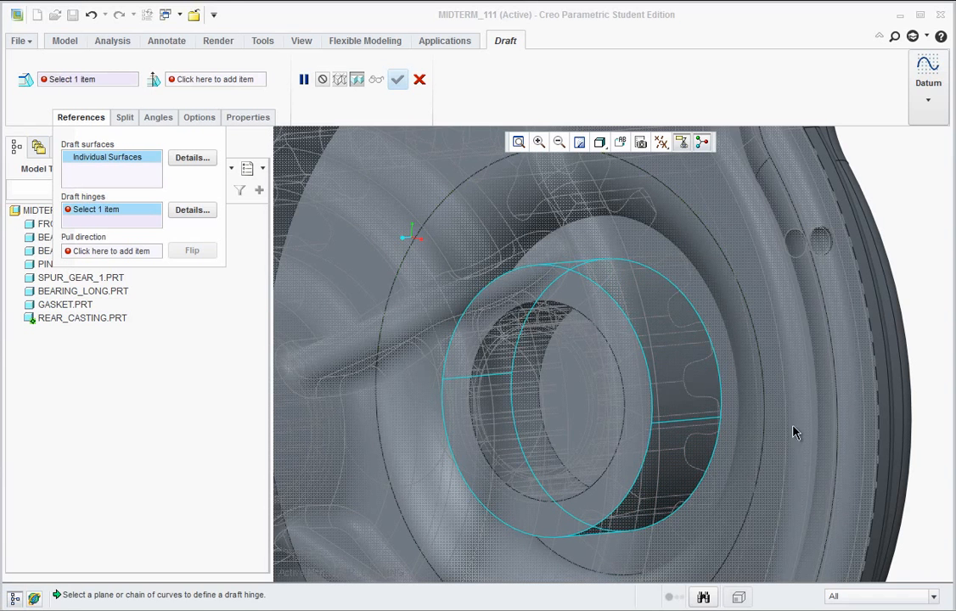
{"action": "left_click", "coordinate": [632, 379]}
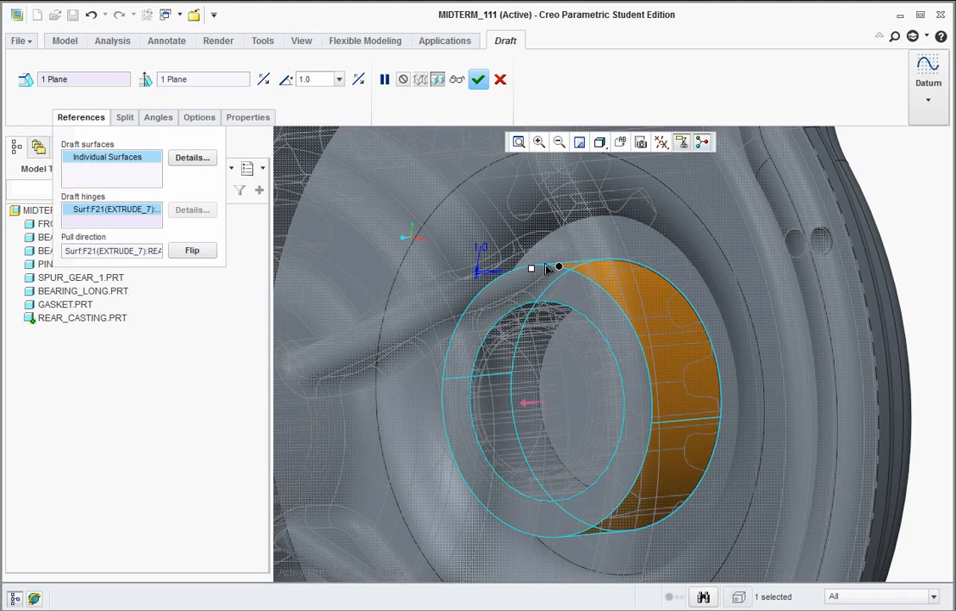
{"action": "mouse_move", "coordinate": [532, 269]}
{"action": "left_mouse_down"}
{"action": "mouse_move", "coordinate": [542, 261]}
{"action": "mouse_move", "coordinate": [532, 276]}
{"action": "left_mouse_up"}
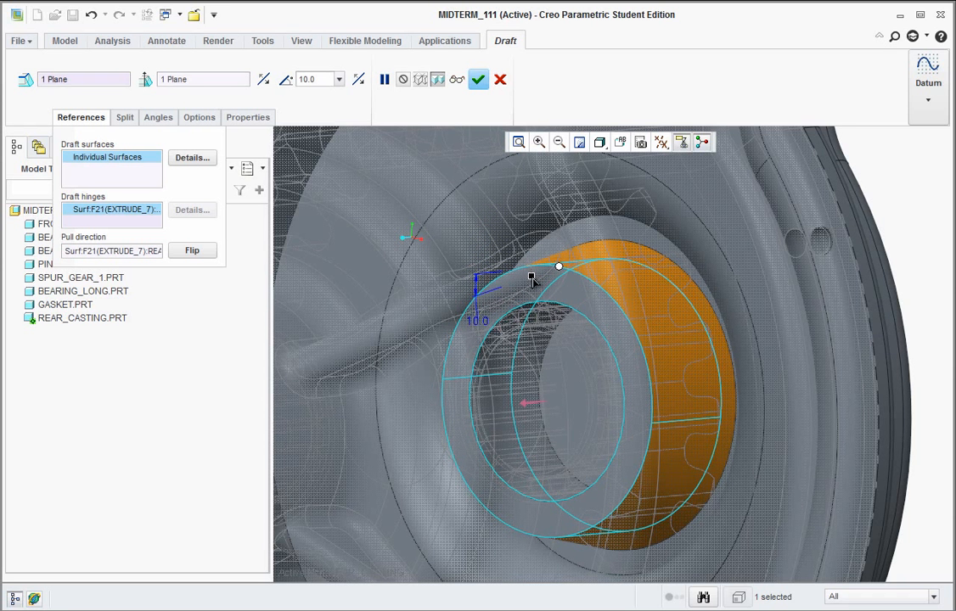
{"action": "double_click", "coordinate": [481, 319]}
{"action": "key", "text": "Return"}
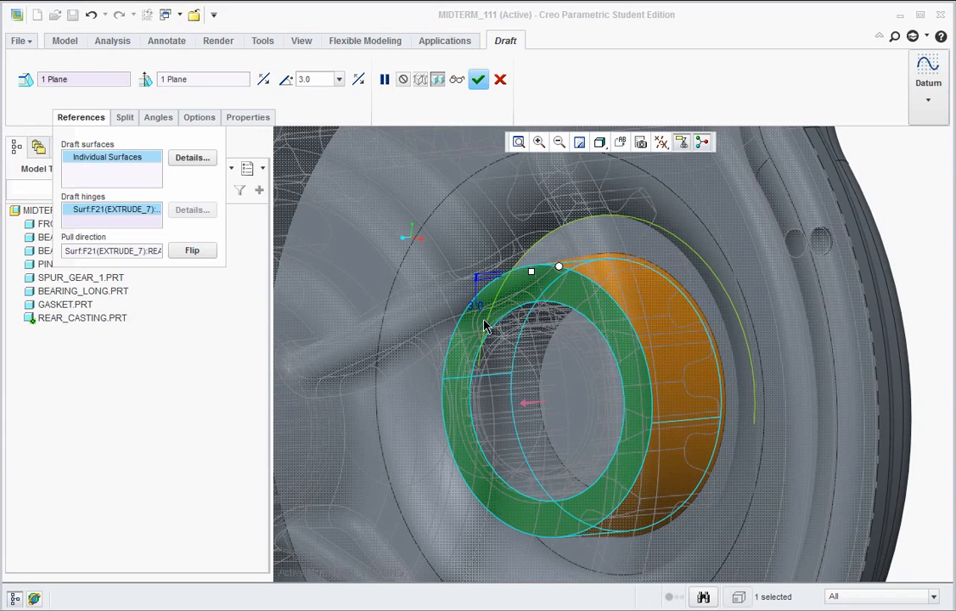
{"action": "left_click", "coordinate": [479, 79]}
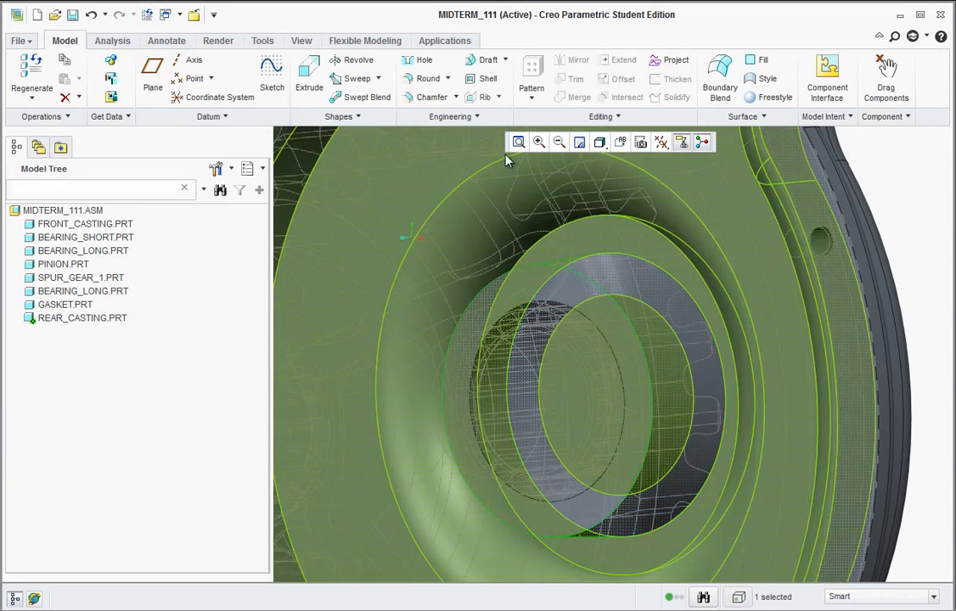
Step: Round the edge where the bearing ring's outer wall meets the recess floor with a 0.06 radius
{"action": "middle_click_drag", "start_coordinate": [680, 384], "coordinate": [807, 334]}
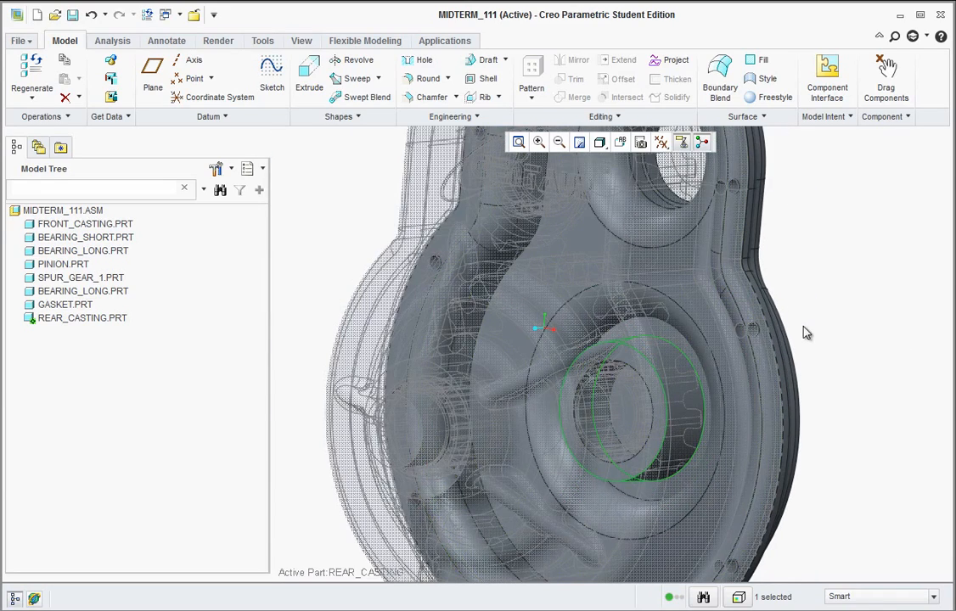
{"action": "left_click", "coordinate": [427, 79]}
{"action": "left_click", "coordinate": [98, 79]}
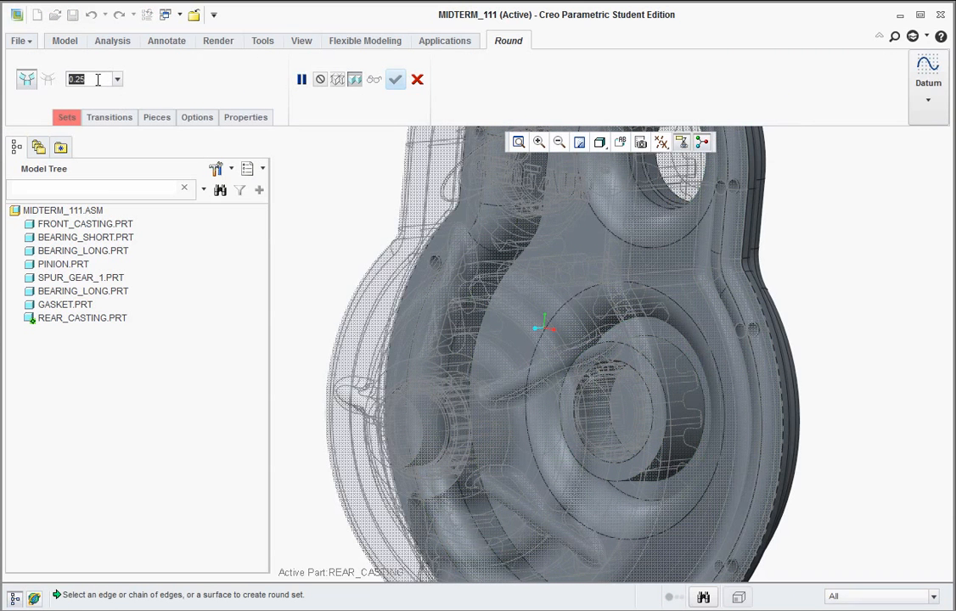
{"action": "key", "text": "BackSpace"}
{"action": "type", "text": ".06"}
{"action": "key", "text": "Return"}
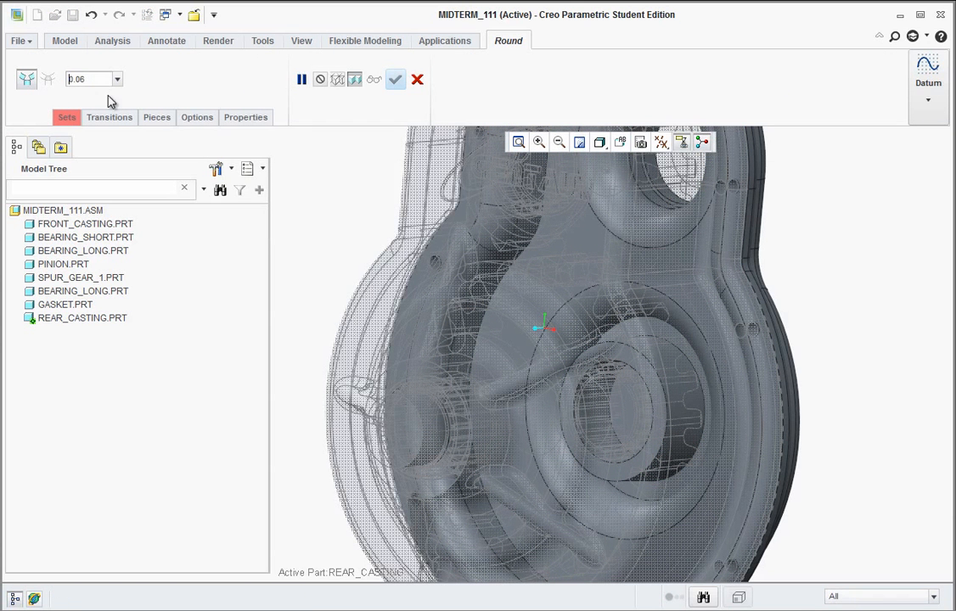
{"action": "left_click", "coordinate": [655, 331]}
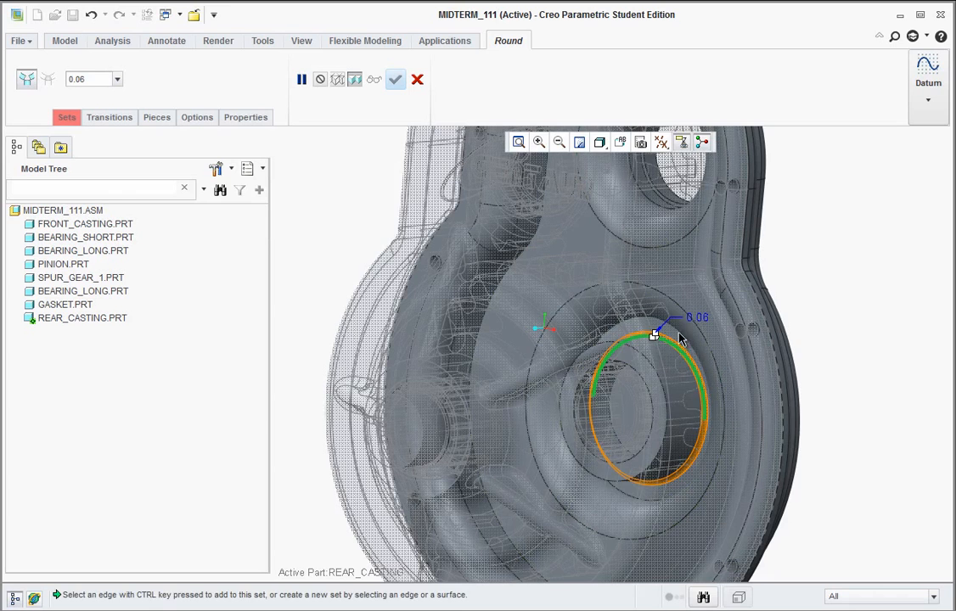
{"action": "left_click", "coordinate": [395, 79]}
Step: Round the perimeter edge chain of the casting's inner floor with a 0.06 radius
{"action": "scroll", "coordinate": [679, 403], "scroll_direction": "up", "scroll_amount": 5}
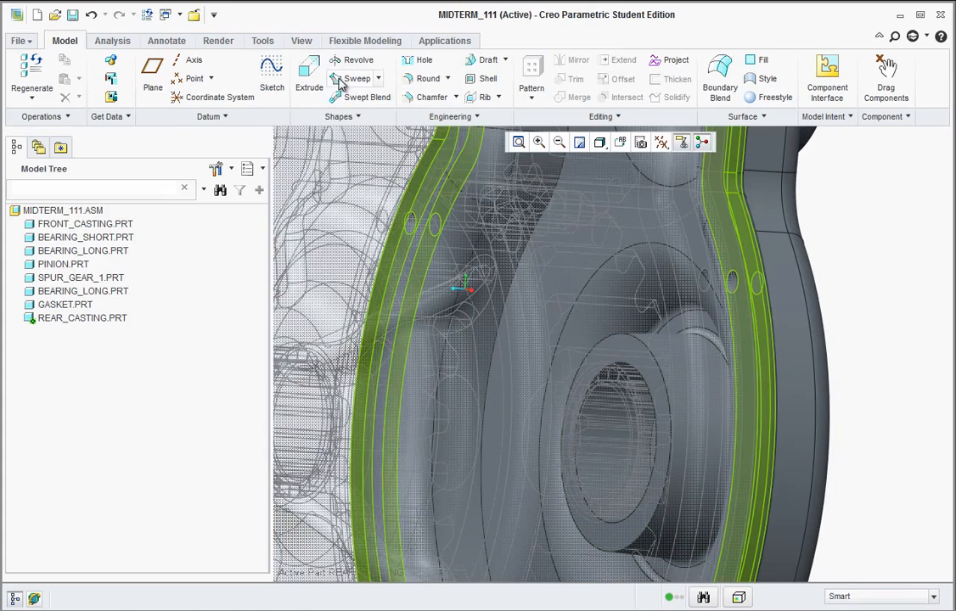
{"action": "left_click", "coordinate": [411, 78]}
{"action": "left_click", "coordinate": [518, 274]}
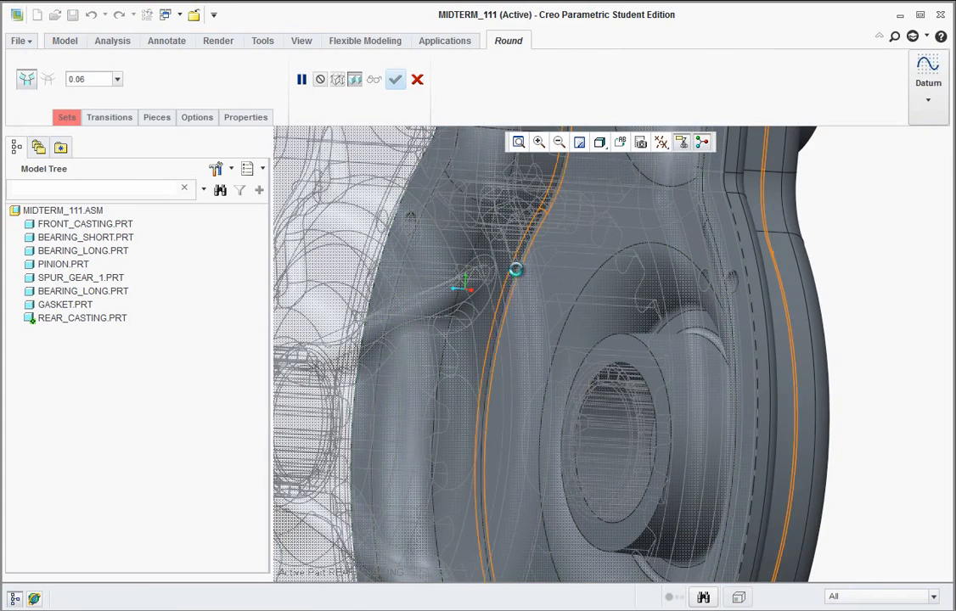
{"action": "left_click", "coordinate": [395, 79]}
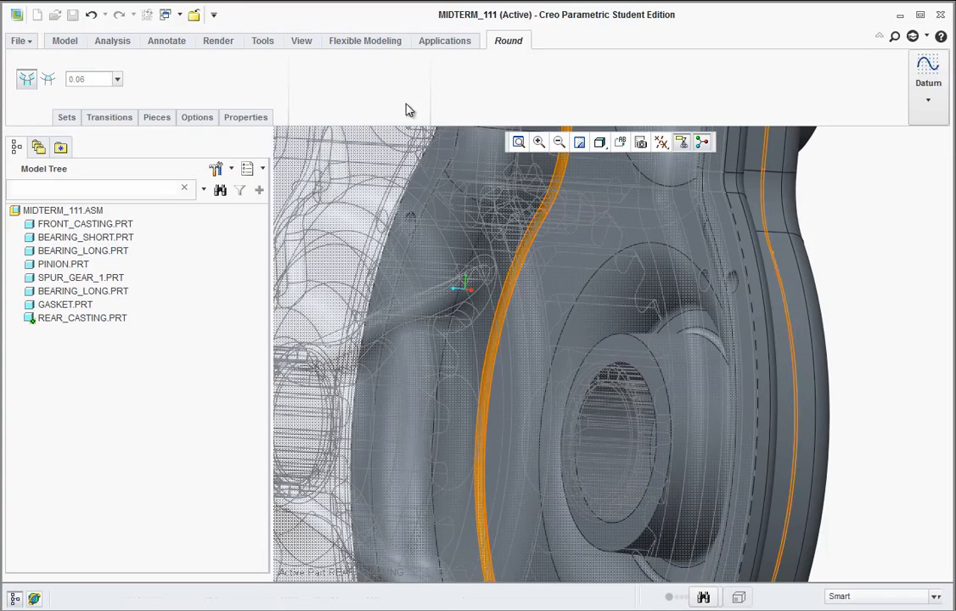
Step: Start a sketch on the bearing ring's flat annular end face with the default orientation
{"action": "middle_click_drag", "start_coordinate": [539, 395], "coordinate": [600, 517]}
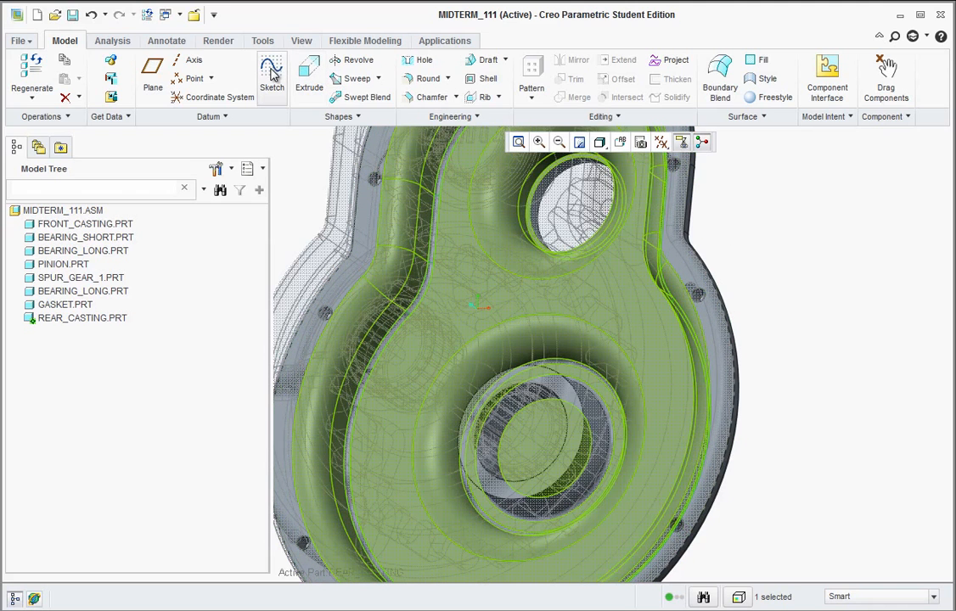
{"action": "left_click", "coordinate": [304, 173]}
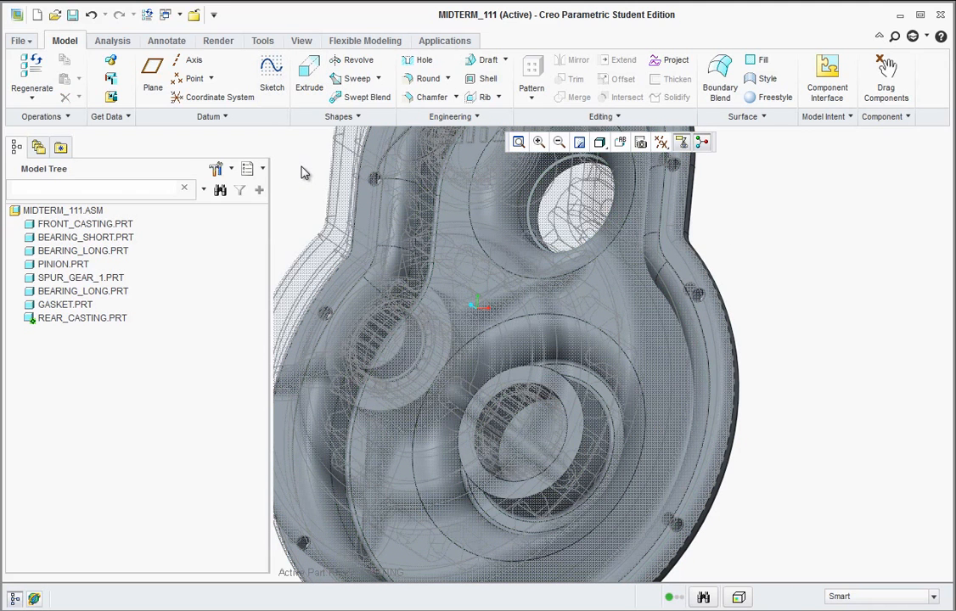
{"action": "left_click", "coordinate": [272, 76]}
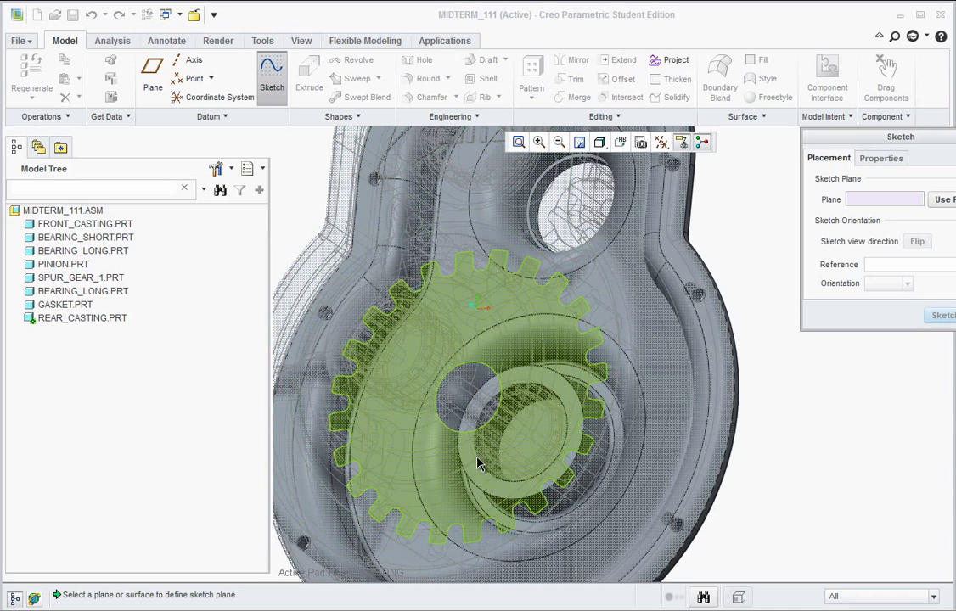
{"action": "left_click", "coordinate": [475, 412]}
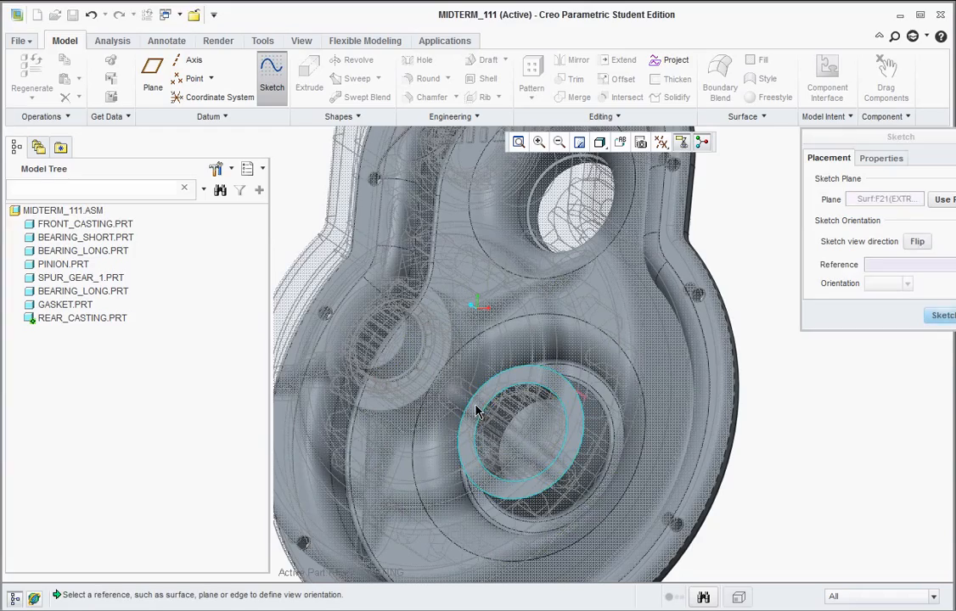
{"action": "left_click", "coordinate": [942, 316]}
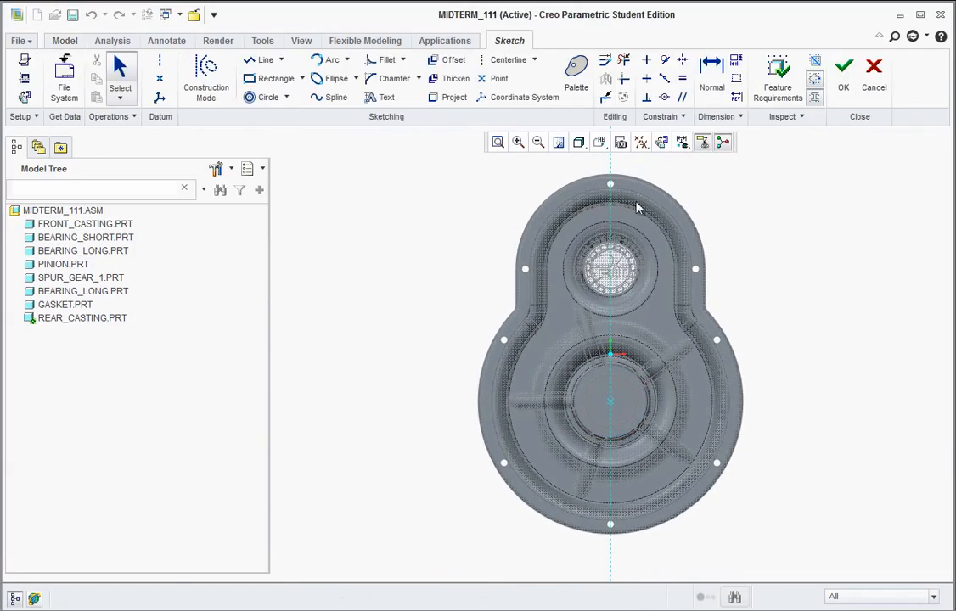
Step: Add vertical and horizontal centerlines crossing at the center of the bearing ring
{"action": "left_click", "coordinate": [264, 61]}
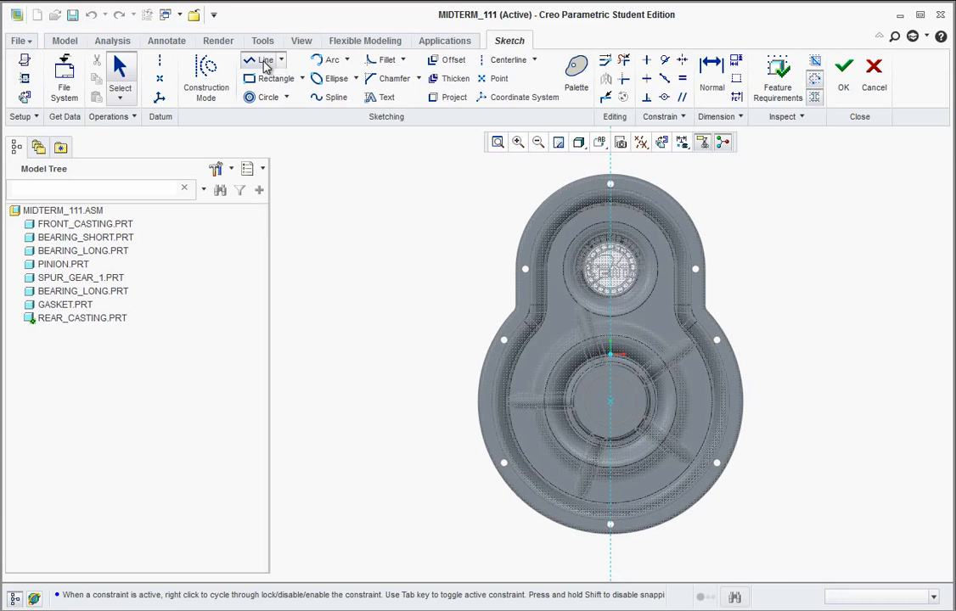
{"action": "scroll", "coordinate": [643, 406], "scroll_direction": "down", "scroll_amount": 3}
{"action": "scroll", "coordinate": [643, 406], "scroll_direction": "down", "scroll_amount": 2}
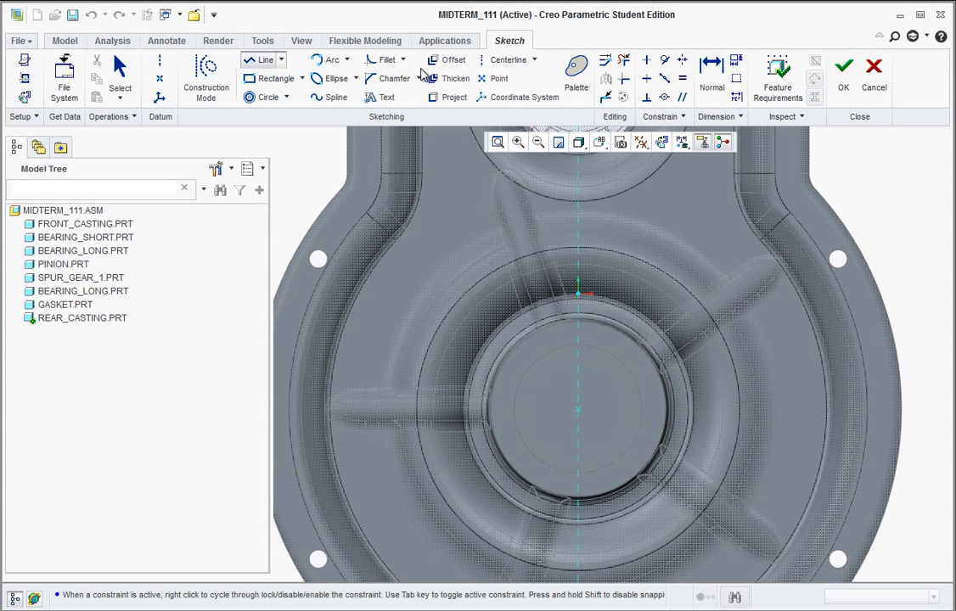
{"action": "left_click", "coordinate": [503, 61]}
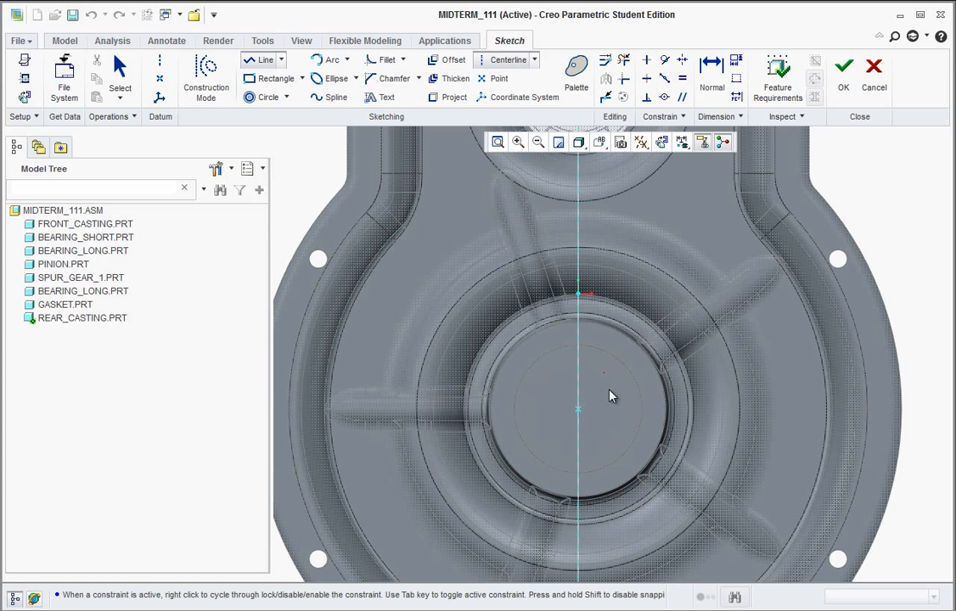
{"action": "left_click", "coordinate": [782, 417]}
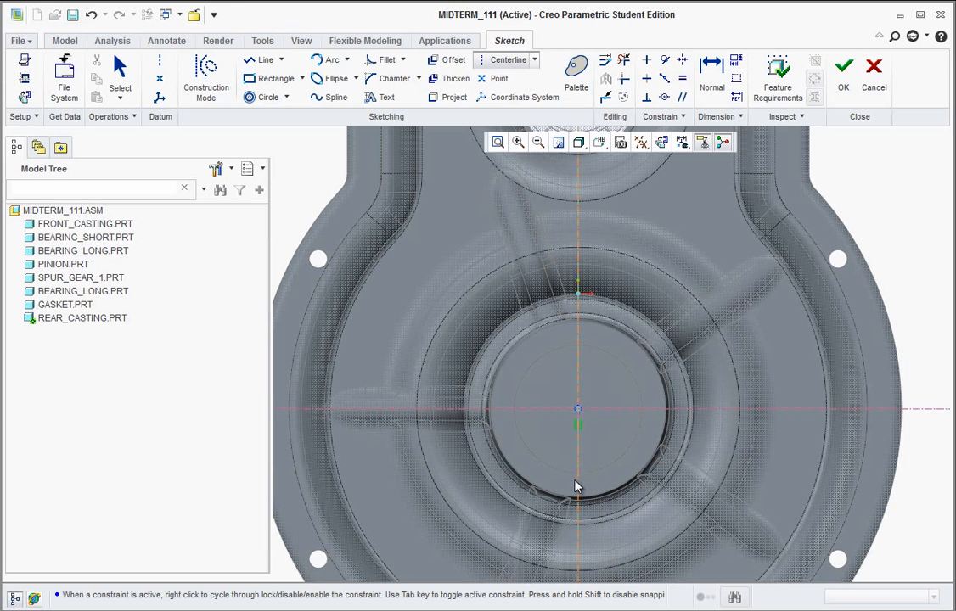
{"action": "middle_click", "coordinate": [733, 475]}
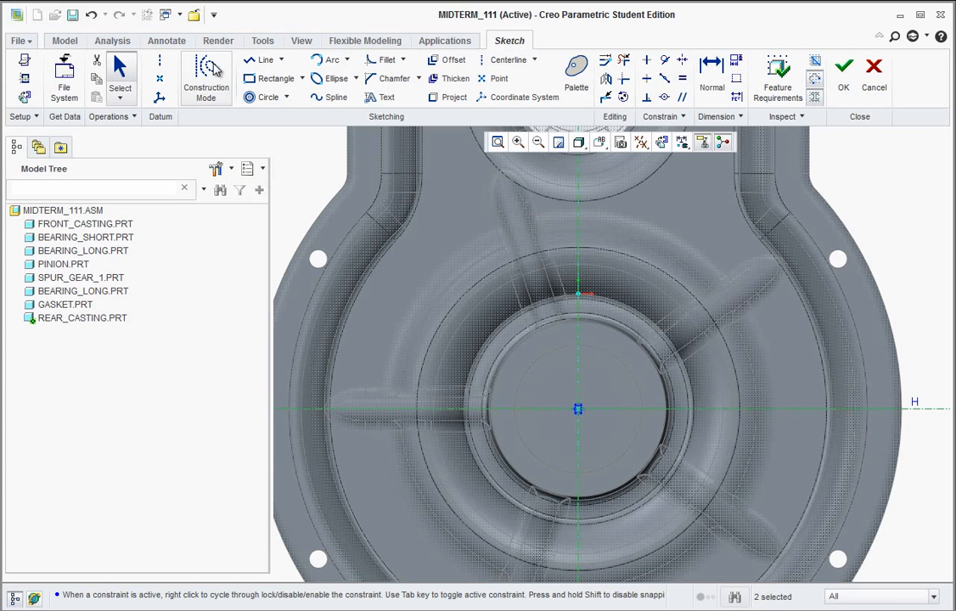
Step: Sketch three separate lines along the centerlines outside the ring, about 0.76 long to its right and equal about 0.66 lengths left and below, and finish the sketch
{"action": "left_click", "coordinate": [260, 60]}
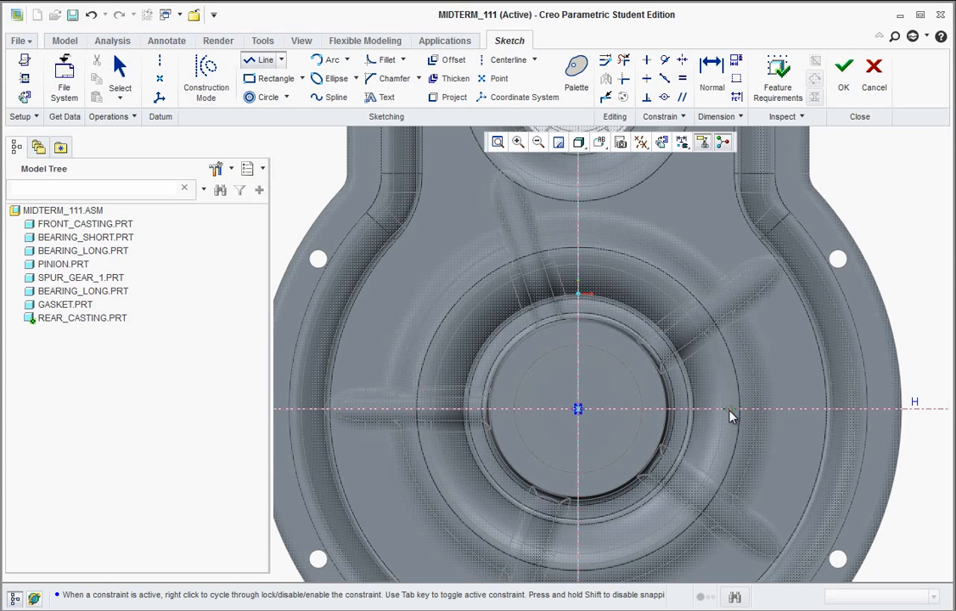
{"action": "left_click", "coordinate": [800, 413]}
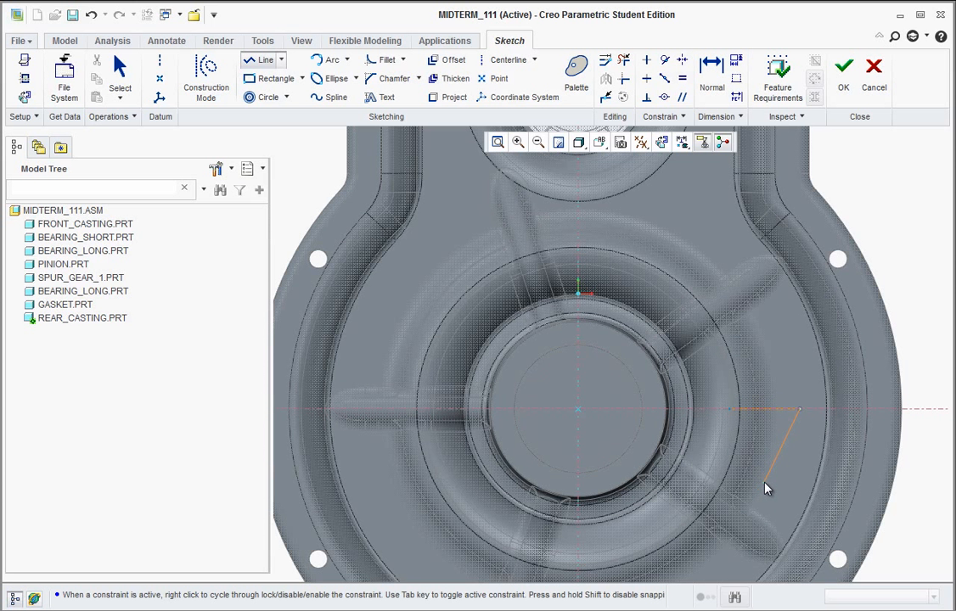
{"action": "middle_click", "coordinate": [764, 489]}
{"action": "scroll", "coordinate": [550, 540], "scroll_direction": "up", "scroll_amount": 3}
{"action": "scroll", "coordinate": [546, 529], "scroll_direction": "down", "scroll_amount": 3}
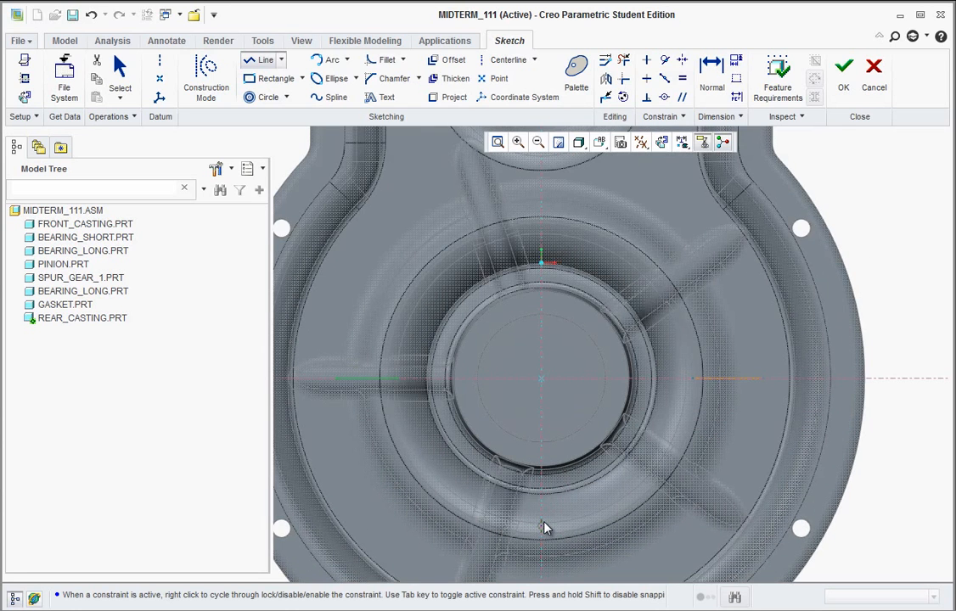
{"action": "left_click", "coordinate": [544, 509]}
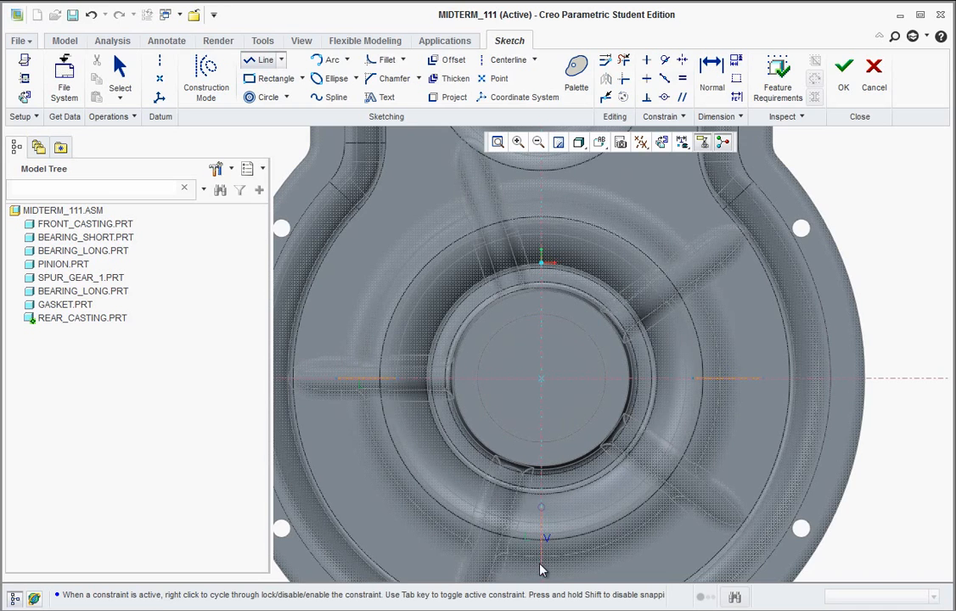
{"action": "left_click", "coordinate": [552, 566]}
{"action": "middle_click", "coordinate": [615, 533]}
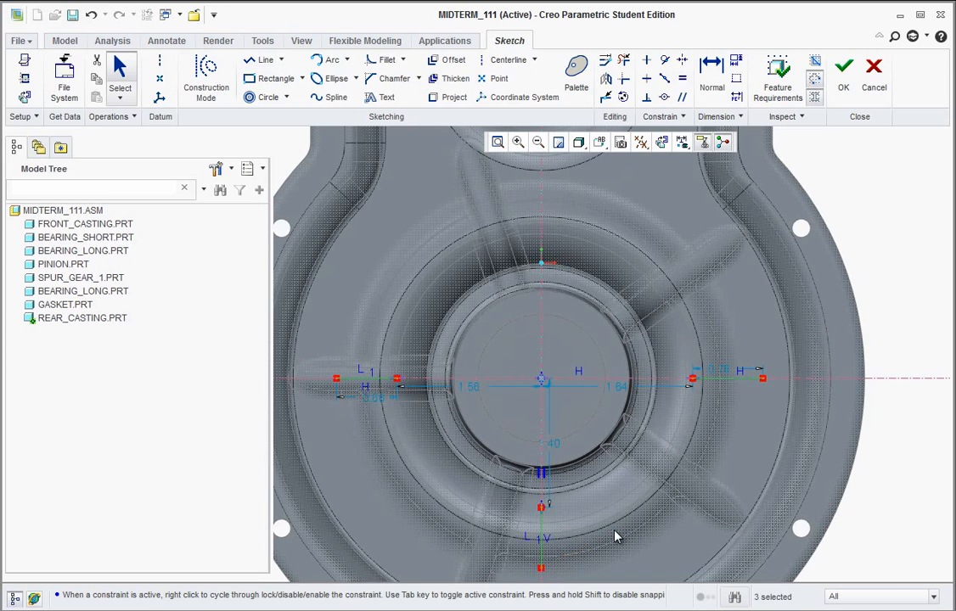
{"action": "middle_click_drag", "start_coordinate": [647, 507], "coordinate": [629, 225]}
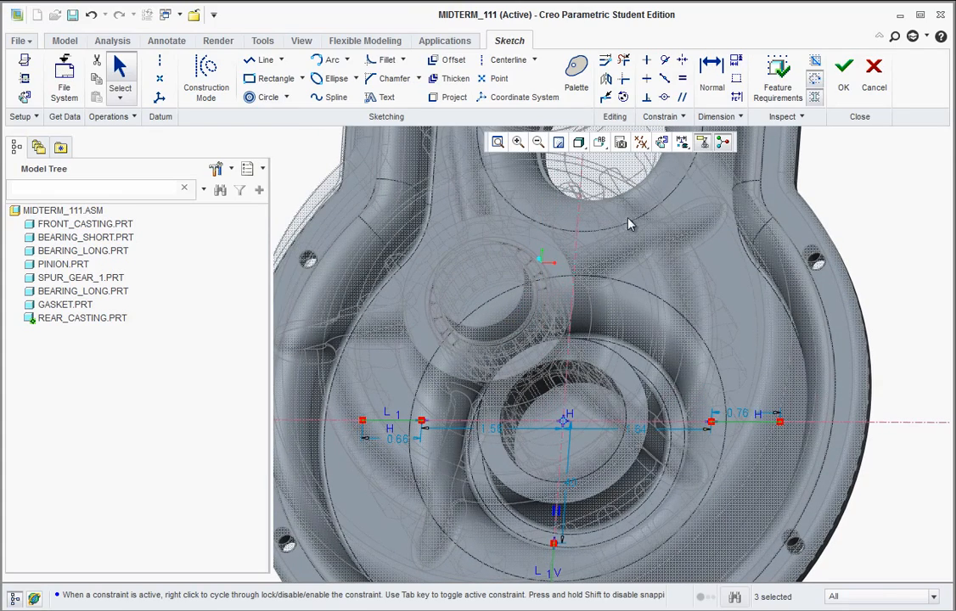
{"action": "left_click", "coordinate": [845, 76]}
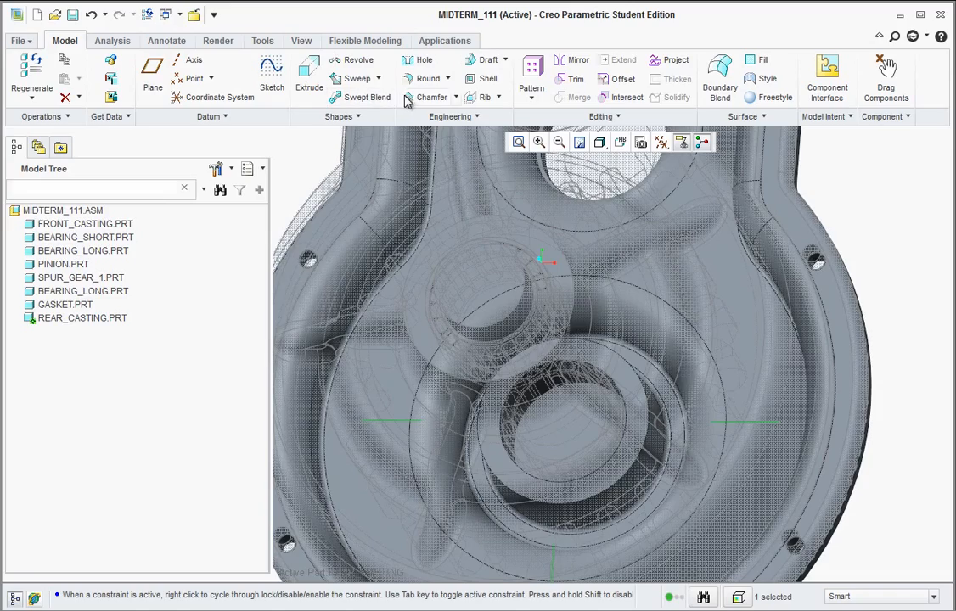
Step: Create a trajectory rib from the three-line sketch and set its thickness to 0.25
{"action": "left_click", "coordinate": [478, 99]}
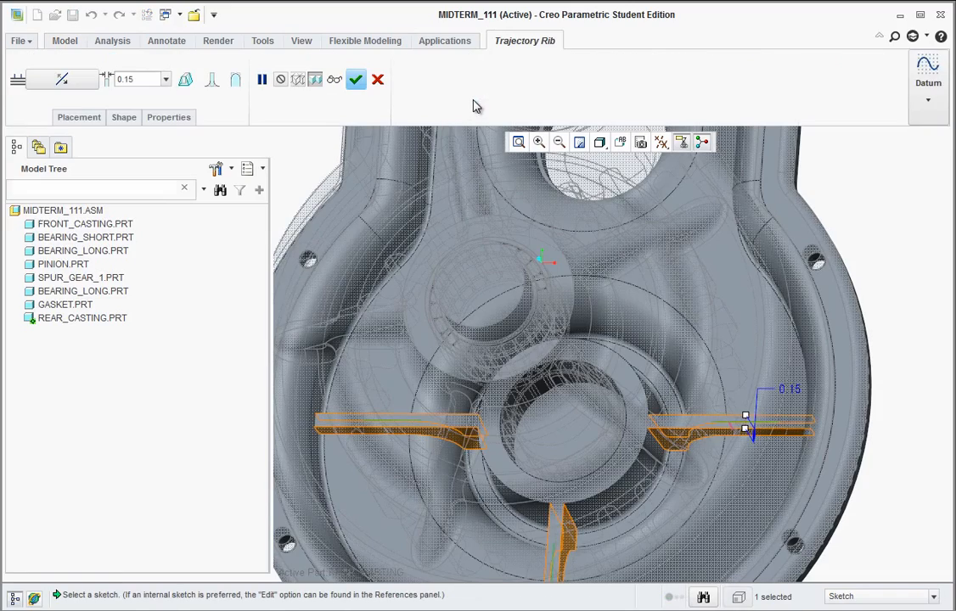
{"action": "scroll", "coordinate": [512, 366], "scroll_direction": "up", "scroll_amount": 3}
{"action": "scroll", "coordinate": [595, 524], "scroll_direction": "down", "scroll_amount": 2}
{"action": "scroll", "coordinate": [595, 525], "scroll_direction": "down", "scroll_amount": 2}
{"action": "mouse_move", "coordinate": [599, 451]}
{"action": "middle_mouse_down"}
{"action": "mouse_move", "coordinate": [586, 440]}
{"action": "mouse_move", "coordinate": [597, 452]}
{"action": "mouse_move", "coordinate": [610, 444]}
{"action": "middle_mouse_up"}
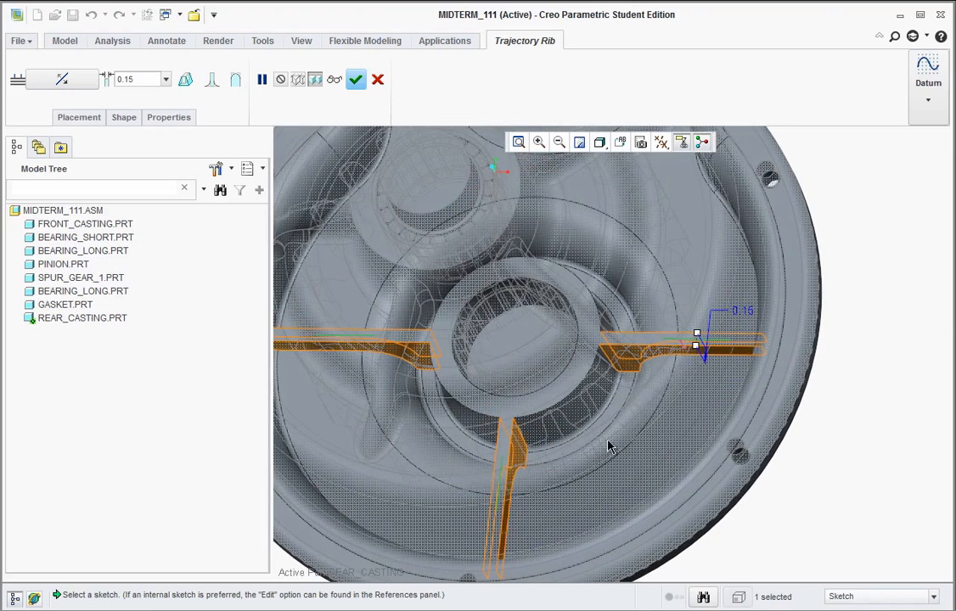
{"action": "double_click", "coordinate": [744, 310]}
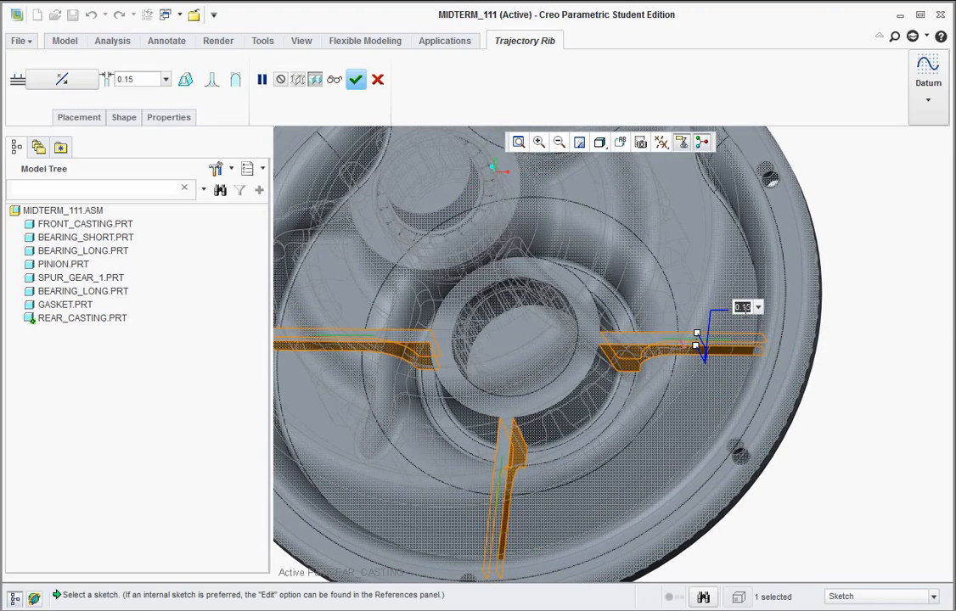
{"action": "type", "text": "0.25"}
{"action": "key", "text": "Return"}
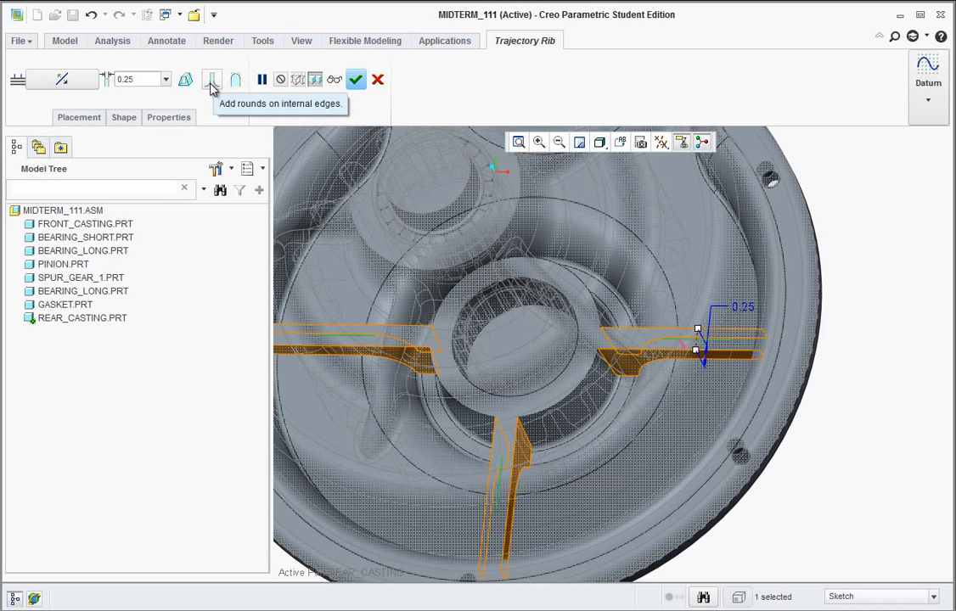
Step: Add 0.06 radius rounds on the ribs' internal edges and complete the trajectory rib
{"action": "left_click", "coordinate": [212, 85]}
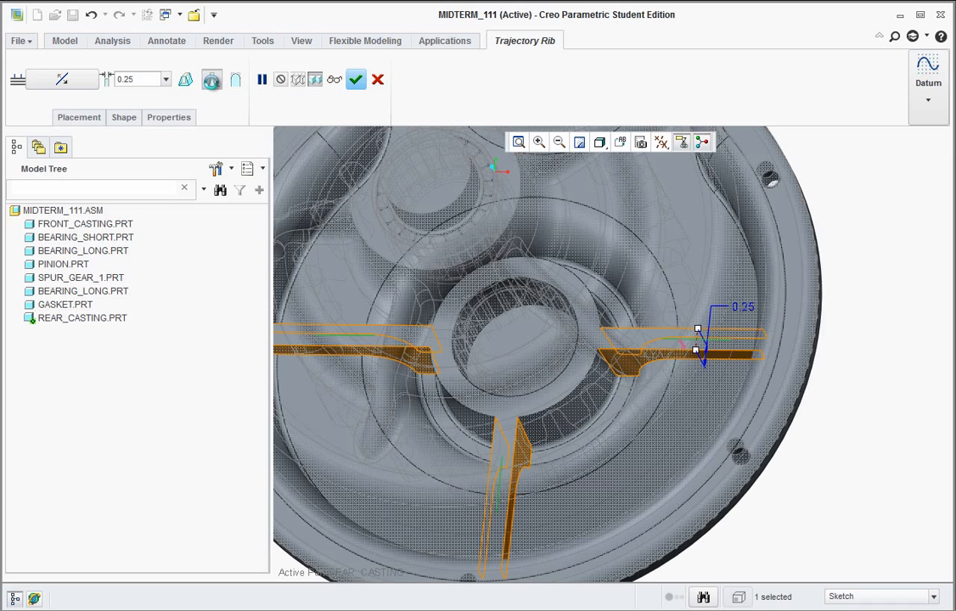
{"action": "left_click", "coordinate": [213, 86]}
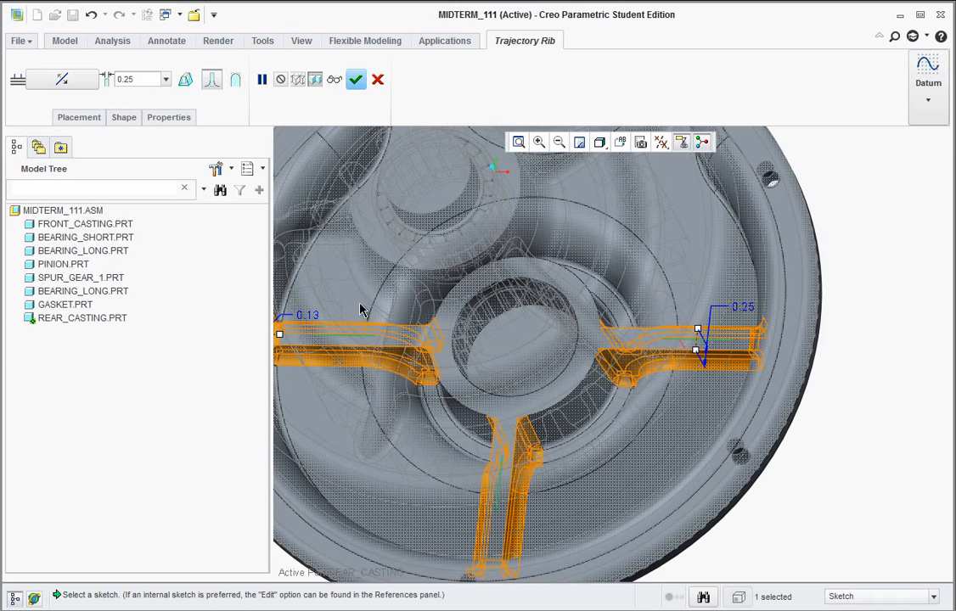
{"action": "double_click", "coordinate": [309, 315]}
{"action": "type", "text": "0.06"}
{"action": "key", "text": "Return"}
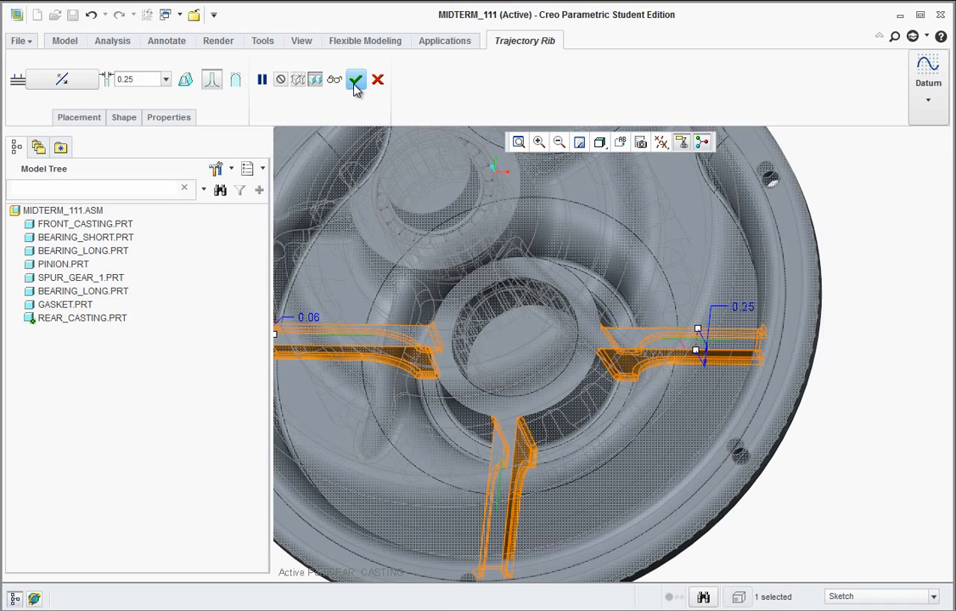
{"action": "left_click", "coordinate": [356, 81]}
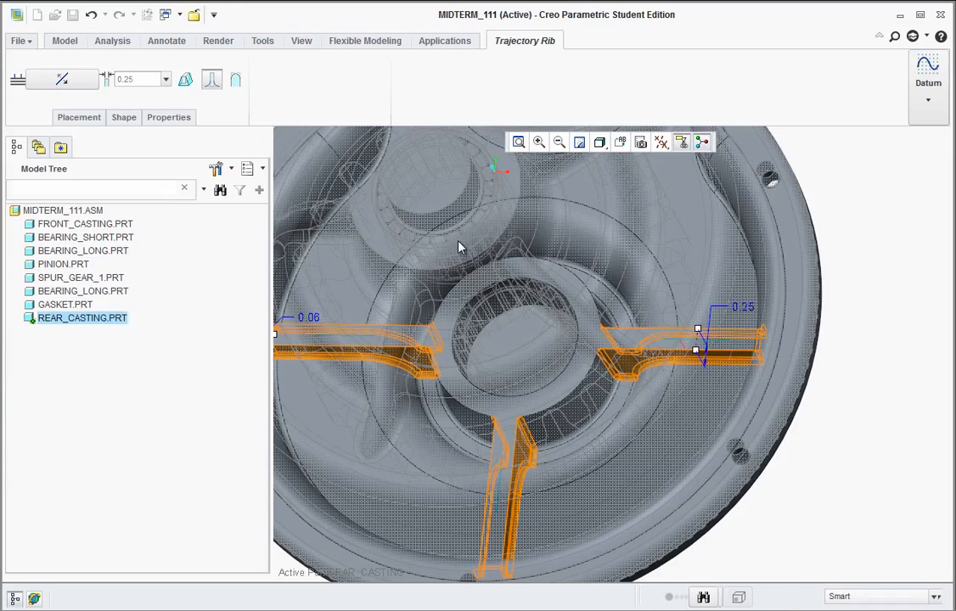
Step: Activate the top-level MIDTERM_111 assembly
{"action": "scroll", "coordinate": [892, 453], "scroll_direction": "down", "scroll_amount": 5}
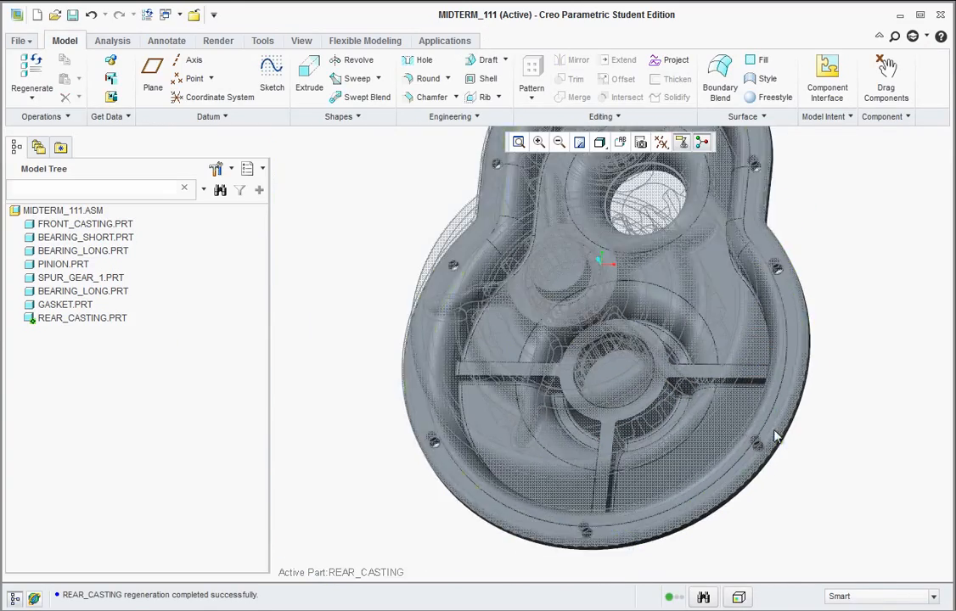
{"action": "middle_click_drag", "start_coordinate": [774, 431], "coordinate": [769, 281]}
{"action": "mouse_move", "coordinate": [779, 348]}
{"action": "middle_mouse_down"}
{"action": "mouse_move", "coordinate": [738, 369]}
{"action": "mouse_move", "coordinate": [764, 358]}
{"action": "mouse_move", "coordinate": [756, 378]}
{"action": "middle_mouse_up"}
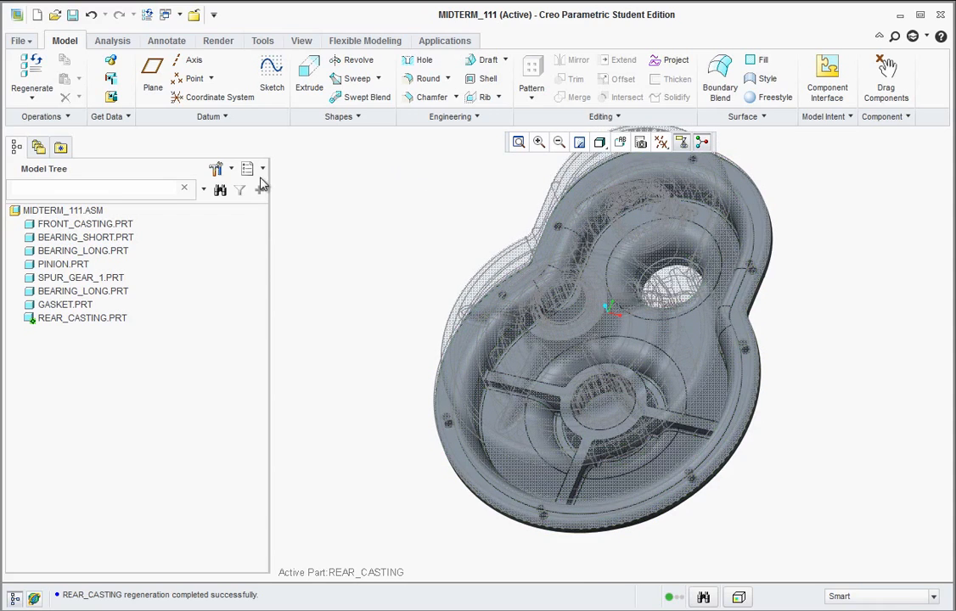
{"action": "right_click", "coordinate": [49, 212]}
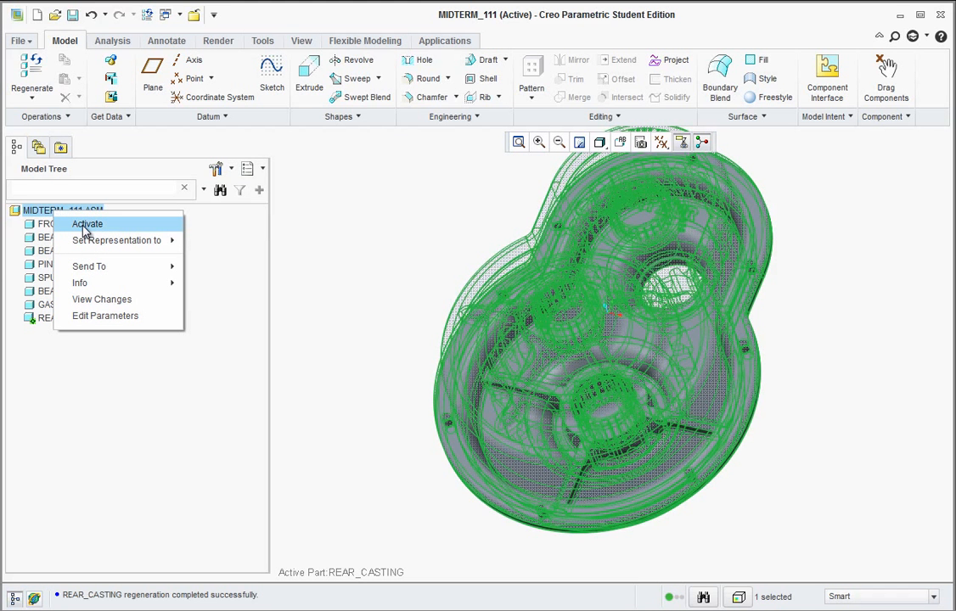
{"action": "left_click", "coordinate": [87, 226]}
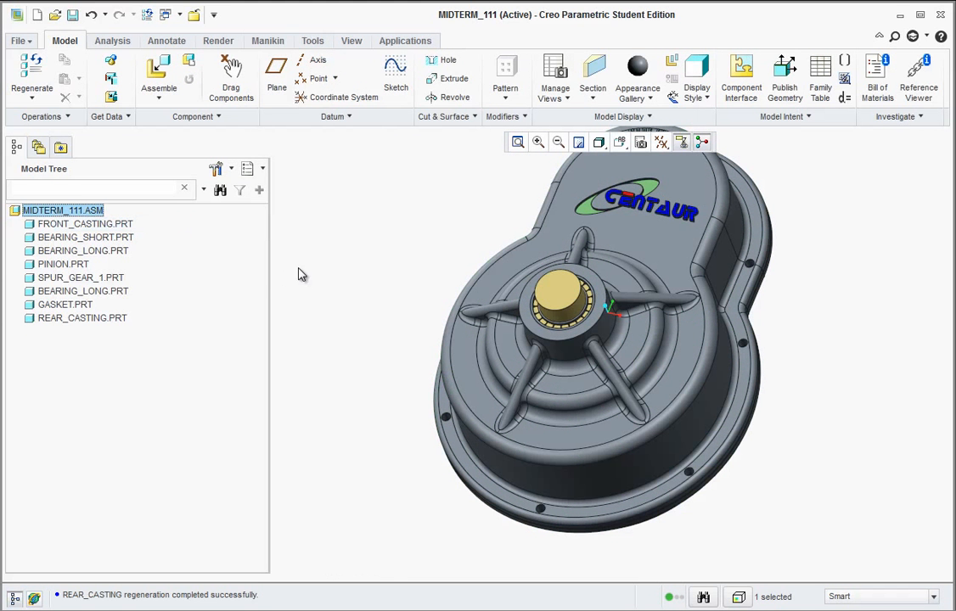
Step: Insert bearing_long.prt into the assembly and move it clear of the casting, beside the small lobe on its rear side
{"action": "middle_click_drag", "start_coordinate": [655, 324], "coordinate": [523, 300]}
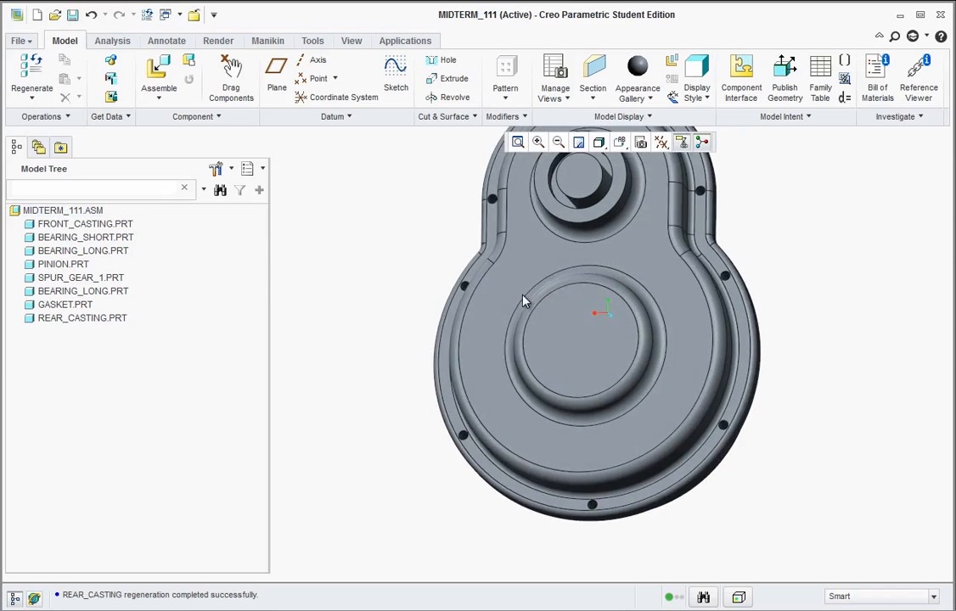
{"action": "scroll", "coordinate": [592, 314], "scroll_direction": "up", "scroll_amount": 3}
{"action": "scroll", "coordinate": [619, 224], "scroll_direction": "down", "scroll_amount": 4}
{"action": "middle_click_drag", "start_coordinate": [620, 228], "coordinate": [602, 258]}
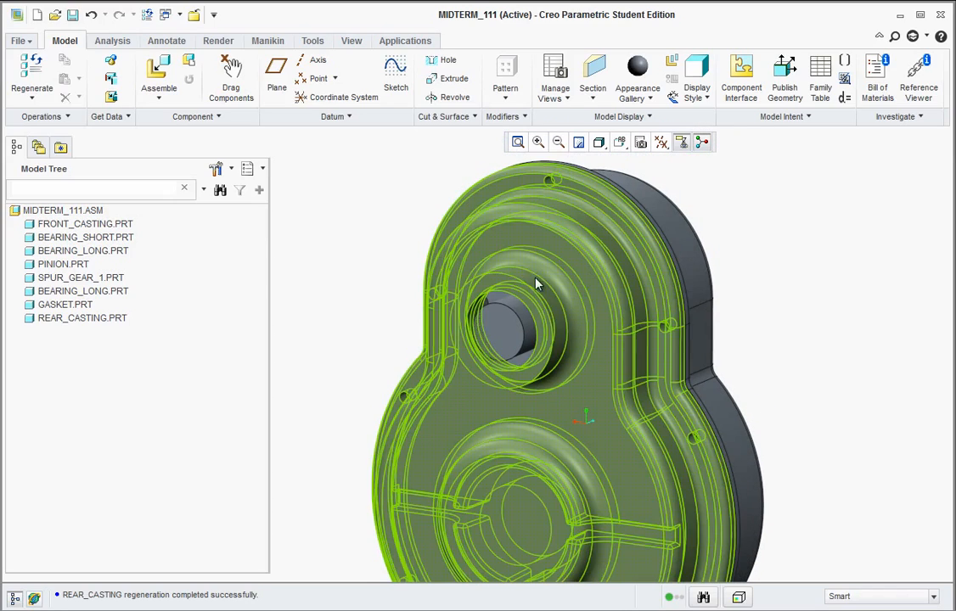
{"action": "left_click", "coordinate": [159, 71]}
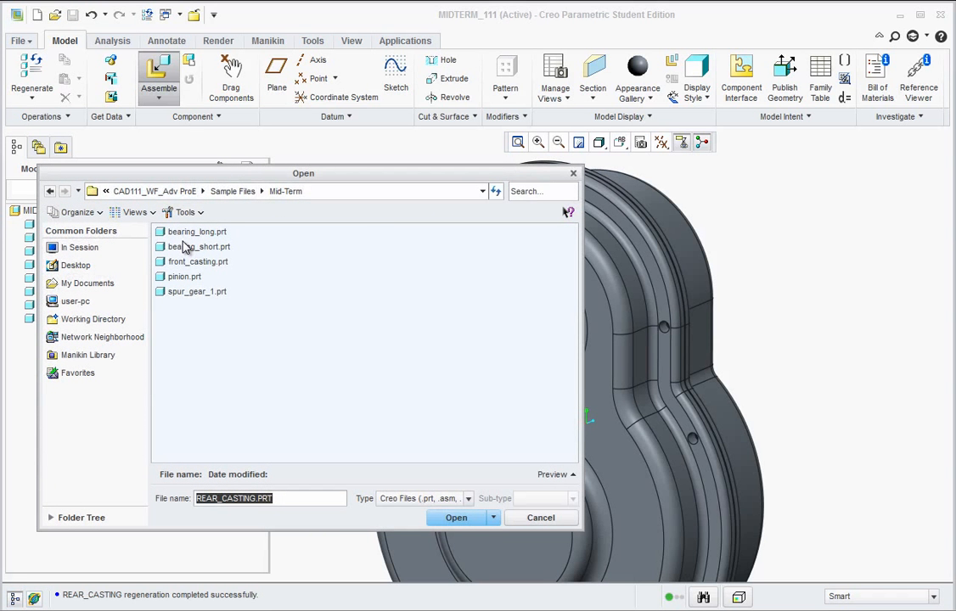
{"action": "left_click", "coordinate": [182, 232]}
{"action": "left_click", "coordinate": [454, 517]}
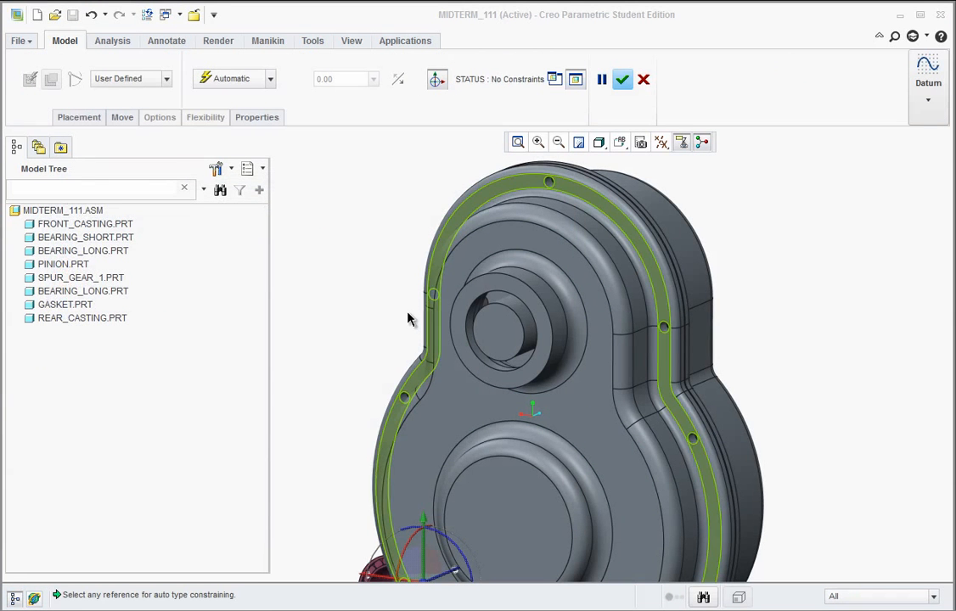
{"action": "scroll", "coordinate": [379, 313], "scroll_direction": "up", "scroll_amount": 1}
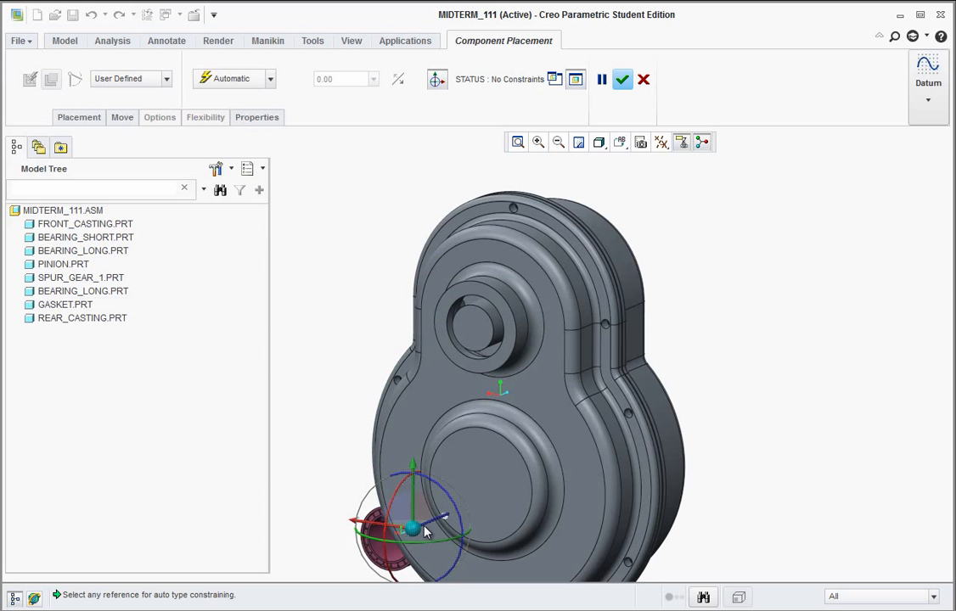
{"action": "left_click_drag", "start_coordinate": [426, 531], "coordinate": [355, 339]}
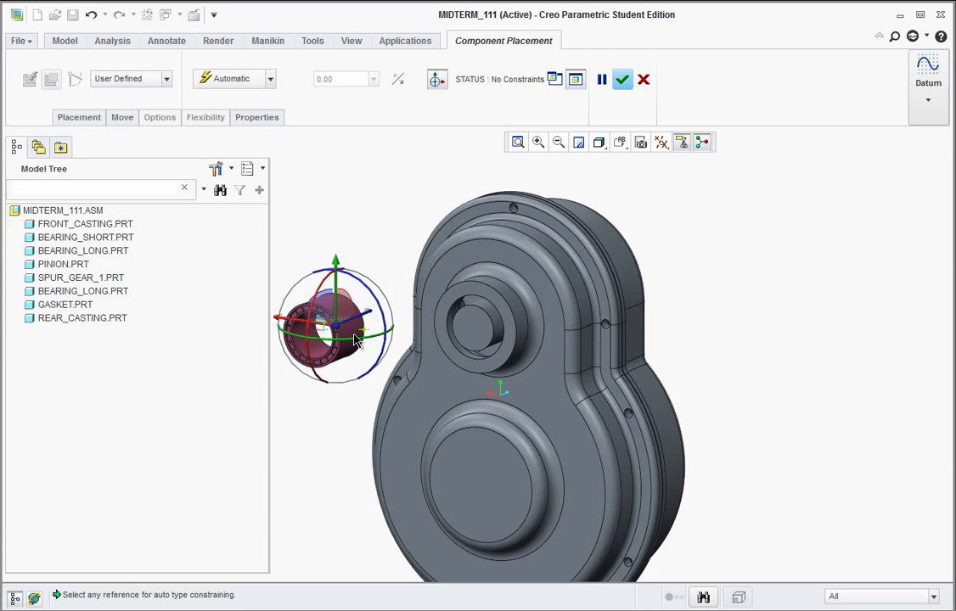
Step: Constrain the long bearing's outer cylindrical surface coincident with the cylindrical wall of the rear casting's small-lobe bearing boss
{"action": "left_click", "coordinate": [359, 329]}
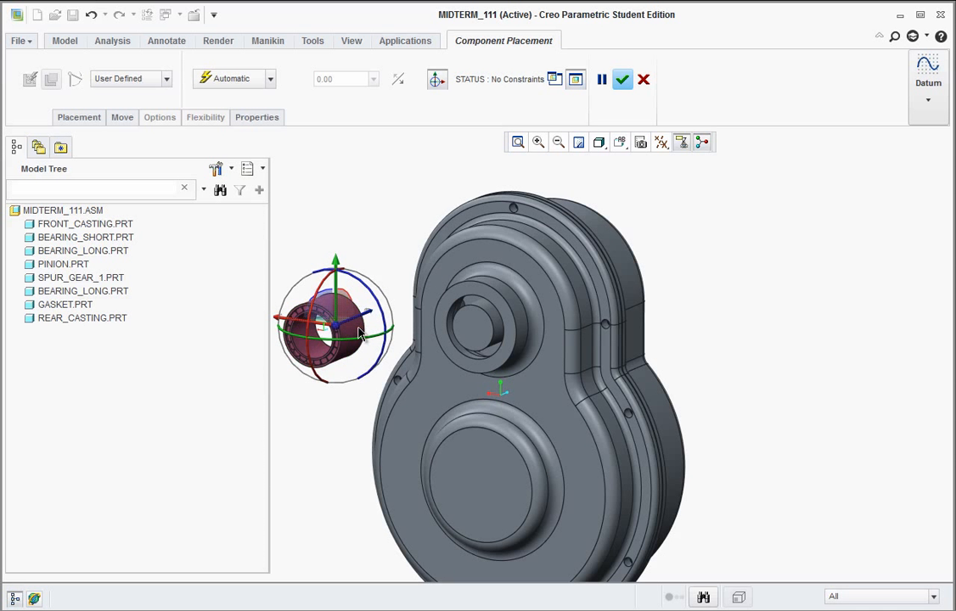
{"action": "left_click", "coordinate": [358, 333]}
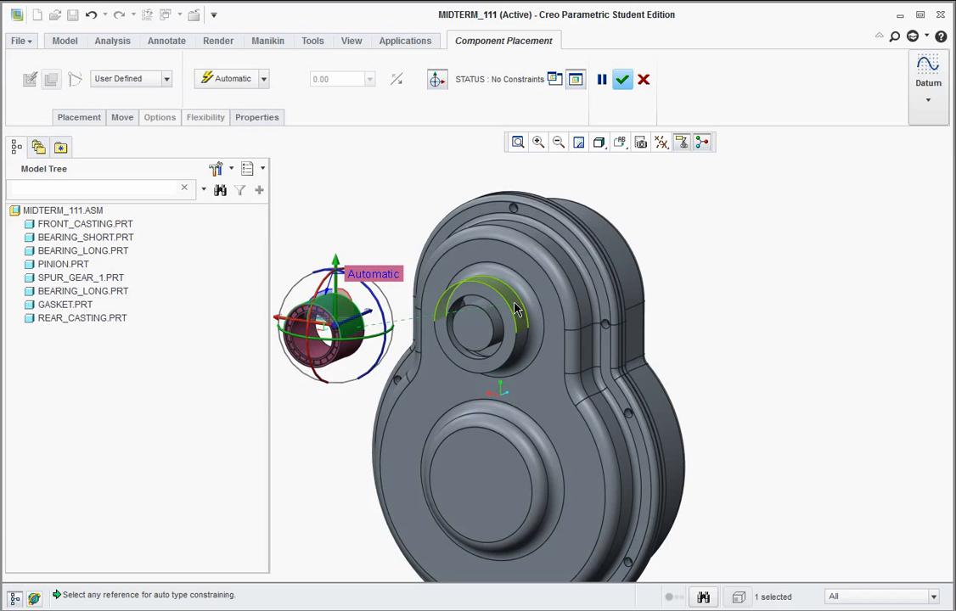
{"action": "left_click", "coordinate": [515, 309]}
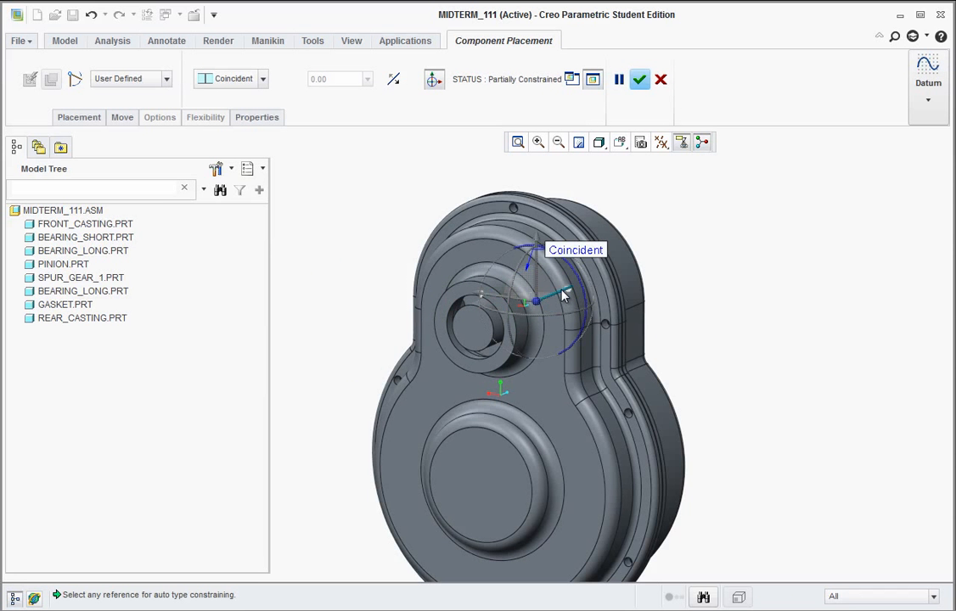
Step: Pull the long bearing clear, constrain its outer end face coincident with the rear casting's small-lobe boss face, and complete the placement
{"action": "left_click_drag", "start_coordinate": [561, 293], "coordinate": [471, 328]}
{"action": "scroll", "coordinate": [467, 336], "scroll_direction": "down", "scroll_amount": 5}
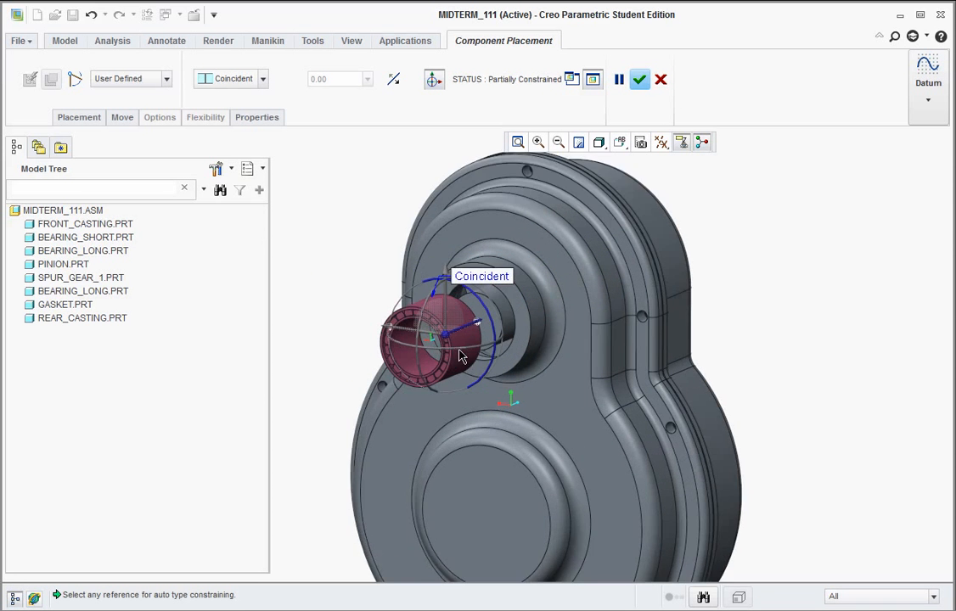
{"action": "left_click", "coordinate": [442, 365]}
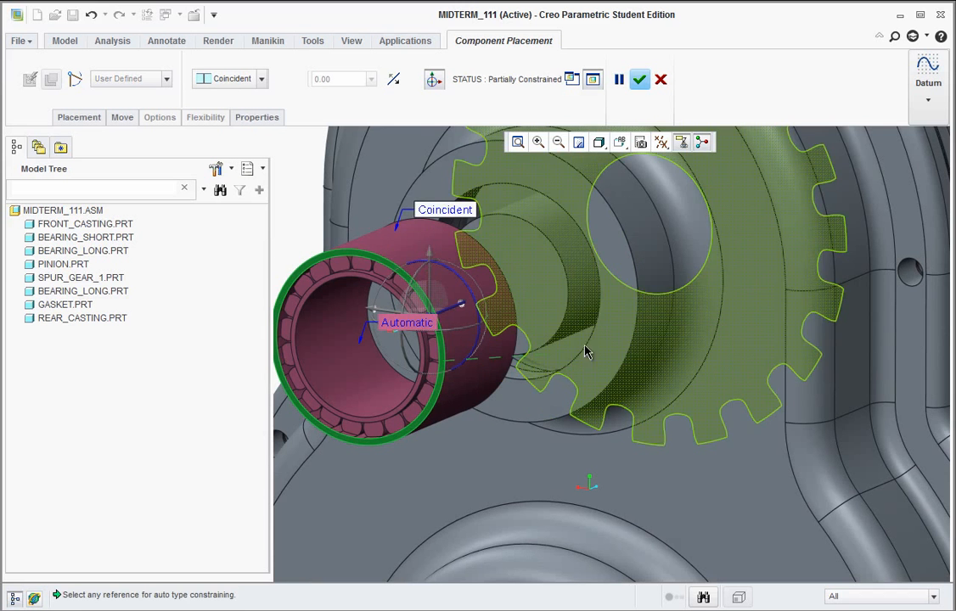
{"action": "left_click", "coordinate": [605, 338]}
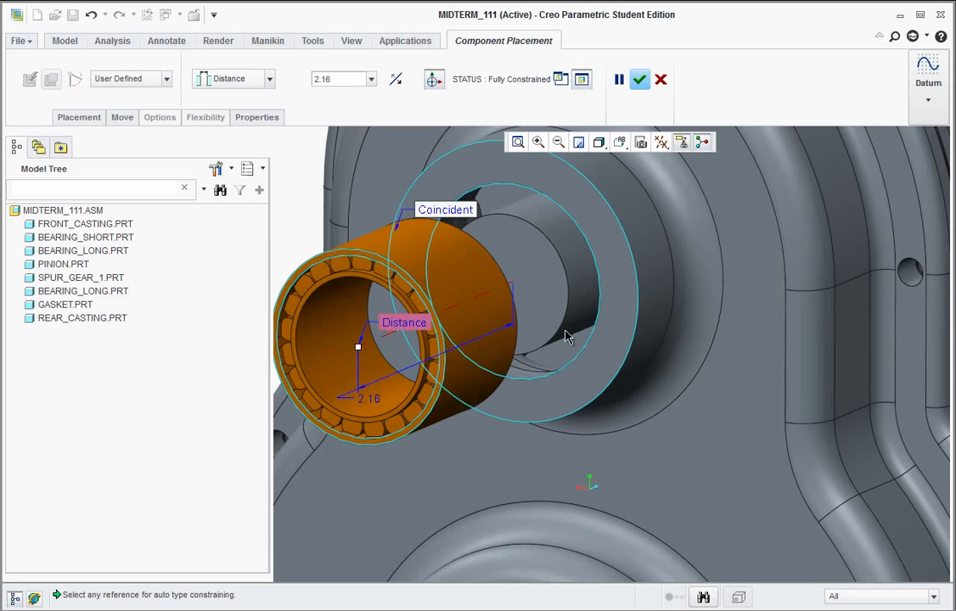
{"action": "left_click", "coordinate": [404, 323]}
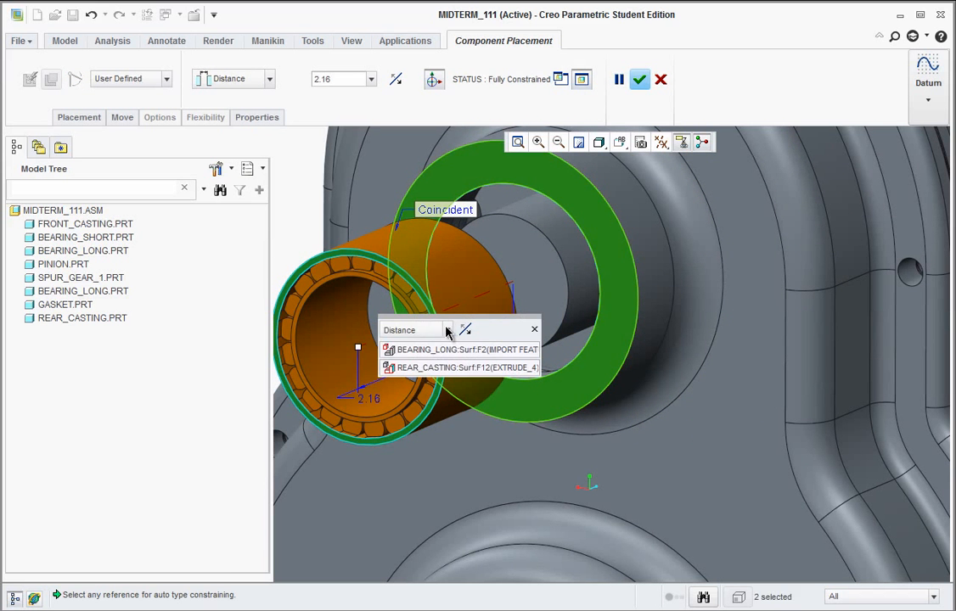
{"action": "left_click", "coordinate": [447, 331]}
{"action": "left_click", "coordinate": [401, 395]}
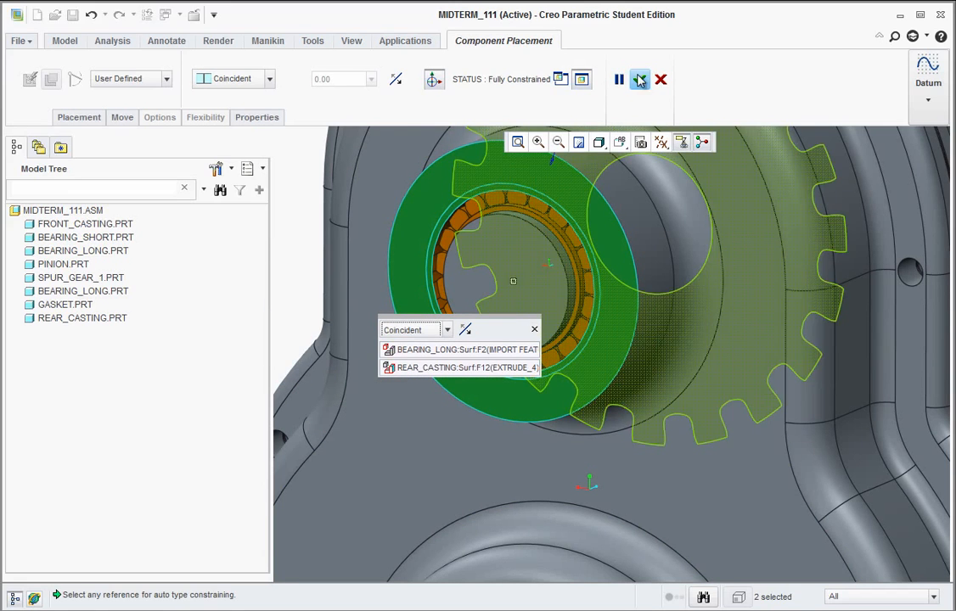
{"action": "left_click", "coordinate": [639, 79]}
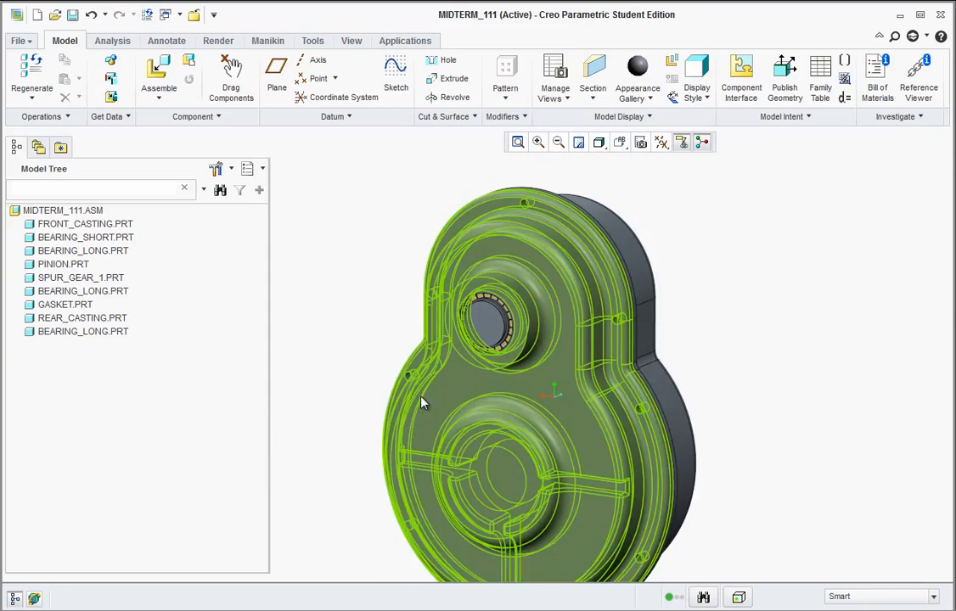
Step: Examine the assembled gearbox from its front casting side and return it to the standard orientation
{"action": "mouse_move", "coordinate": [665, 431]}
{"action": "middle_mouse_down"}
{"action": "mouse_move", "coordinate": [657, 381]}
{"action": "mouse_move", "coordinate": [551, 280]}
{"action": "mouse_move", "coordinate": [530, 212]}
{"action": "mouse_move", "coordinate": [535, 278]}
{"action": "middle_mouse_up"}
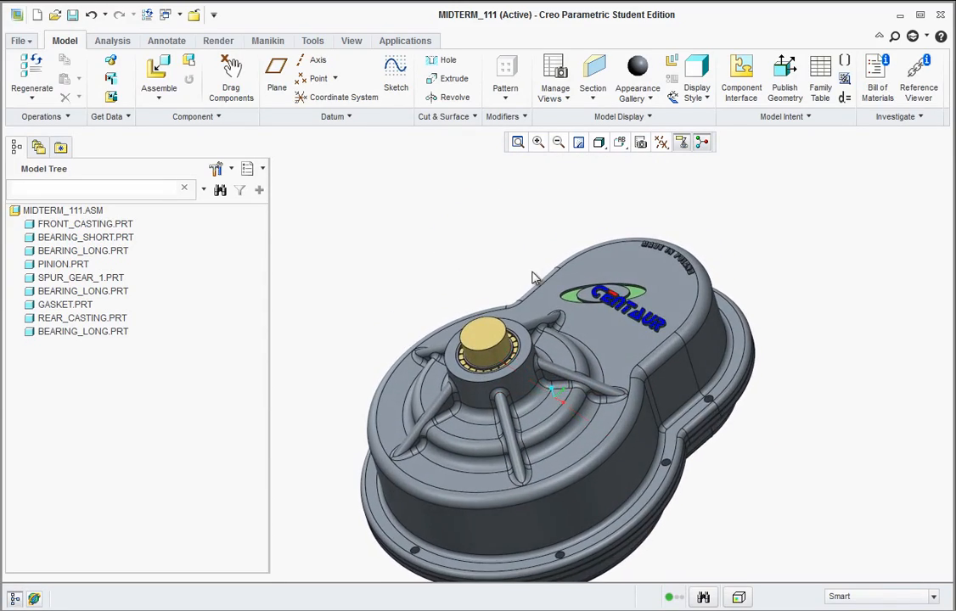
{"action": "scroll", "coordinate": [553, 427], "scroll_direction": "up", "scroll_amount": 2}
{"action": "scroll", "coordinate": [683, 471], "scroll_direction": "down", "scroll_amount": 2}
{"action": "mouse_move", "coordinate": [721, 413]}
{"action": "middle_mouse_down"}
{"action": "mouse_move", "coordinate": [726, 431]}
{"action": "mouse_move", "coordinate": [689, 450]}
{"action": "mouse_move", "coordinate": [708, 429]}
{"action": "mouse_move", "coordinate": [721, 448]}
{"action": "mouse_move", "coordinate": [686, 461]}
{"action": "middle_mouse_up"}
{"action": "scroll", "coordinate": [693, 466], "scroll_direction": "up", "scroll_amount": 1}
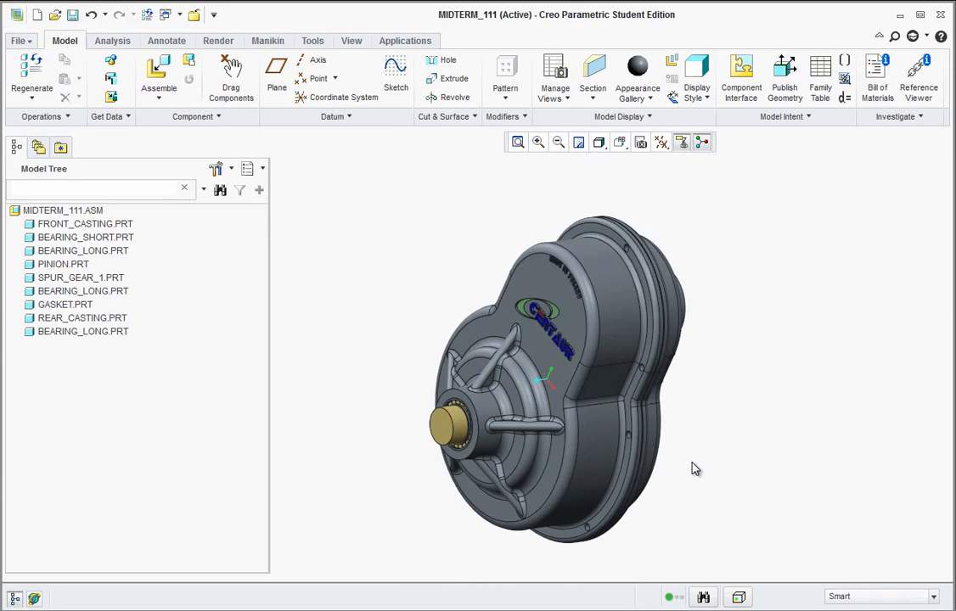
{"action": "left_click", "coordinate": [641, 144]}
{"action": "left_click", "coordinate": [630, 162]}
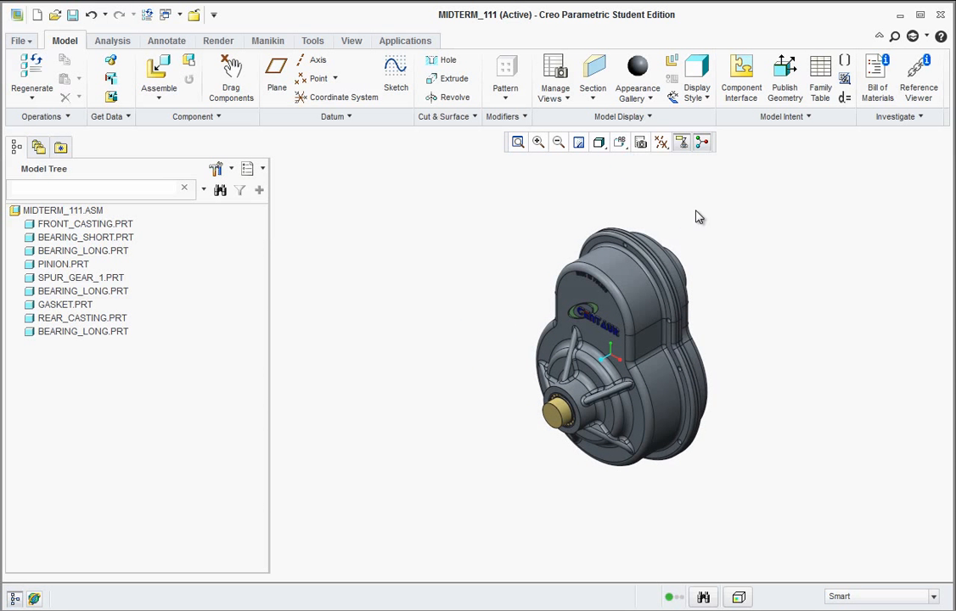
Step: Edit the exploded positions, moving the front casting about 9.7 forward and the rear casting about 17.5 rearward along the shaft axis
{"action": "left_click", "coordinate": [674, 98]}
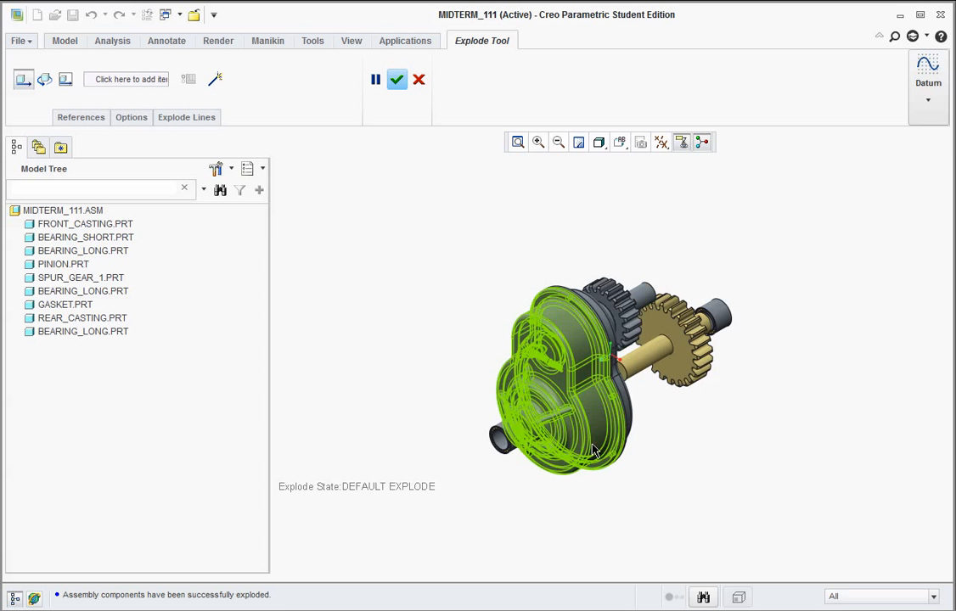
{"action": "left_click", "coordinate": [582, 389]}
{"action": "left_click_drag", "start_coordinate": [543, 412], "coordinate": [383, 488]}
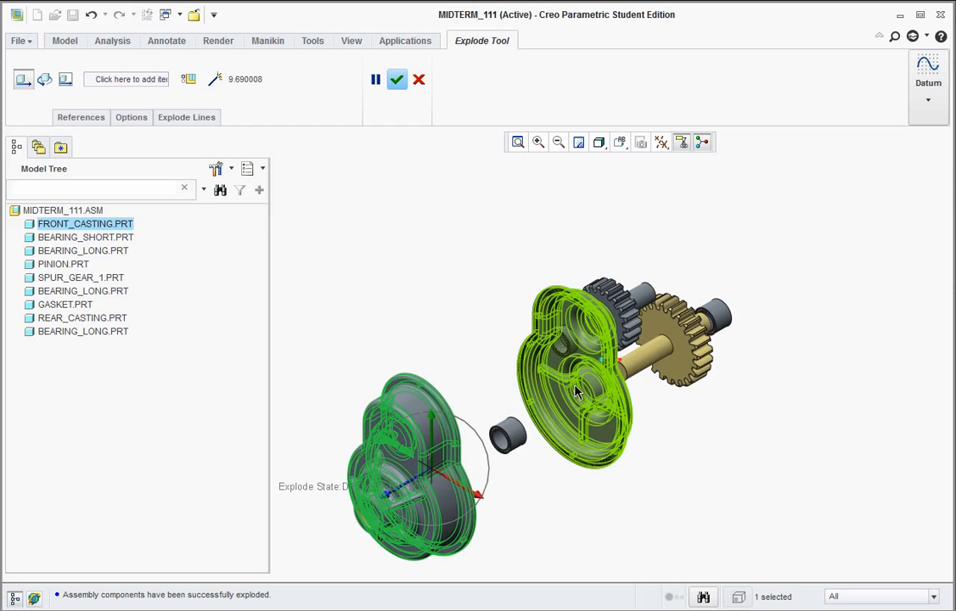
{"action": "left_click", "coordinate": [528, 411]}
{"action": "left_click_drag", "start_coordinate": [526, 414], "coordinate": [797, 269]}
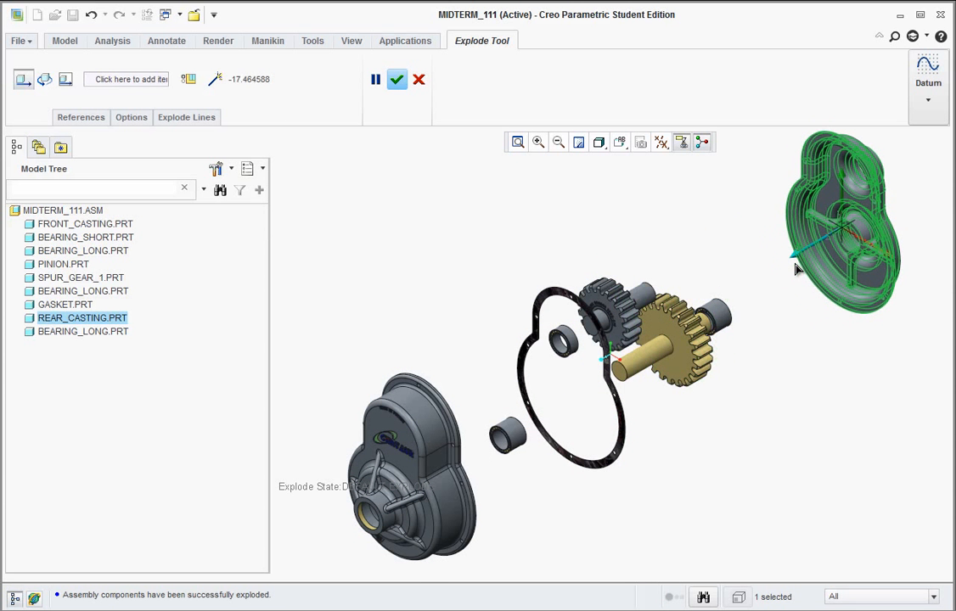
Step: Move the long bearing behind the spur gear toward the rear casting and the short bearing about 5.4 toward the front casting
{"action": "left_click", "coordinate": [720, 319]}
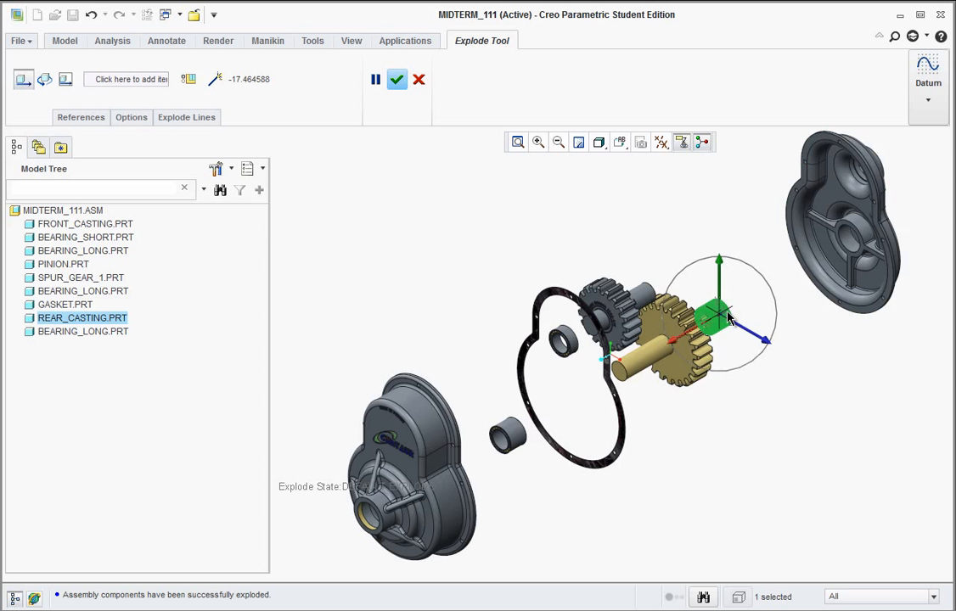
{"action": "left_click_drag", "start_coordinate": [689, 338], "coordinate": [736, 325]}
{"action": "left_click", "coordinate": [570, 339]}
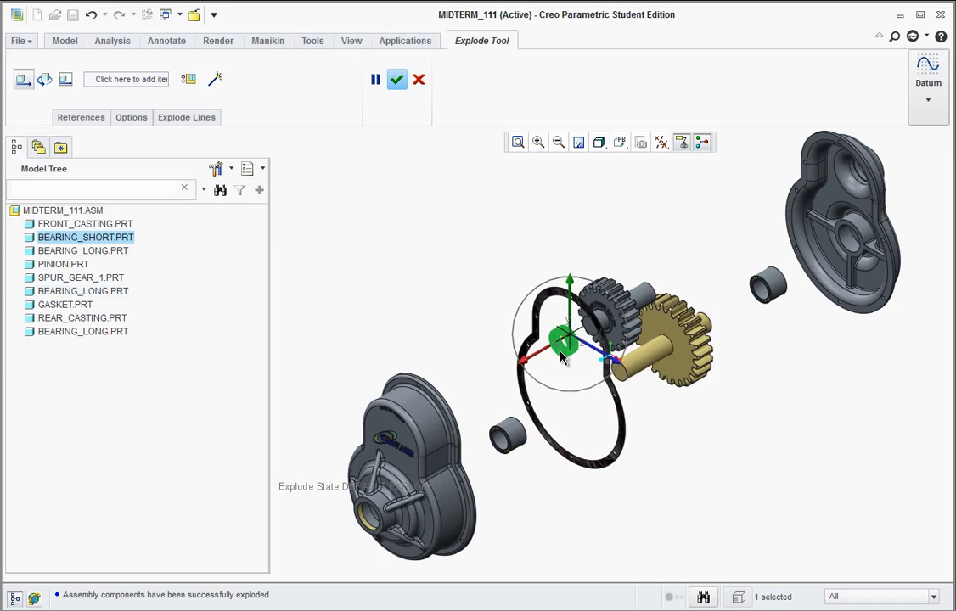
{"action": "left_click_drag", "start_coordinate": [527, 365], "coordinate": [386, 357]}
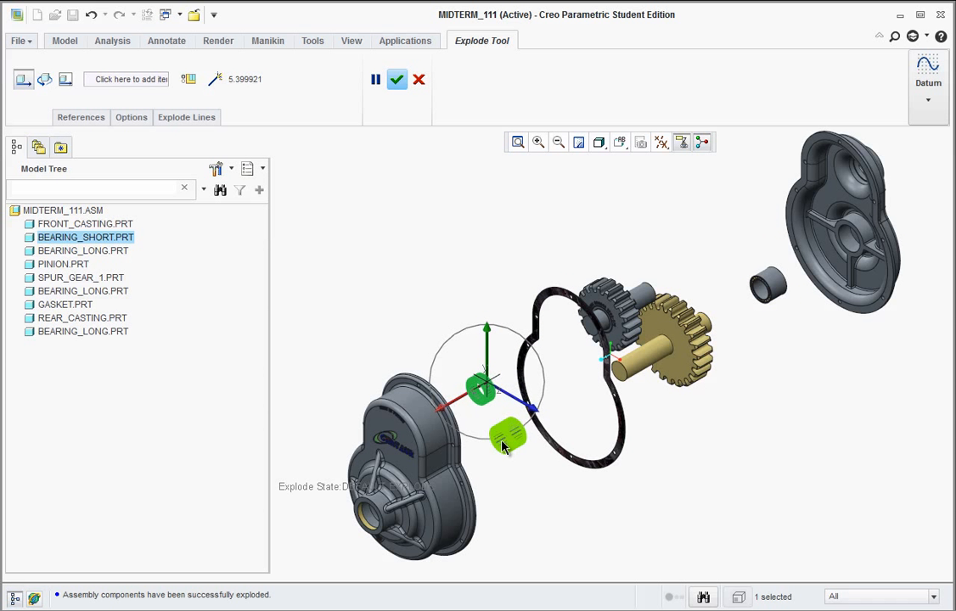
Step: Move the pinion about 4.3 rearward to sit above the spur gear, and shift the gasket about 0.8 forward
{"action": "left_click", "coordinate": [632, 309]}
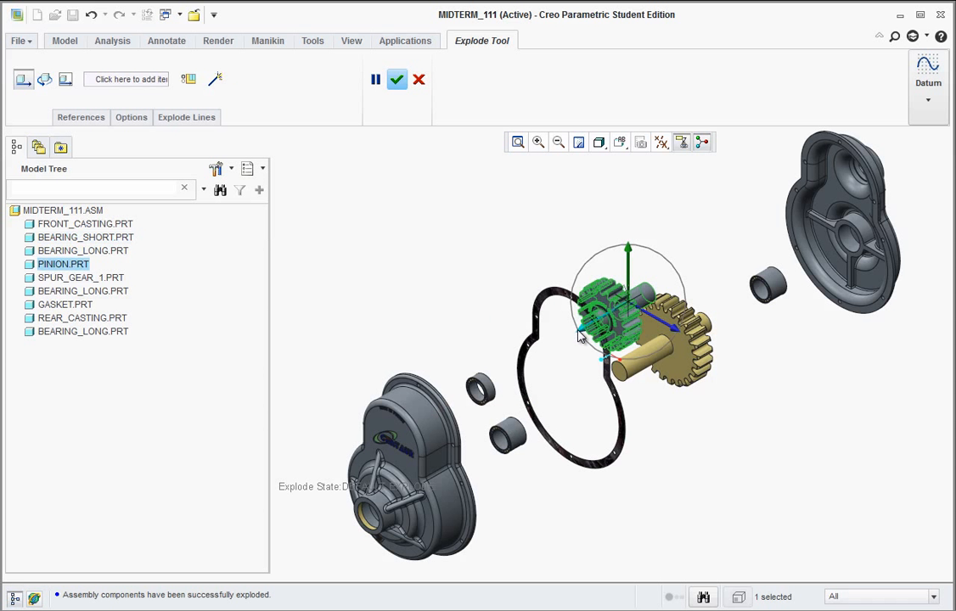
{"action": "left_click_drag", "start_coordinate": [580, 337], "coordinate": [635, 311]}
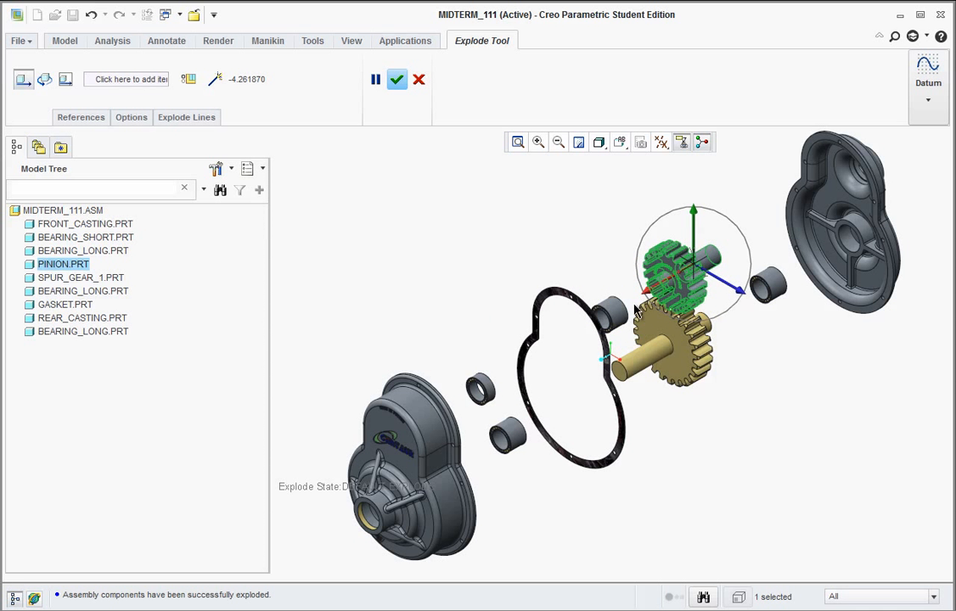
{"action": "left_click", "coordinate": [529, 290]}
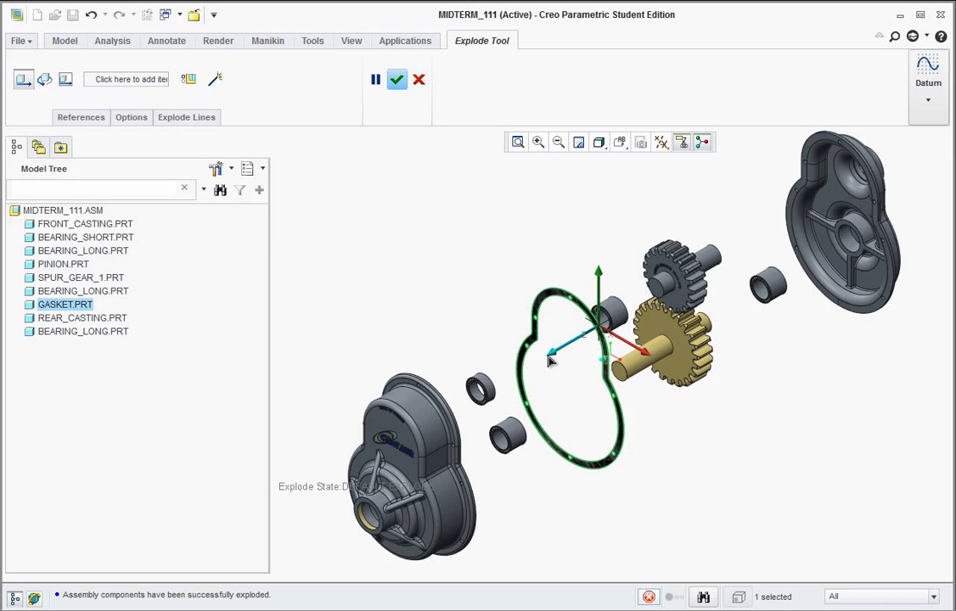
{"action": "left_click_drag", "start_coordinate": [549, 361], "coordinate": [511, 422]}
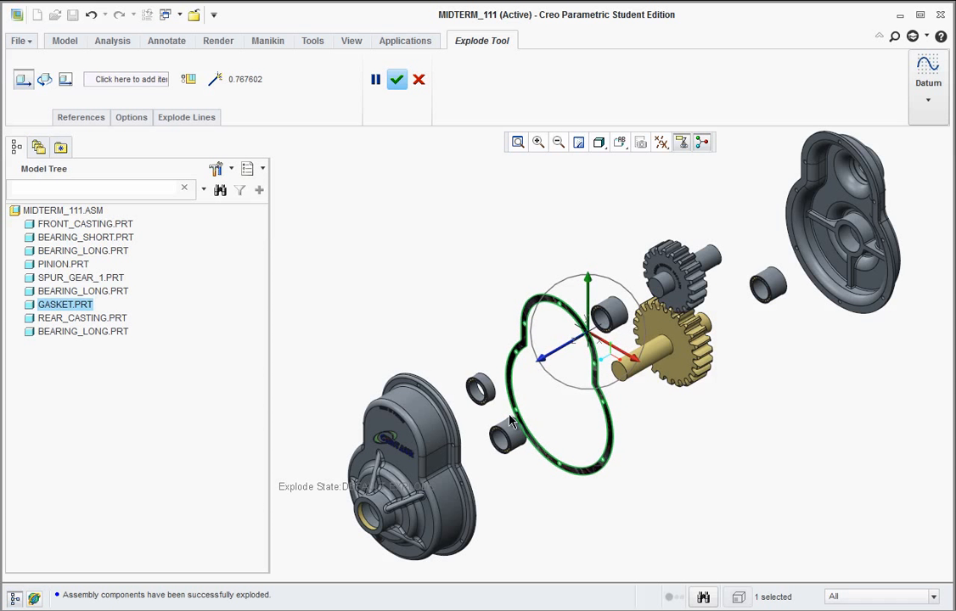
Step: Move the front long bearing about 1.1 forward and the pinion's long bearing about 10 rearward, and accept the exploded positions
{"action": "left_click", "coordinate": [508, 436]}
{"action": "left_click_drag", "start_coordinate": [460, 457], "coordinate": [447, 462]}
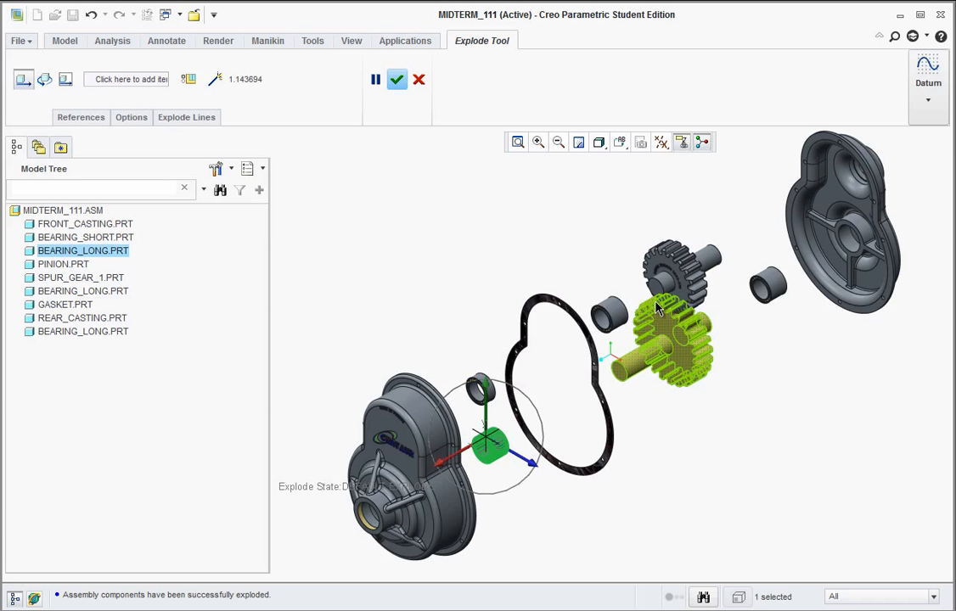
{"action": "left_click", "coordinate": [617, 310]}
{"action": "left_click_drag", "start_coordinate": [572, 340], "coordinate": [727, 263]}
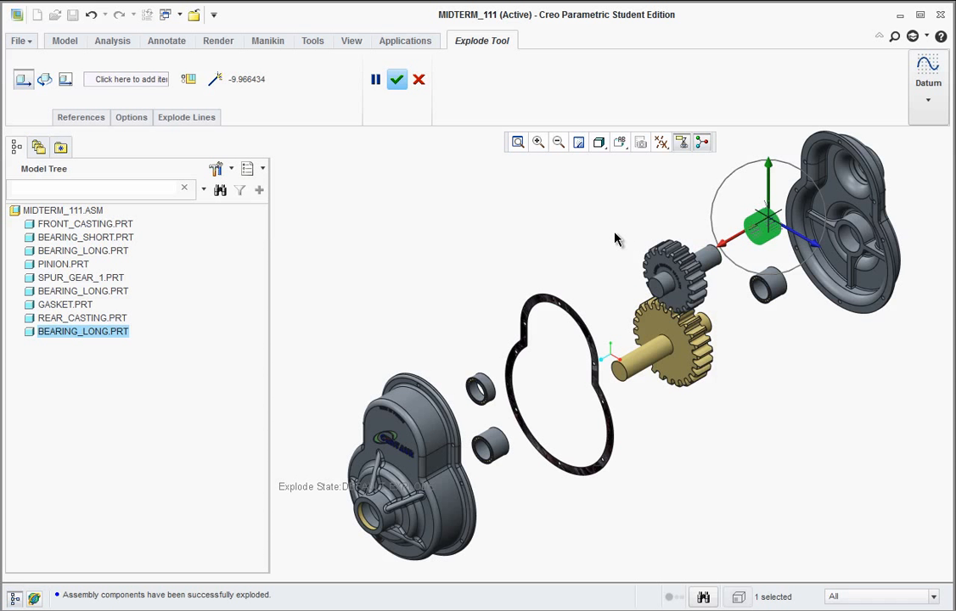
{"action": "left_click", "coordinate": [396, 81]}
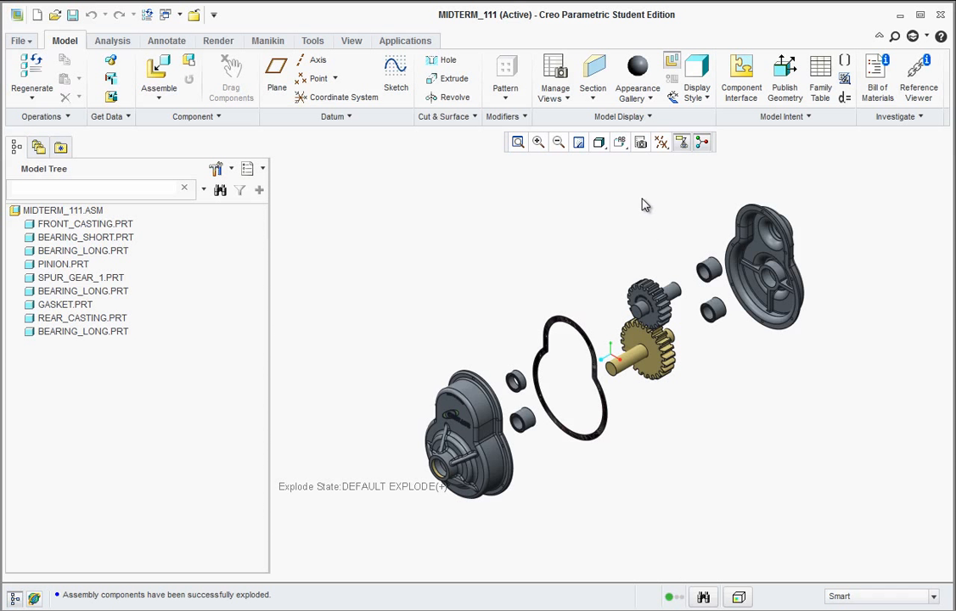
Step: Save the modified positions to the Default Explode state and return the assembly to its unexploded display
{"action": "left_click", "coordinate": [643, 145]}
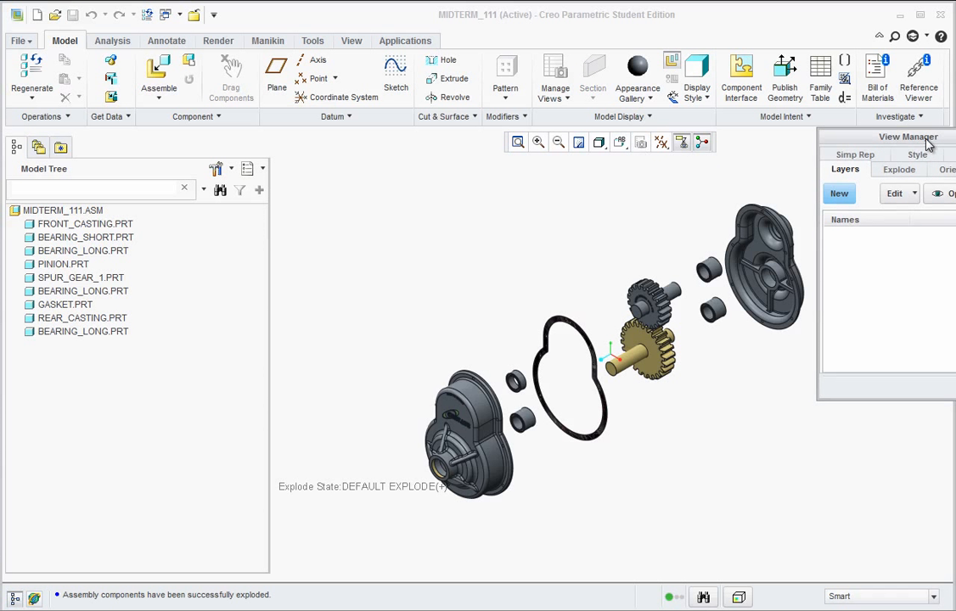
{"action": "left_click_drag", "start_coordinate": [930, 141], "coordinate": [809, 160]}
{"action": "left_click", "coordinate": [784, 188]}
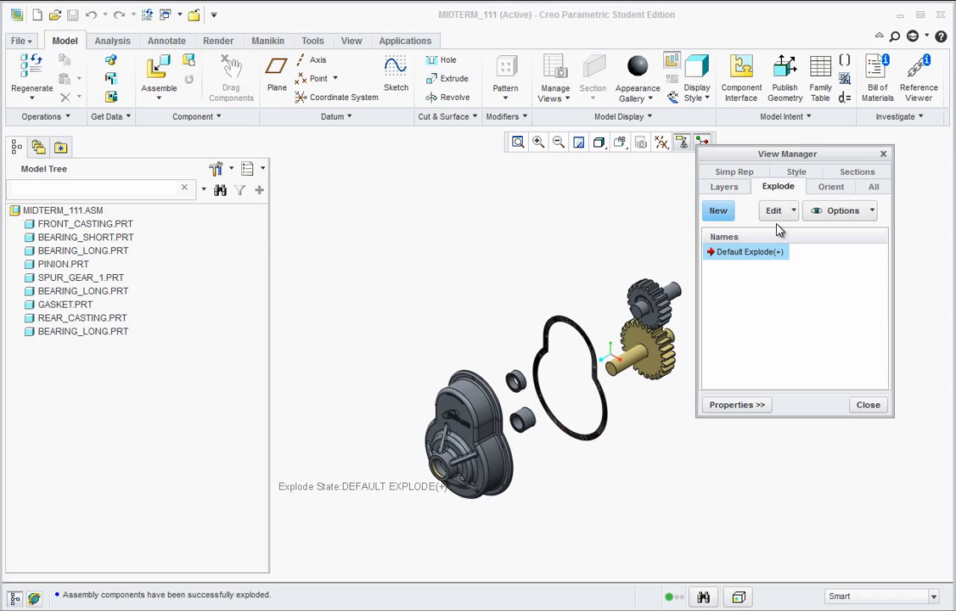
{"action": "left_click", "coordinate": [775, 212]}
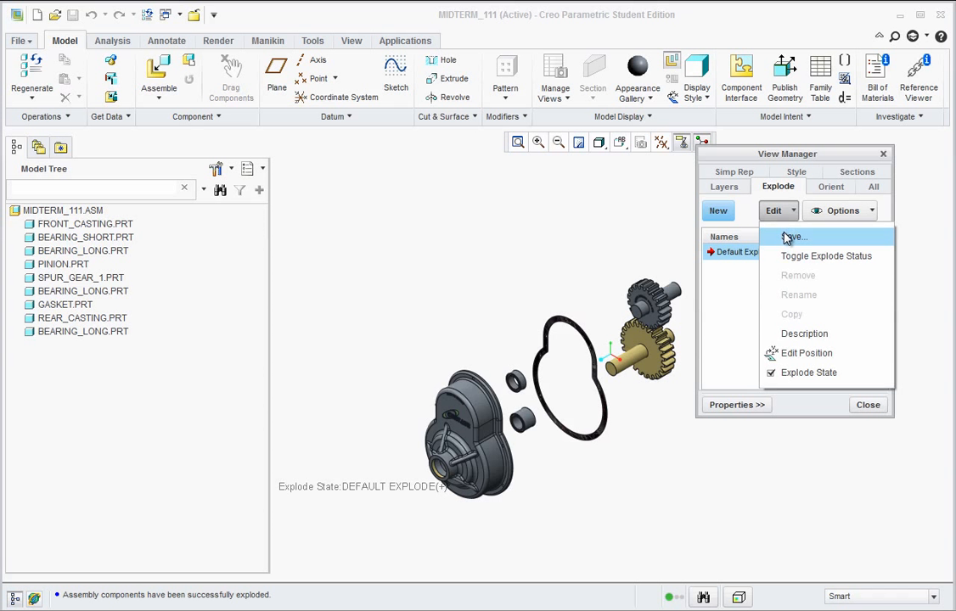
{"action": "left_click", "coordinate": [787, 237]}
{"action": "left_click_drag", "start_coordinate": [863, 177], "coordinate": [738, 186]}
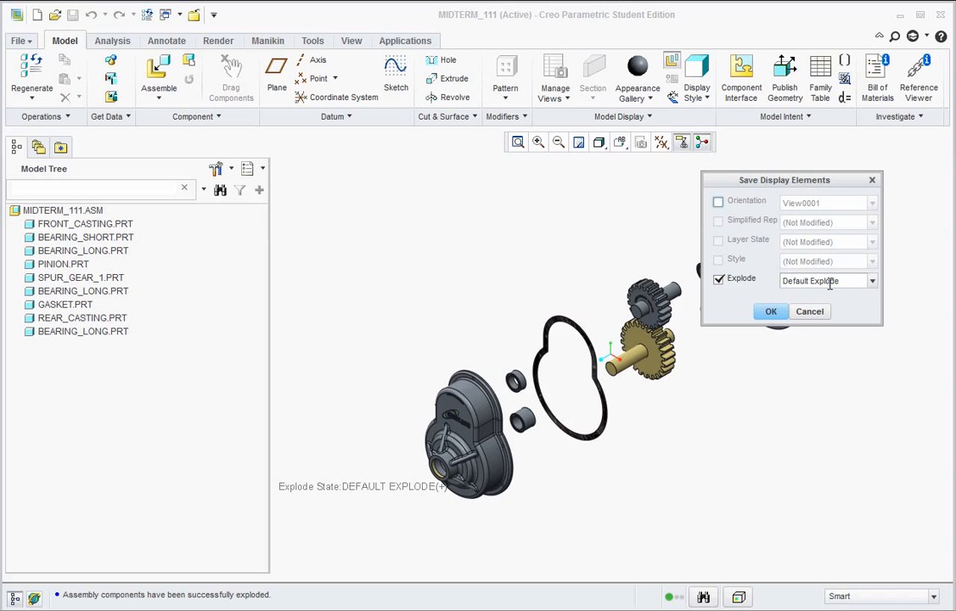
{"action": "left_click", "coordinate": [771, 313]}
{"action": "left_click", "coordinate": [753, 273]}
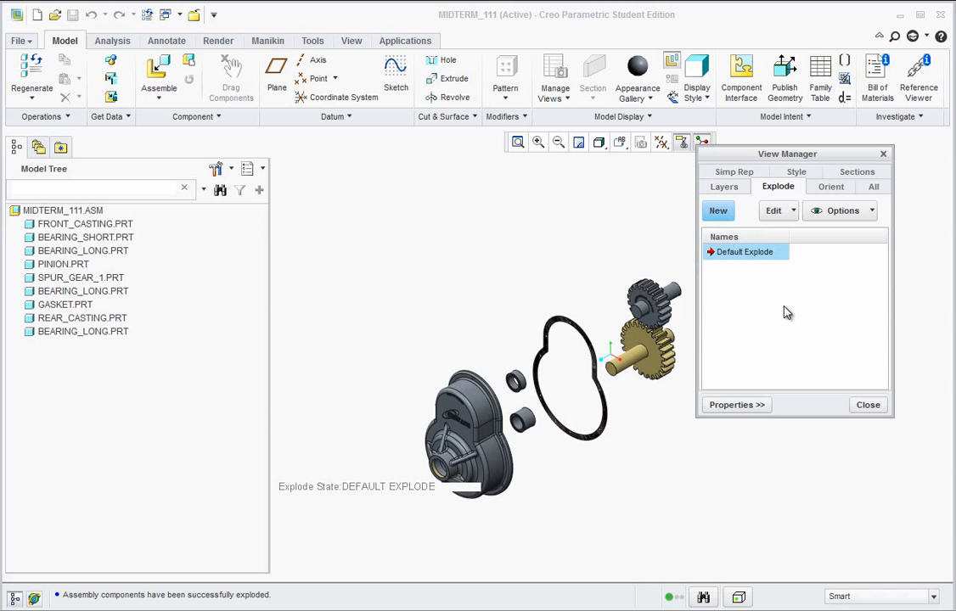
{"action": "left_click", "coordinate": [868, 405]}
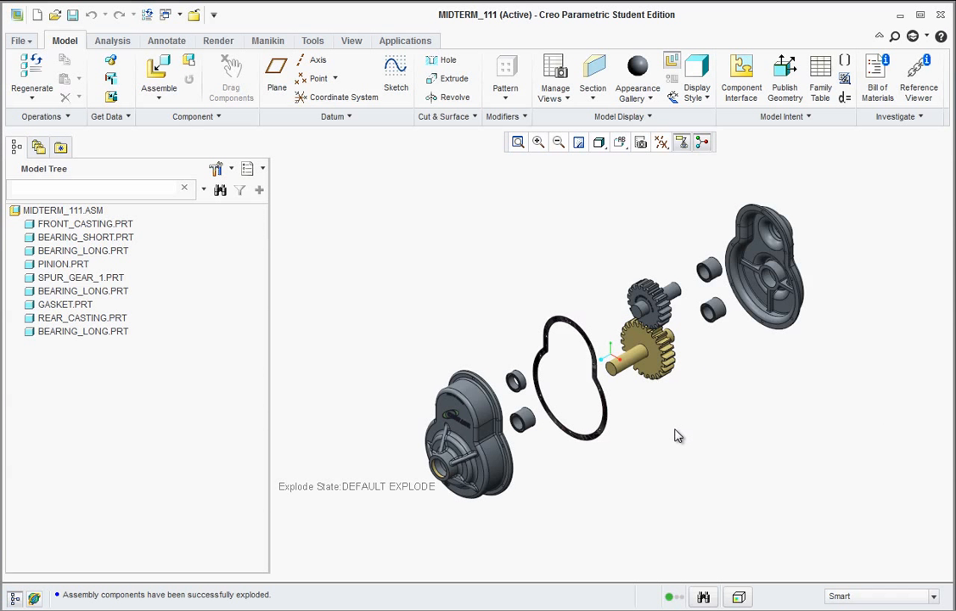
{"action": "scroll", "coordinate": [676, 430], "scroll_direction": "down", "scroll_amount": 2}
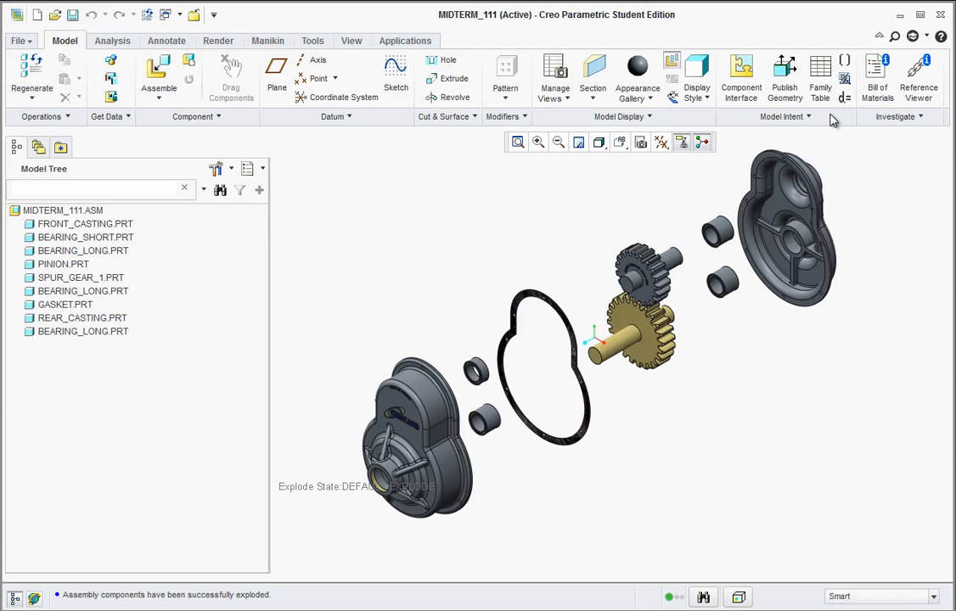
{"action": "left_click", "coordinate": [672, 64]}
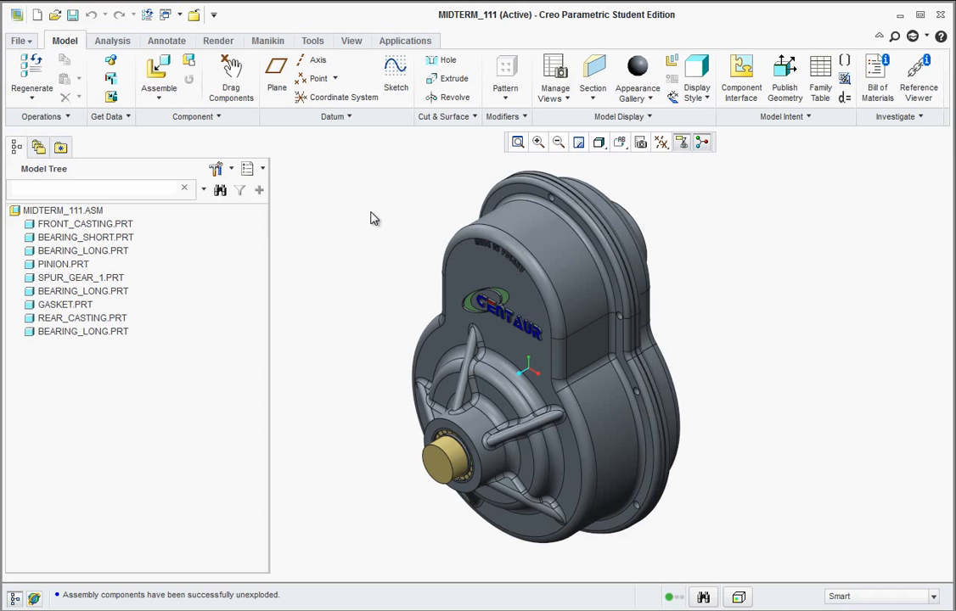
Step: Start a new drawing file named MIDTERM_ADVANCED, leaving the default template option on
{"action": "left_click", "coordinate": [28, 41]}
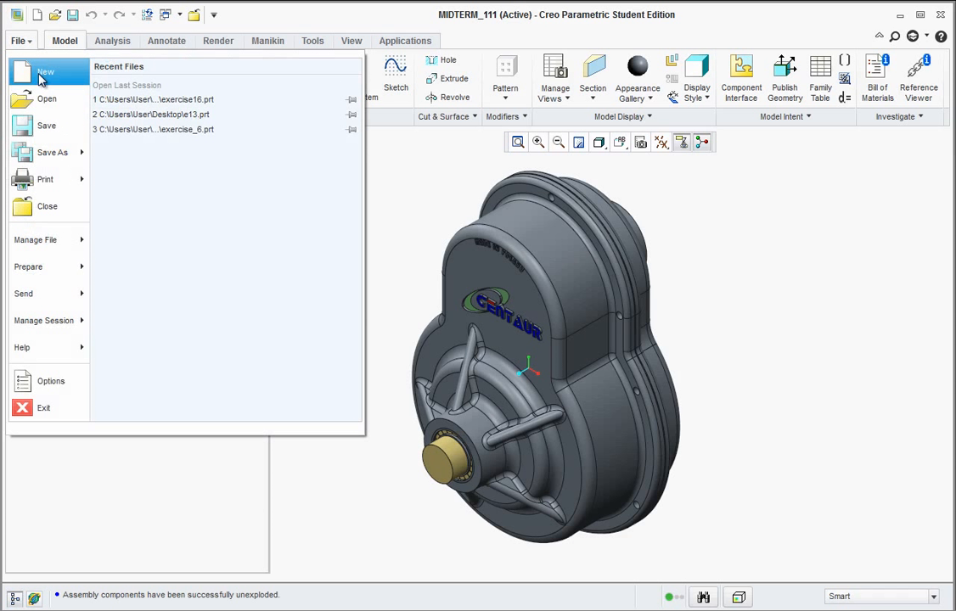
{"action": "left_click", "coordinate": [42, 71]}
{"action": "left_click", "coordinate": [211, 310]}
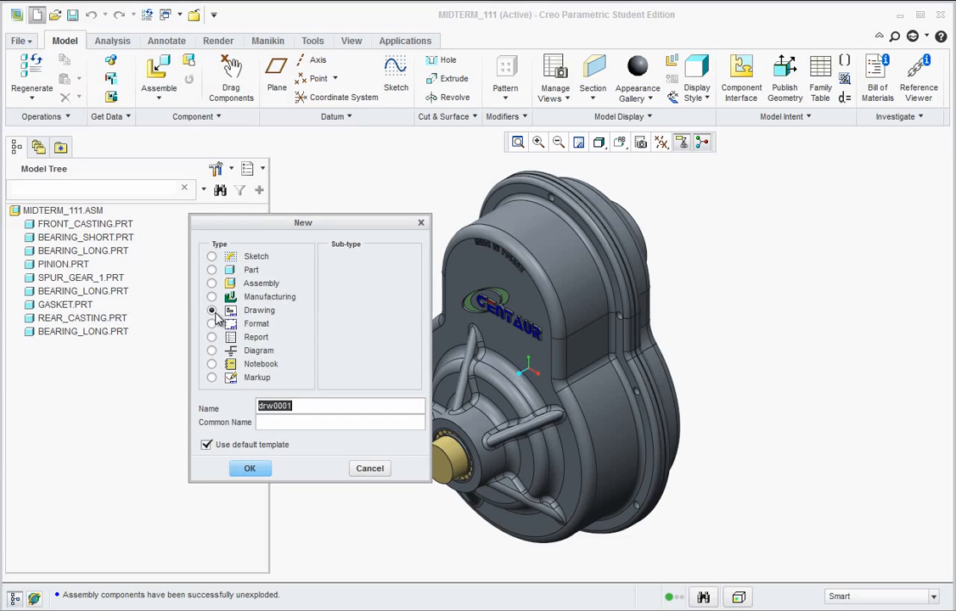
{"action": "type", "text": "MIDTERM_ADVANCED"}
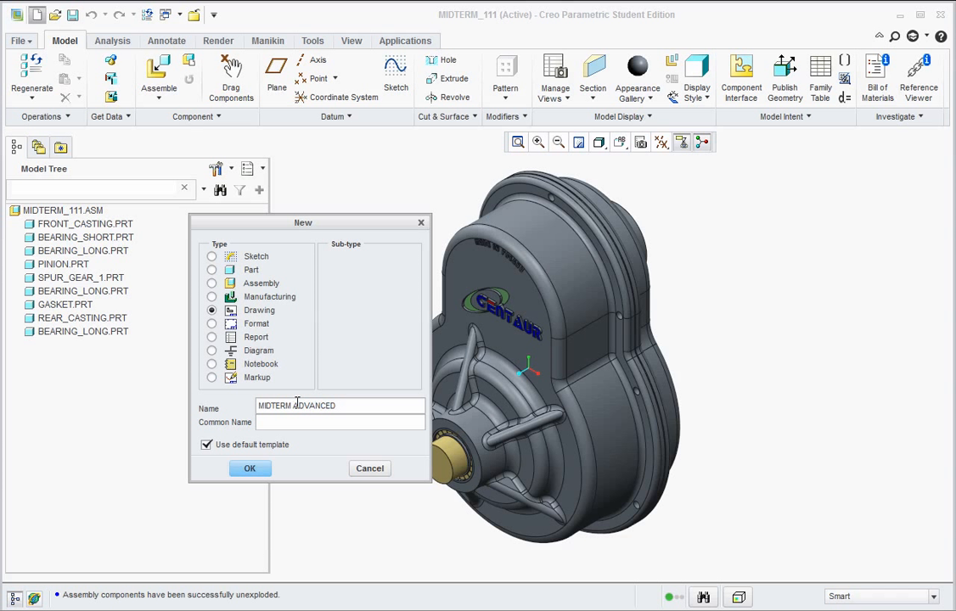
{"action": "left_click", "coordinate": [296, 405]}
{"action": "key", "text": "BackSpace"}
{"action": "type", "text": "_"}
{"action": "left_click", "coordinate": [250, 469]}
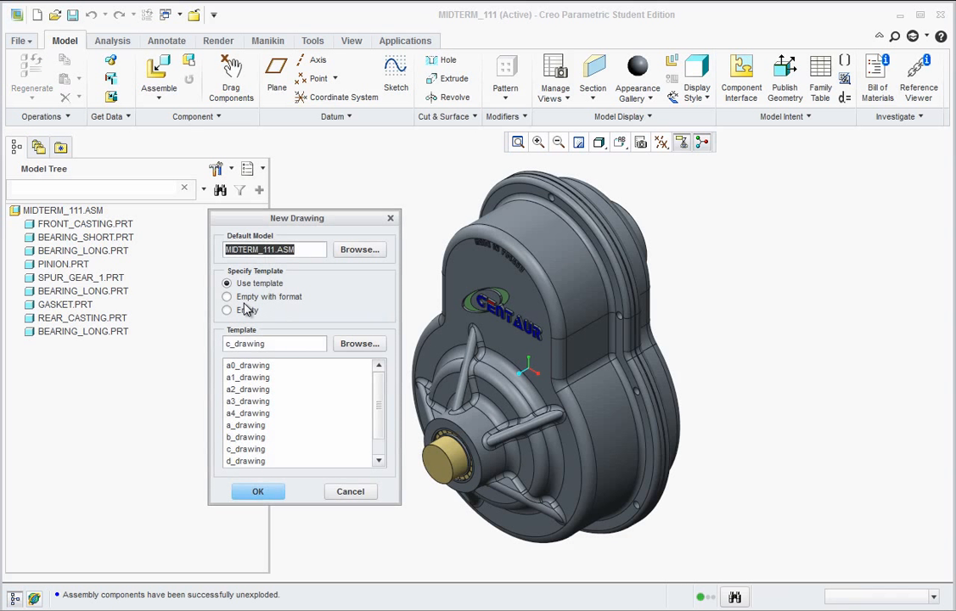
Step: Create the drawing of MIDTERM_111.ASM as empty with format, using the a.frm system format
{"action": "left_click", "coordinate": [246, 425]}
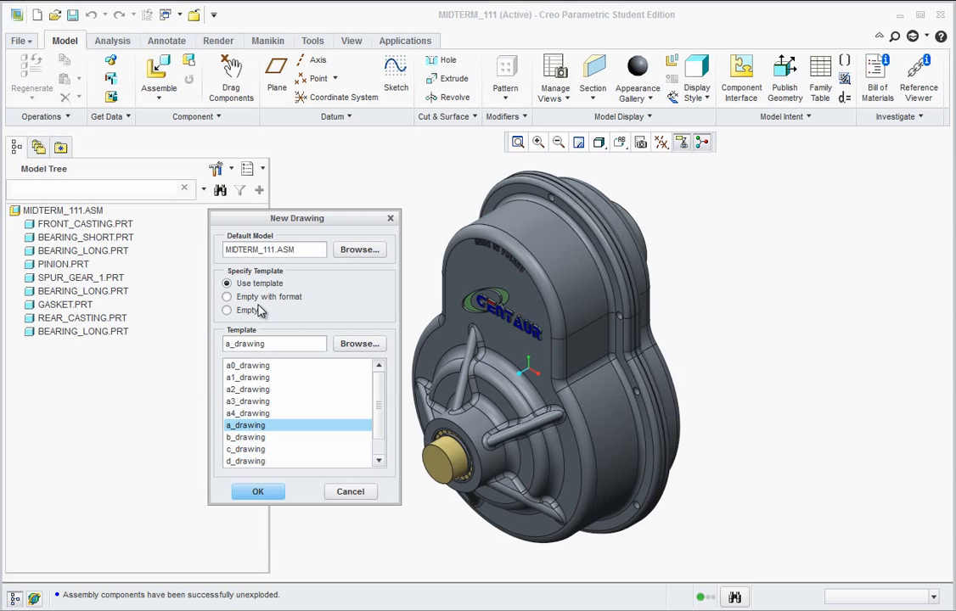
{"action": "left_click", "coordinate": [239, 299]}
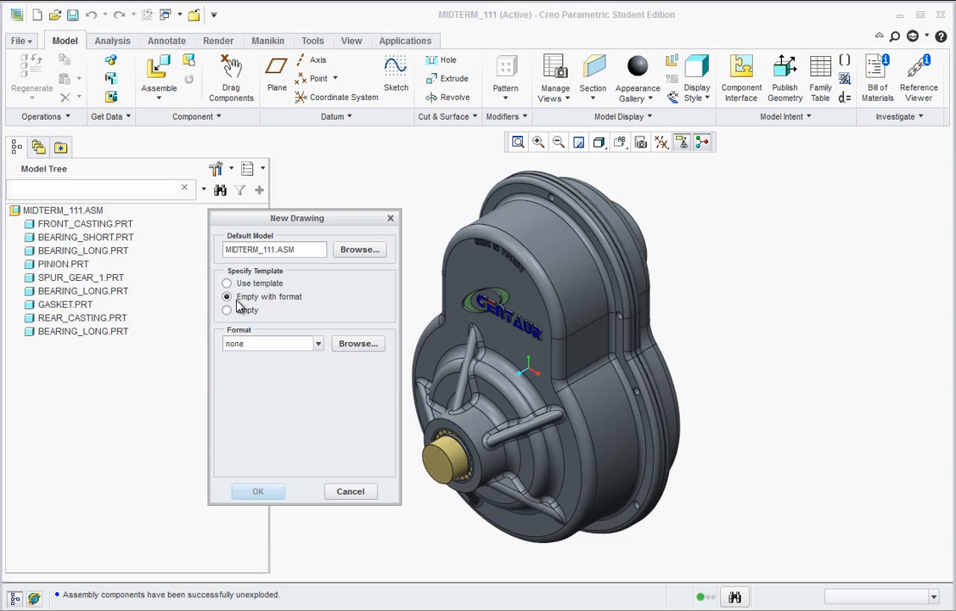
{"action": "left_click", "coordinate": [358, 344]}
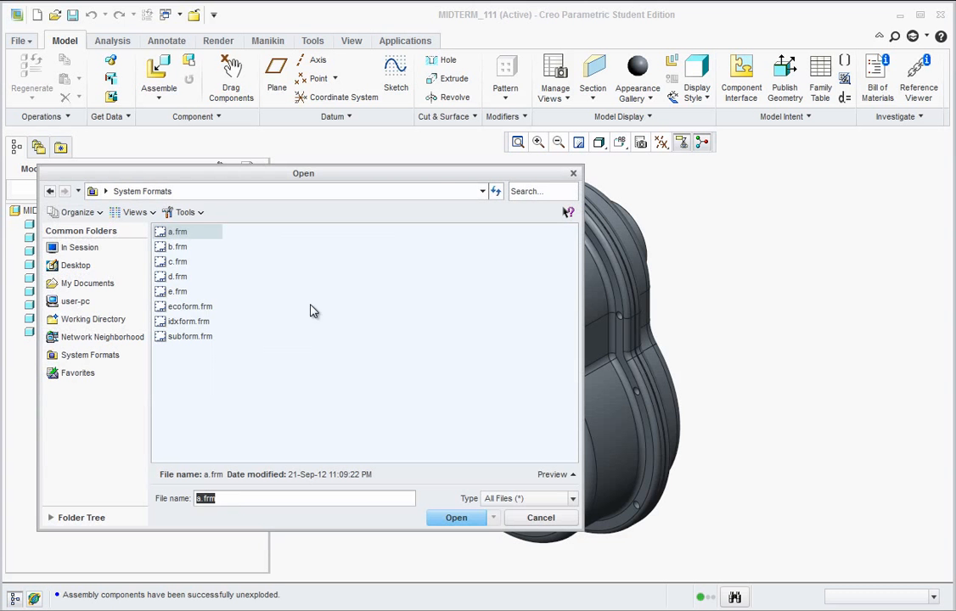
{"action": "left_click", "coordinate": [177, 232]}
{"action": "left_click", "coordinate": [454, 518]}
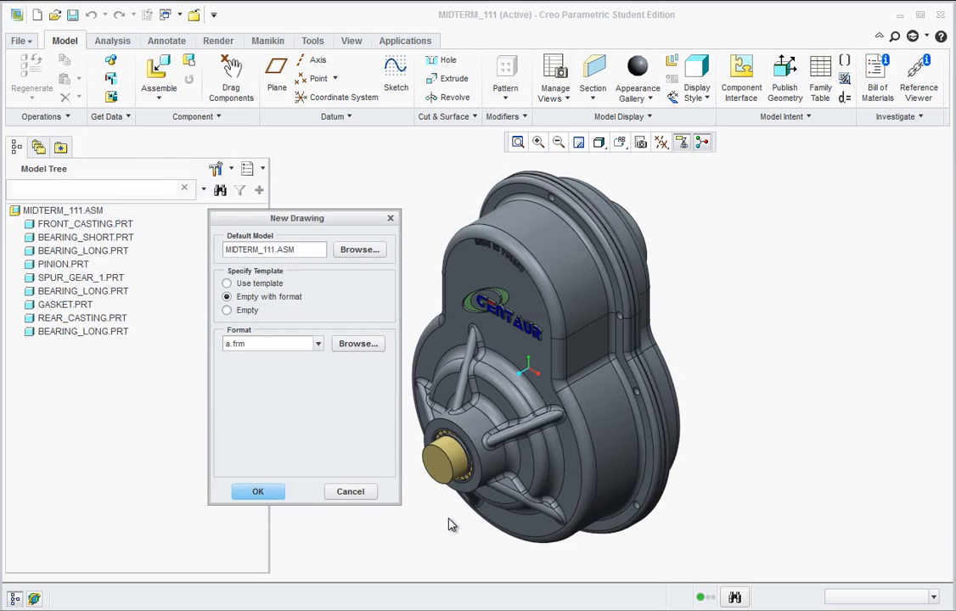
{"action": "left_click", "coordinate": [259, 490]}
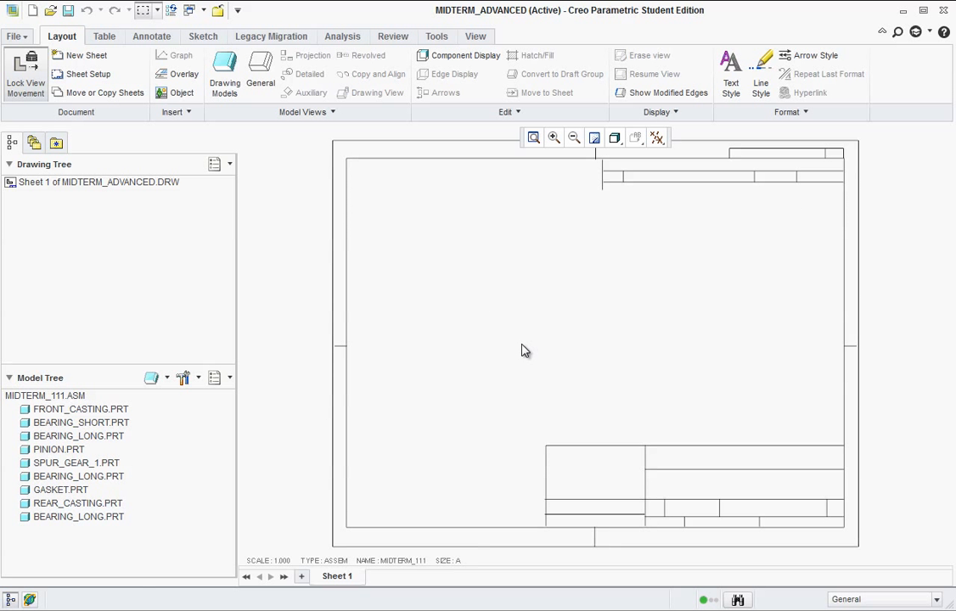
Step: Insert a general view of the assembly in the open area beside the title block, about mid-height on the sheet
{"action": "right_click", "coordinate": [483, 308]}
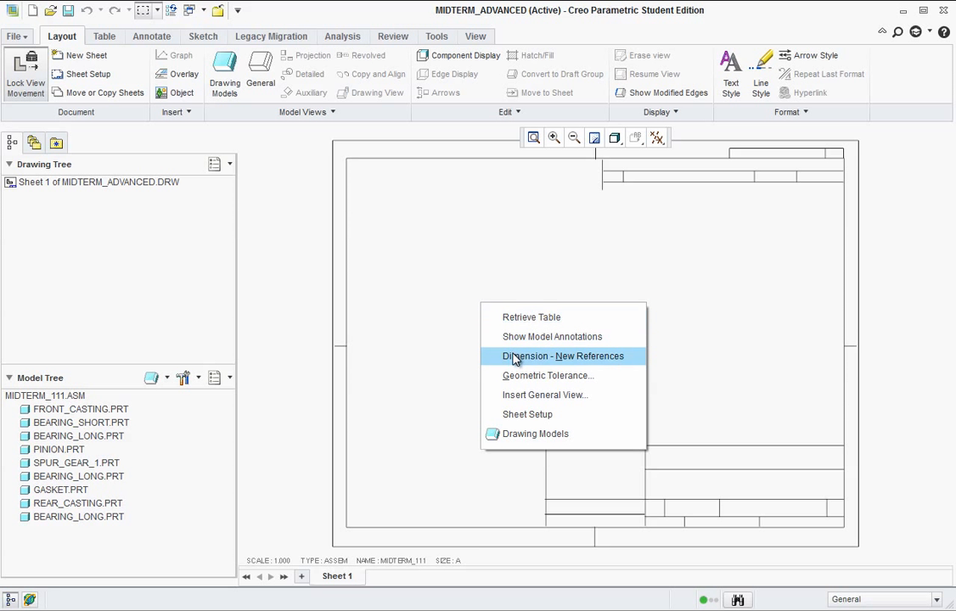
{"action": "left_click", "coordinate": [527, 395]}
{"action": "left_click", "coordinate": [283, 410]}
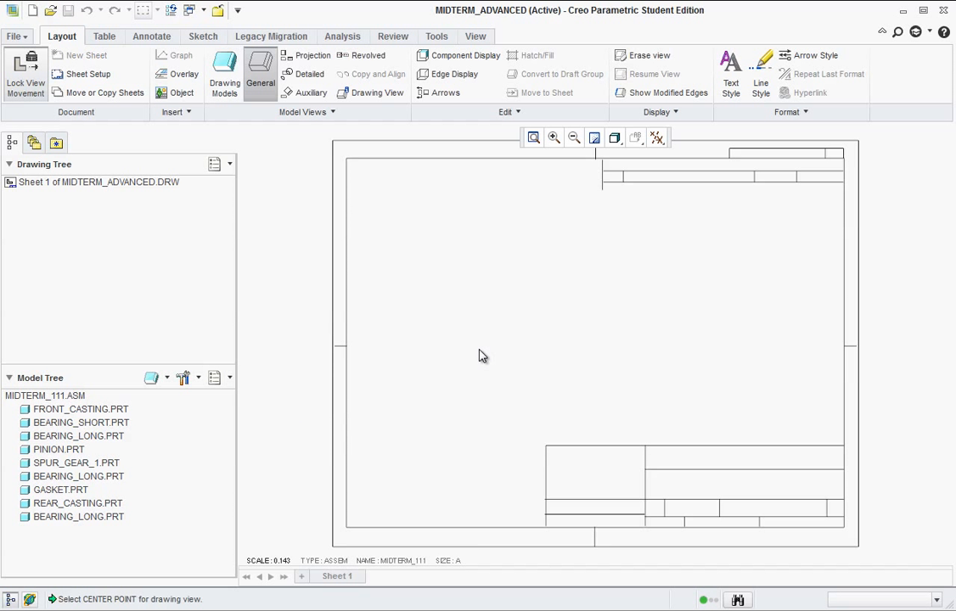
{"action": "left_click", "coordinate": [481, 348]}
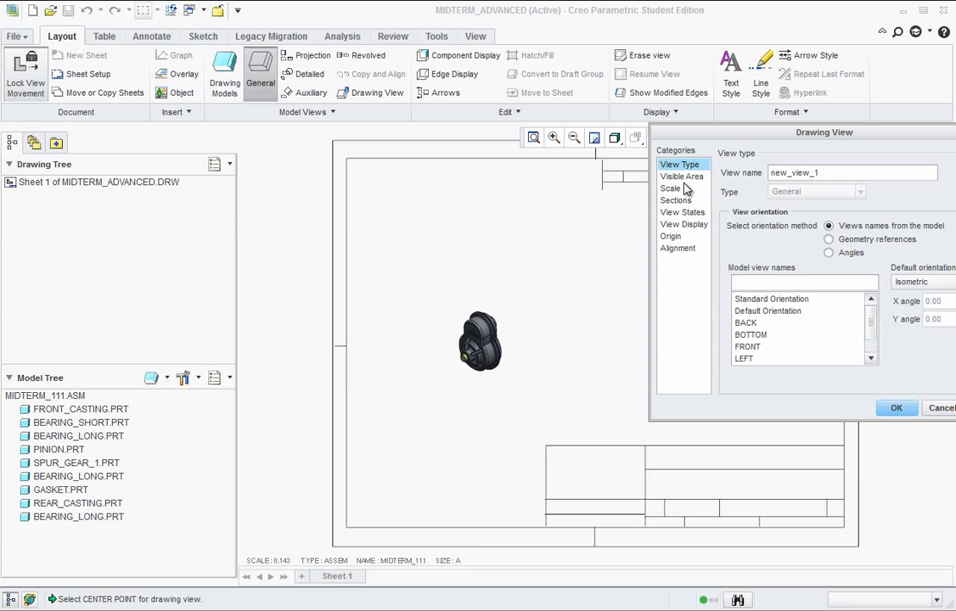
Step: Give the general view a custom scale, trying 0.375 and settling on 0.250
{"action": "left_click", "coordinate": [678, 180]}
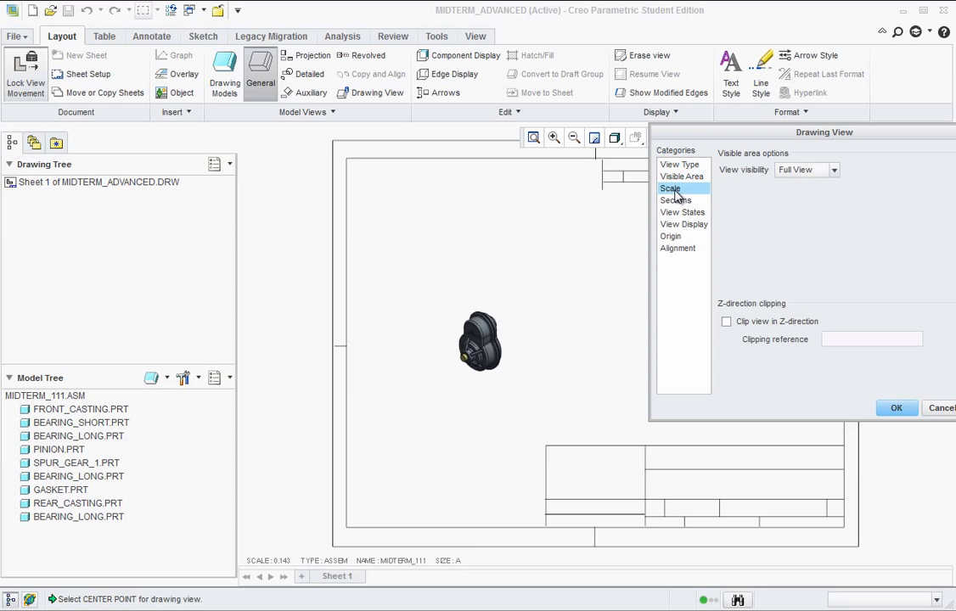
{"action": "left_click", "coordinate": [673, 188]}
{"action": "left_click", "coordinate": [726, 188]}
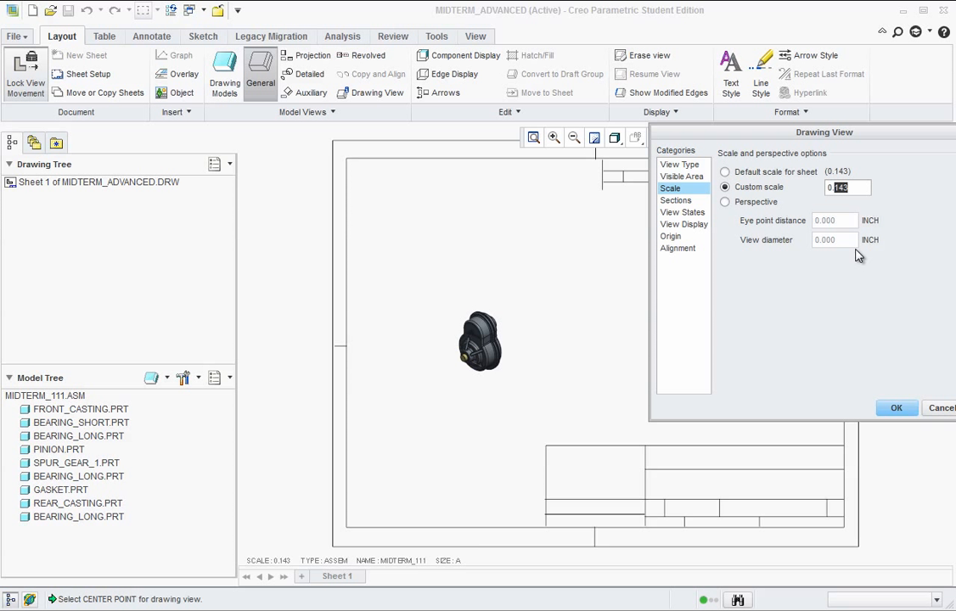
{"action": "key", "text": "Return"}
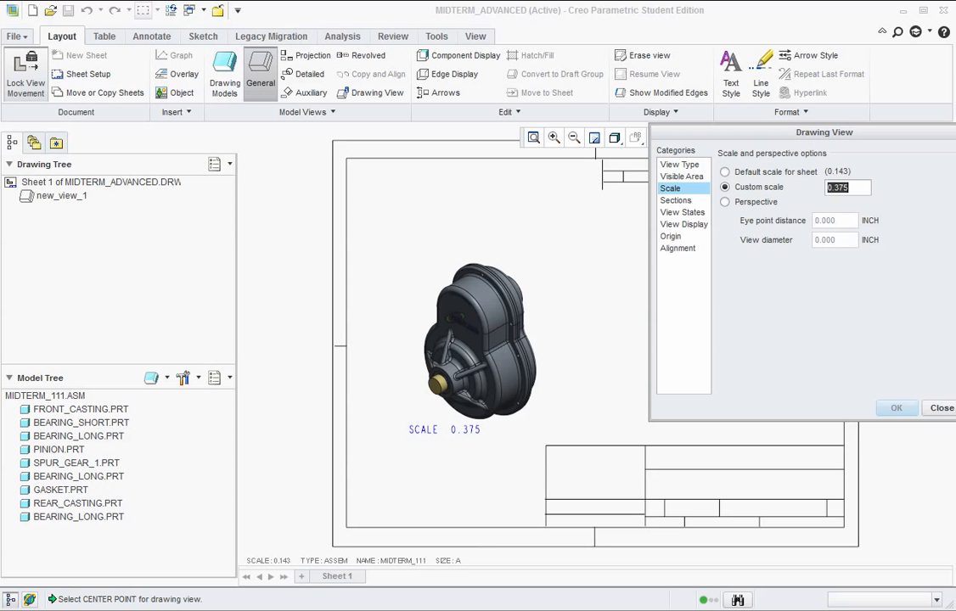
{"action": "left_click", "coordinate": [842, 189]}
{"action": "type", "text": "25"}
{"action": "key", "text": "Return"}
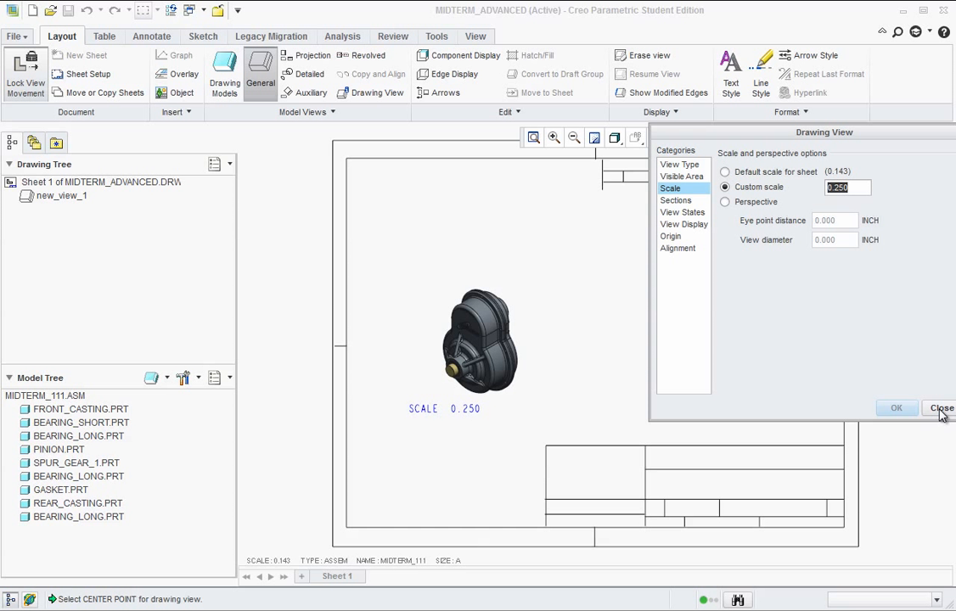
Step: Show the view's components exploded, using the Default assembly explode state
{"action": "left_click", "coordinate": [675, 201]}
{"action": "left_click", "coordinate": [679, 212]}
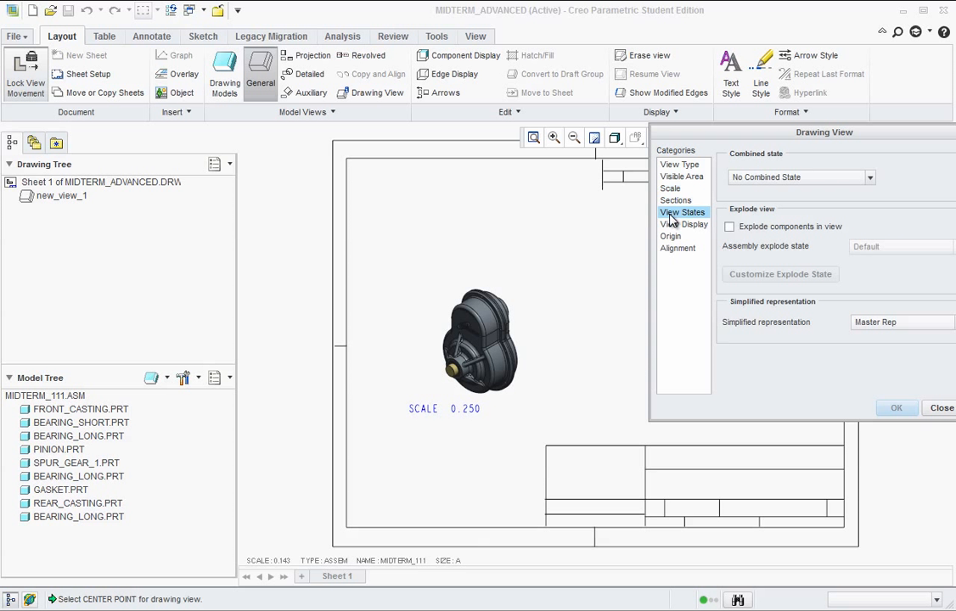
{"action": "left_click", "coordinate": [730, 228]}
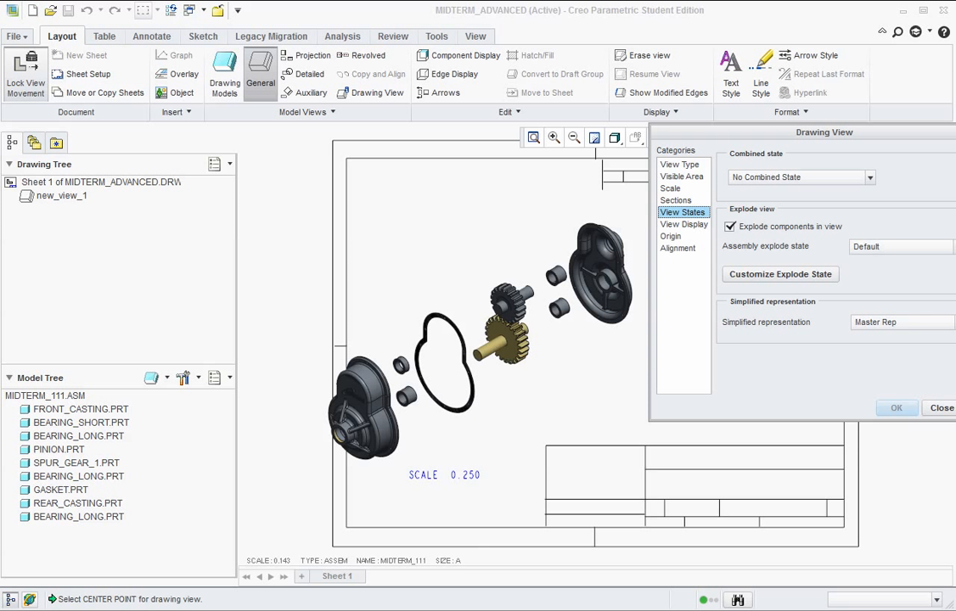
Step: Set the view's display style to No Hidden and its tangent edges to Phantom, and finish the view definition
{"action": "left_click", "coordinate": [684, 225]}
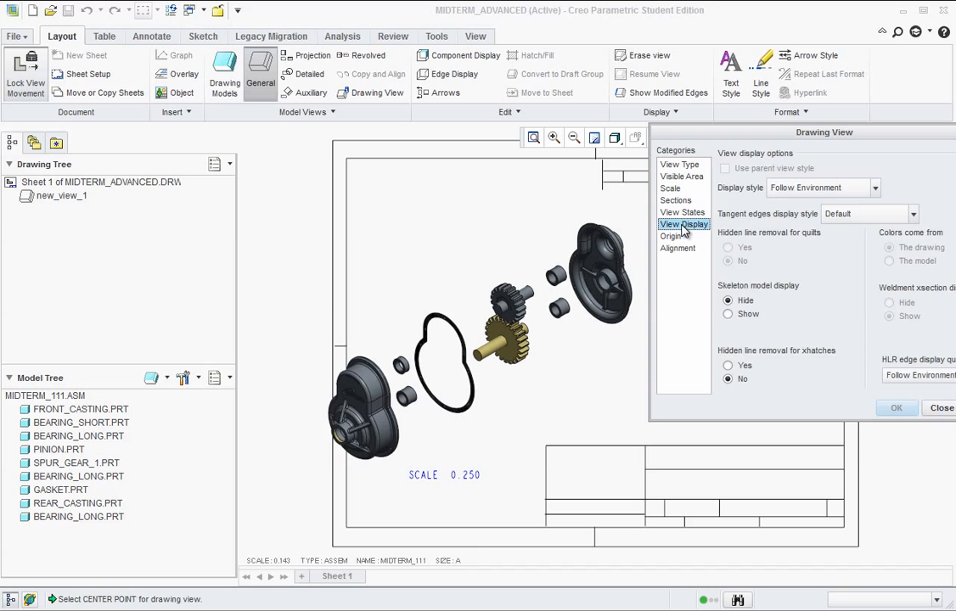
{"action": "left_click", "coordinate": [876, 188]}
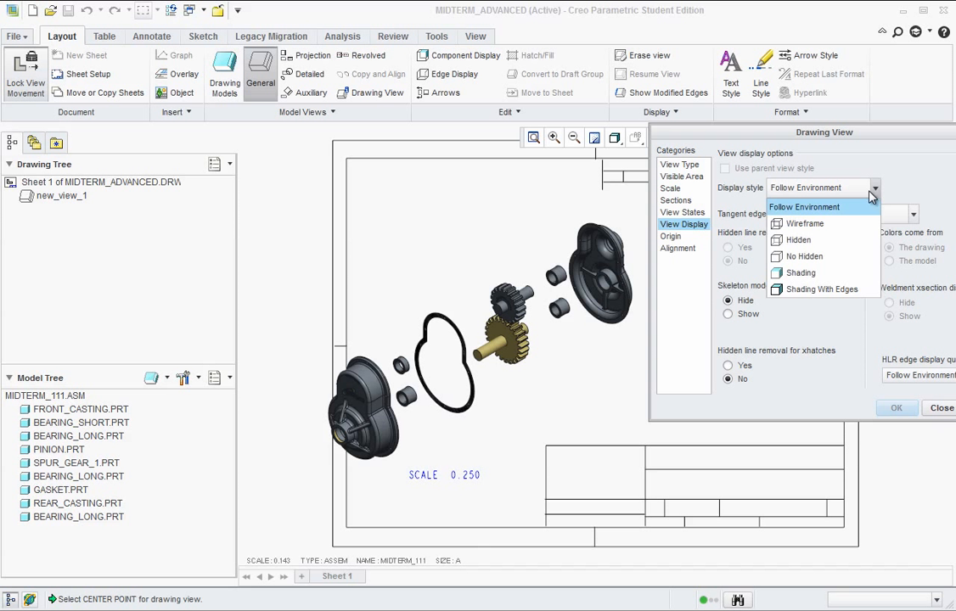
{"action": "left_click", "coordinate": [786, 258]}
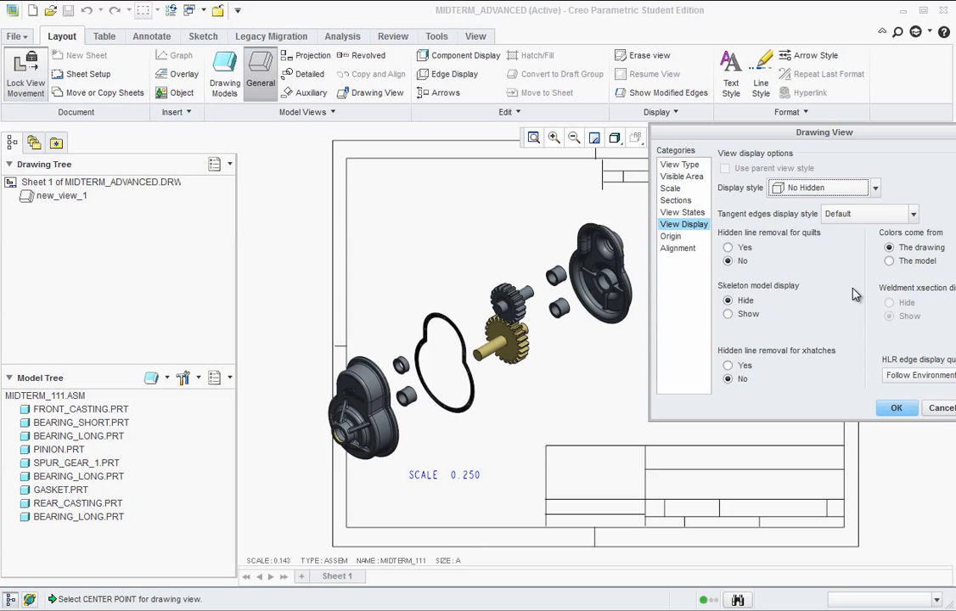
{"action": "left_click", "coordinate": [913, 215]}
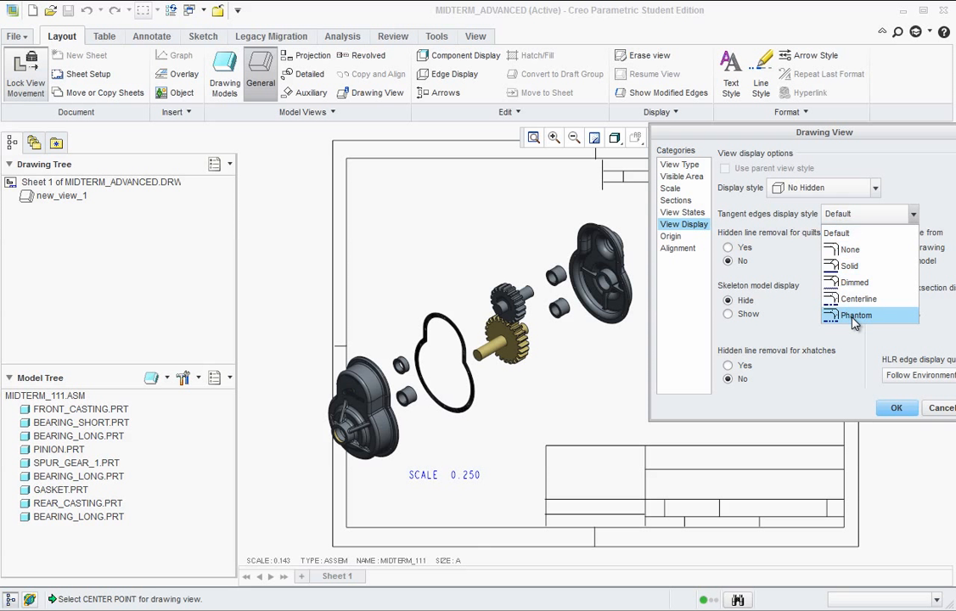
{"action": "left_click", "coordinate": [840, 316]}
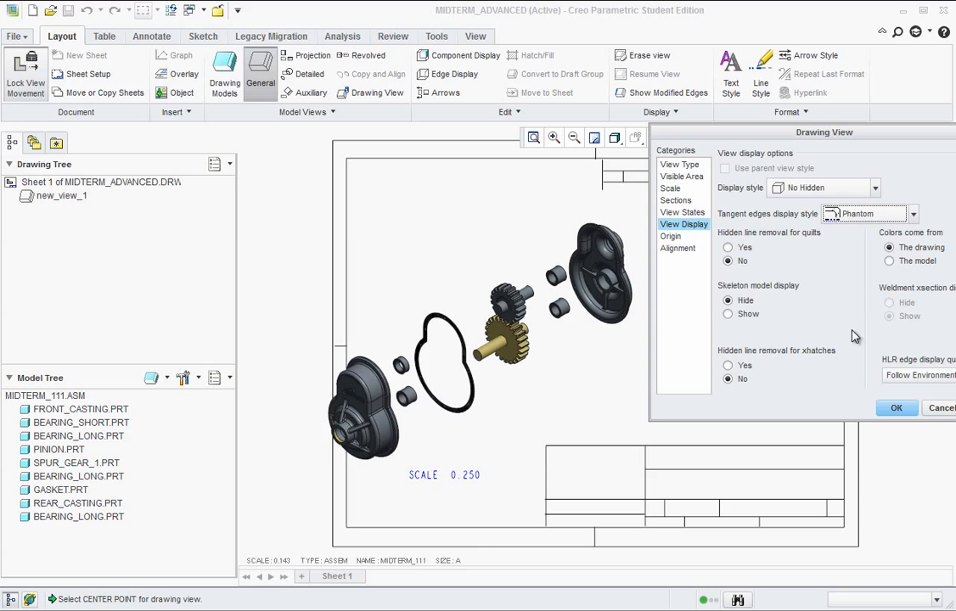
{"action": "left_click", "coordinate": [954, 407]}
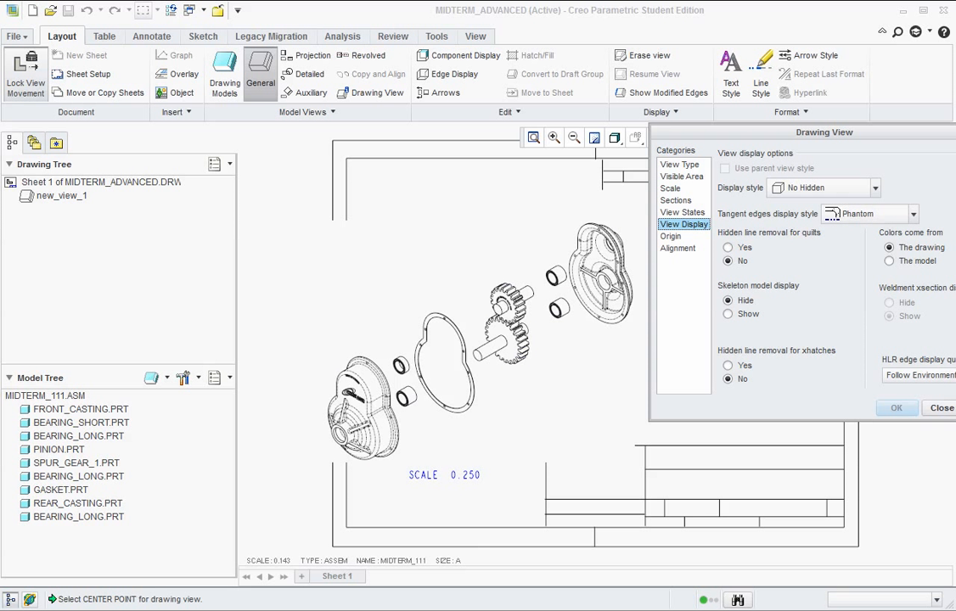
{"action": "left_click", "coordinate": [940, 409]}
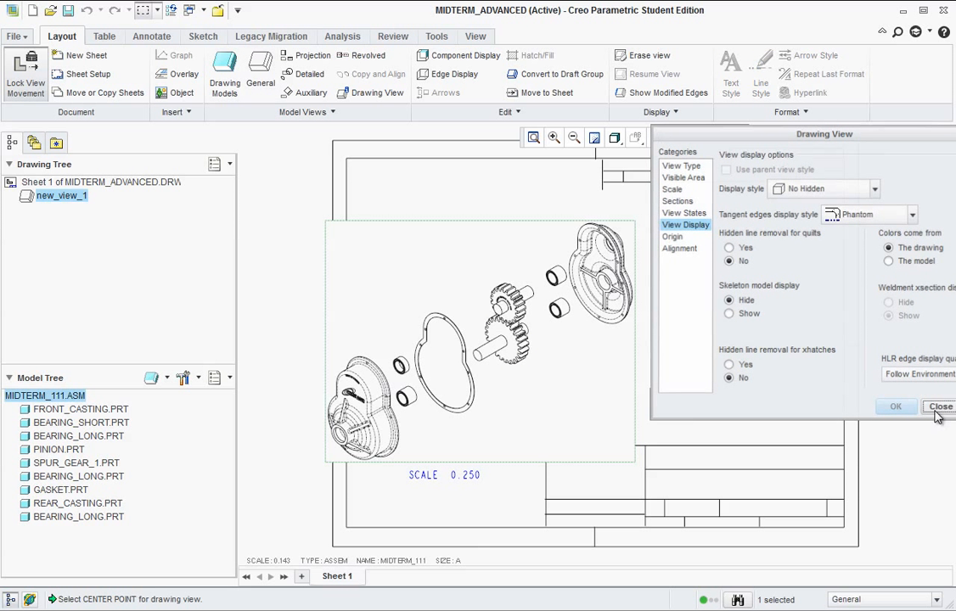
Step: Unlock view movement and move the exploded view fully inside the sheet border, just above the title block
{"action": "left_click", "coordinate": [631, 215]}
{"action": "left_click", "coordinate": [519, 252]}
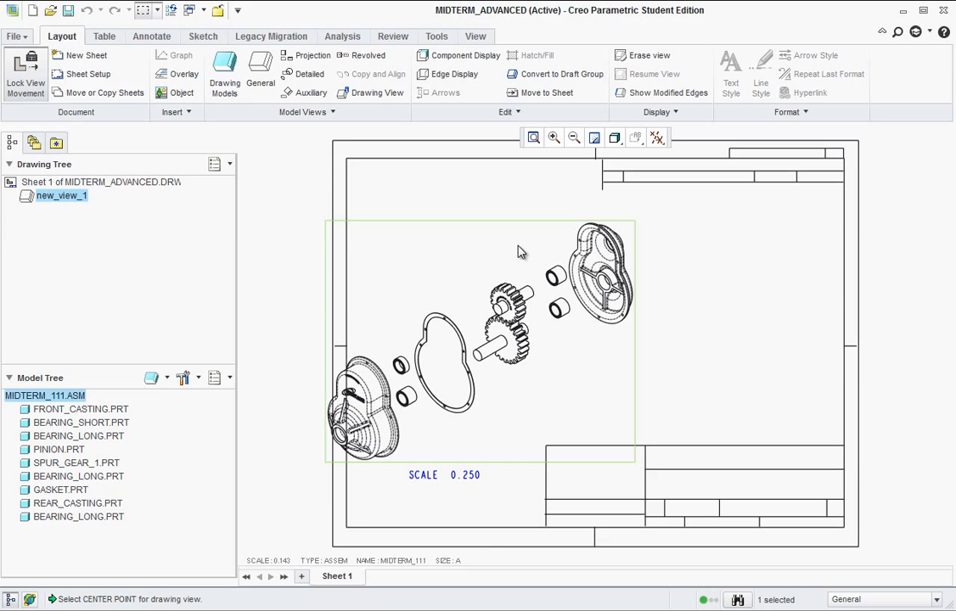
{"action": "left_click", "coordinate": [28, 85]}
{"action": "mouse_move", "coordinate": [489, 225]}
{"action": "left_mouse_down"}
{"action": "mouse_move", "coordinate": [696, 204]}
{"action": "mouse_move", "coordinate": [673, 199]}
{"action": "left_mouse_up"}
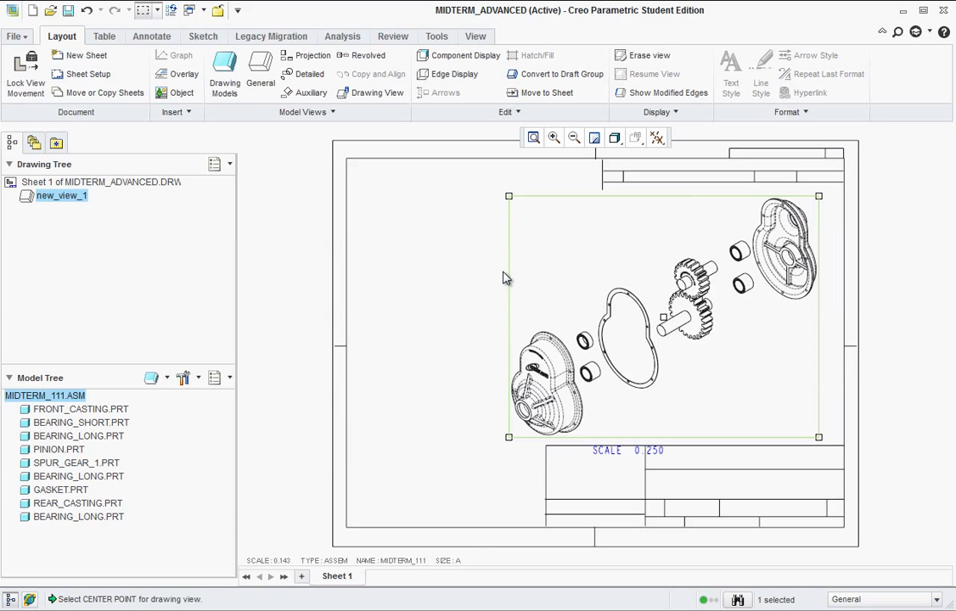
{"action": "left_click", "coordinate": [454, 358]}
Step: Move the view's scale note into the large empty cell at the title block's upper-left corner
{"action": "left_click", "coordinate": [626, 454]}
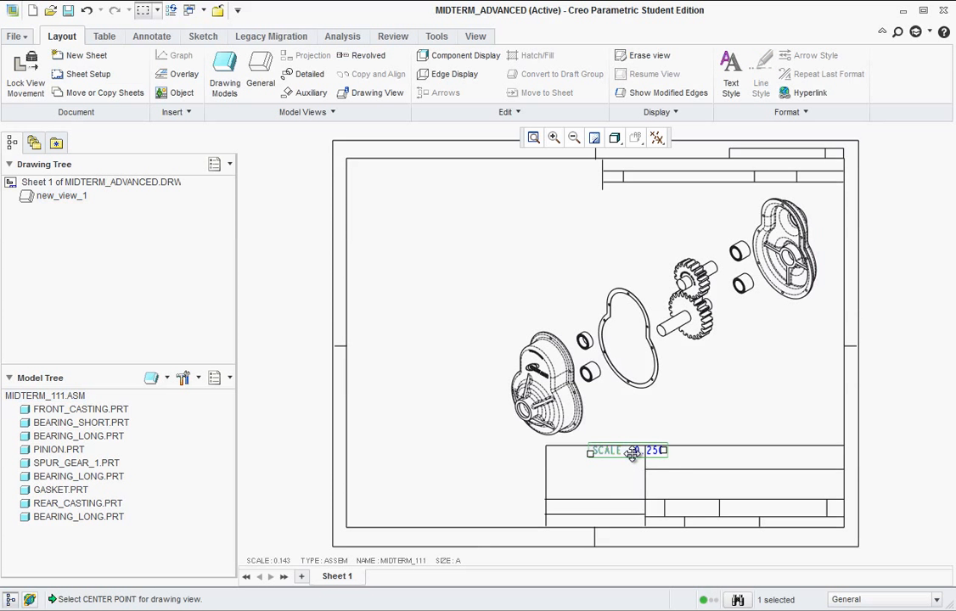
{"action": "left_click_drag", "start_coordinate": [619, 455], "coordinate": [594, 489]}
{"action": "left_click", "coordinate": [663, 423]}
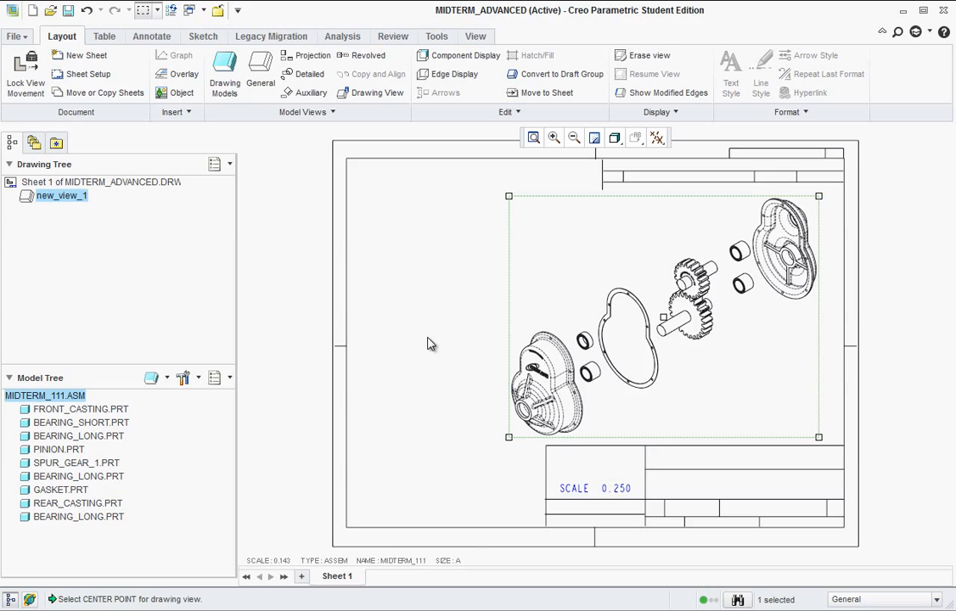
{"action": "left_click", "coordinate": [430, 336]}
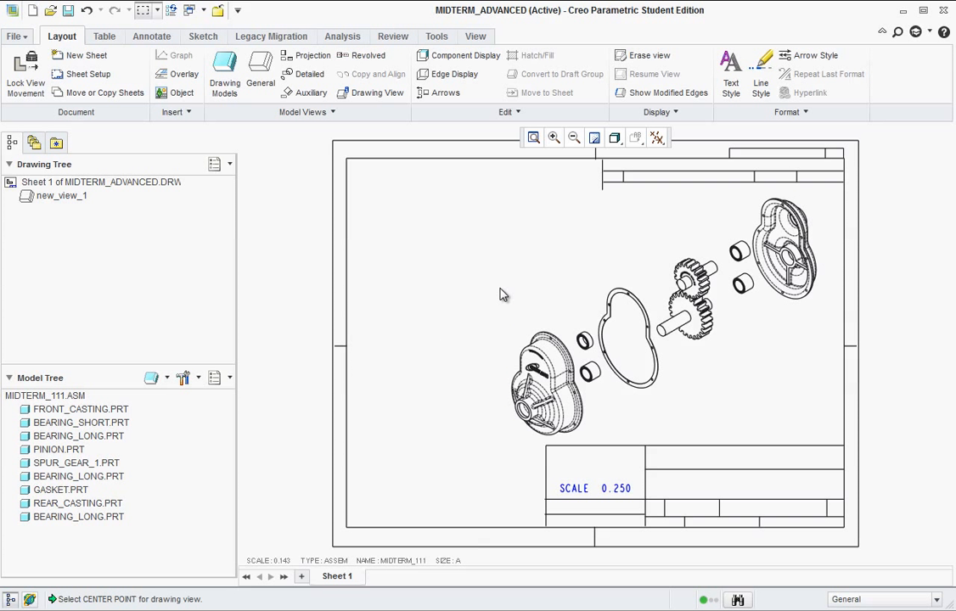
{"action": "left_click", "coordinate": [570, 285]}
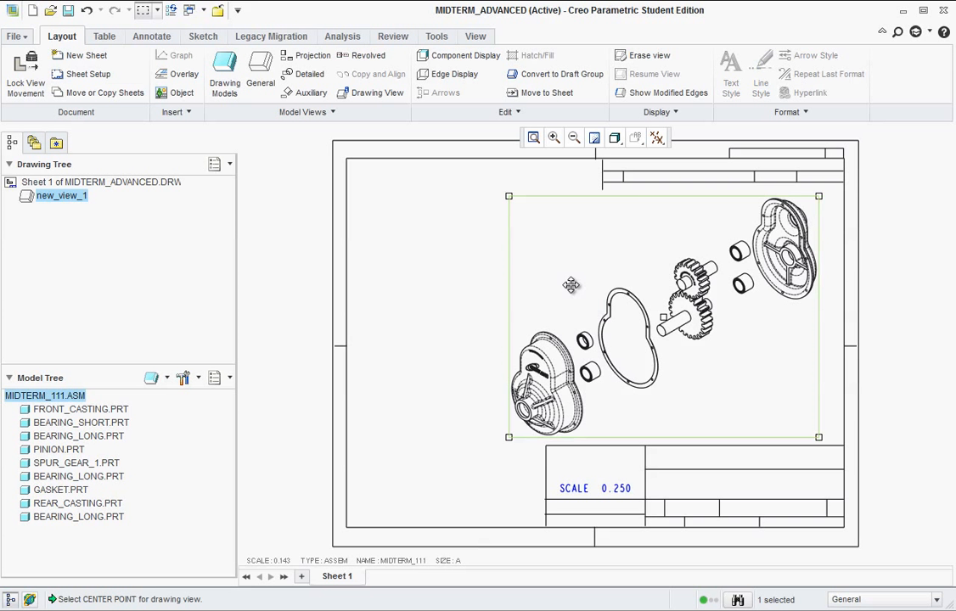
{"action": "left_click", "coordinate": [455, 244]}
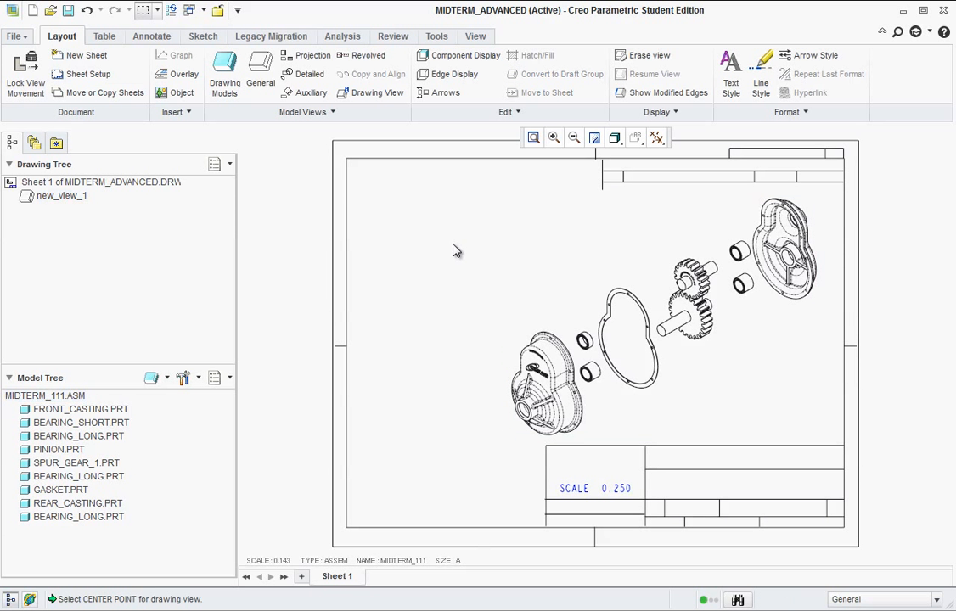
Step: Try to insert the saved table bom_table.tbl from the Mid-Term folder into the drawing
{"action": "left_click", "coordinate": [105, 37]}
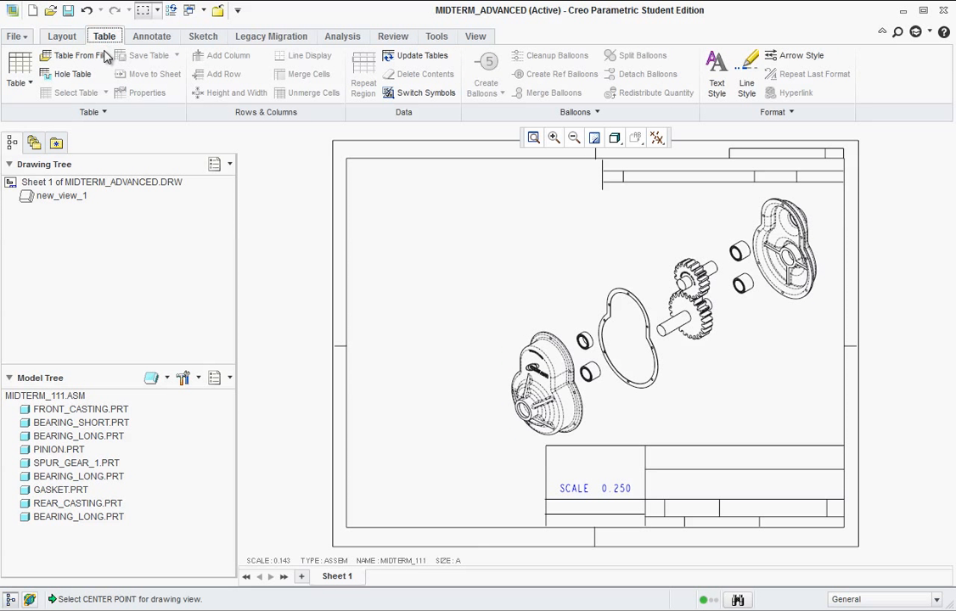
{"action": "left_click", "coordinate": [53, 60]}
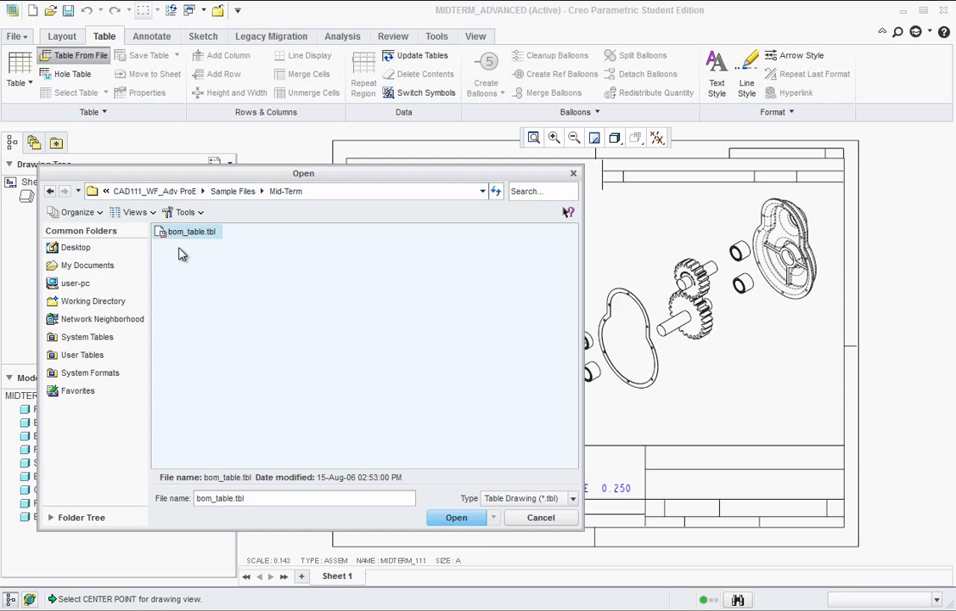
{"action": "left_click", "coordinate": [453, 515]}
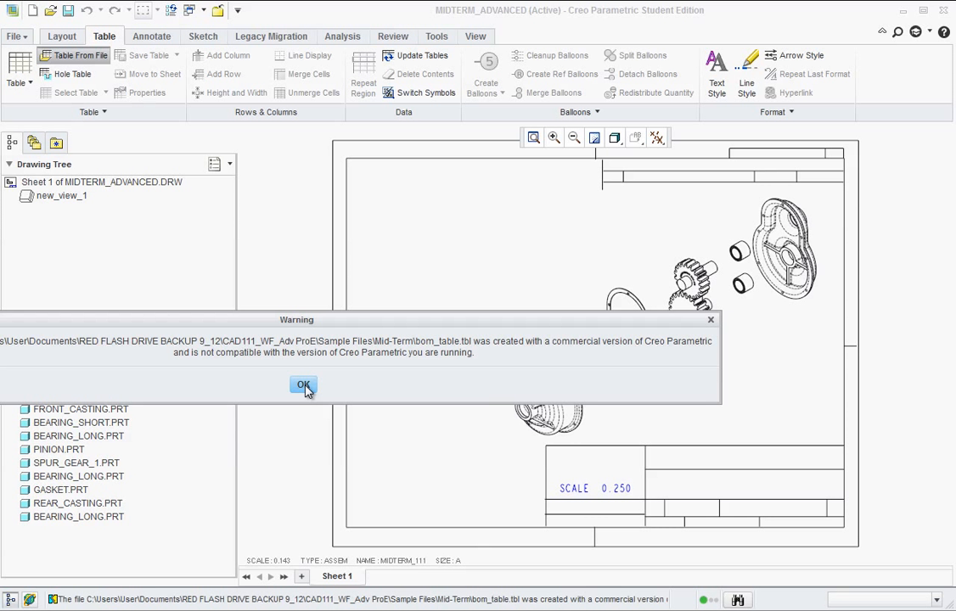
{"action": "left_click", "coordinate": [305, 386]}
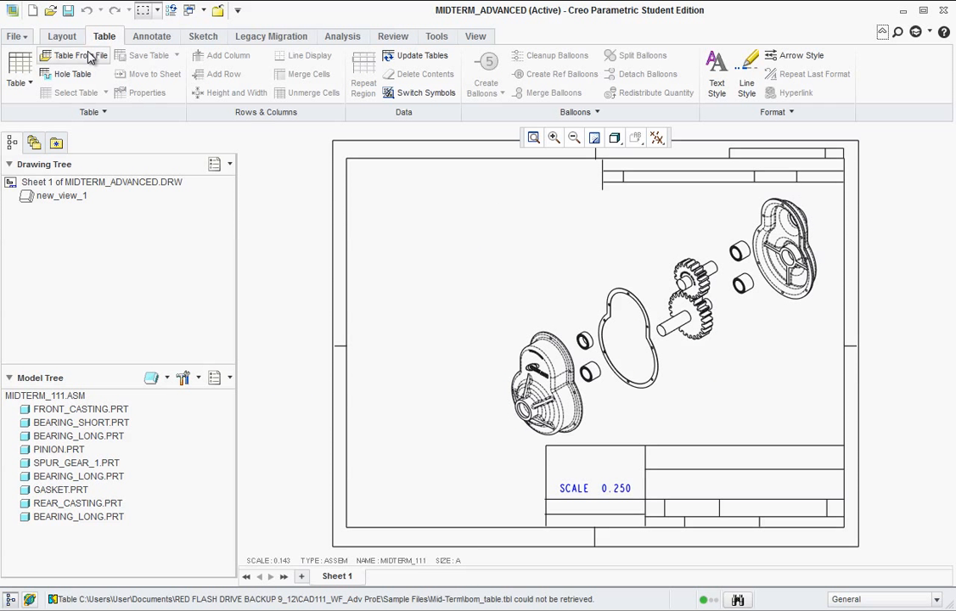
Step: Insert an empty table of three columns and seven rows at the upper-left inner corner of the sheet border
{"action": "left_click", "coordinate": [23, 72]}
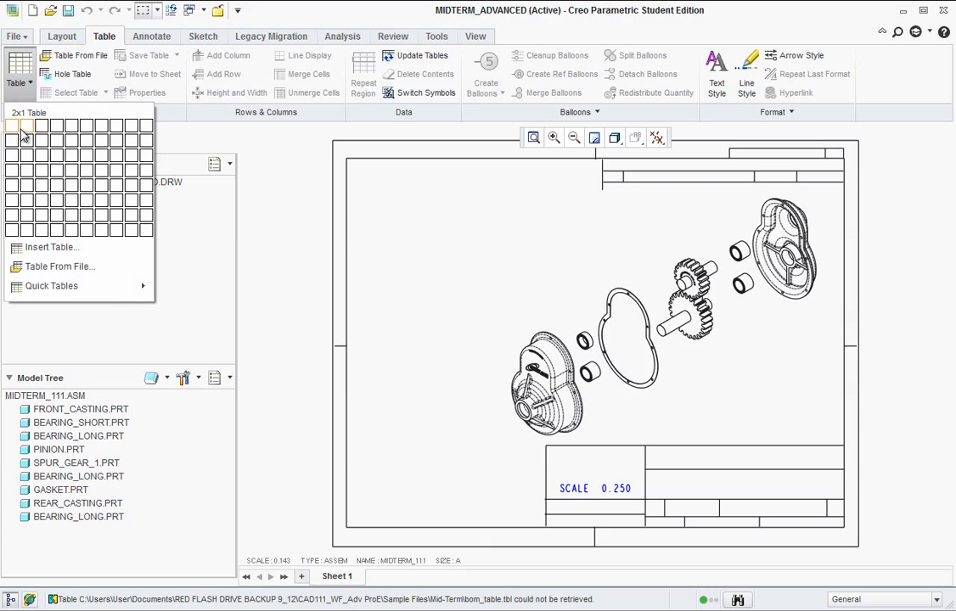
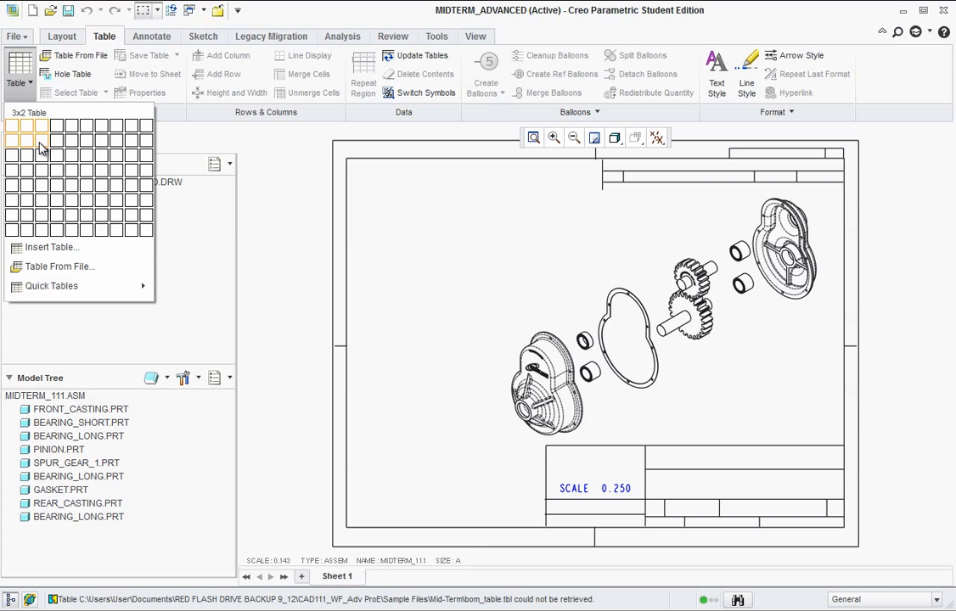
{"action": "left_click", "coordinate": [41, 223]}
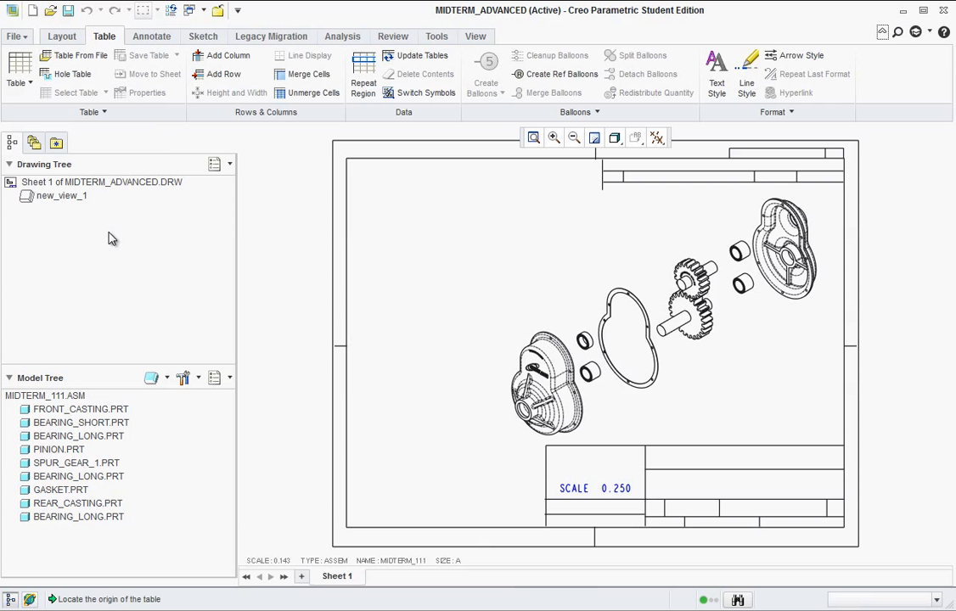
{"action": "left_click", "coordinate": [349, 167]}
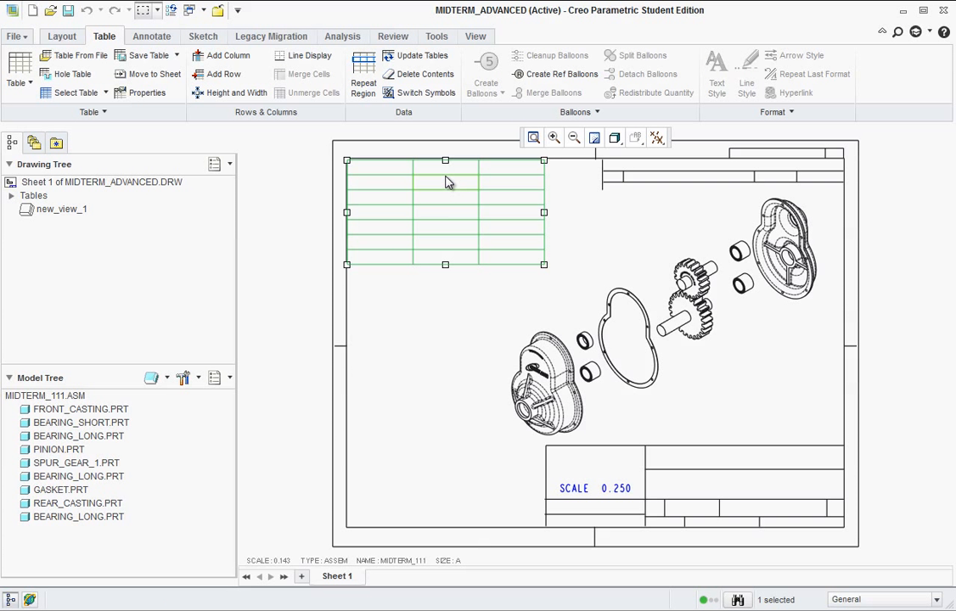
Step: Fill the table's header row with PART #, DESCRIPTION and QTY
{"action": "scroll", "coordinate": [448, 182], "scroll_direction": "up", "scroll_amount": 3}
{"action": "scroll", "coordinate": [448, 187], "scroll_direction": "down", "scroll_amount": 1}
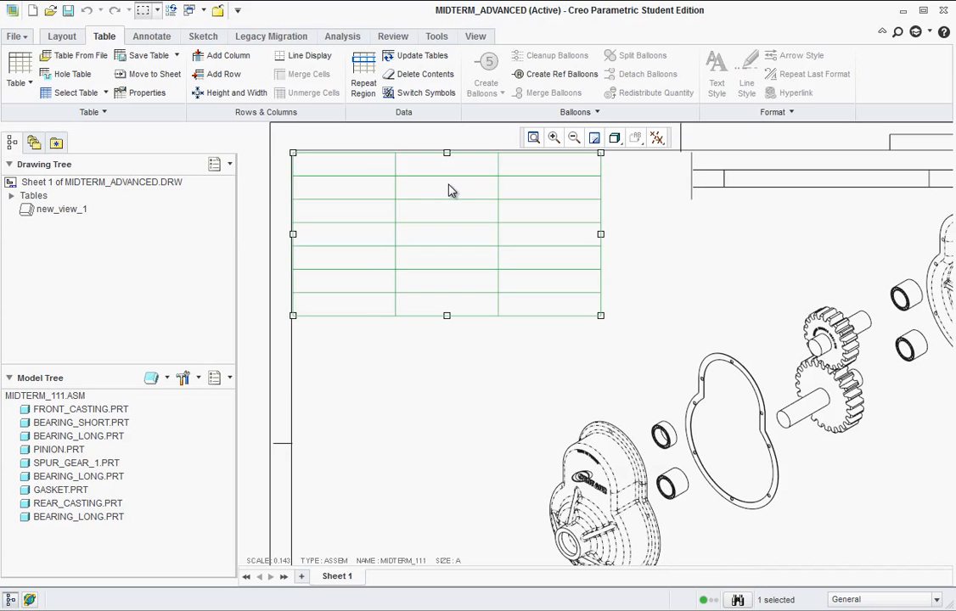
{"action": "double_click", "coordinate": [351, 169]}
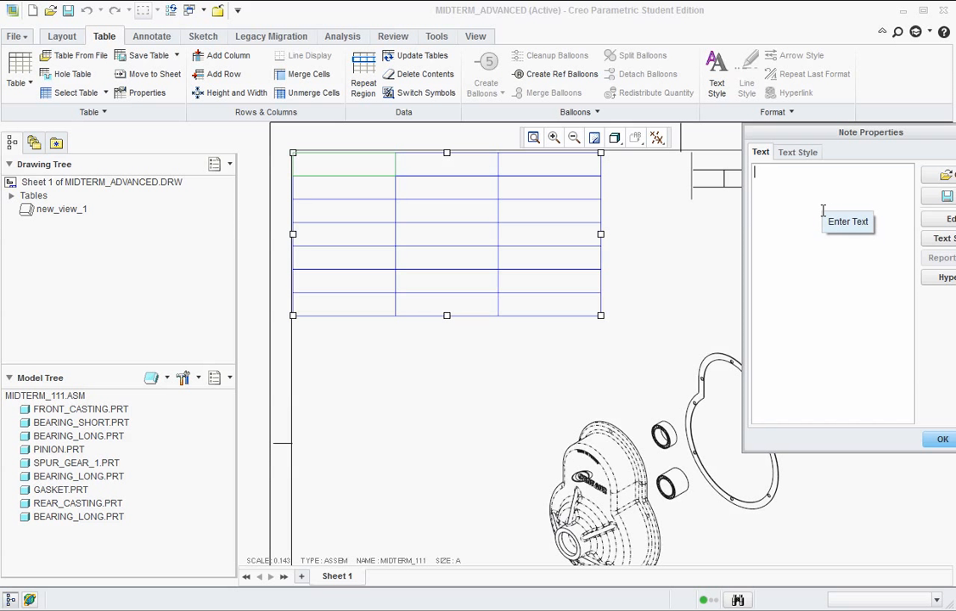
{"action": "type", "text": "QTY."}
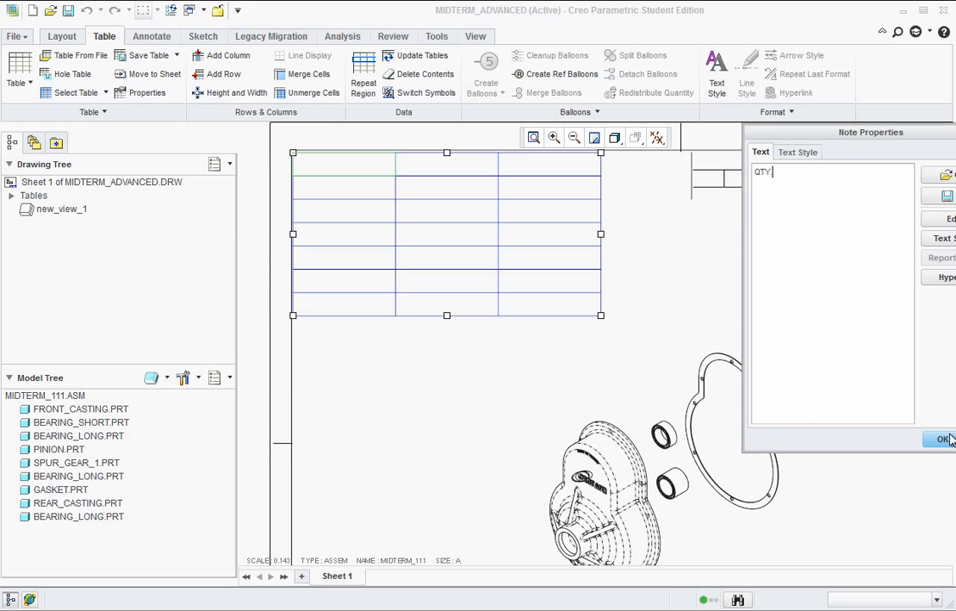
{"action": "left_click_drag", "start_coordinate": [804, 177], "coordinate": [697, 163]}
{"action": "type", "text": "PART #"}
{"action": "left_click", "coordinate": [939, 439]}
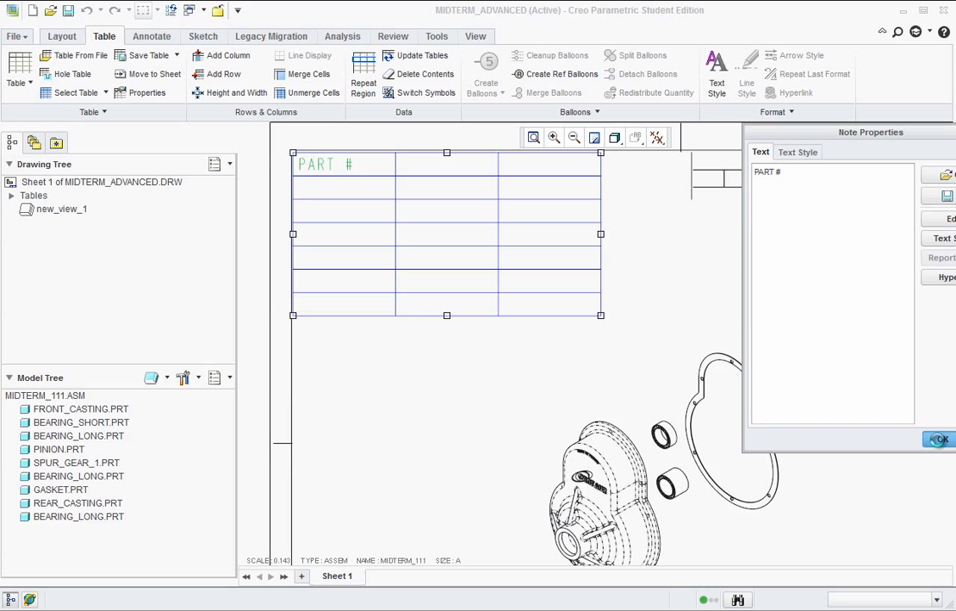
{"action": "double_click", "coordinate": [448, 166]}
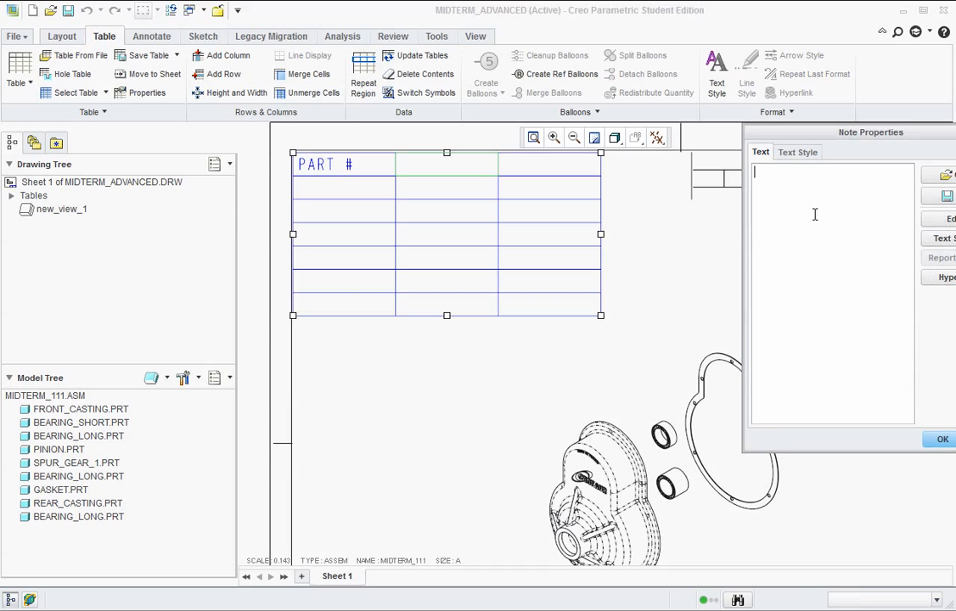
{"action": "type", "text": "DESCRIPTION"}
{"action": "left_click", "coordinate": [941, 439]}
{"action": "double_click", "coordinate": [540, 170]}
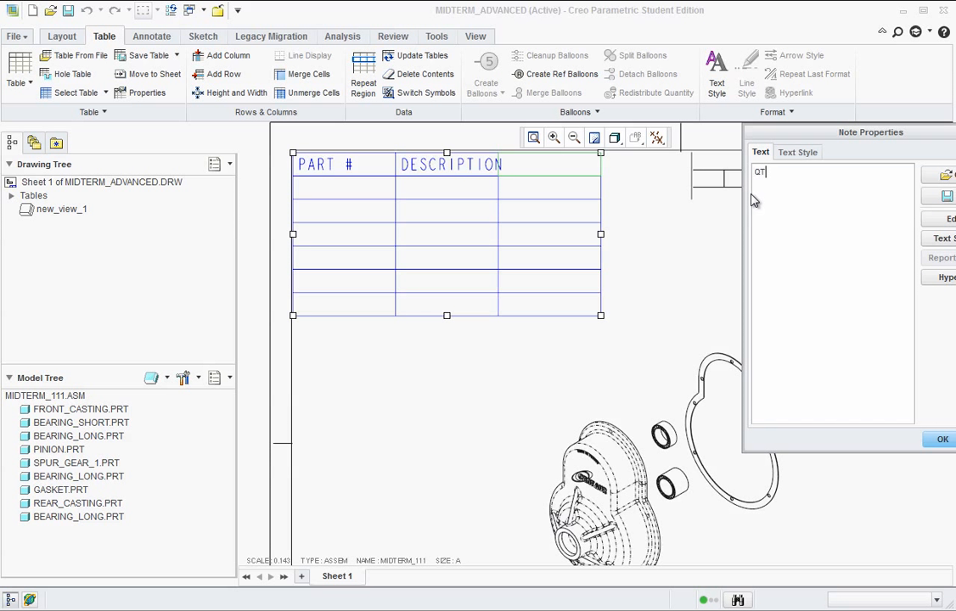
{"action": "left_click", "coordinate": [941, 437]}
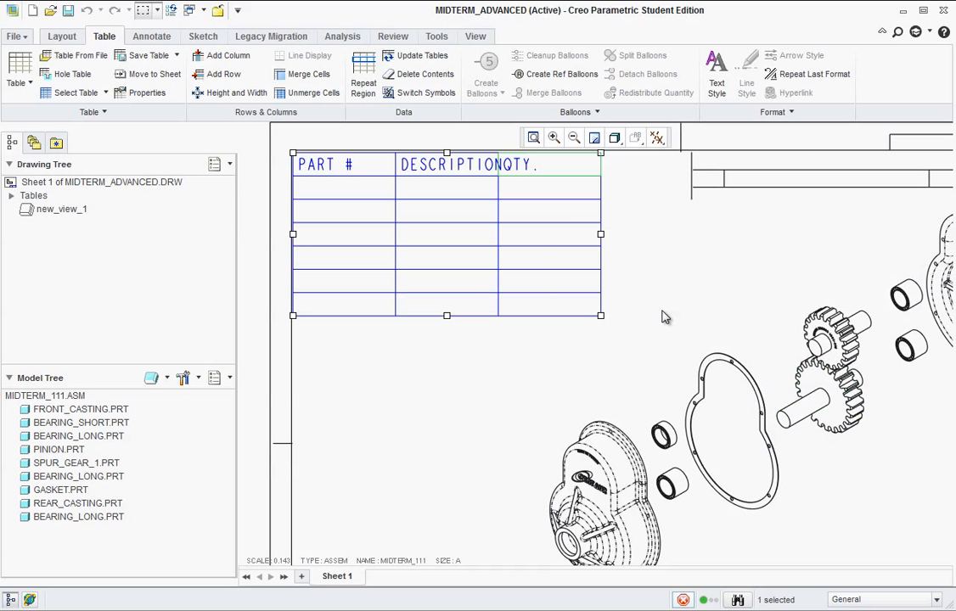
Step: Set the width of the whole DESCRIPTION column to 12 characters
{"action": "left_click", "coordinate": [477, 176]}
{"action": "left_click_drag", "start_coordinate": [474, 171], "coordinate": [455, 307]}
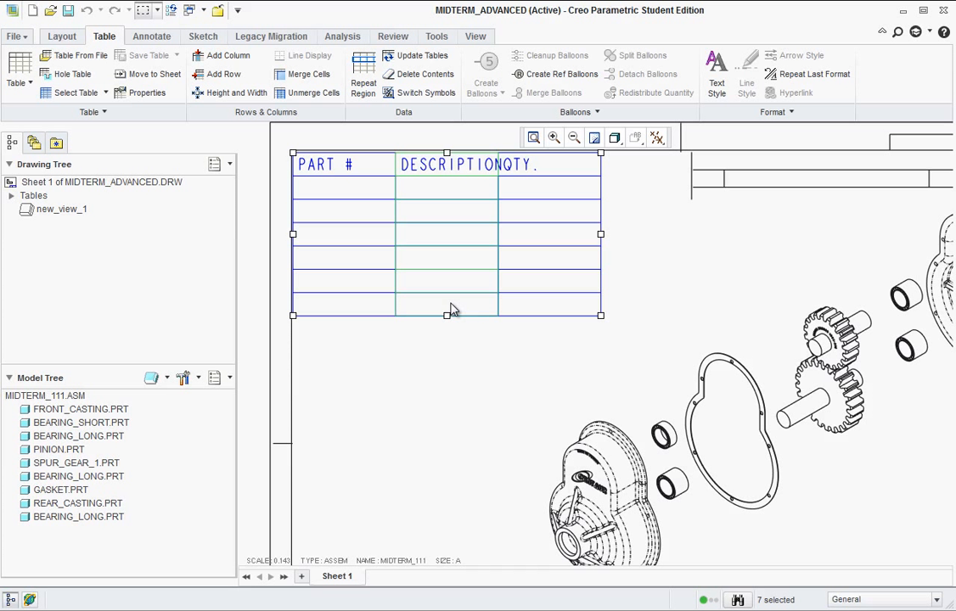
{"action": "right_click", "coordinate": [460, 312]}
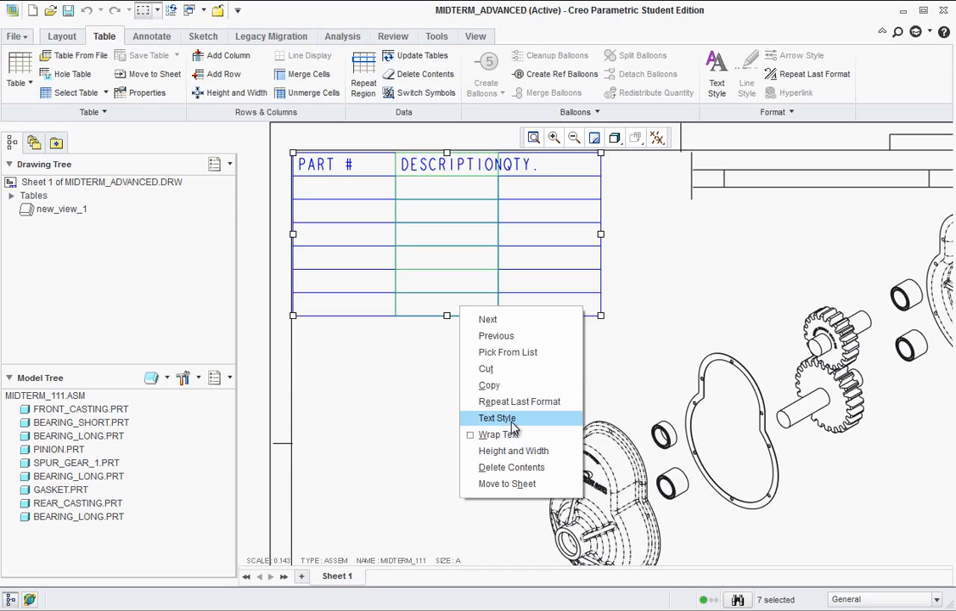
{"action": "left_click", "coordinate": [527, 459]}
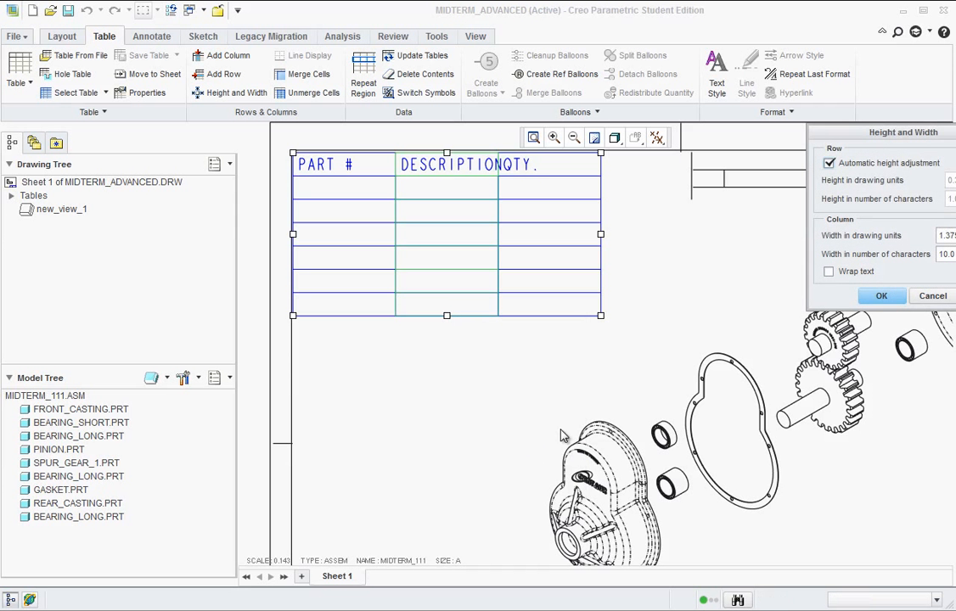
{"action": "left_click_drag", "start_coordinate": [921, 136], "coordinate": [774, 140]}
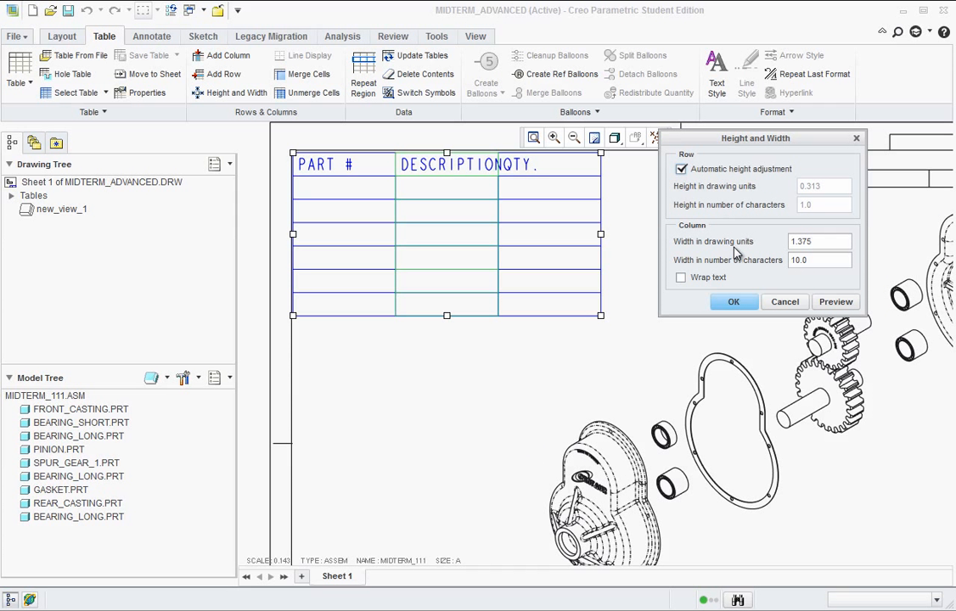
{"action": "mouse_move", "coordinate": [815, 242]}
{"action": "left_mouse_down"}
{"action": "mouse_move", "coordinate": [792, 242]}
{"action": "mouse_move", "coordinate": [810, 260]}
{"action": "mouse_move", "coordinate": [780, 260]}
{"action": "left_mouse_up"}
{"action": "type", "text": "12"}
{"action": "left_click", "coordinate": [835, 303]}
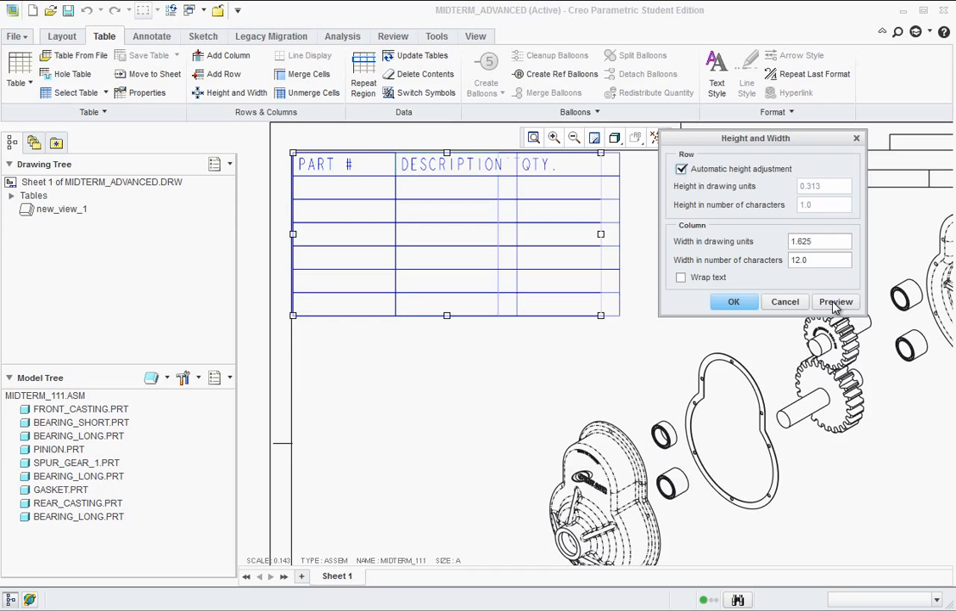
{"action": "left_click", "coordinate": [734, 304]}
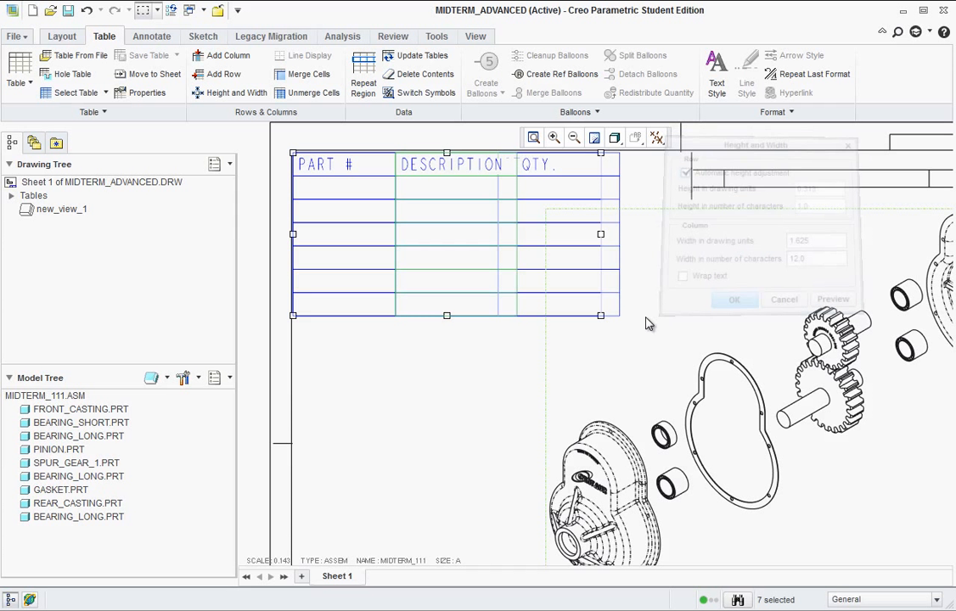
Step: Number the six rows below the header 1 to 6 in the PART # column
{"action": "double_click", "coordinate": [345, 193]}
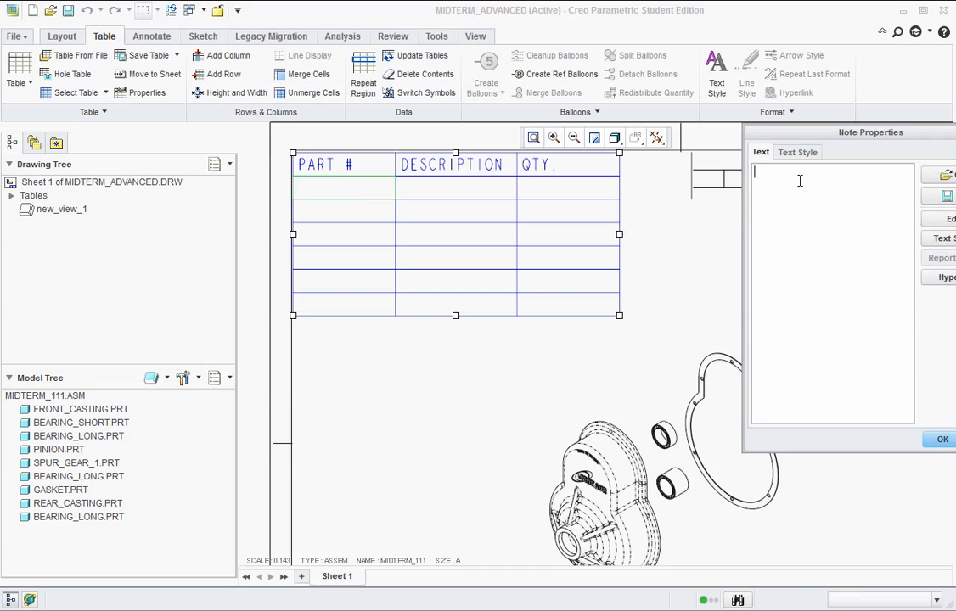
{"action": "left_click", "coordinate": [941, 439]}
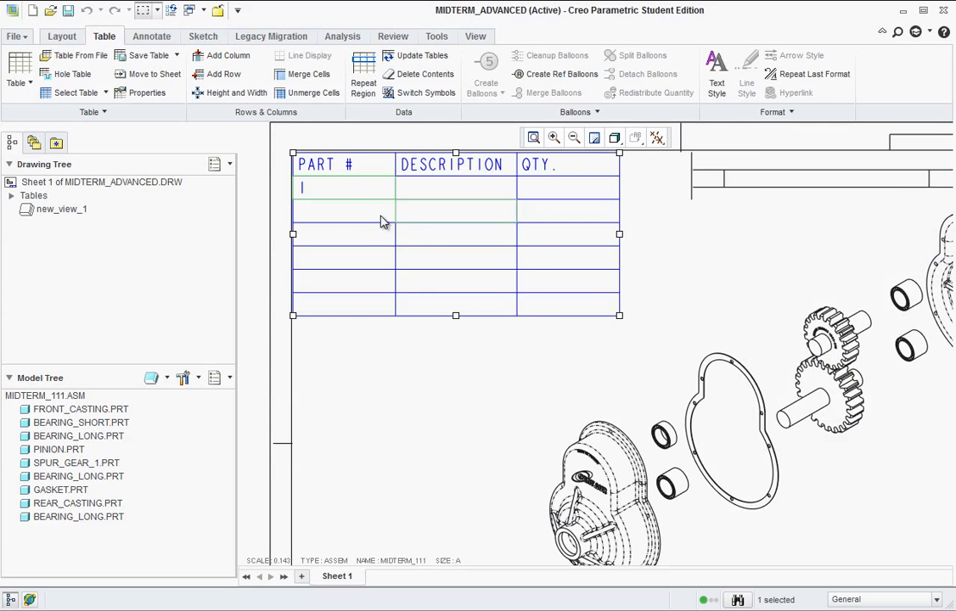
{"action": "double_click", "coordinate": [354, 217]}
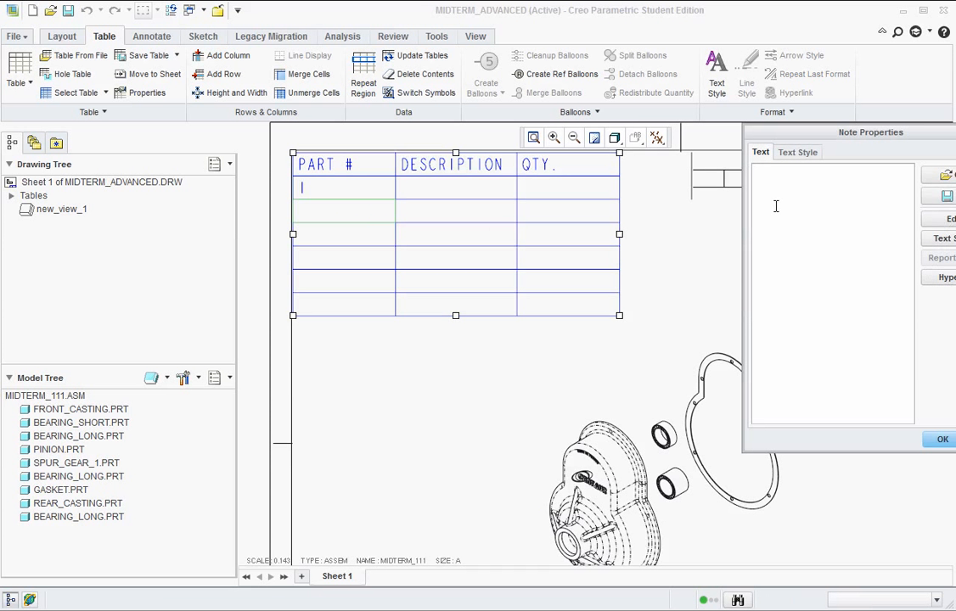
{"action": "type", "text": "2"}
{"action": "left_click", "coordinate": [940, 439]}
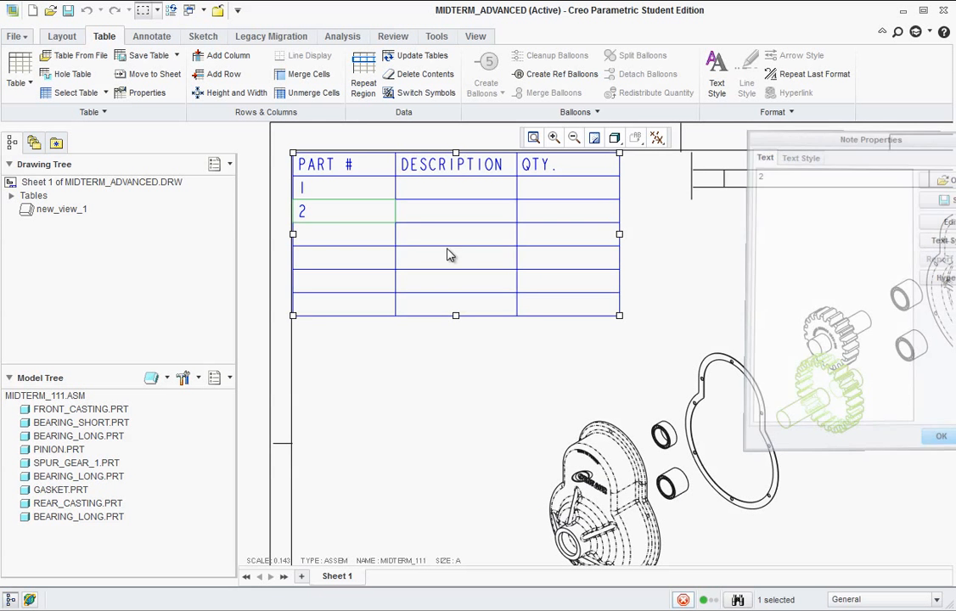
{"action": "double_click", "coordinate": [338, 238]}
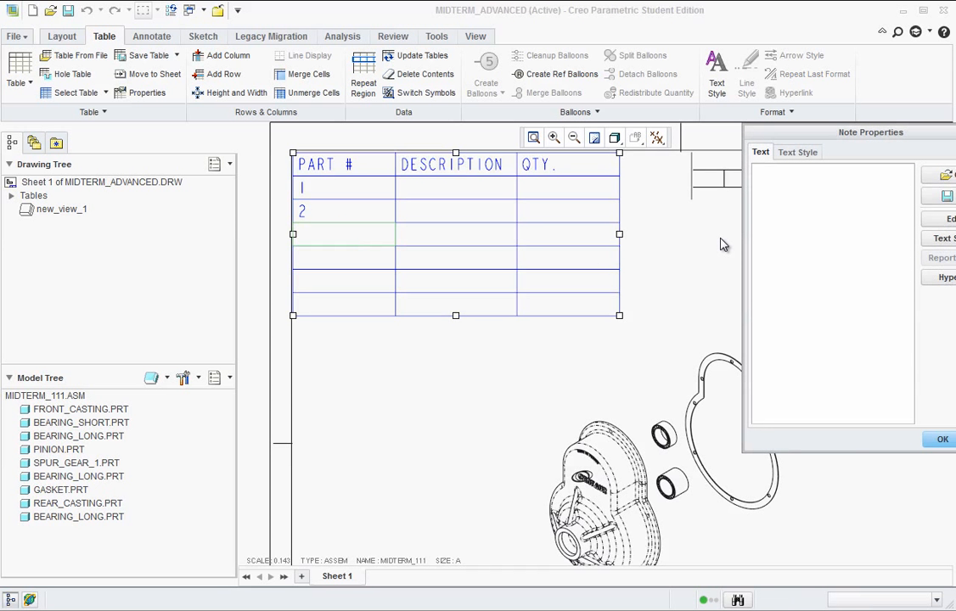
{"action": "type", "text": "3"}
{"action": "left_click", "coordinate": [942, 439]}
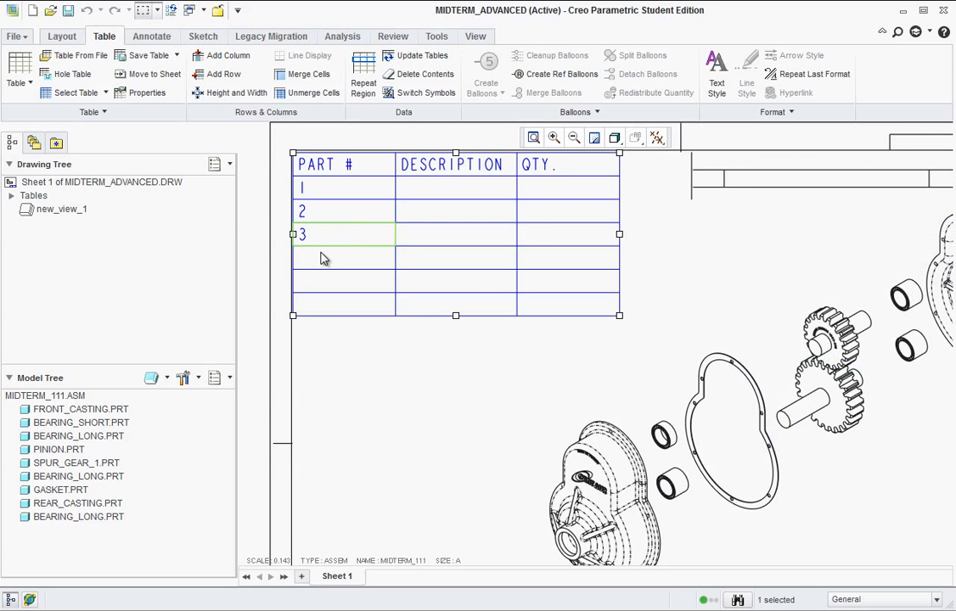
{"action": "double_click", "coordinate": [321, 264]}
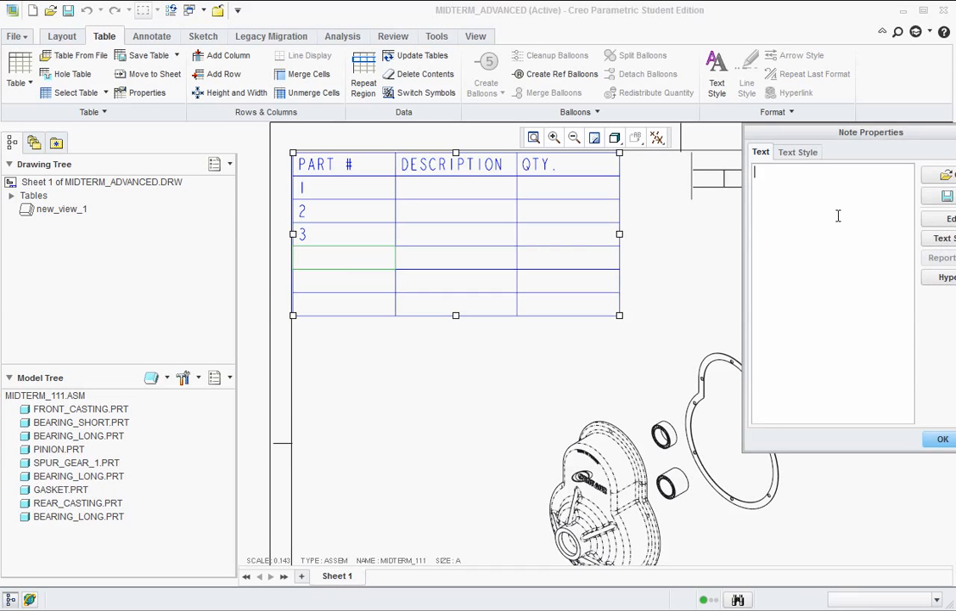
{"action": "type", "text": "4"}
{"action": "left_click", "coordinate": [940, 439]}
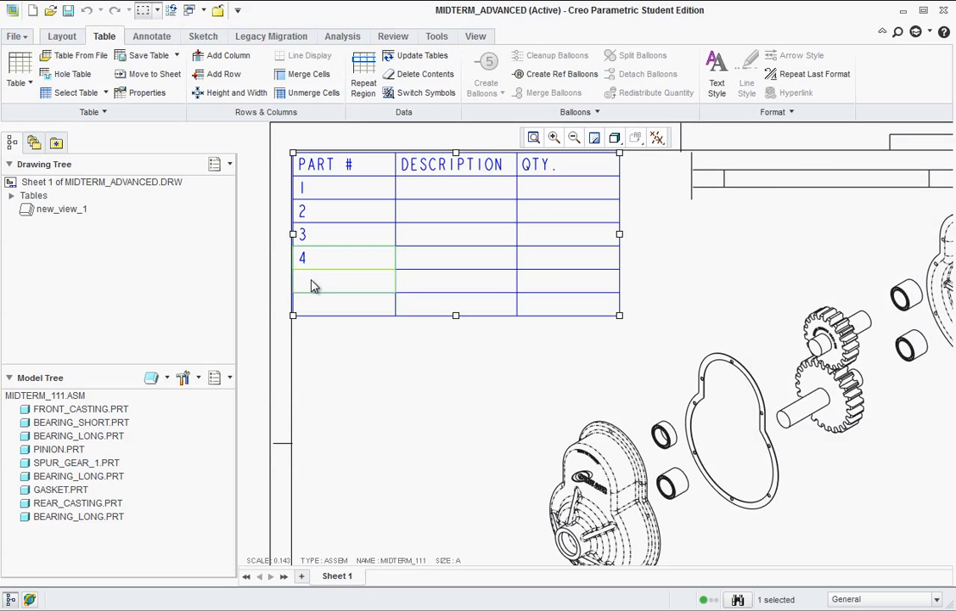
{"action": "double_click", "coordinate": [312, 286]}
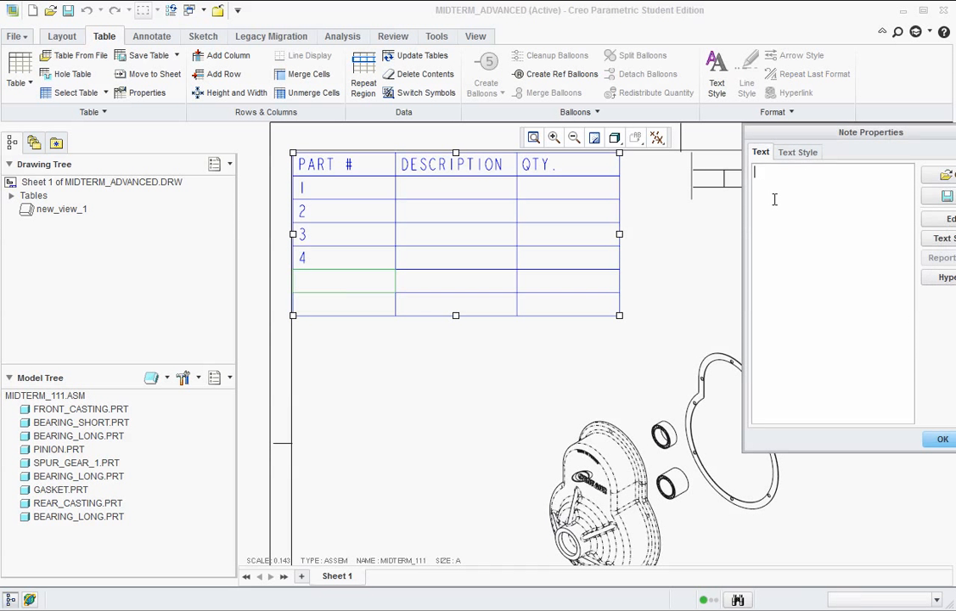
{"action": "type", "text": "5"}
{"action": "left_click", "coordinate": [941, 439]}
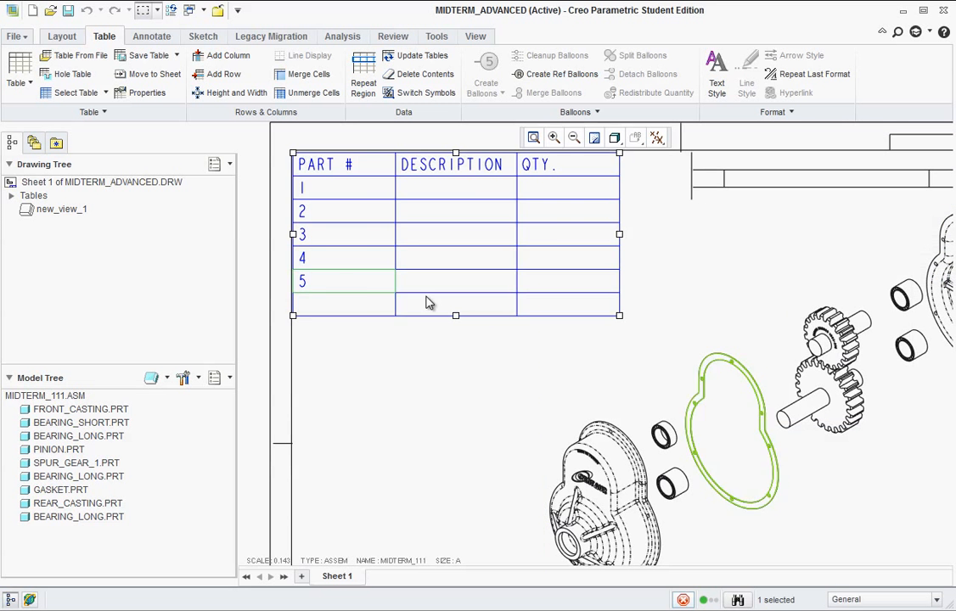
{"action": "double_click", "coordinate": [330, 307]}
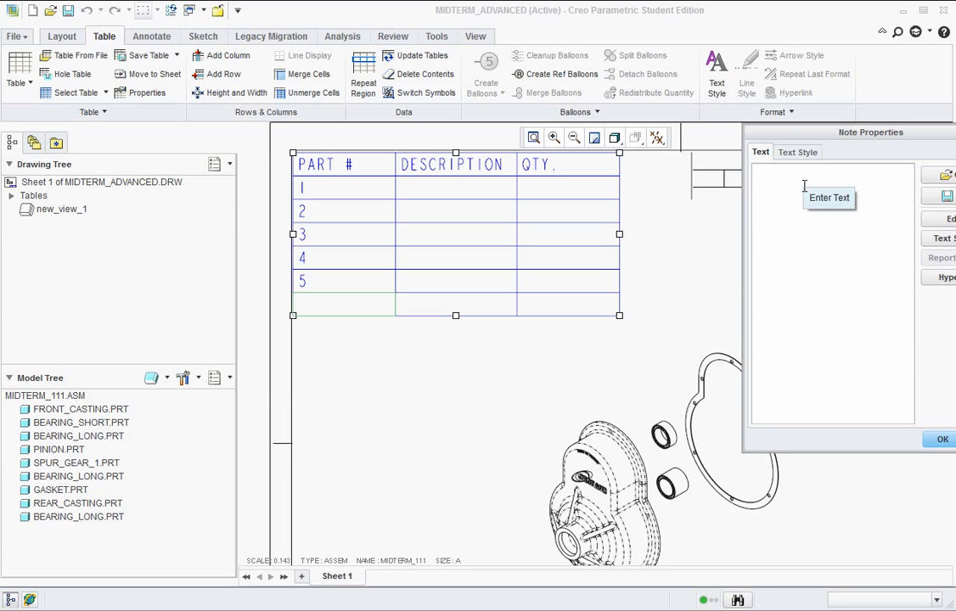
{"action": "type", "text": "6"}
{"action": "left_click", "coordinate": [942, 439]}
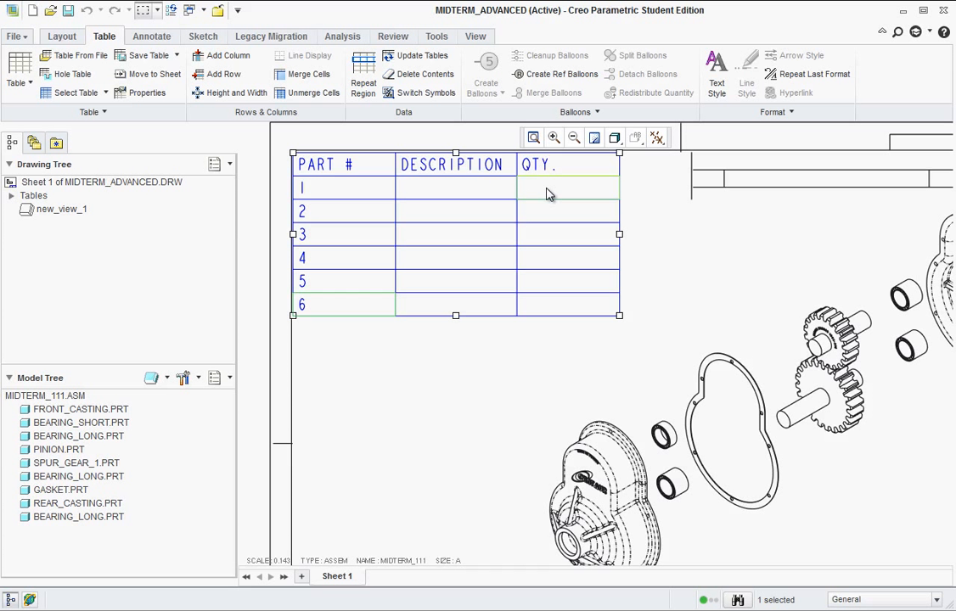
Step: Enter FRONT CASTING, REAR CASTING and GASKET as the descriptions of parts 1 to 3 in the table
{"action": "double_click", "coordinate": [439, 190]}
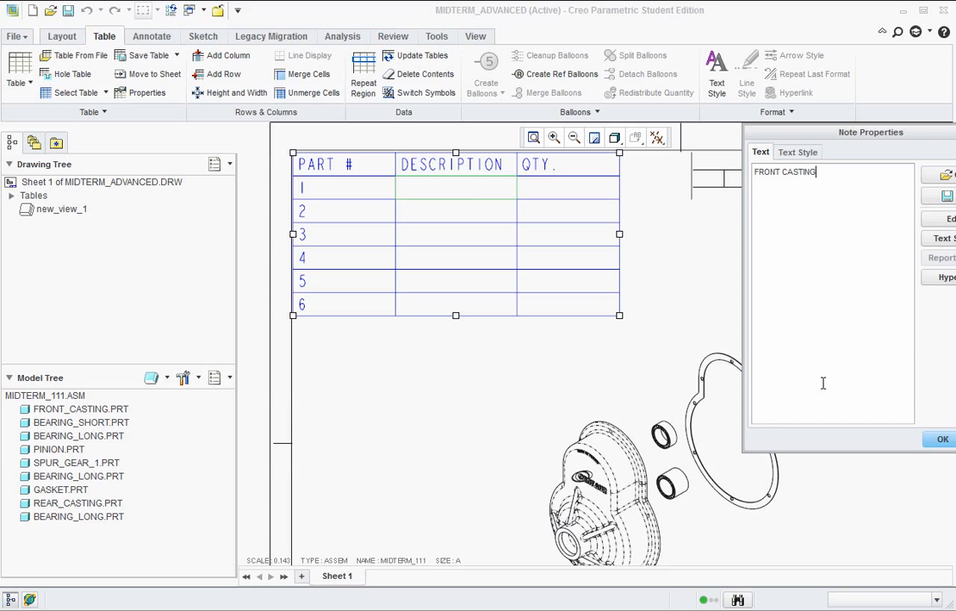
{"action": "left_click", "coordinate": [942, 441]}
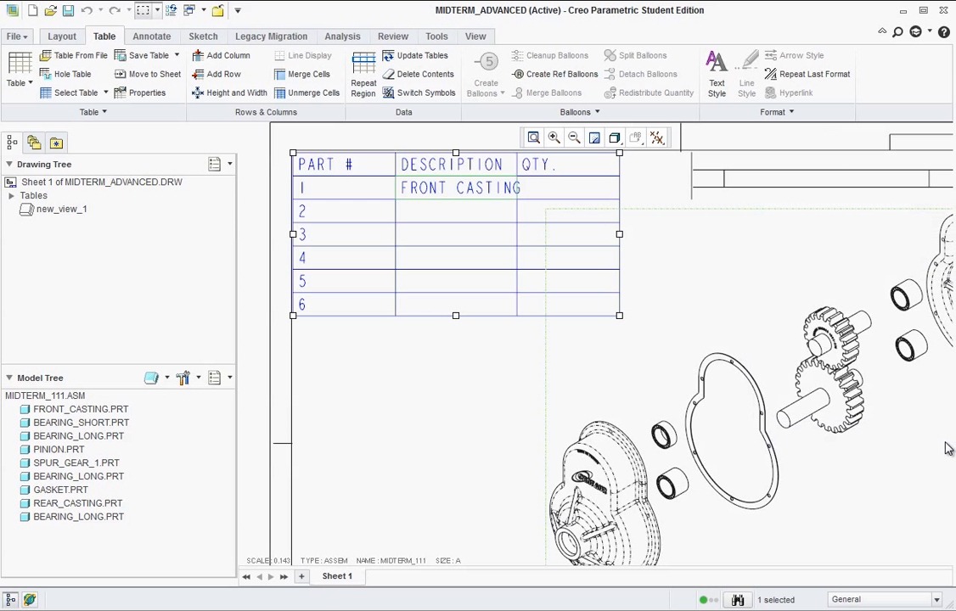
{"action": "double_click", "coordinate": [423, 213]}
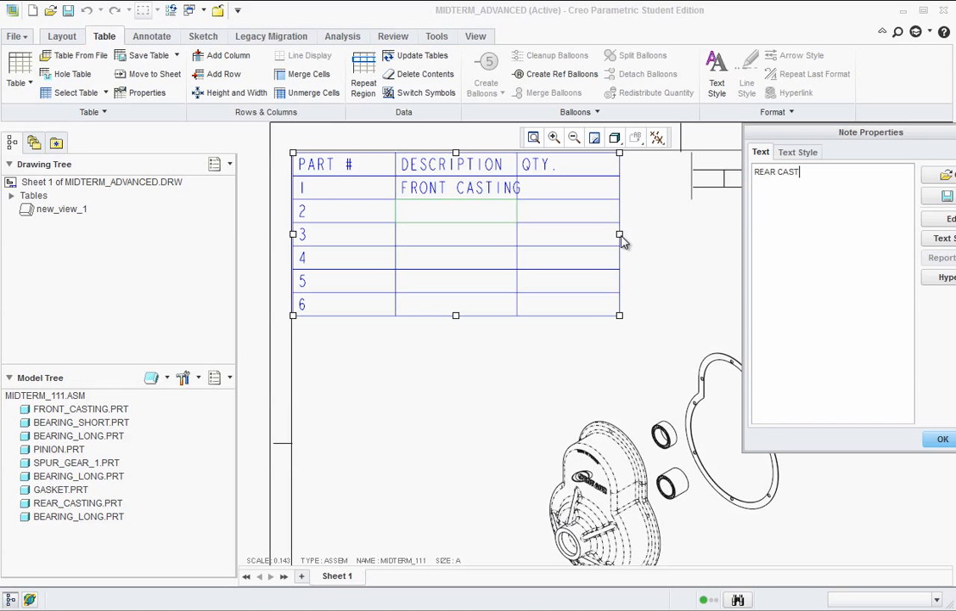
{"action": "left_click", "coordinate": [941, 439]}
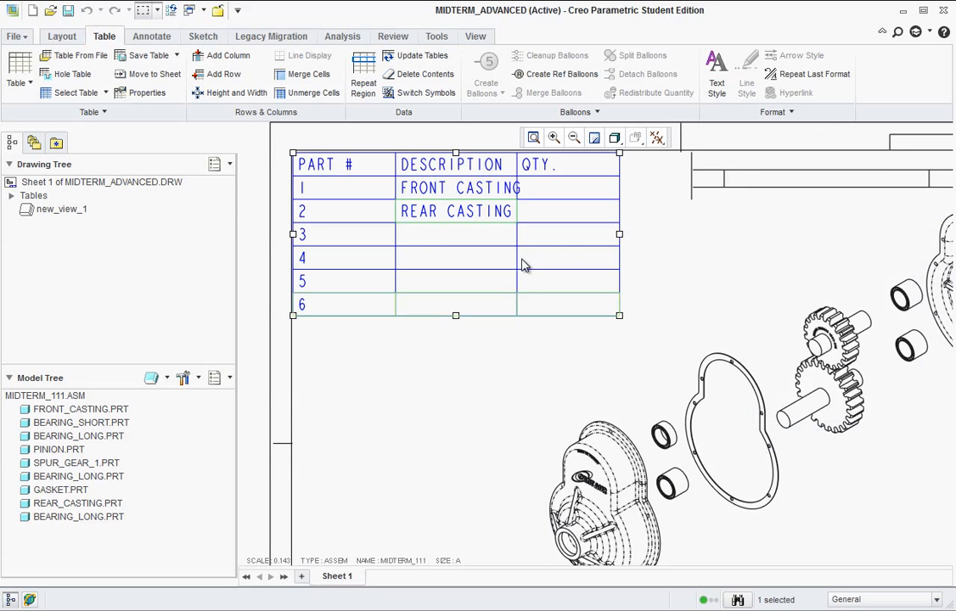
{"action": "left_click", "coordinate": [431, 236]}
{"action": "double_click", "coordinate": [431, 236]}
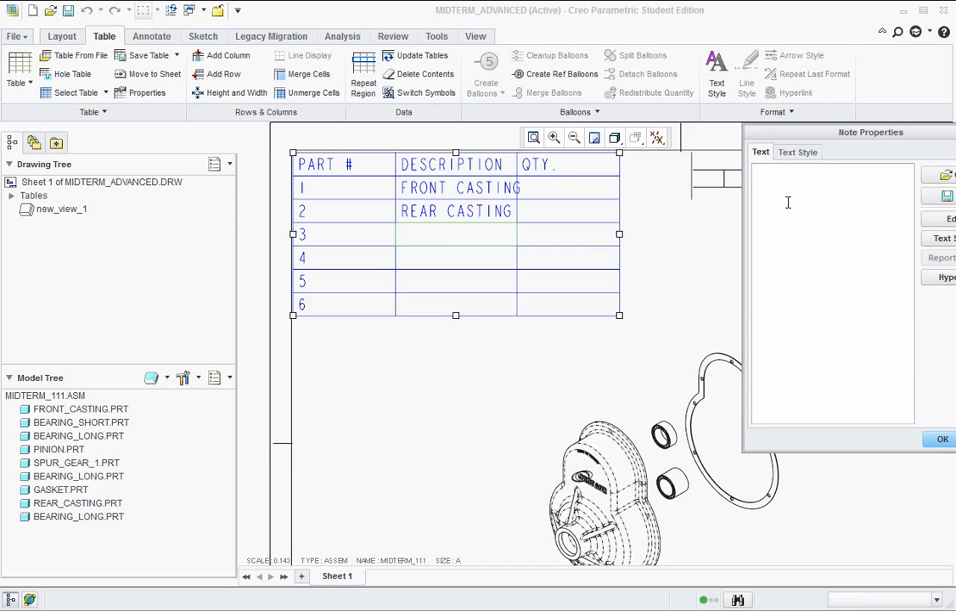
{"action": "type", "text": "G"}
{"action": "left_click", "coordinate": [941, 439]}
Step: Enter PINION, SPUR GEAR and BEARINGS as the descriptions of parts 4 to 6 in the table
{"action": "double_click", "coordinate": [450, 265]}
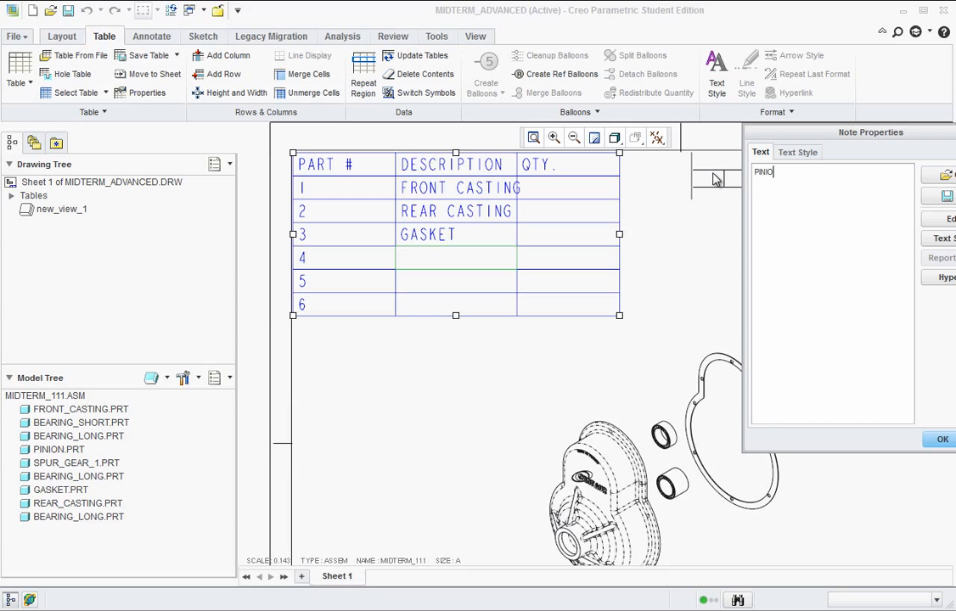
{"action": "left_click", "coordinate": [939, 439]}
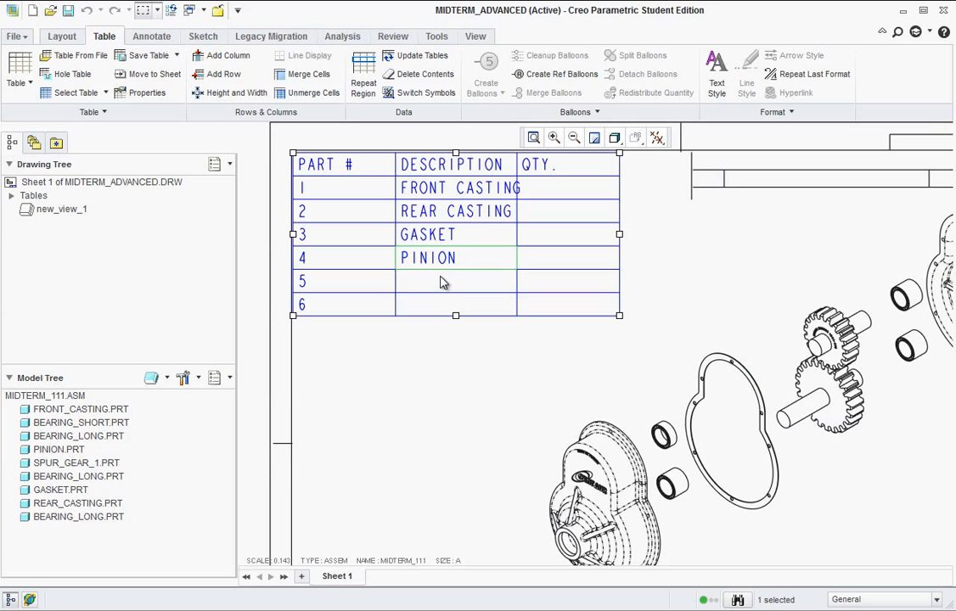
{"action": "double_click", "coordinate": [442, 282]}
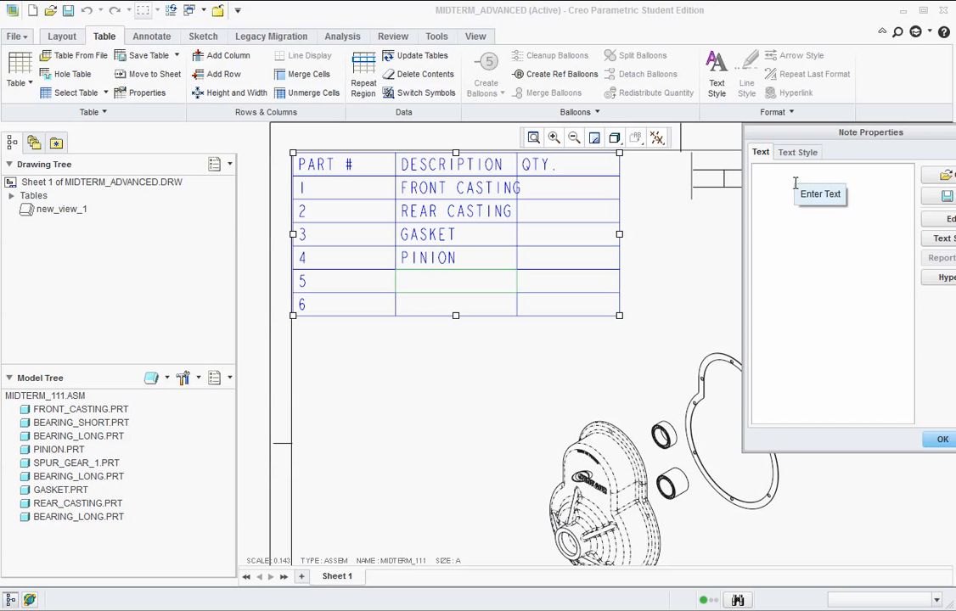
{"action": "type", "text": "SPUR GEAR"}
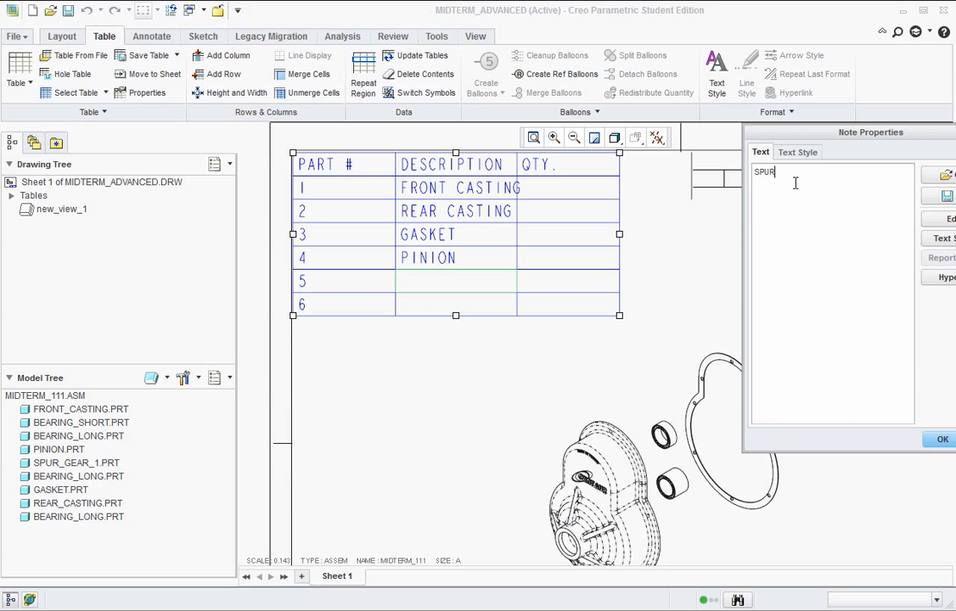
{"action": "left_click", "coordinate": [944, 436]}
{"action": "double_click", "coordinate": [438, 307]}
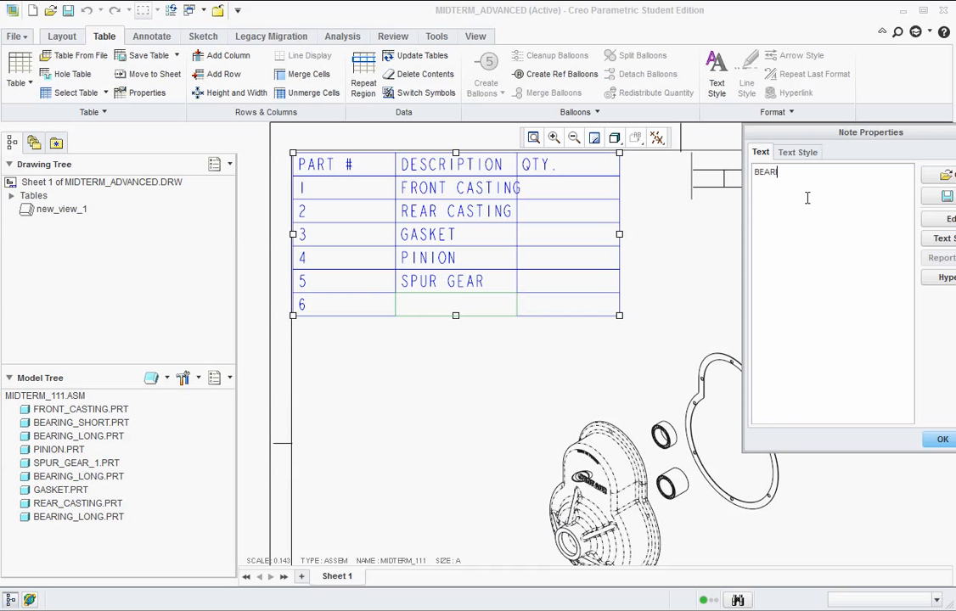
{"action": "type", "text": "BEARINGS"}
{"action": "left_click", "coordinate": [943, 442]}
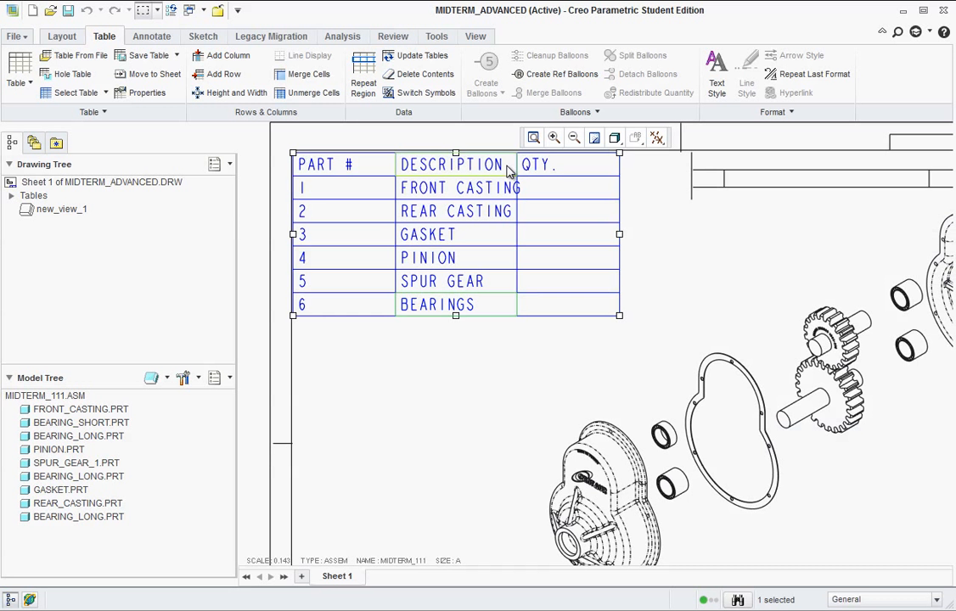
Step: Set the width of the whole DESCRIPTION column to 13 characters
{"action": "left_click_drag", "start_coordinate": [510, 172], "coordinate": [486, 308]}
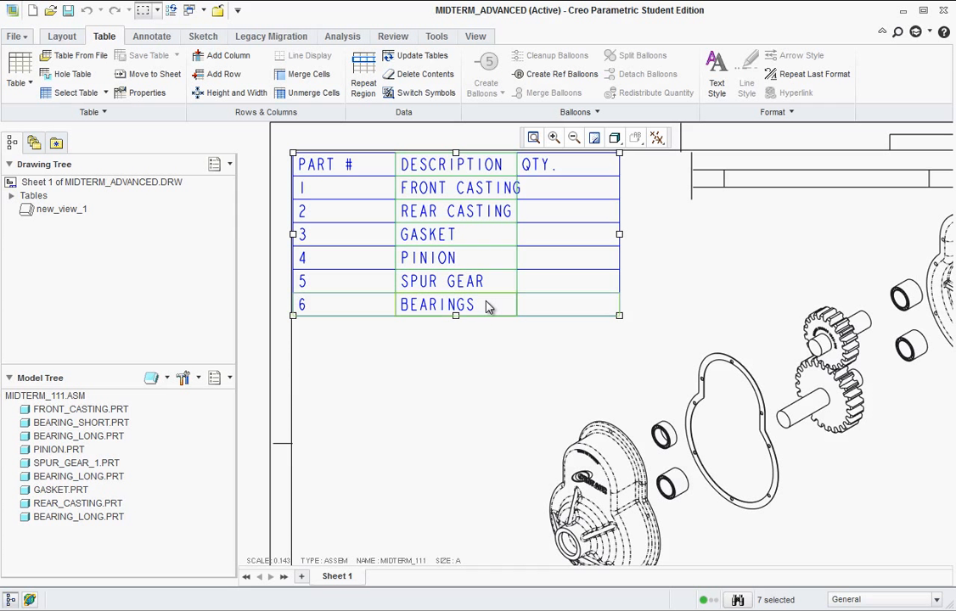
{"action": "right_click", "coordinate": [488, 306]}
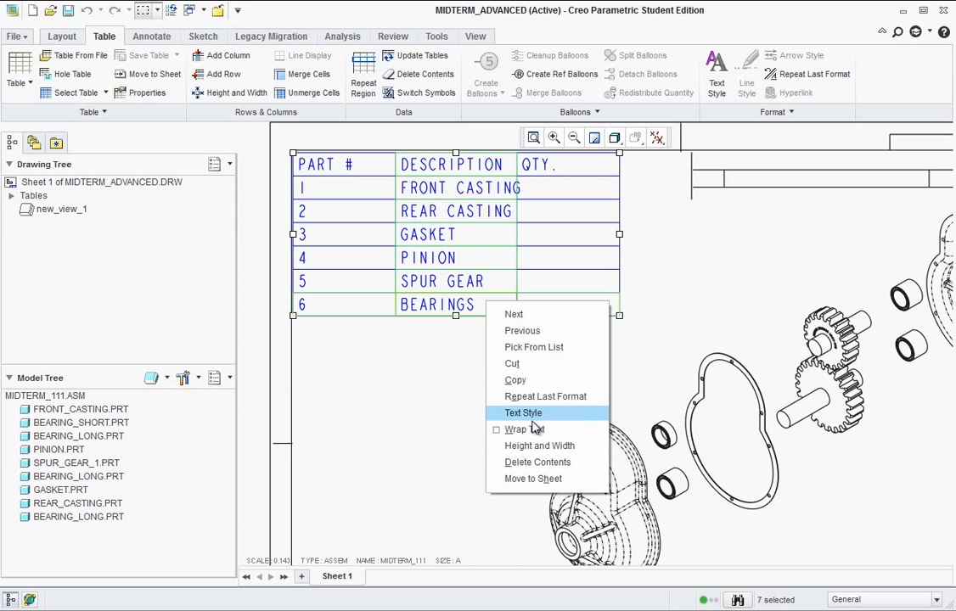
{"action": "left_click", "coordinate": [524, 446]}
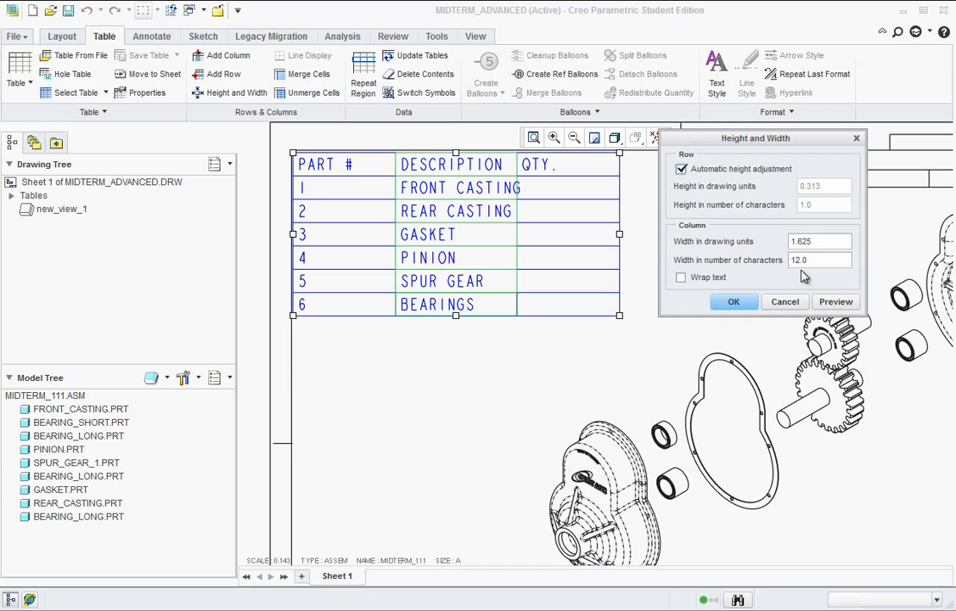
{"action": "left_click_drag", "start_coordinate": [849, 261], "coordinate": [796, 264]}
{"action": "type", "text": "3"}
{"action": "left_click", "coordinate": [835, 302]}
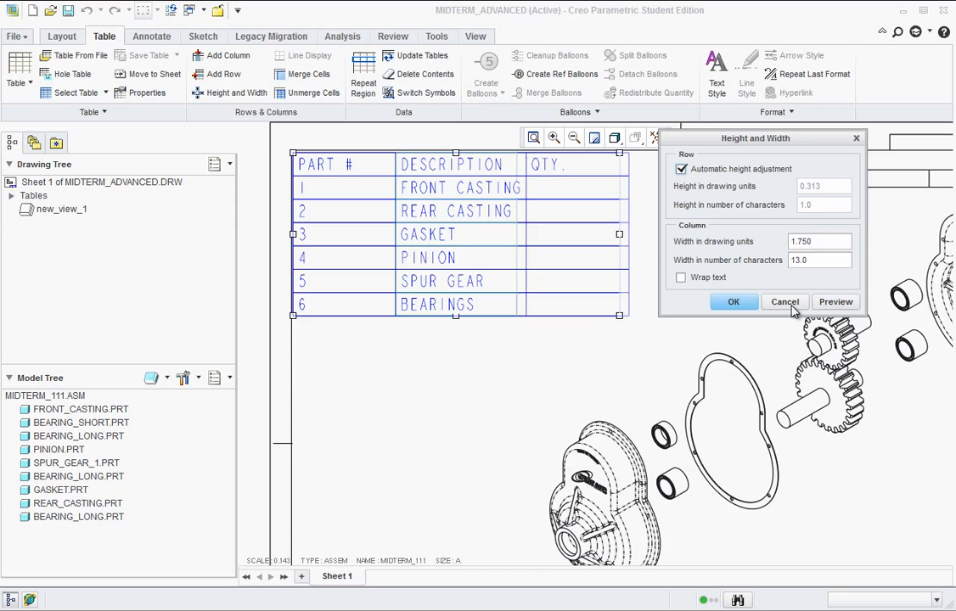
{"action": "left_click", "coordinate": [732, 301]}
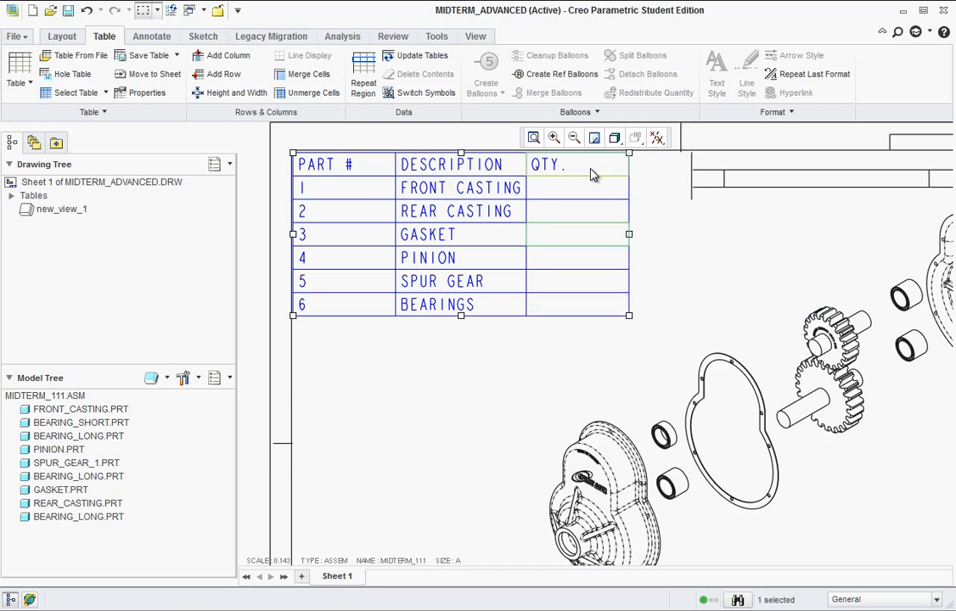
Step: Enter a quantity of 1 for the front casting, rear casting and gasket rows
{"action": "double_click", "coordinate": [585, 191]}
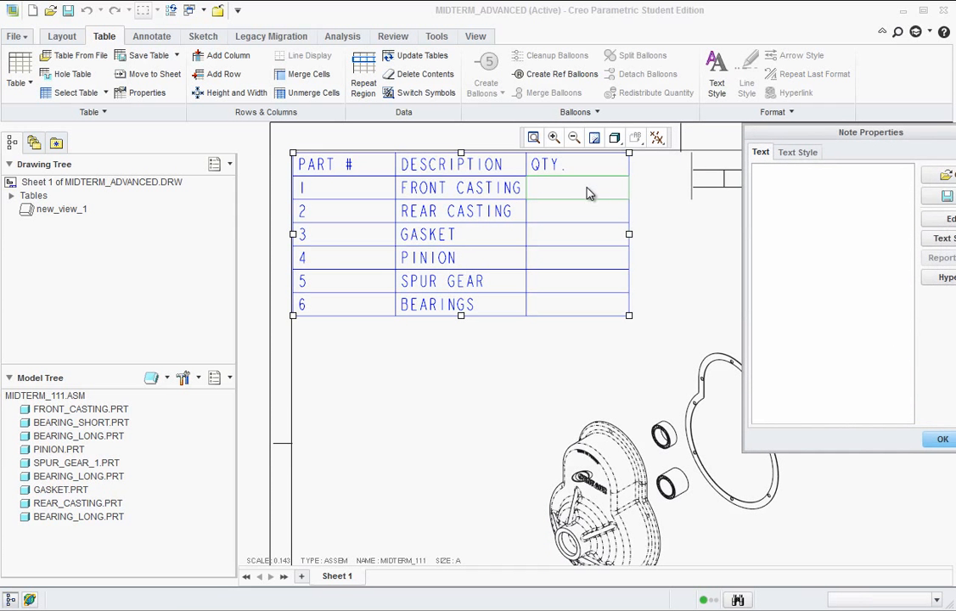
{"action": "left_click", "coordinate": [939, 439]}
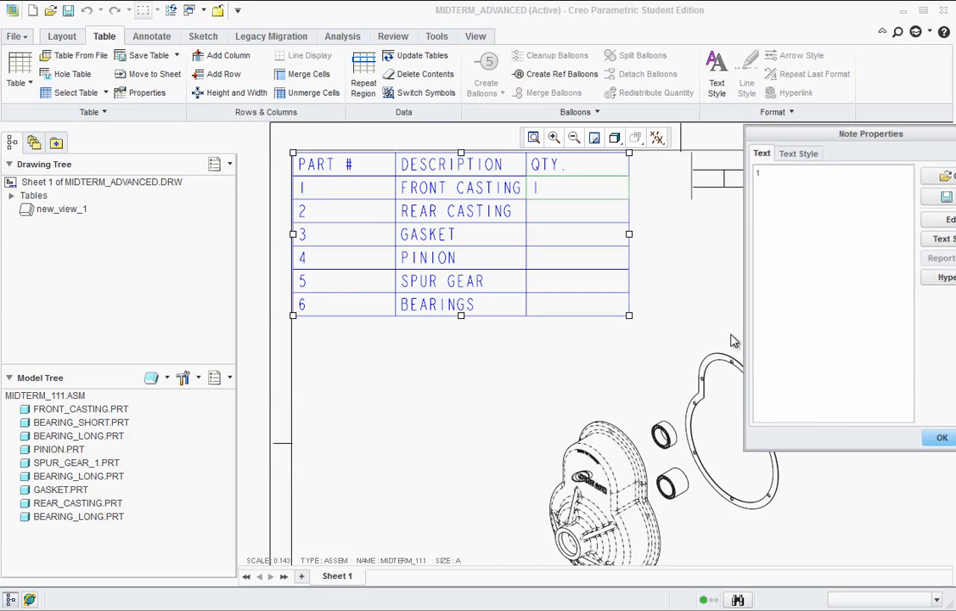
{"action": "double_click", "coordinate": [560, 219]}
{"action": "type", "text": "1"}
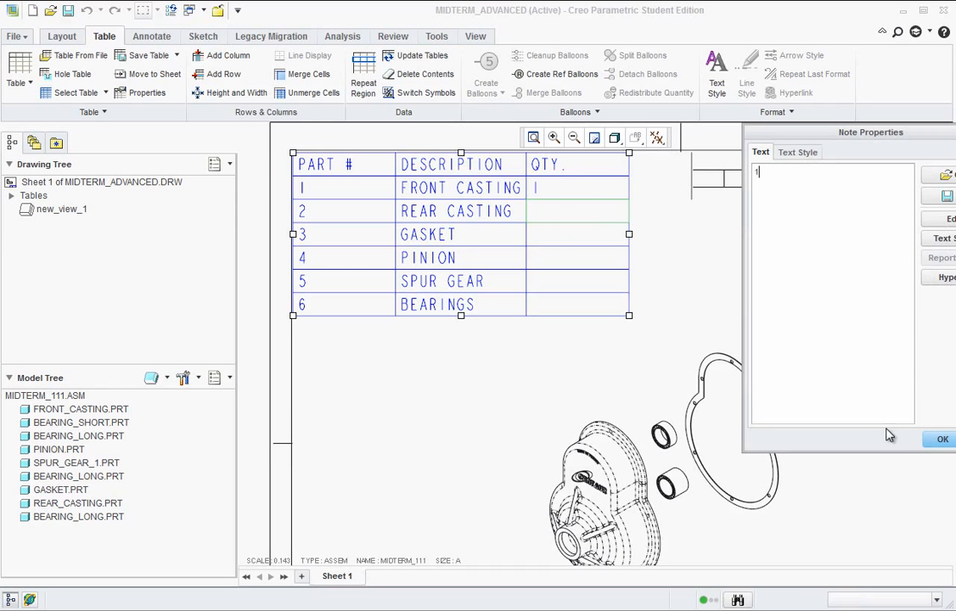
{"action": "left_click", "coordinate": [938, 439]}
{"action": "double_click", "coordinate": [569, 241]}
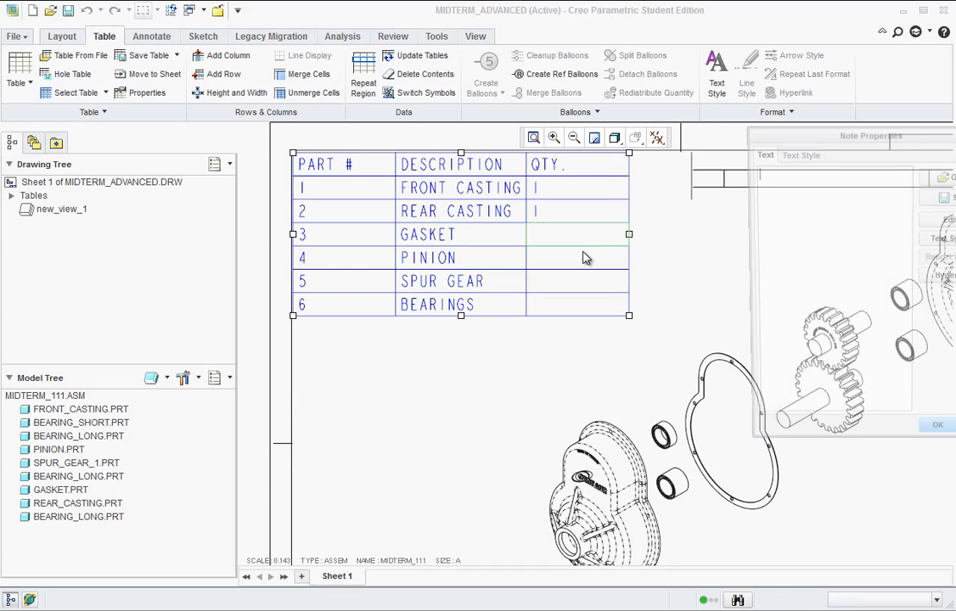
{"action": "type", "text": "1"}
{"action": "left_click", "coordinate": [940, 437]}
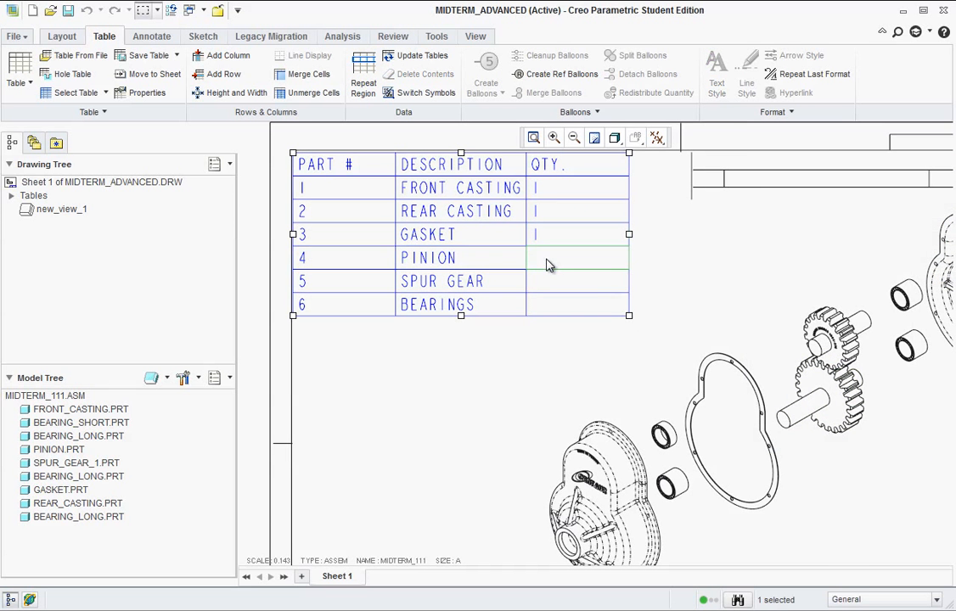
Step: Enter a quantity of 1 for the pinion and the spur gear, and 4 for the bearings
{"action": "double_click", "coordinate": [548, 263]}
{"action": "type", "text": "1"}
{"action": "left_click", "coordinate": [940, 438]}
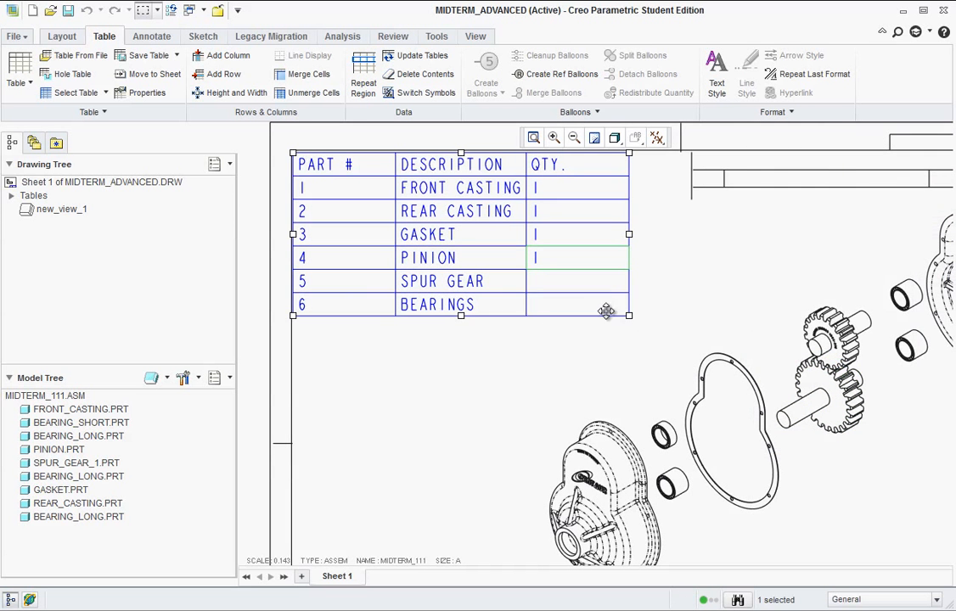
{"action": "double_click", "coordinate": [565, 283]}
{"action": "type", "text": "1"}
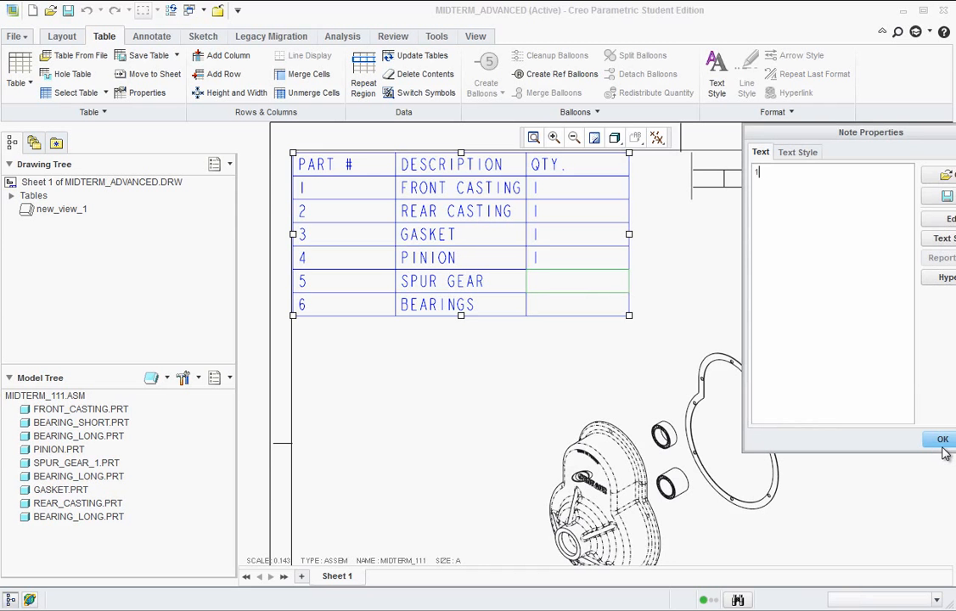
{"action": "left_click", "coordinate": [942, 437]}
{"action": "double_click", "coordinate": [558, 311]}
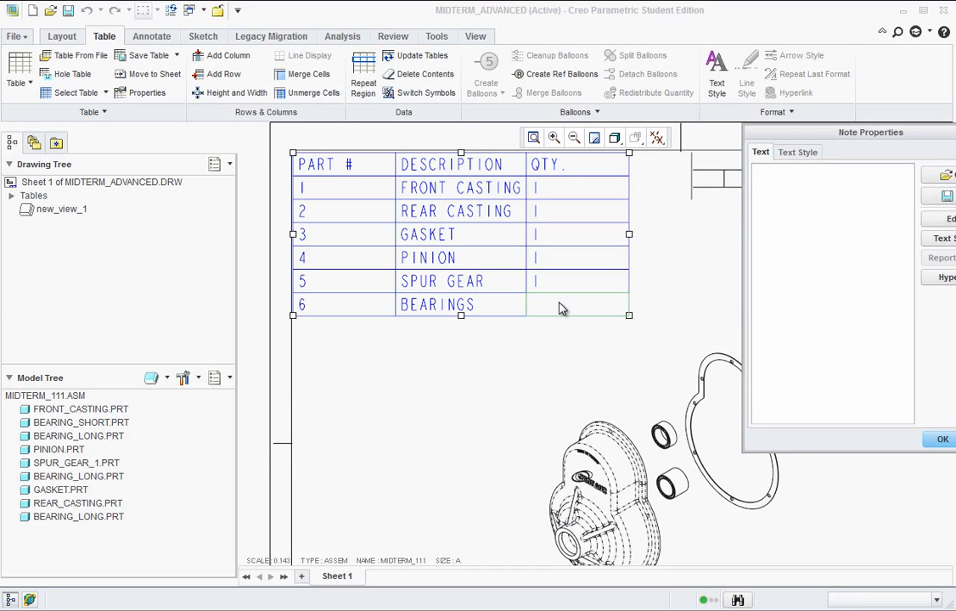
{"action": "type", "text": "4"}
{"action": "left_click", "coordinate": [940, 440]}
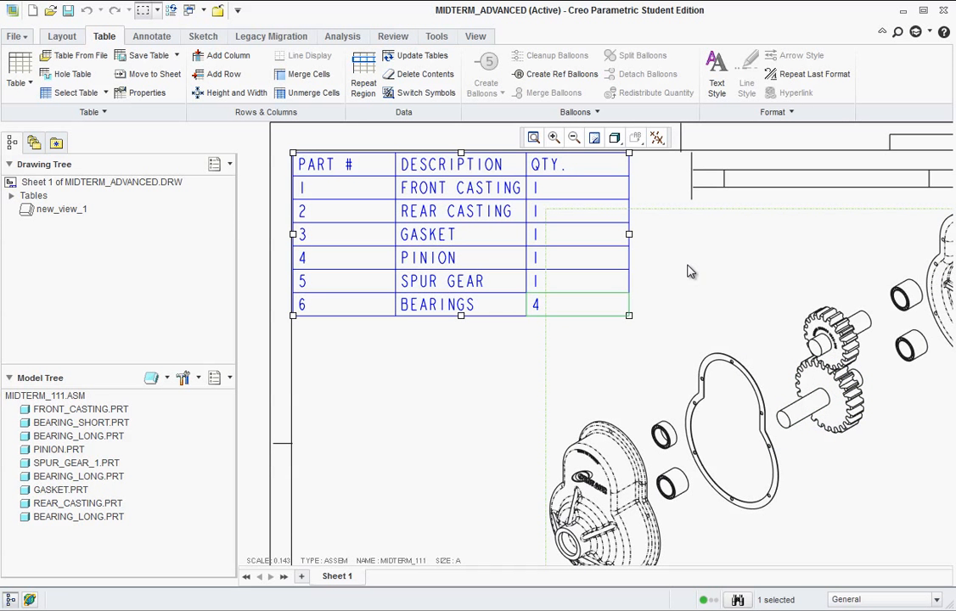
{"action": "scroll", "coordinate": [379, 400], "scroll_direction": "down", "scroll_amount": 1}
{"action": "scroll", "coordinate": [379, 400], "scroll_direction": "down", "scroll_amount": 1}
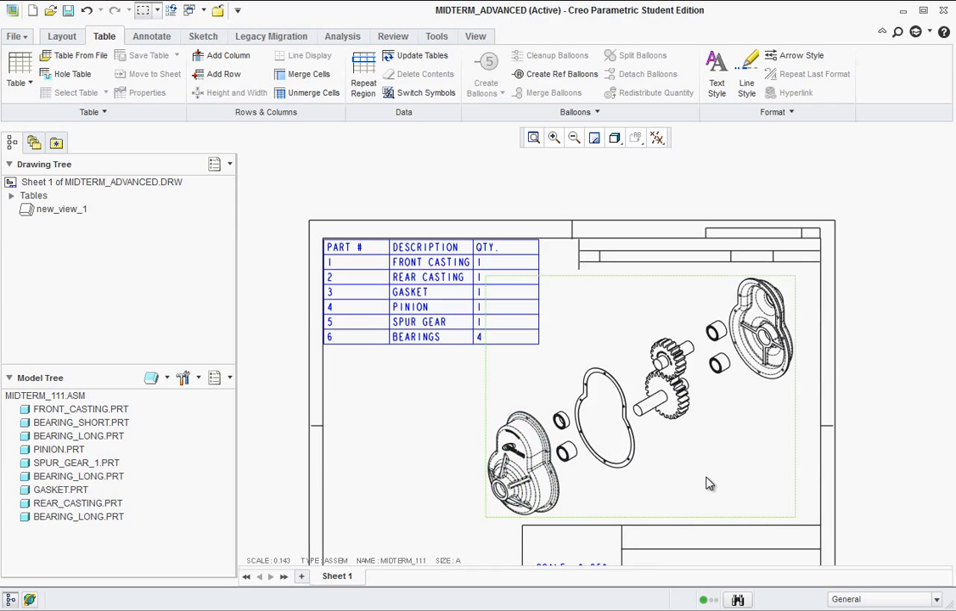
{"action": "left_click", "coordinate": [533, 76]}
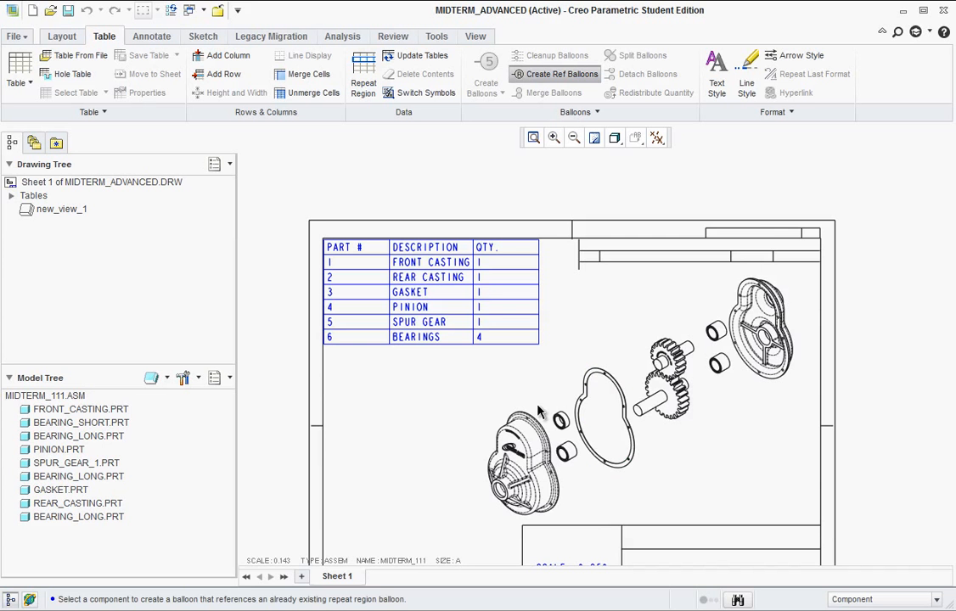
{"action": "scroll", "coordinate": [528, 397], "scroll_direction": "up", "scroll_amount": 4}
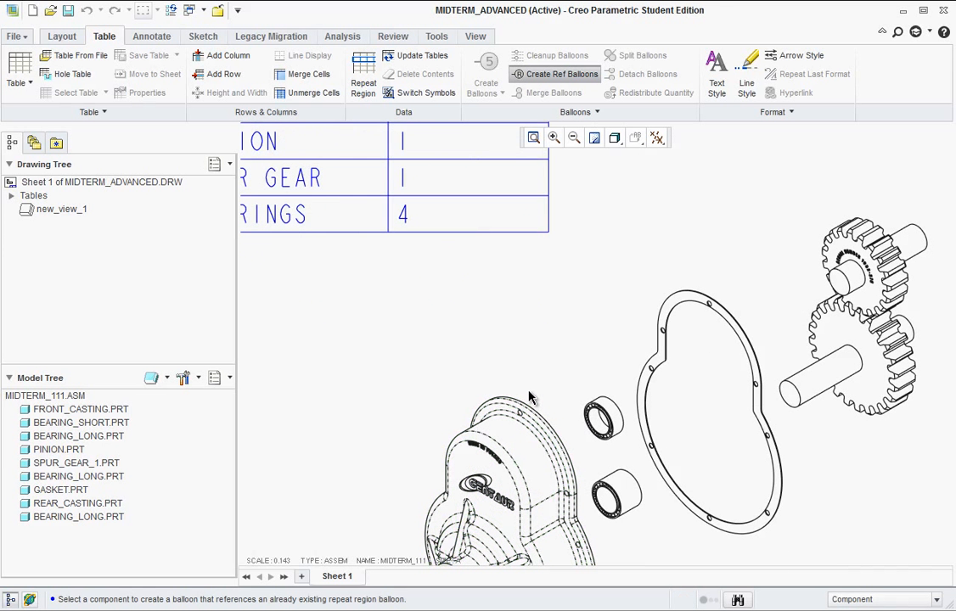
{"action": "middle_click", "coordinate": [486, 374]}
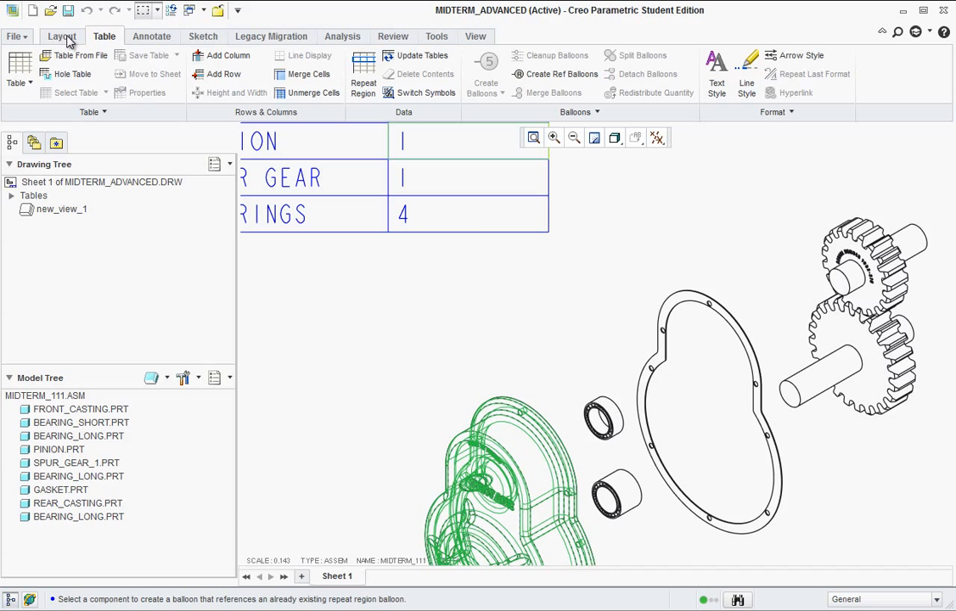
Step: Add a leader note reading 1 with an automatic arrowhead attached to the upper flange edge of the front casting
{"action": "left_click", "coordinate": [152, 36]}
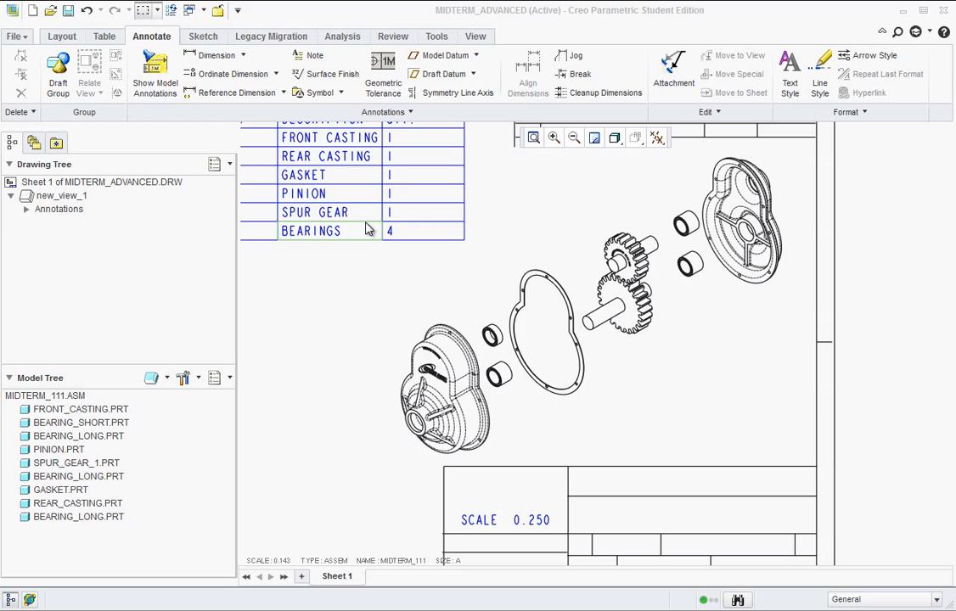
{"action": "left_click", "coordinate": [307, 57]}
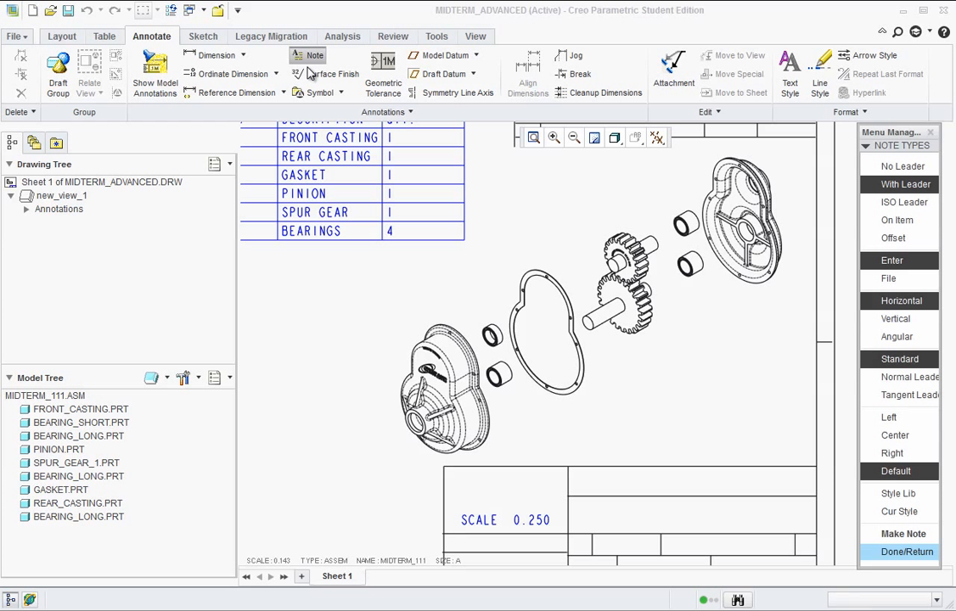
{"action": "left_click", "coordinate": [901, 185]}
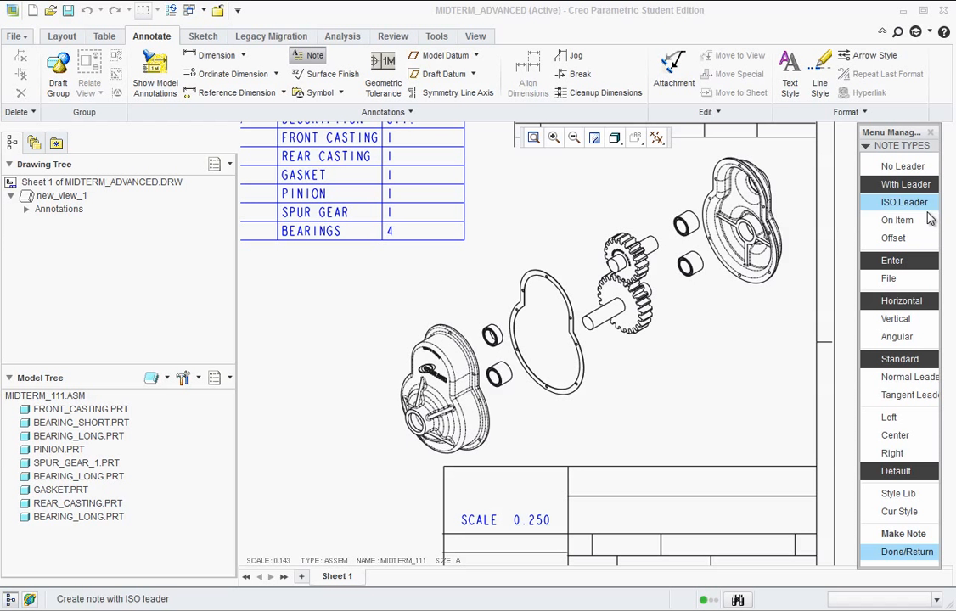
{"action": "left_click", "coordinate": [904, 537]}
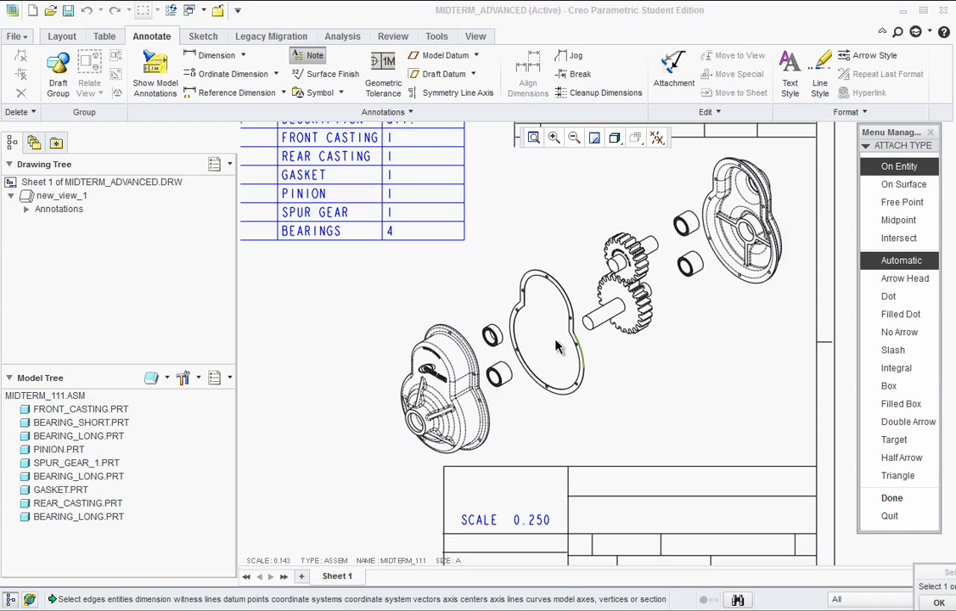
{"action": "left_click", "coordinate": [451, 328]}
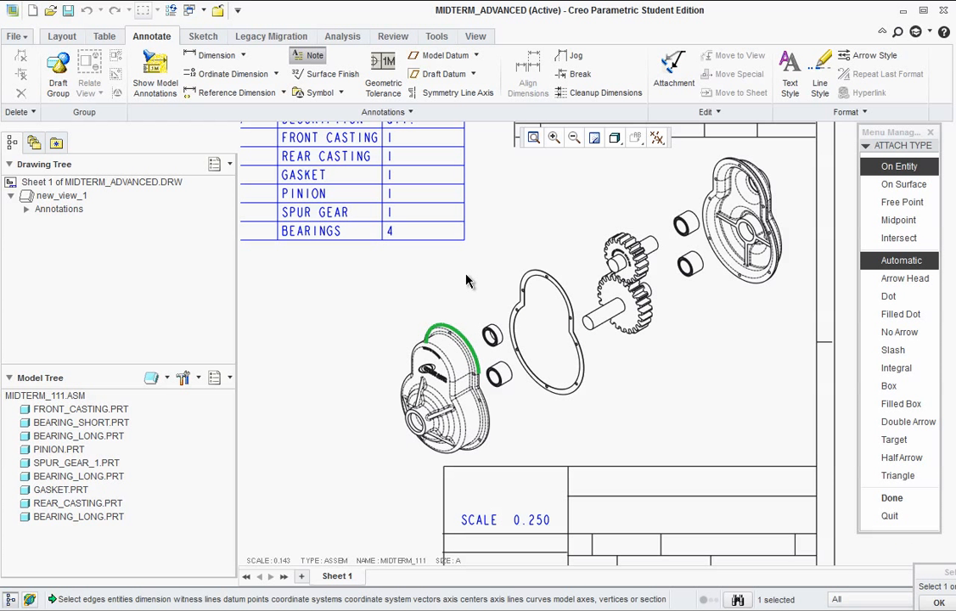
{"action": "middle_click_drag", "start_coordinate": [465, 276], "coordinate": [465, 281]}
{"action": "middle_click", "coordinate": [461, 281]}
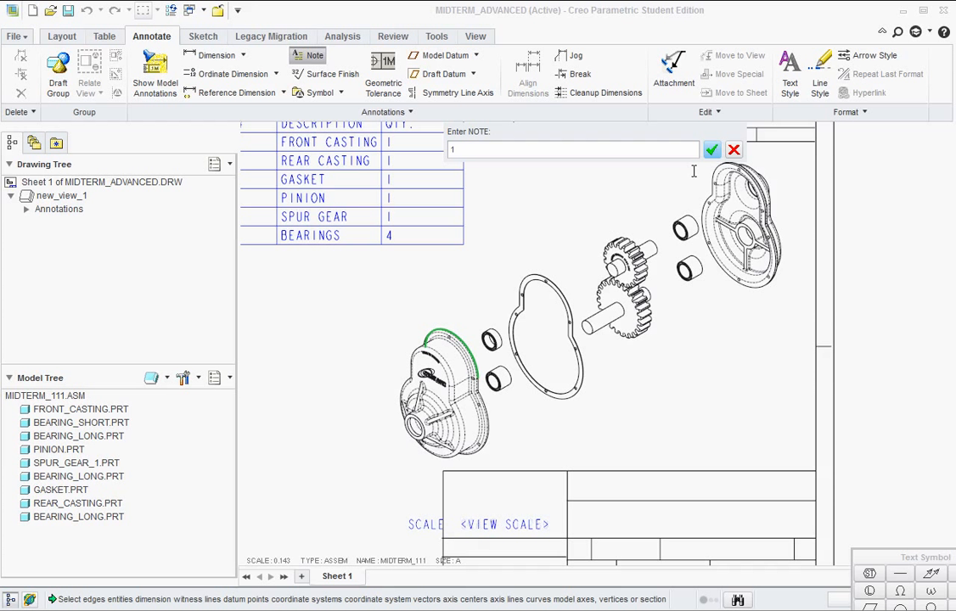
{"action": "type", "text": "1"}
{"action": "left_click", "coordinate": [712, 151]}
{"action": "key", "text": "Return"}
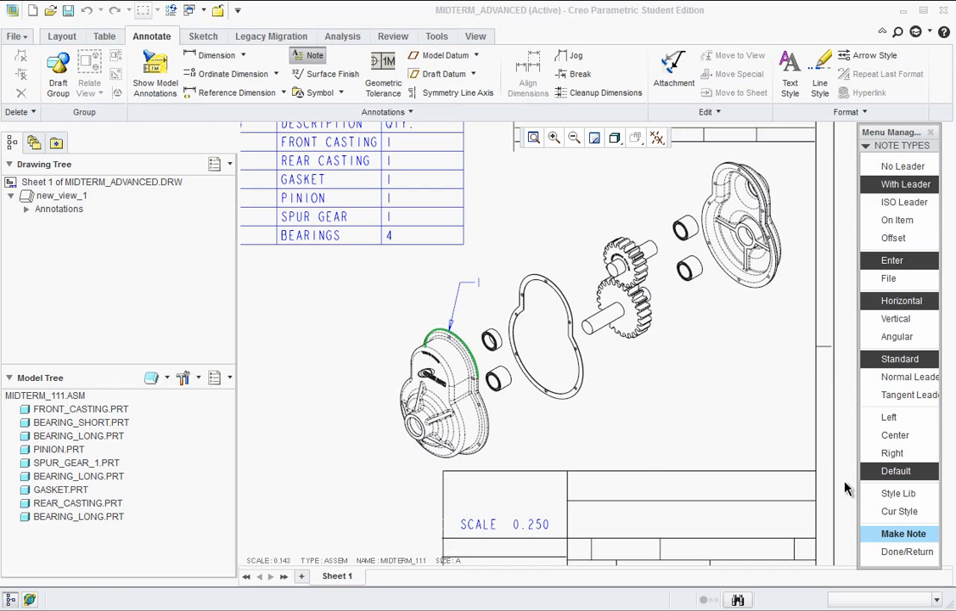
{"action": "left_click", "coordinate": [893, 536]}
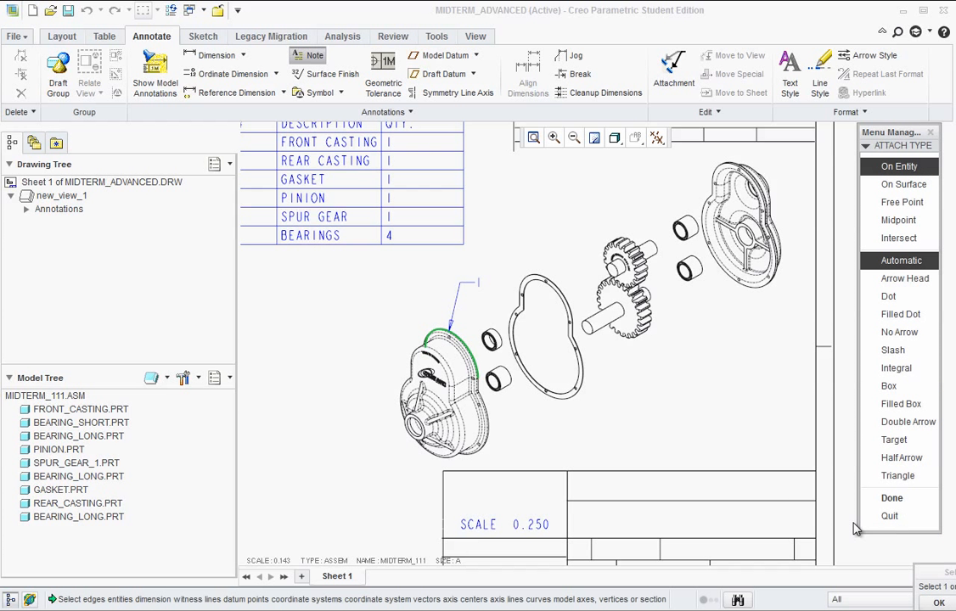
{"action": "left_click", "coordinate": [573, 403]}
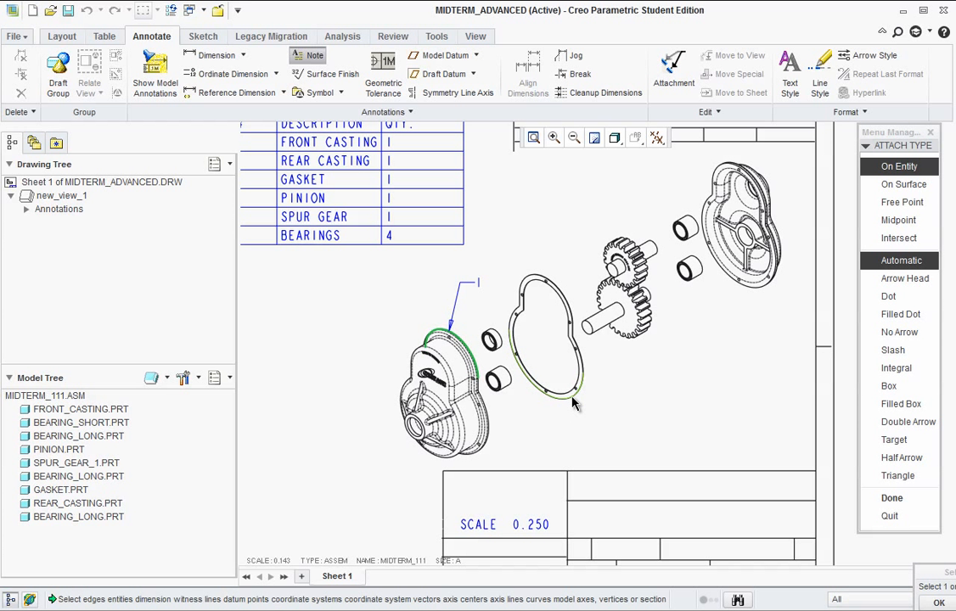
{"action": "middle_click", "coordinate": [616, 423]}
{"action": "middle_click", "coordinate": [615, 423]}
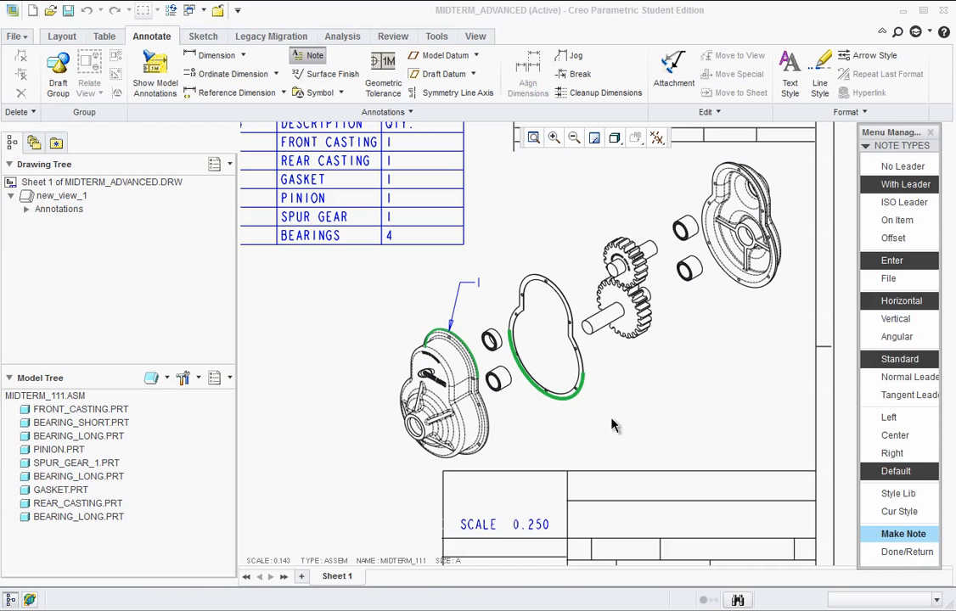
{"action": "left_click", "coordinate": [568, 401]}
{"action": "middle_click", "coordinate": [571, 413]}
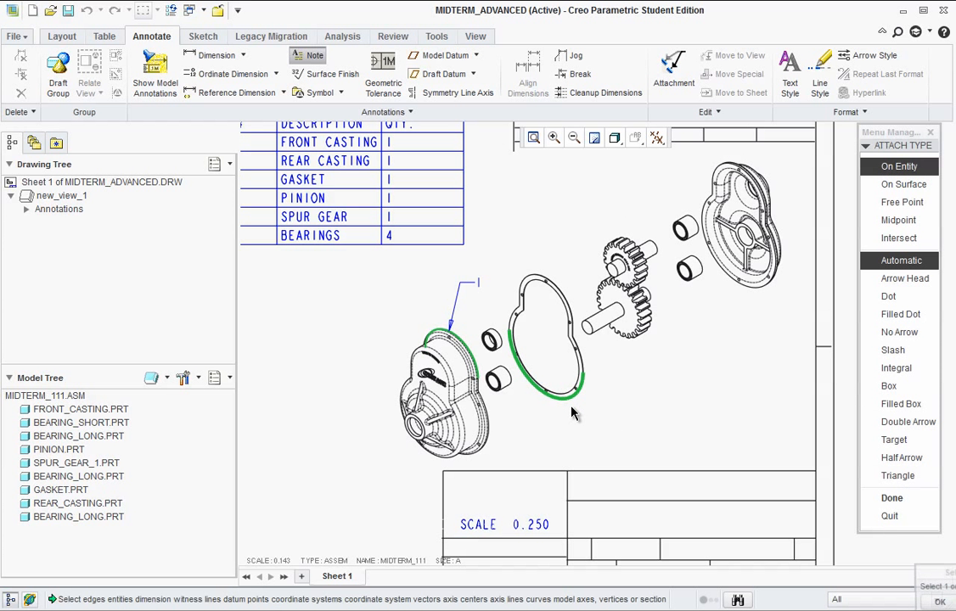
{"action": "middle_click", "coordinate": [575, 415]}
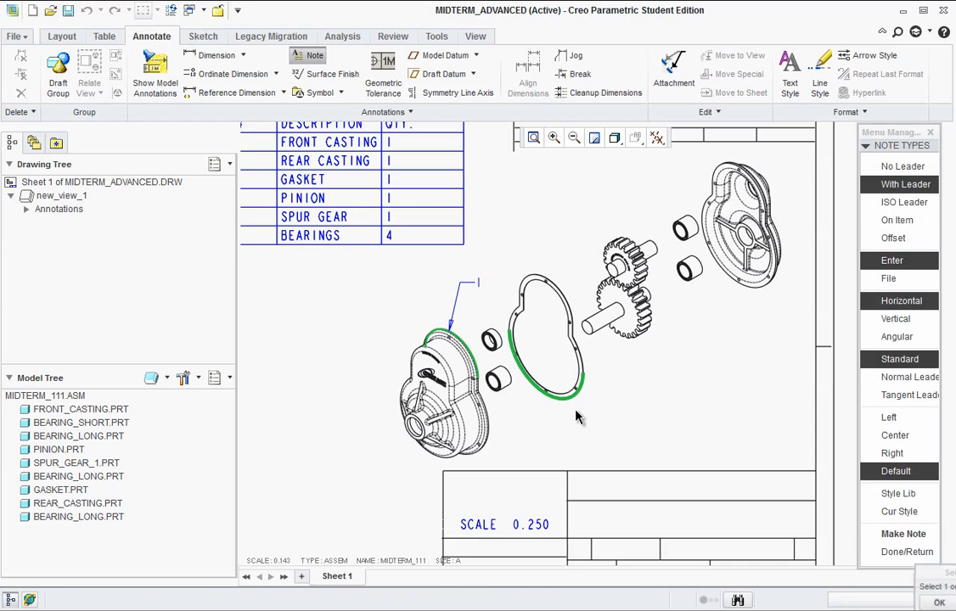
{"action": "scroll", "coordinate": [577, 415], "scroll_direction": "down", "scroll_amount": 1}
{"action": "scroll", "coordinate": [614, 415], "scroll_direction": "up", "scroll_amount": 2}
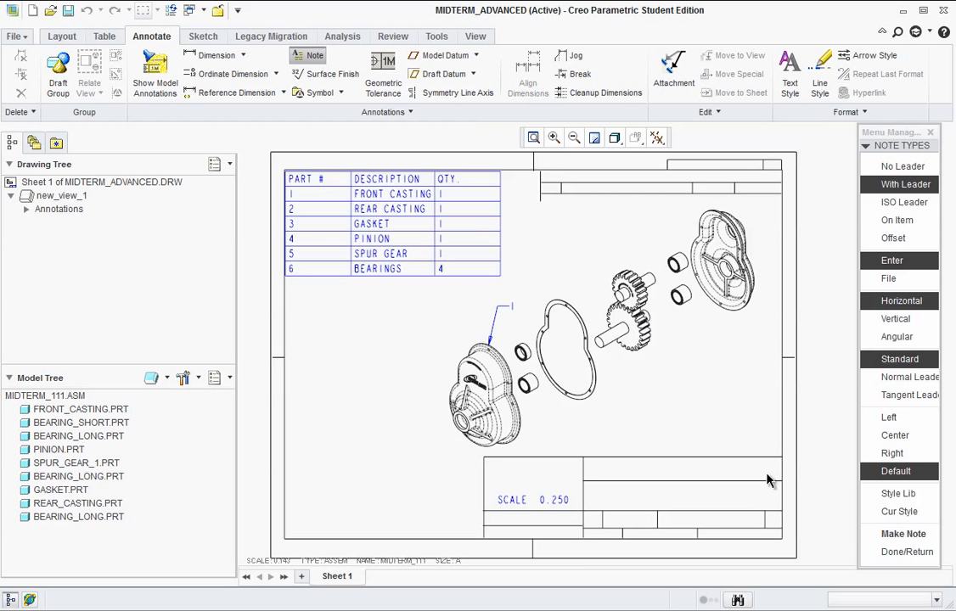
Step: Add a leader note reading 3 with a Box leader end attached to the lower edge of the gasket
{"action": "left_click", "coordinate": [903, 534]}
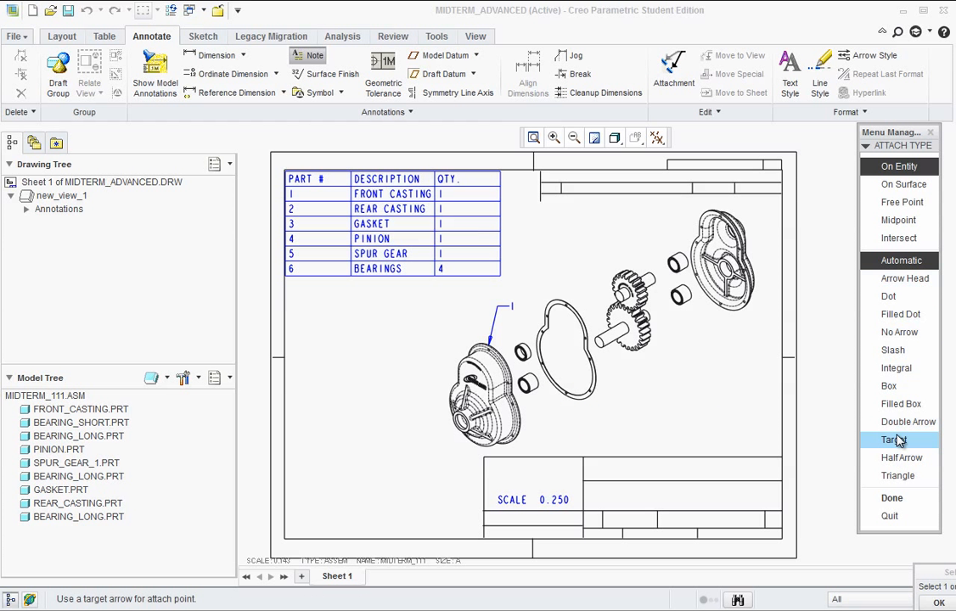
{"action": "left_click", "coordinate": [889, 389]}
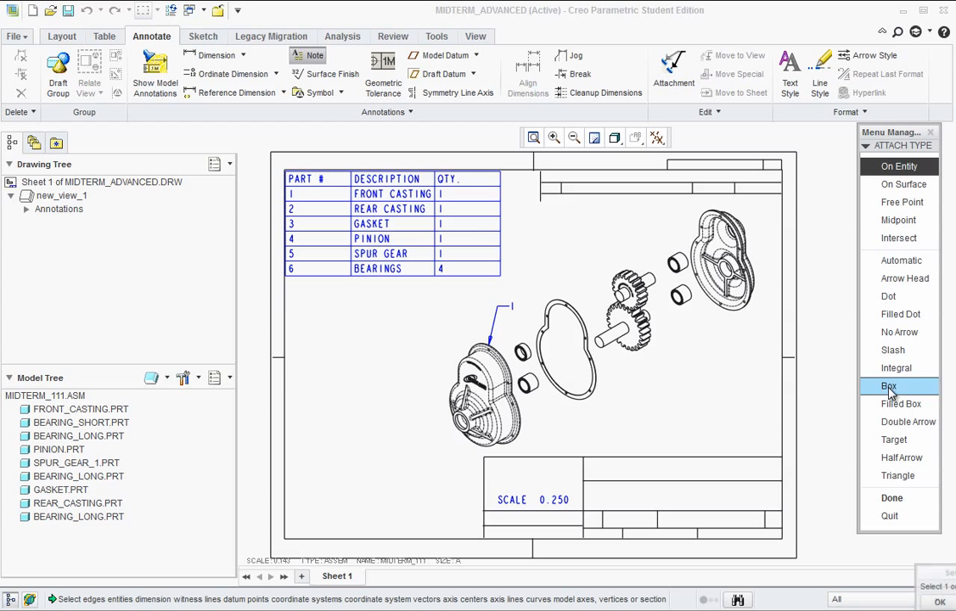
{"action": "left_click", "coordinate": [587, 398]}
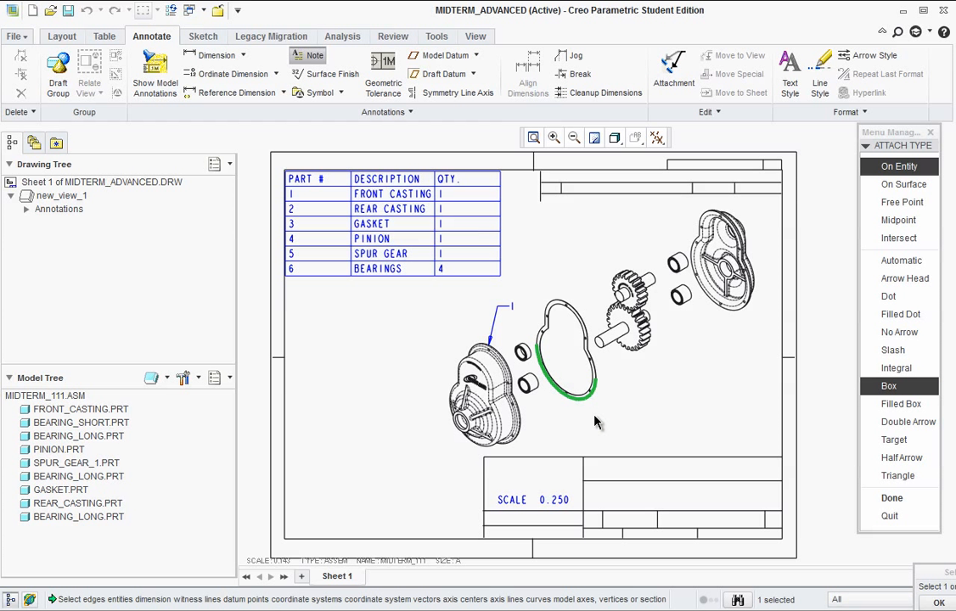
{"action": "middle_click", "coordinate": [595, 414]}
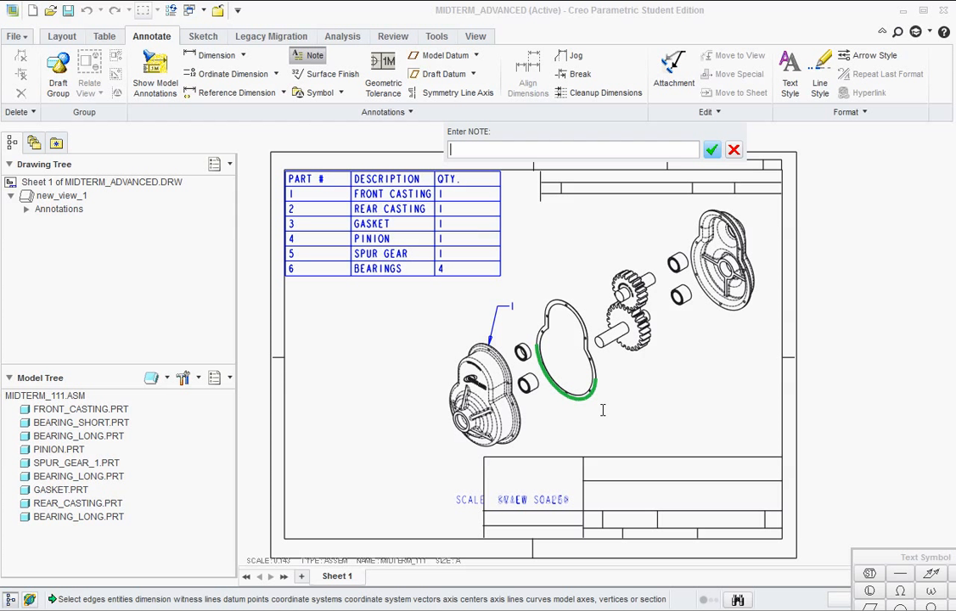
{"action": "left_click", "coordinate": [711, 150]}
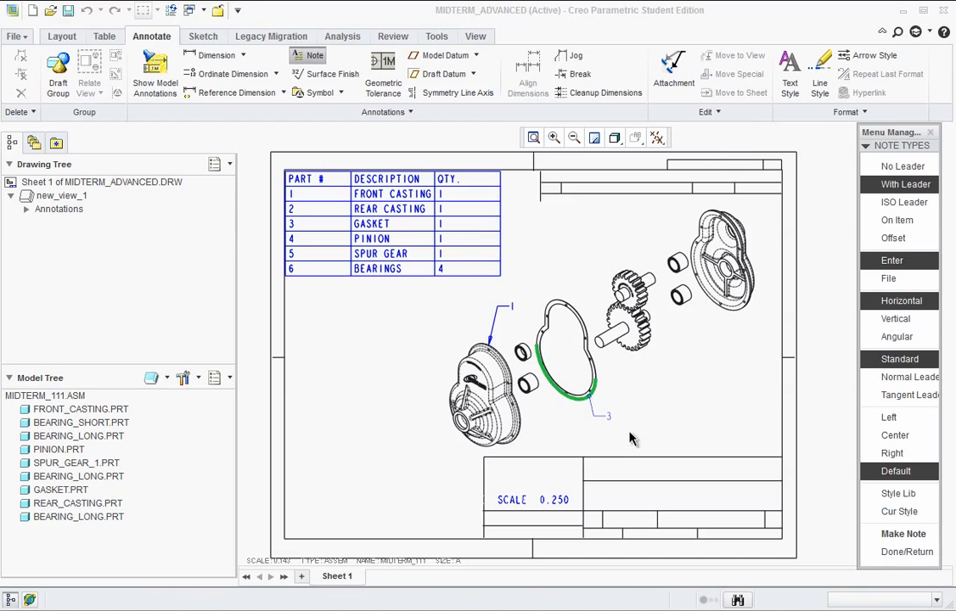
Step: Examine the box-shaped leader end of the gasket note up close and the layout of the whole drawing sheet
{"action": "scroll", "coordinate": [593, 412], "scroll_direction": "up", "scroll_amount": 5}
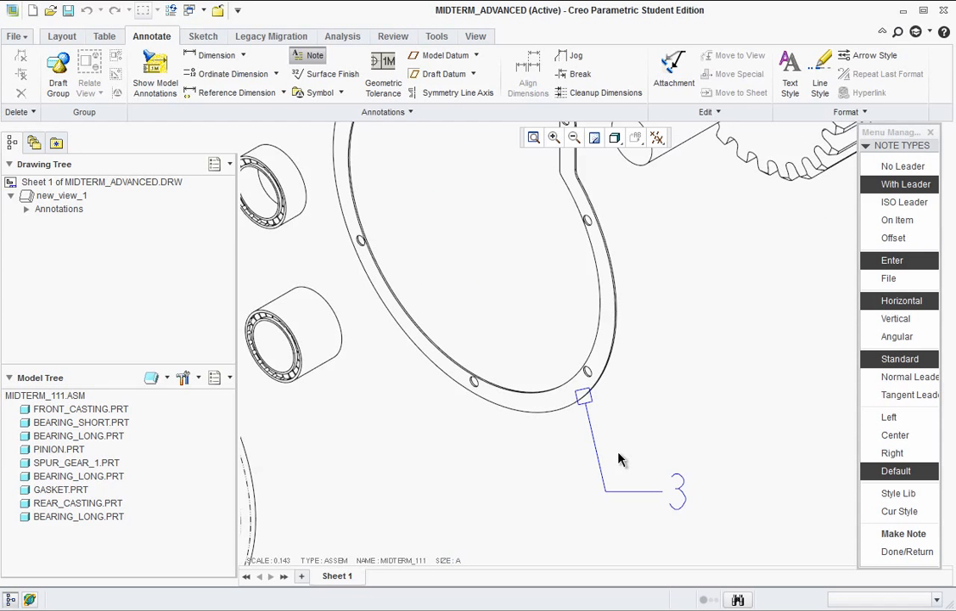
{"action": "scroll", "coordinate": [548, 406], "scroll_direction": "down", "scroll_amount": 5}
{"action": "scroll", "coordinate": [785, 458], "scroll_direction": "down", "scroll_amount": 1}
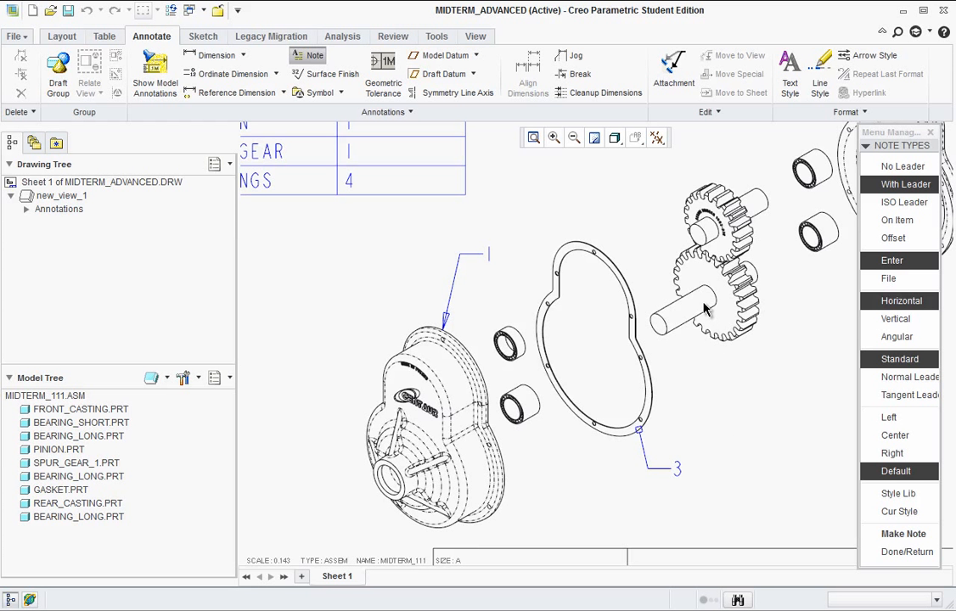
{"action": "scroll", "coordinate": [704, 302], "scroll_direction": "up", "scroll_amount": 1}
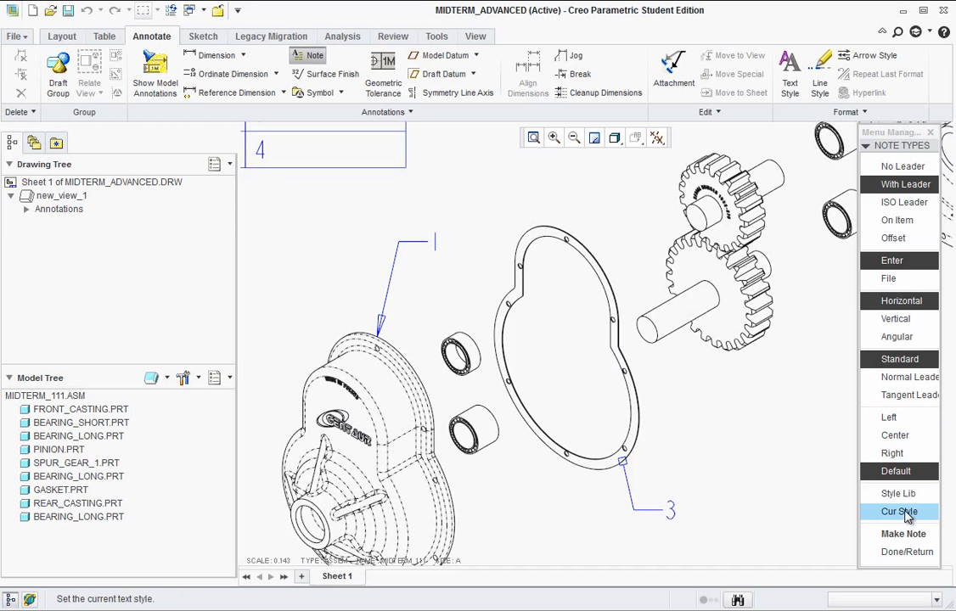
{"action": "scroll", "coordinate": [740, 399], "scroll_direction": "down", "scroll_amount": 3}
{"action": "scroll", "coordinate": [497, 382], "scroll_direction": "down", "scroll_amount": 2}
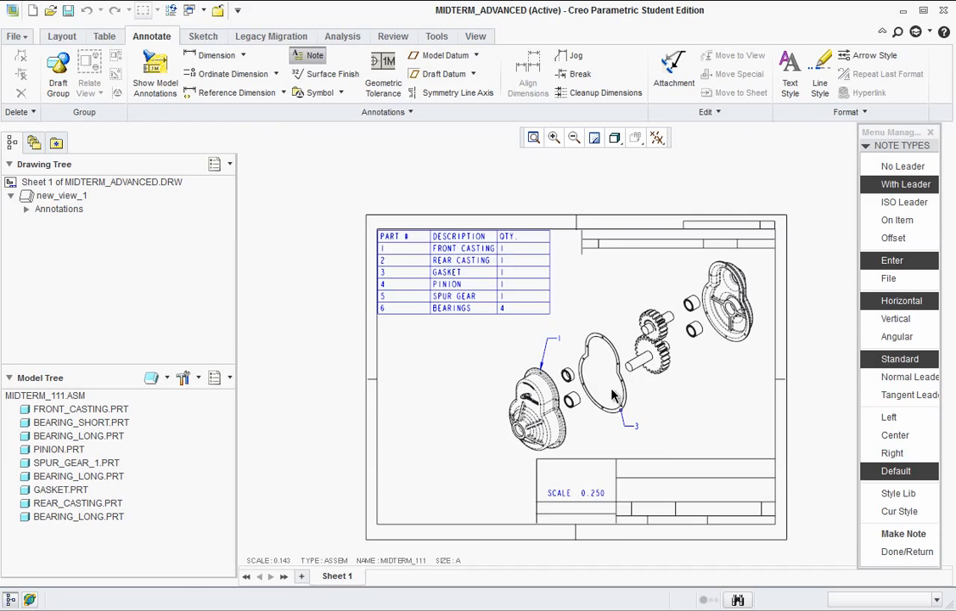
{"action": "scroll", "coordinate": [668, 438], "scroll_direction": "up", "scroll_amount": 1}
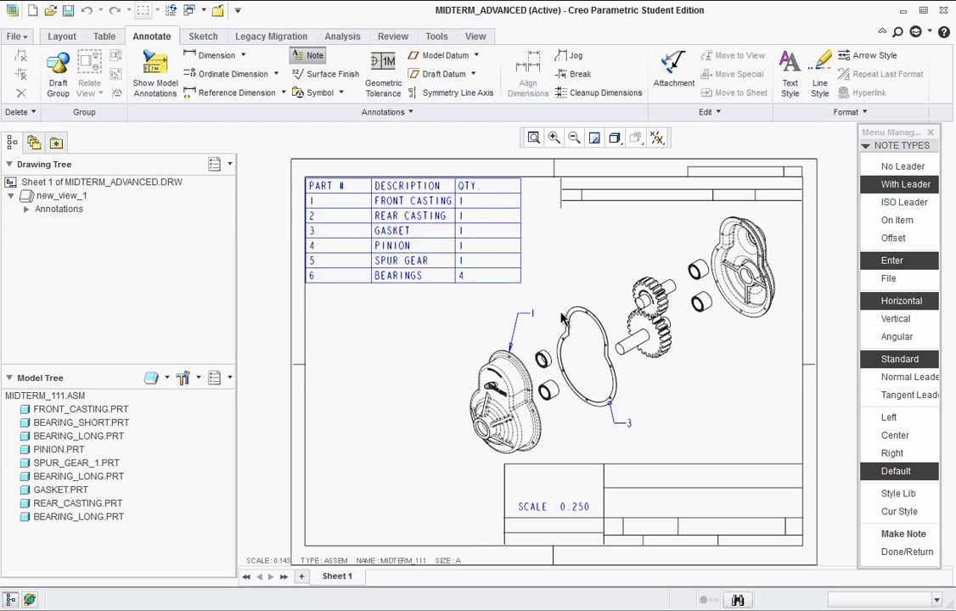
{"action": "left_click", "coordinate": [104, 37]}
{"action": "left_click", "coordinate": [62, 36]}
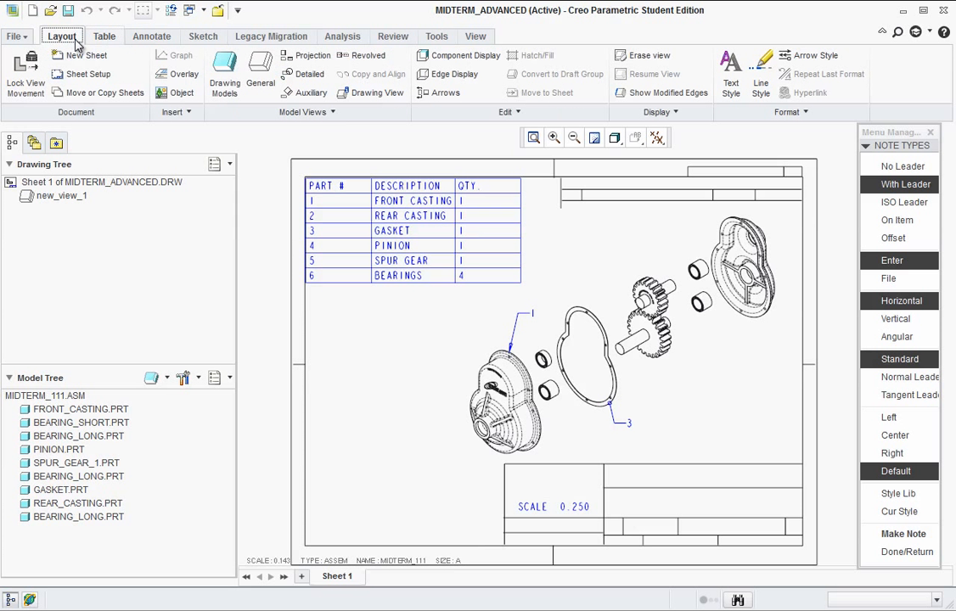
{"action": "left_click", "coordinate": [144, 37]}
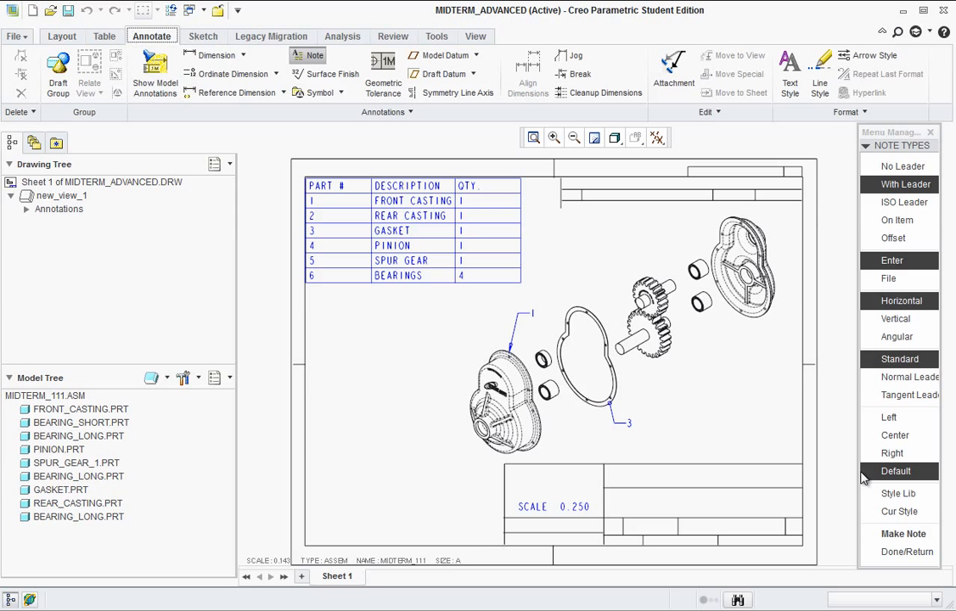
Step: Add a note without leader reading CREO in the wide top cell of the title block and finish the Note command
{"action": "left_click", "coordinate": [917, 167]}
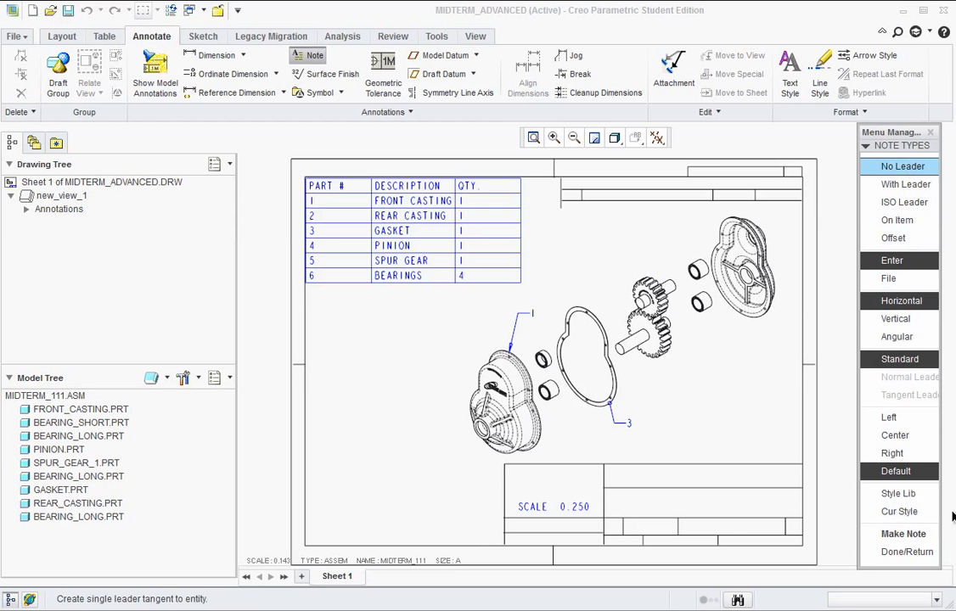
{"action": "left_click", "coordinate": [904, 534]}
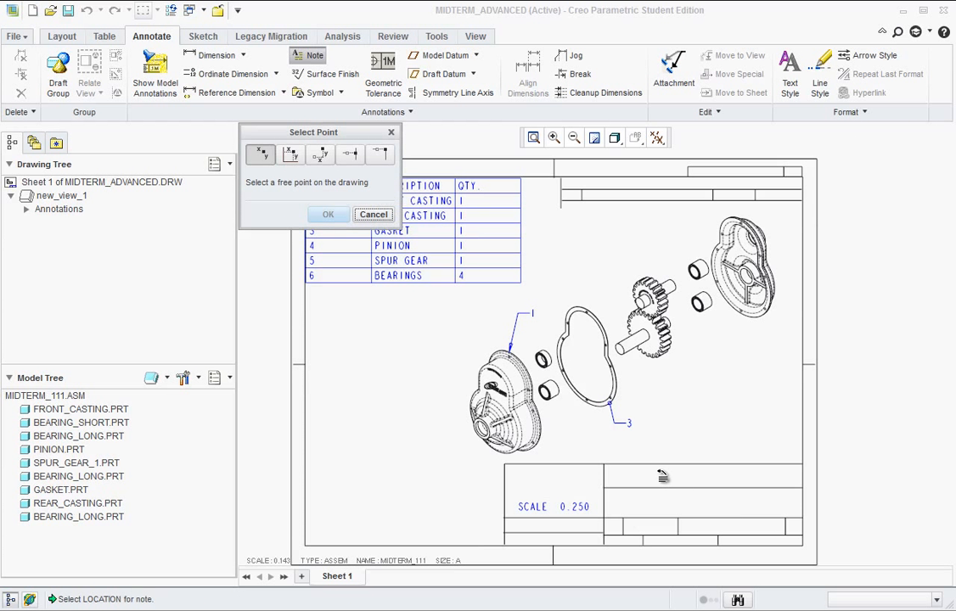
{"action": "left_click", "coordinate": [663, 476]}
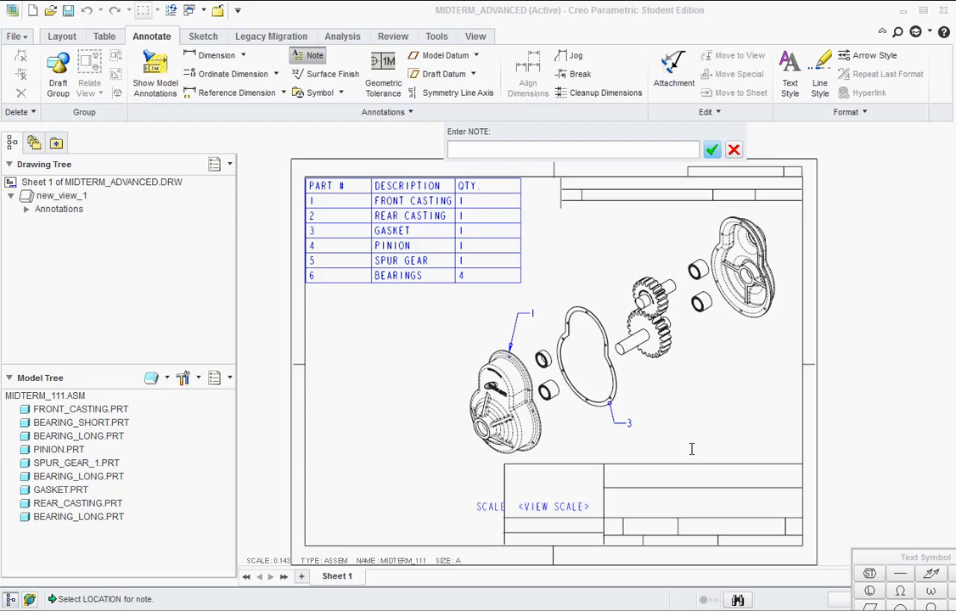
{"action": "type", "text": "CREO"}
{"action": "left_click", "coordinate": [713, 150]}
{"action": "left_click", "coordinate": [712, 149]}
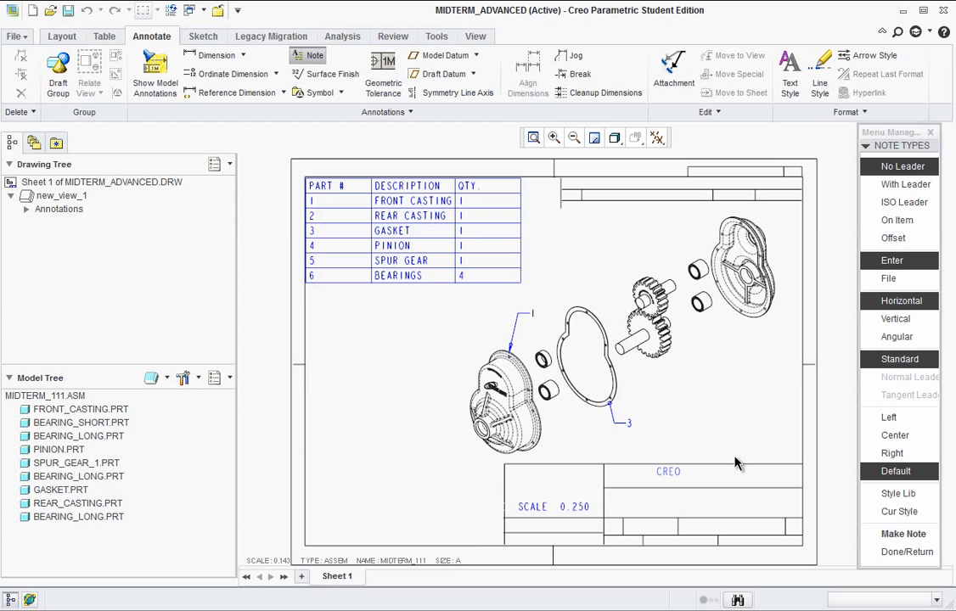
{"action": "left_click", "coordinate": [893, 553]}
{"action": "left_click", "coordinate": [860, 363]}
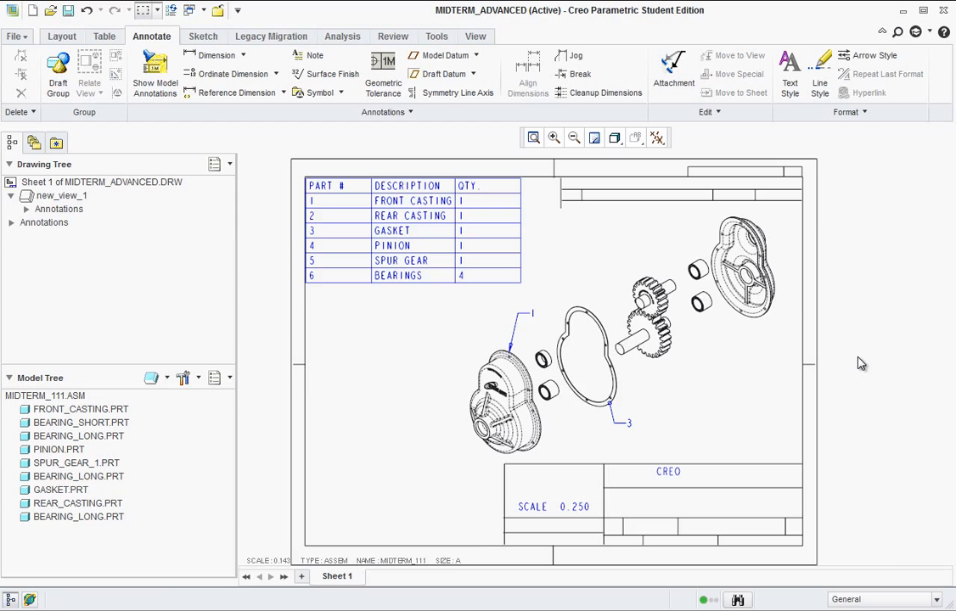
{"action": "scroll", "coordinate": [760, 346], "scroll_direction": "down", "scroll_amount": 1}
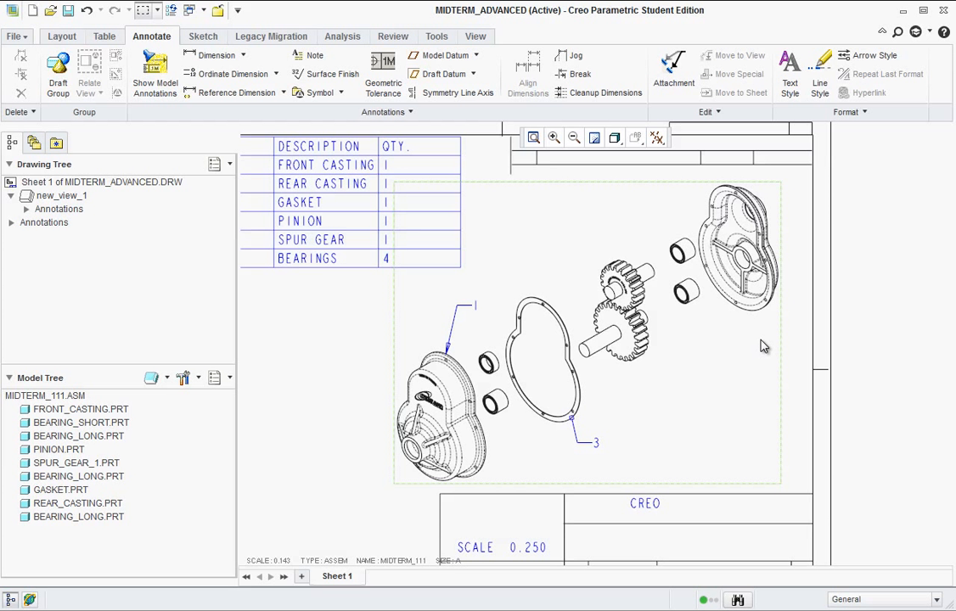
{"action": "scroll", "coordinate": [755, 350], "scroll_direction": "up", "scroll_amount": 1}
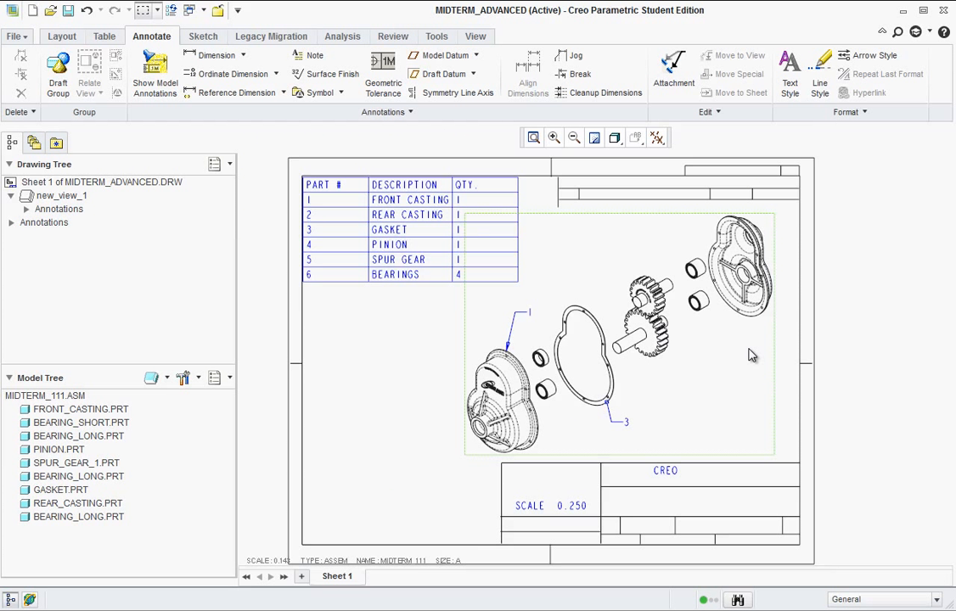